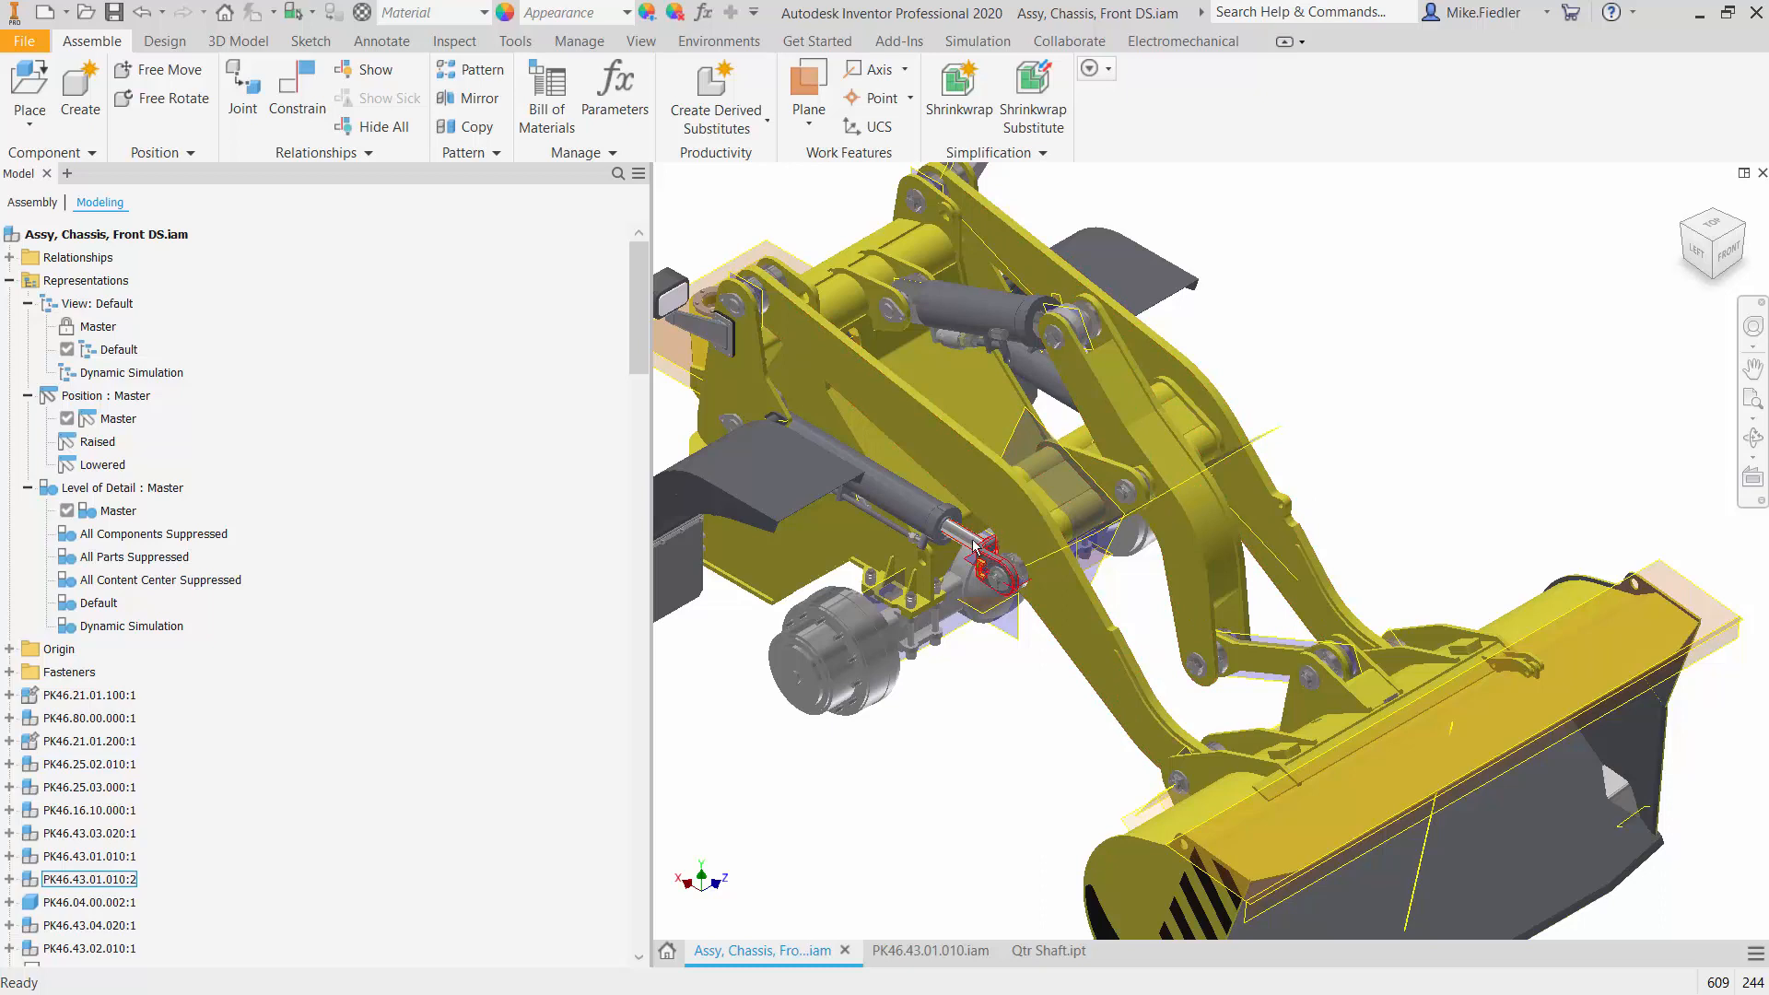
- Open the PK46.43.01.010.iam assembly and examine the rod and its clevis end
left_click(972, 953)
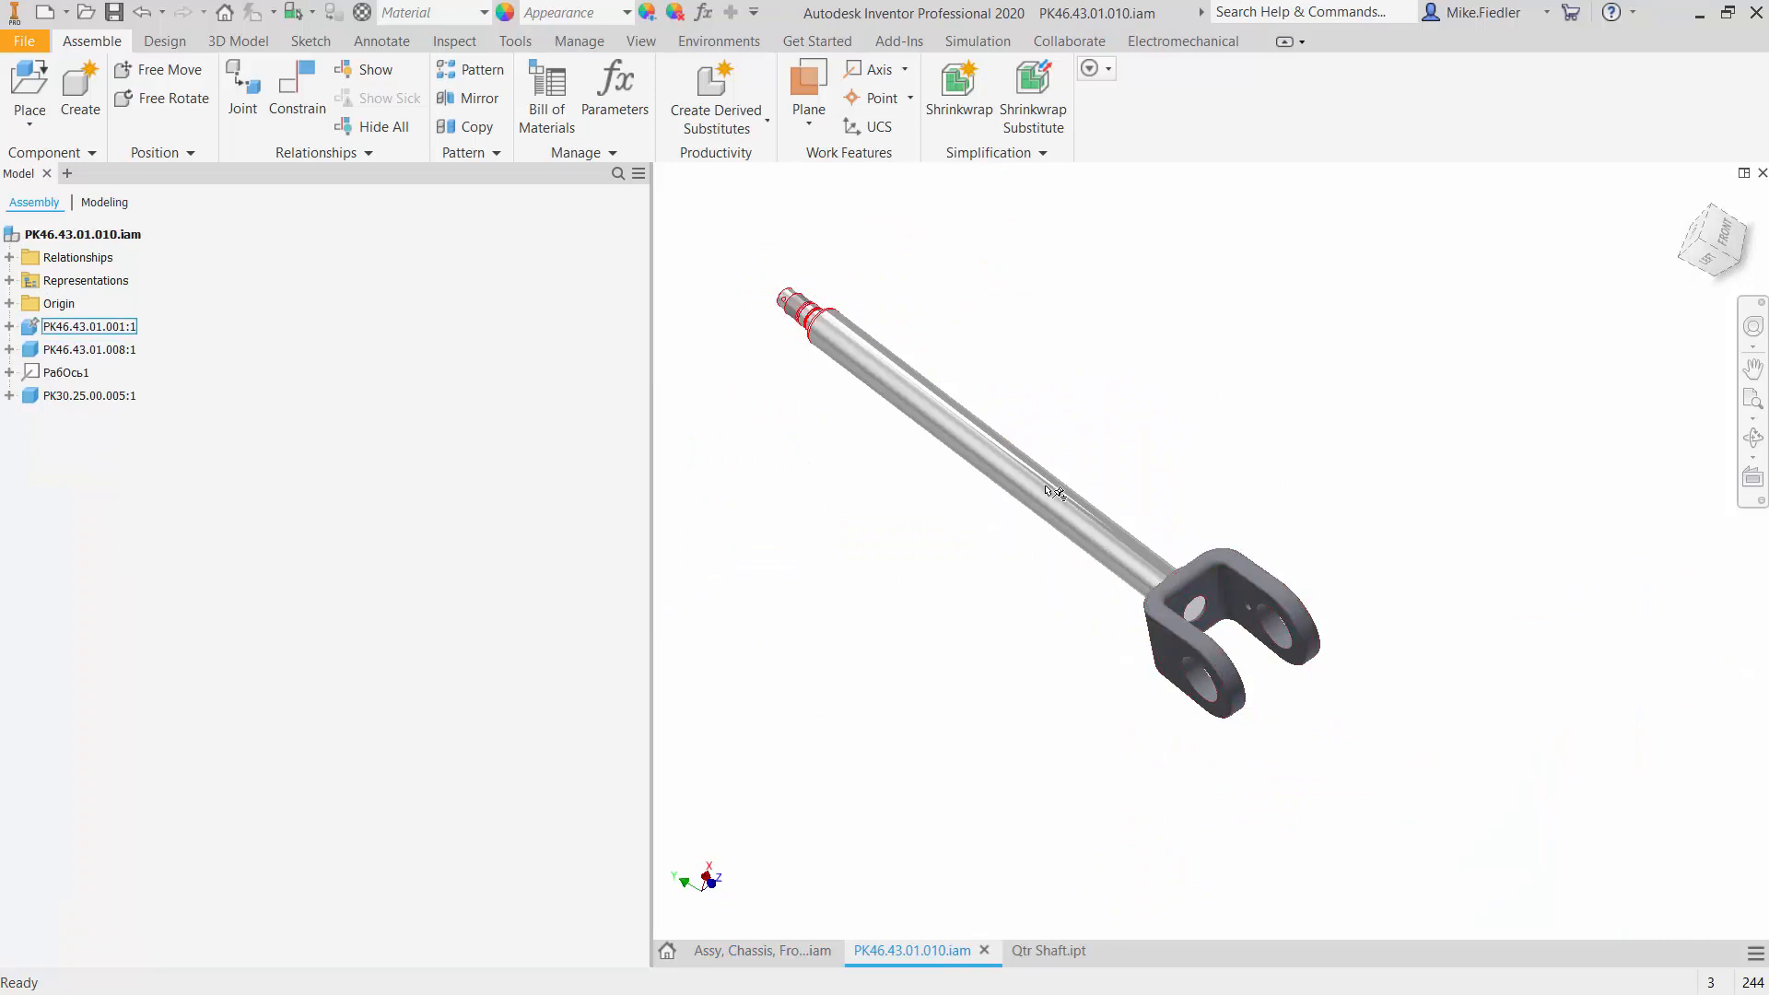
scroll(1166, 618, "up", 2)
scroll(1185, 614, "down", 2)
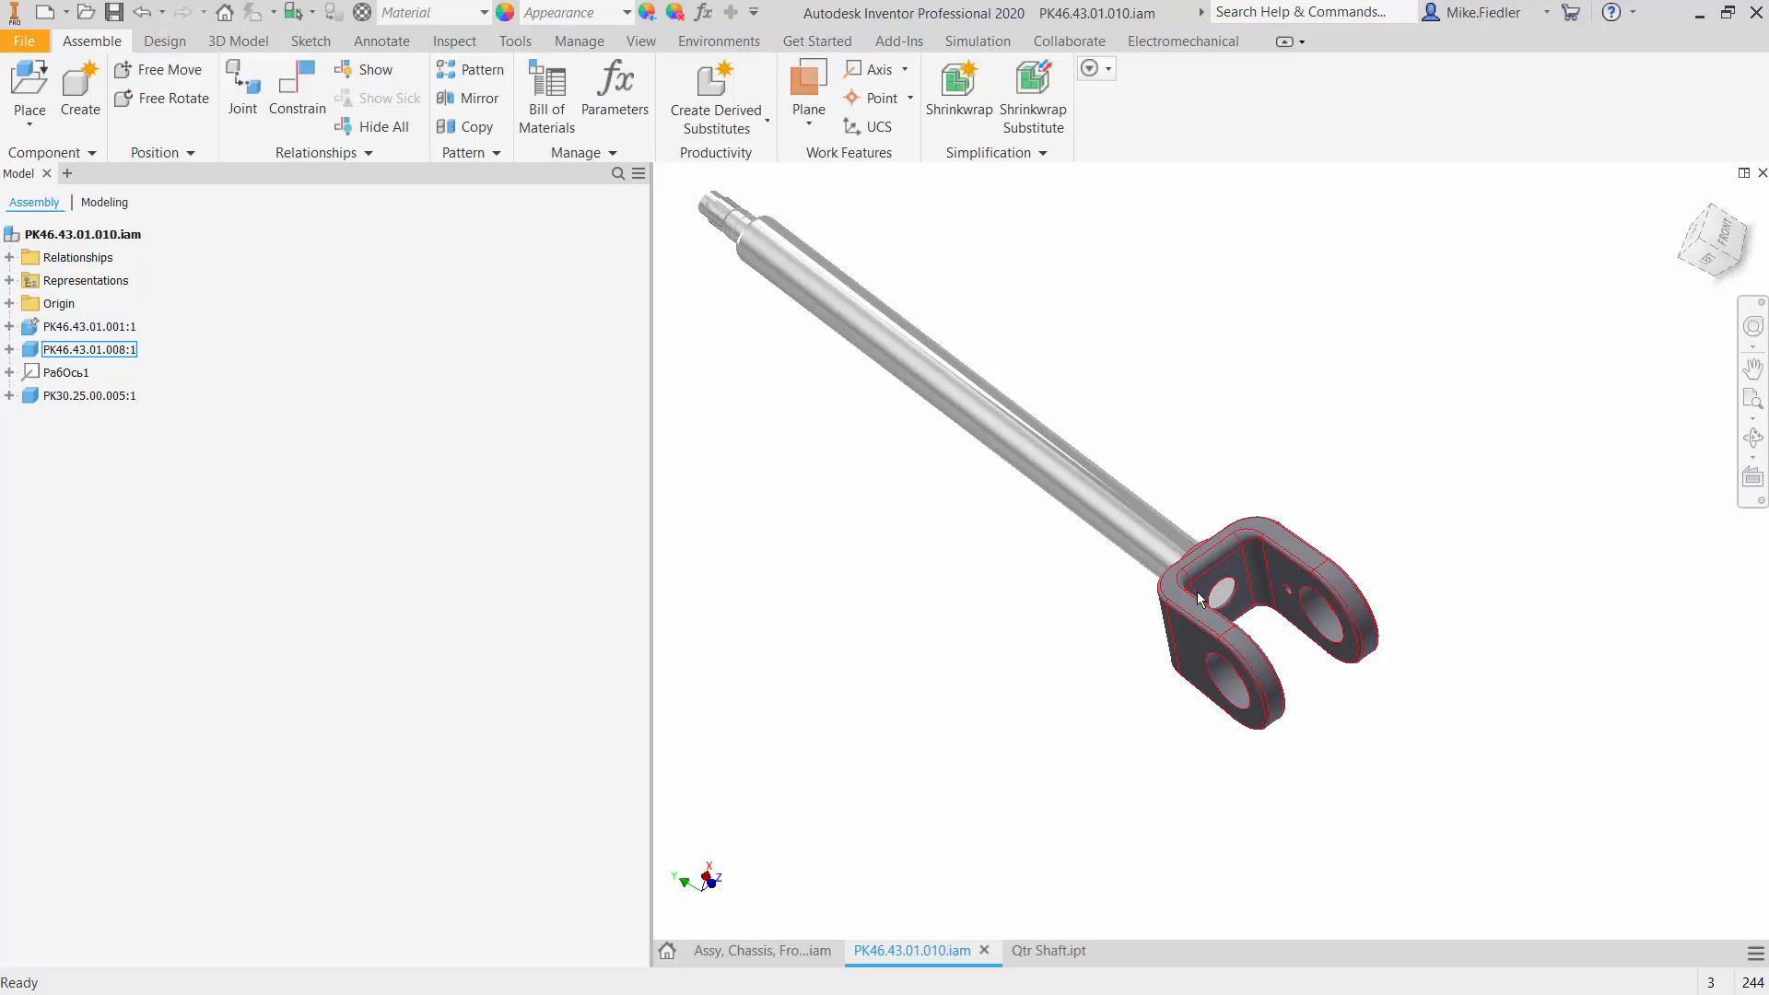
mouse_move(1197, 592)
- Switch to Qtr Shaft.ipt and inspect the quarter shaft's end and the two split cylindrical faces from the back side
left_click(1039, 958)
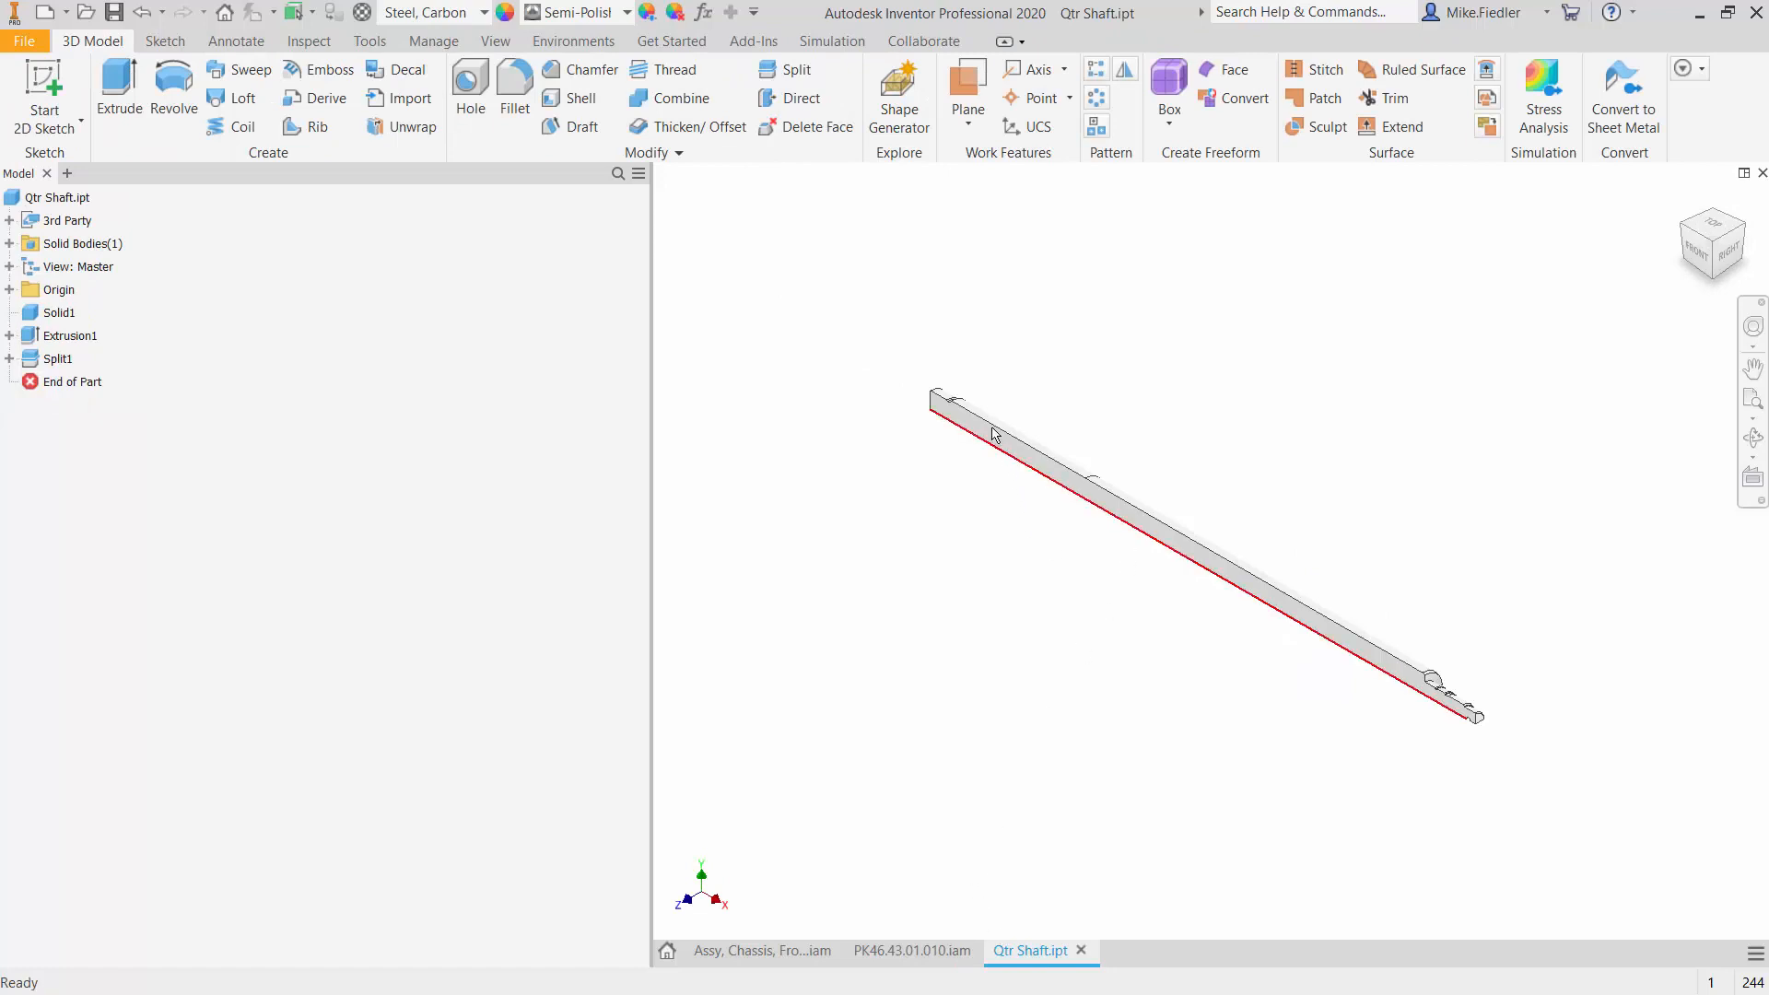
middle_click_drag(1117, 401, 1362, 502, "shift")
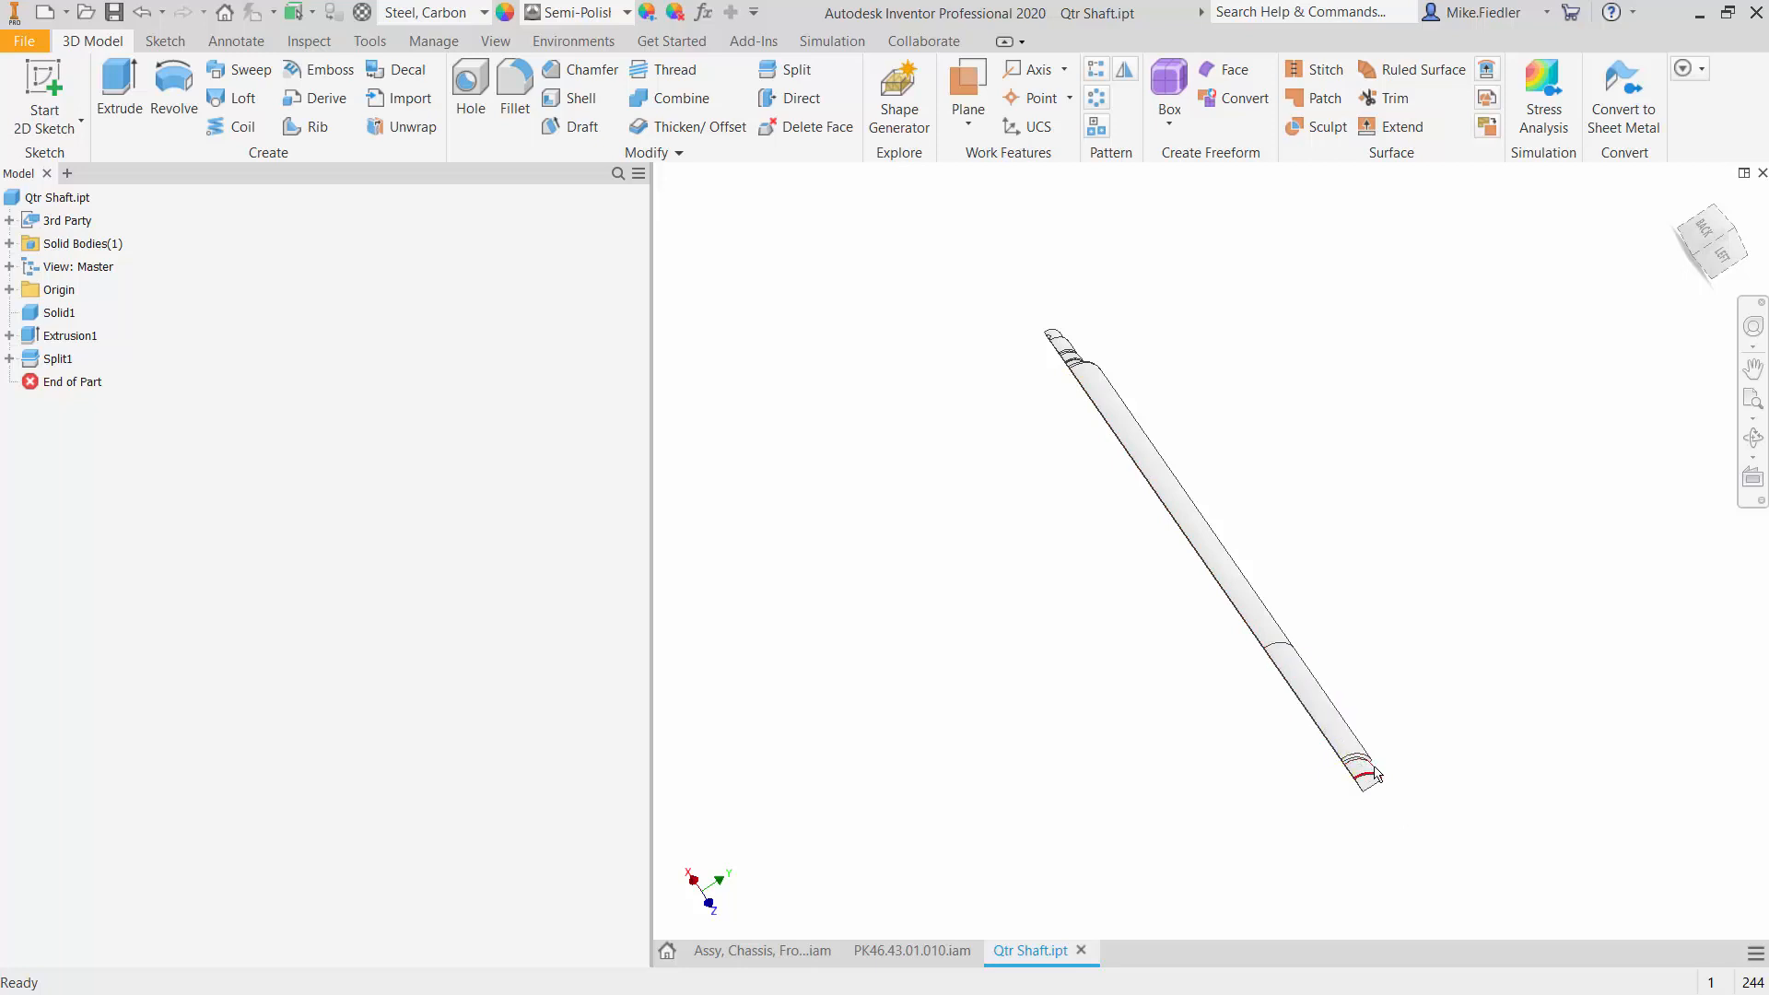
mouse_move(1375, 774)
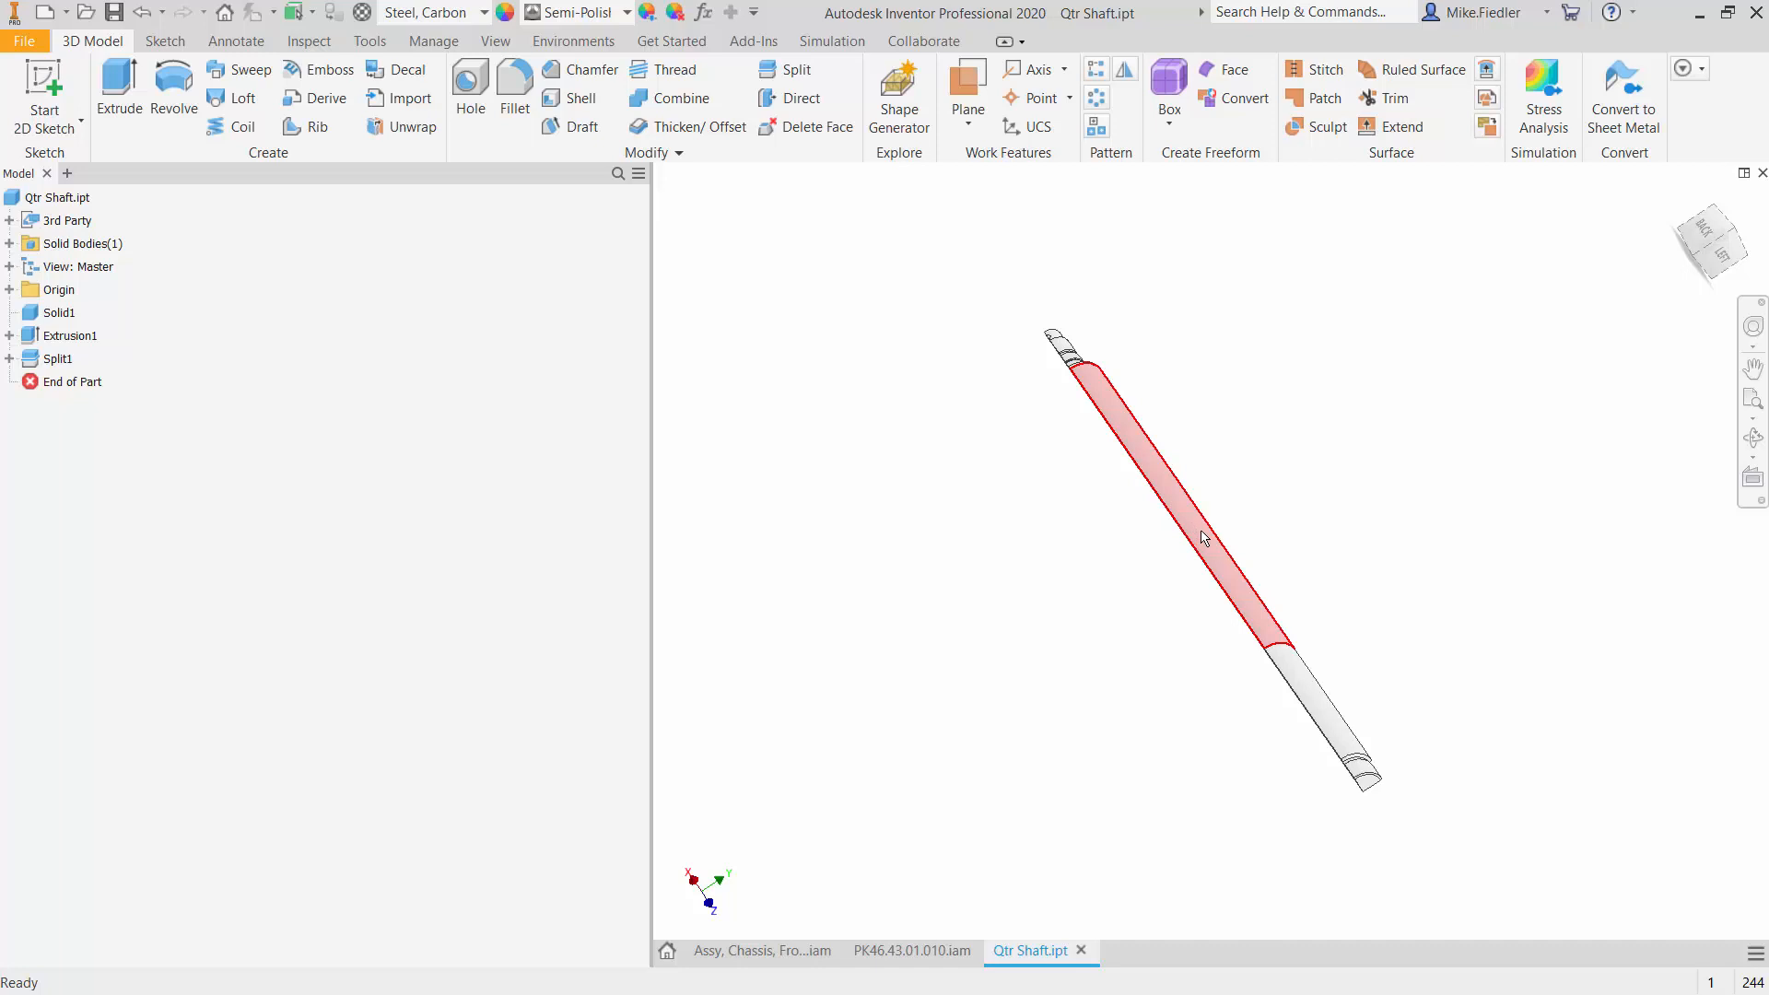
mouse_move(1203, 538)
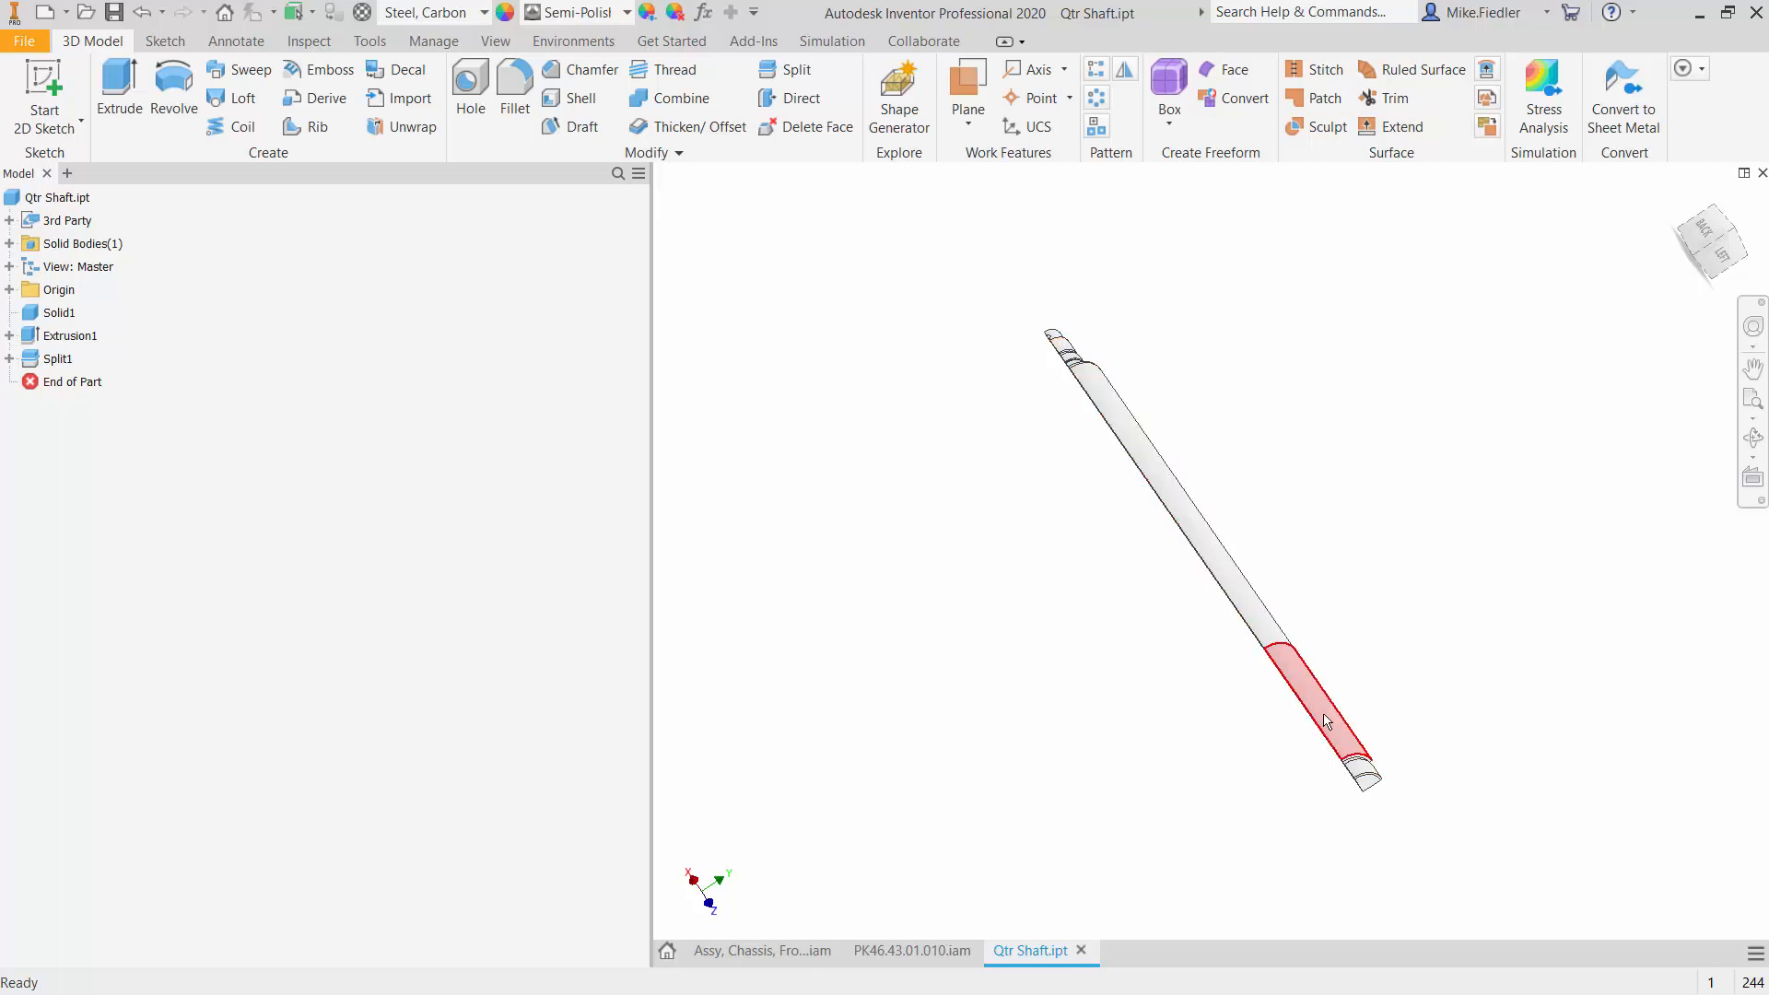
mouse_move(1326, 721)
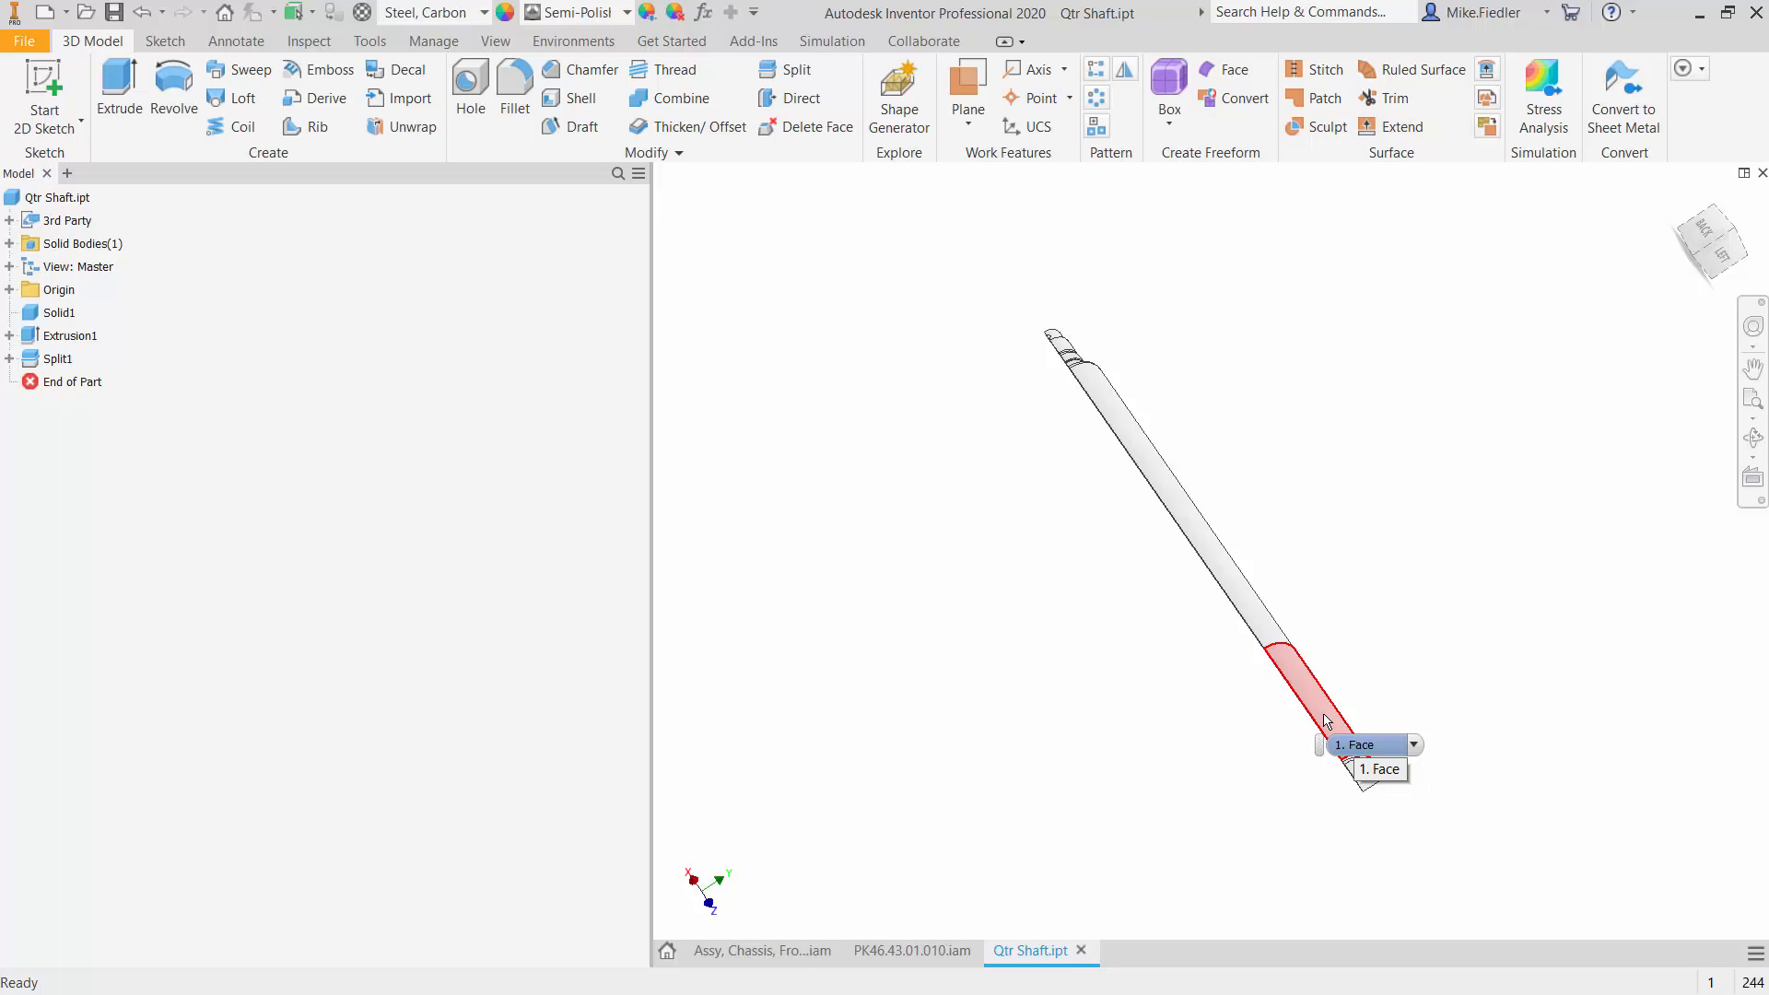
- Enter the Autodesk Inventor Nastran environment for the quarter shaft and dismiss the mesh warning
left_click(596, 41)
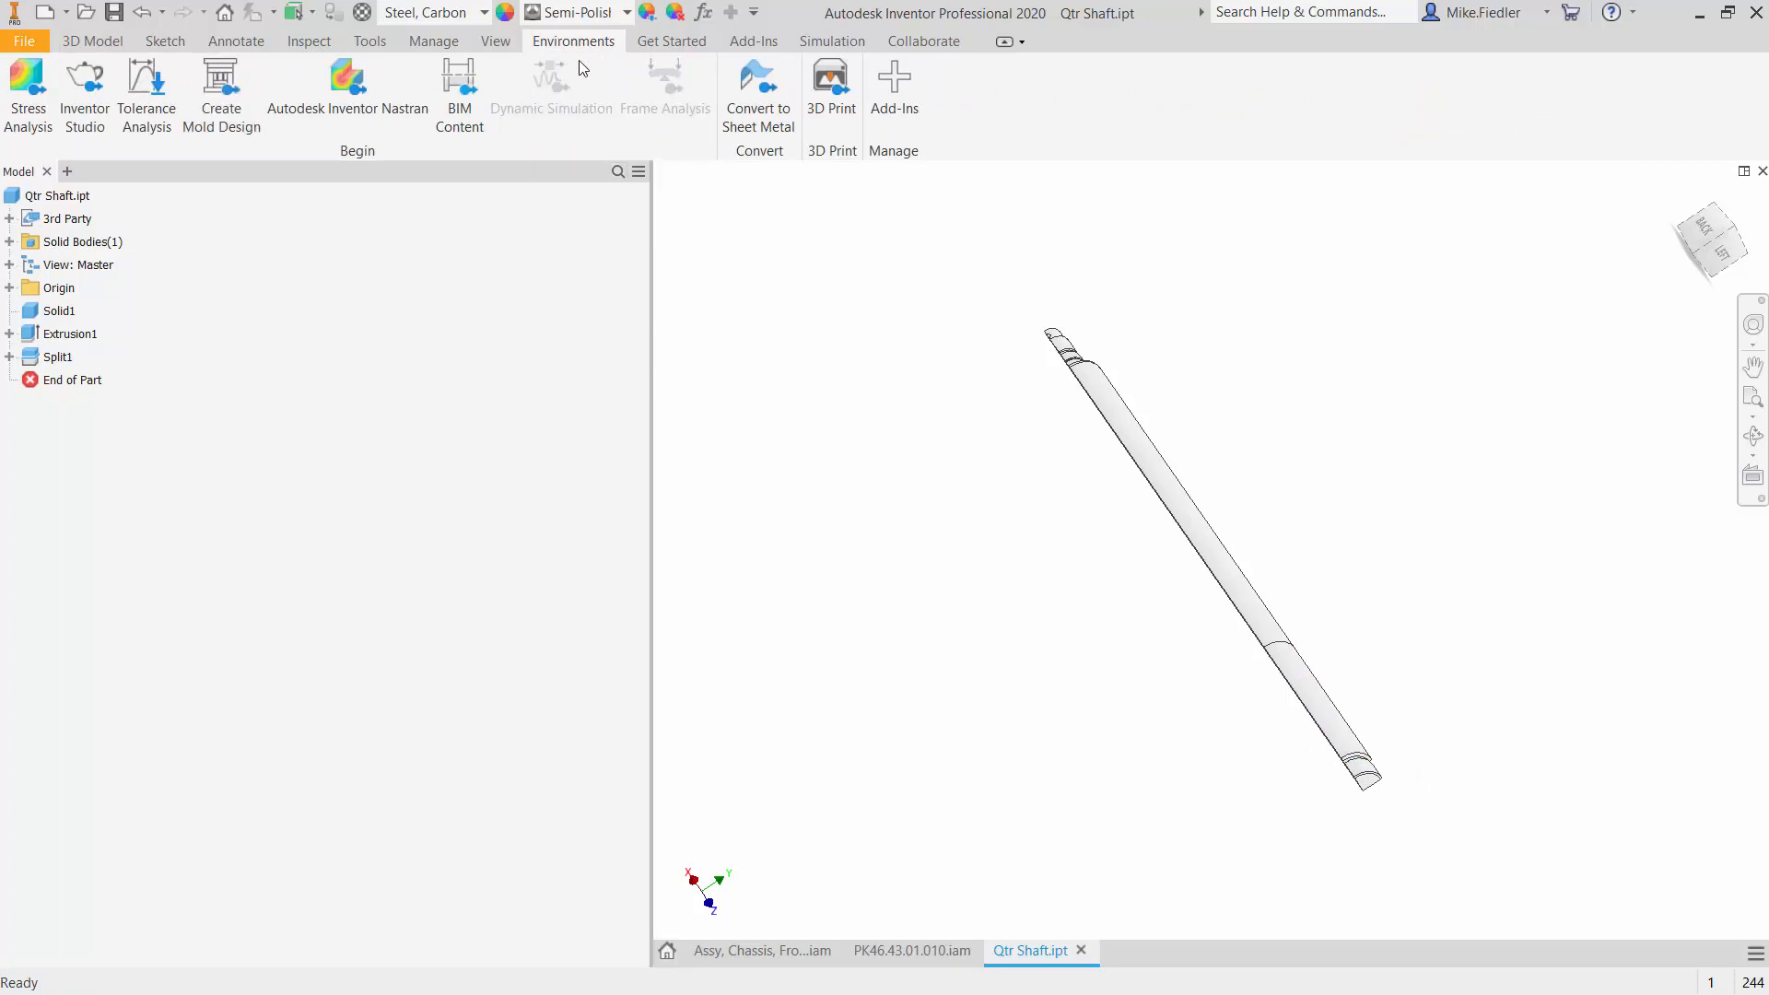
left_click(389, 108)
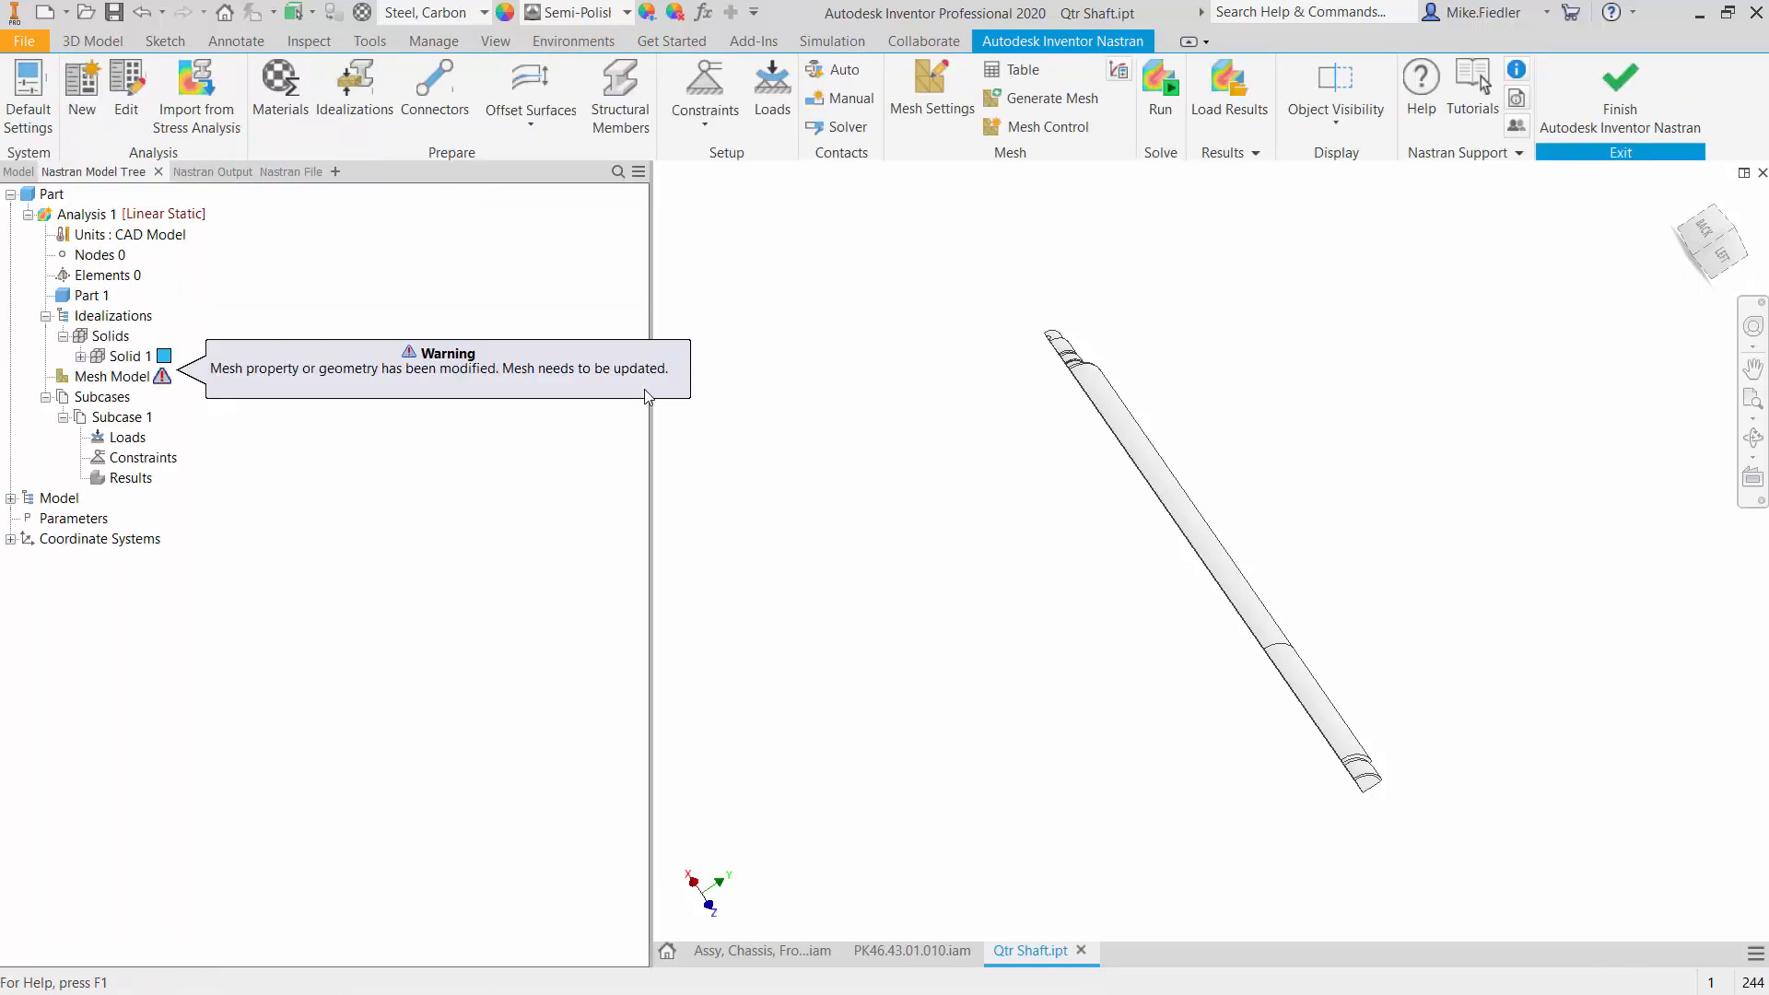
left_click(651, 468)
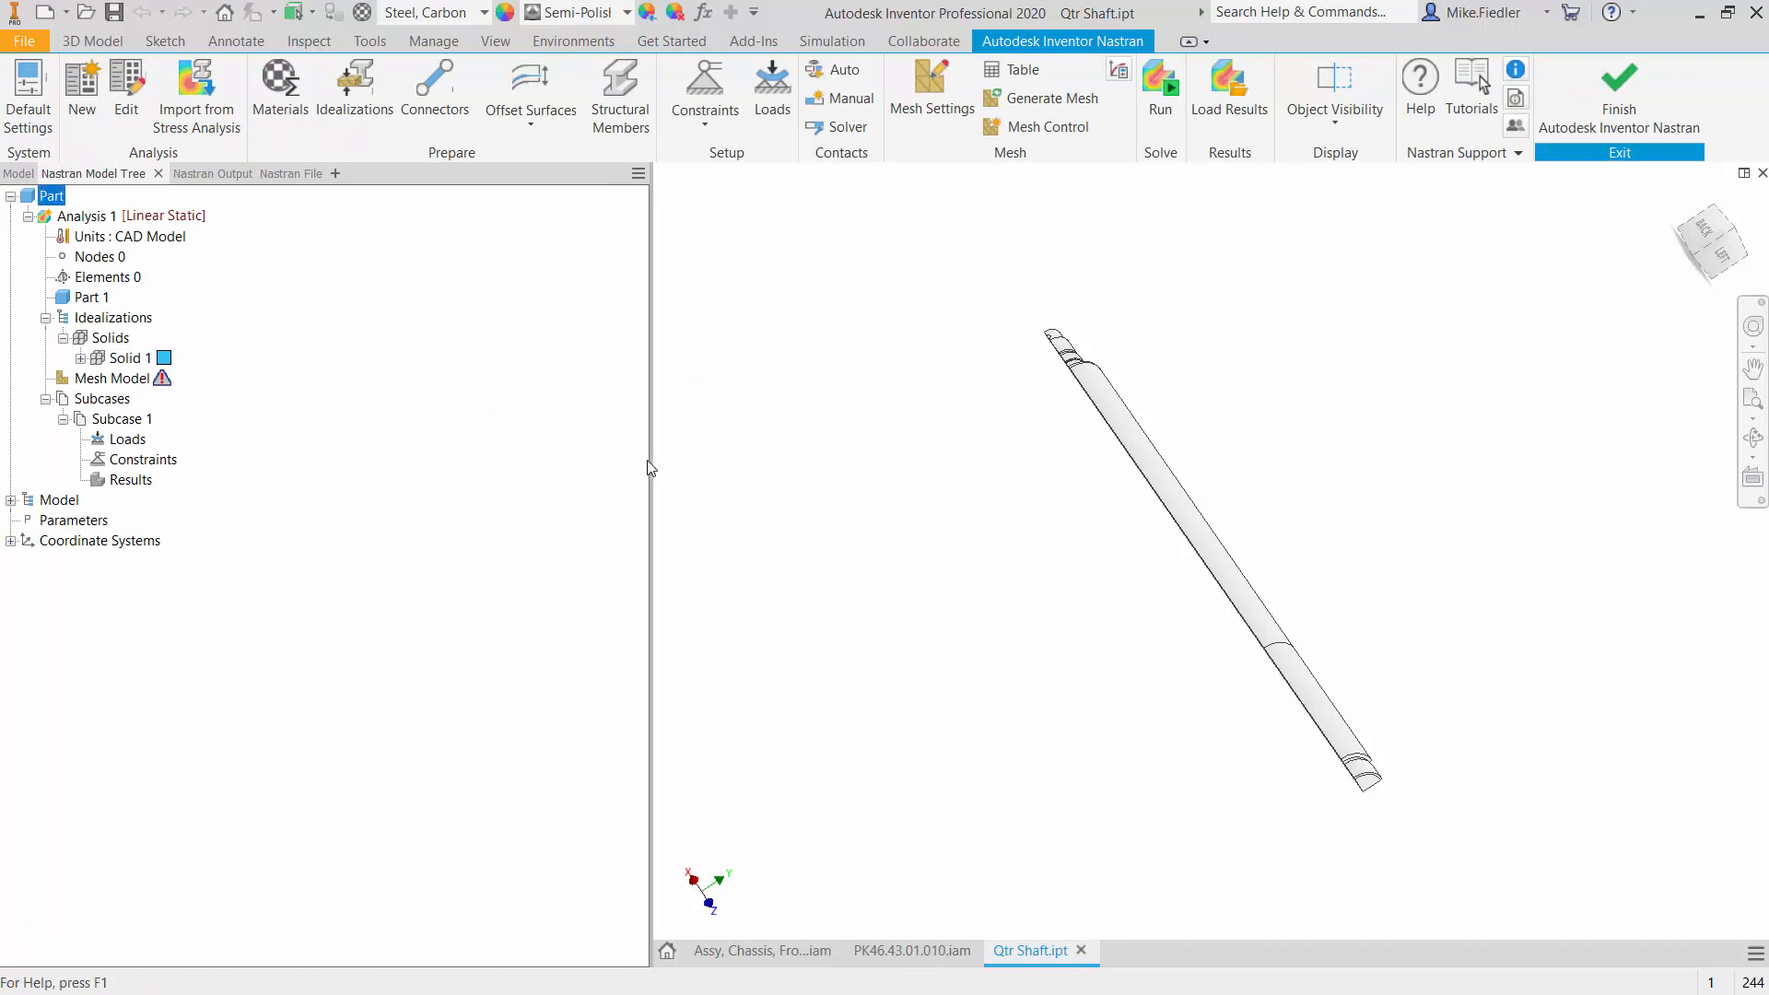
- Change the type of Analysis 1 to Linear Steady State Heat Transfer
right_click(118, 221)
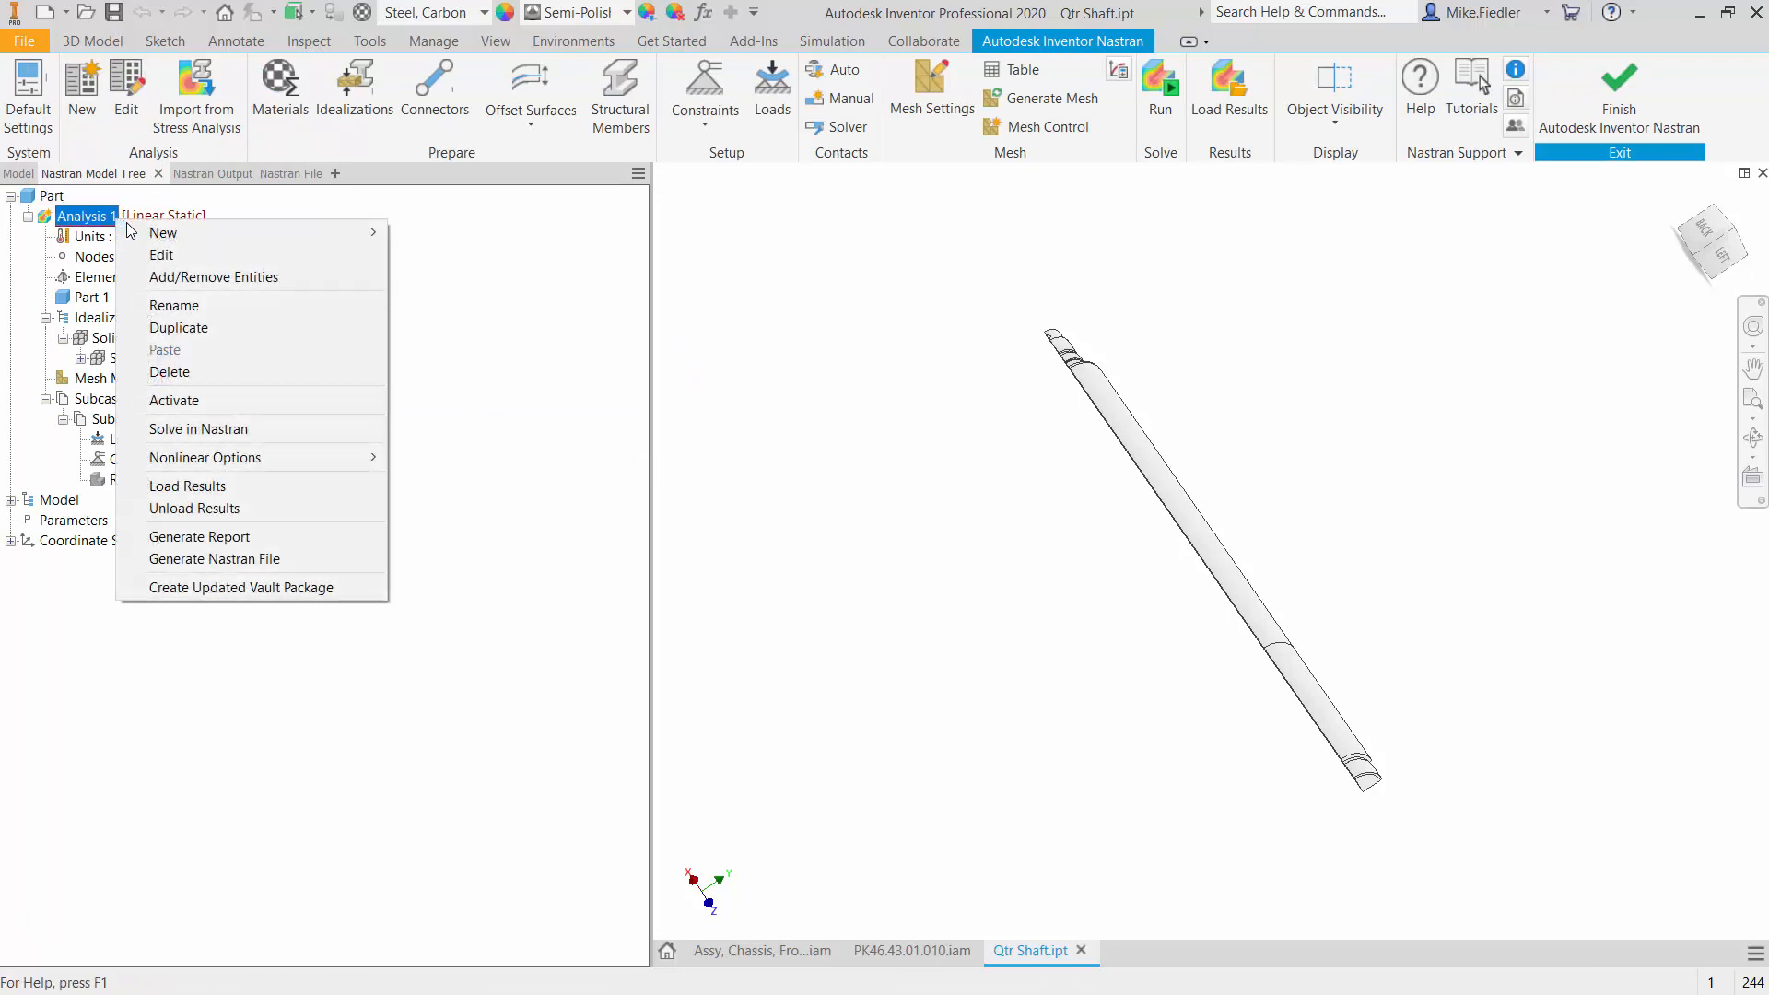
left_click(159, 254)
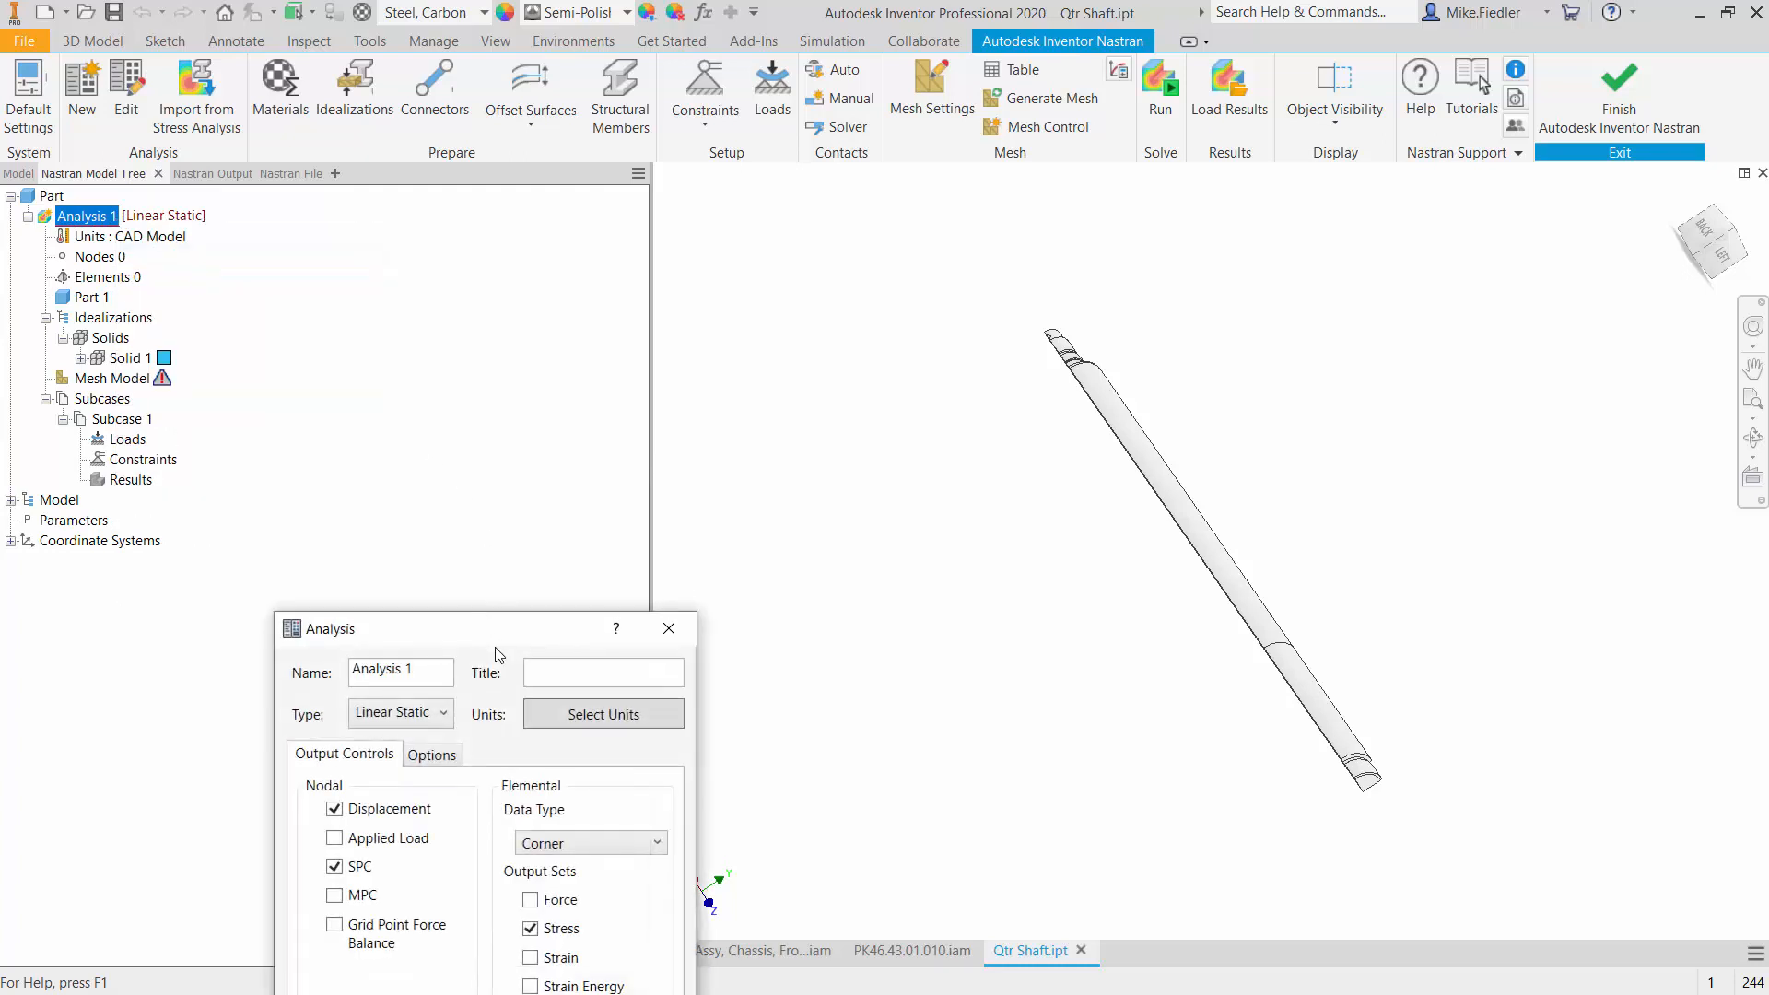
left_click_drag(496, 650, 479, 252)
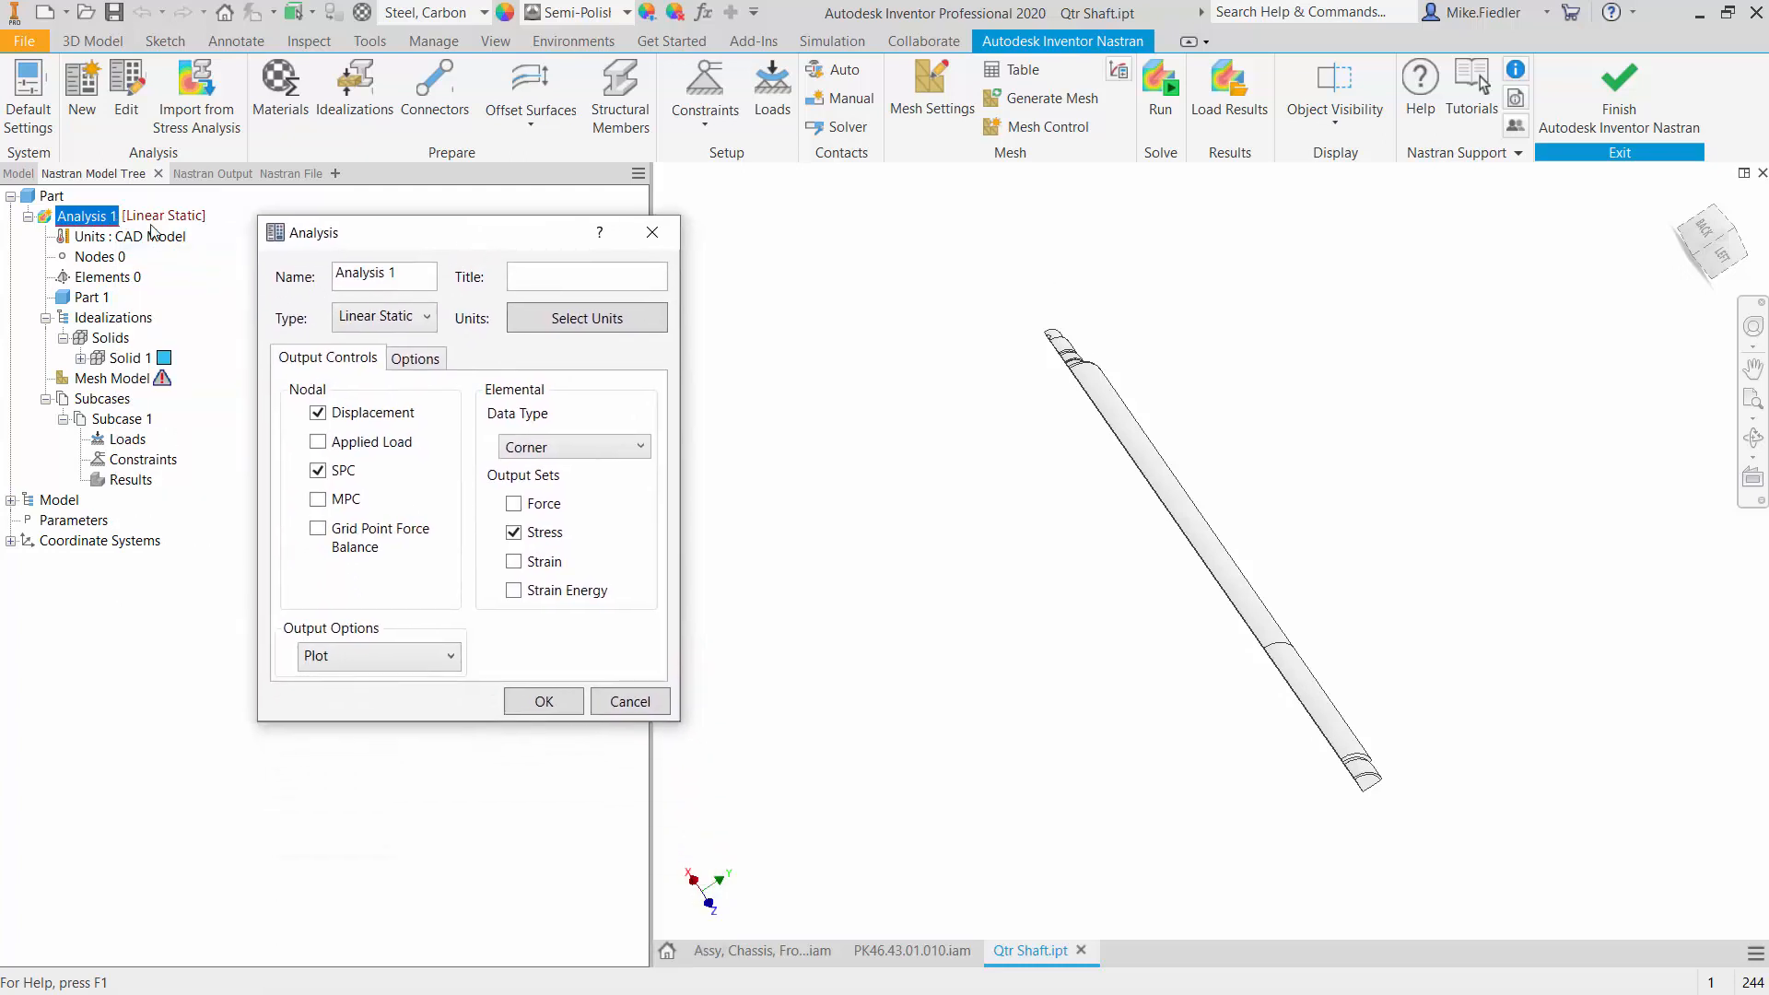
left_click(408, 327)
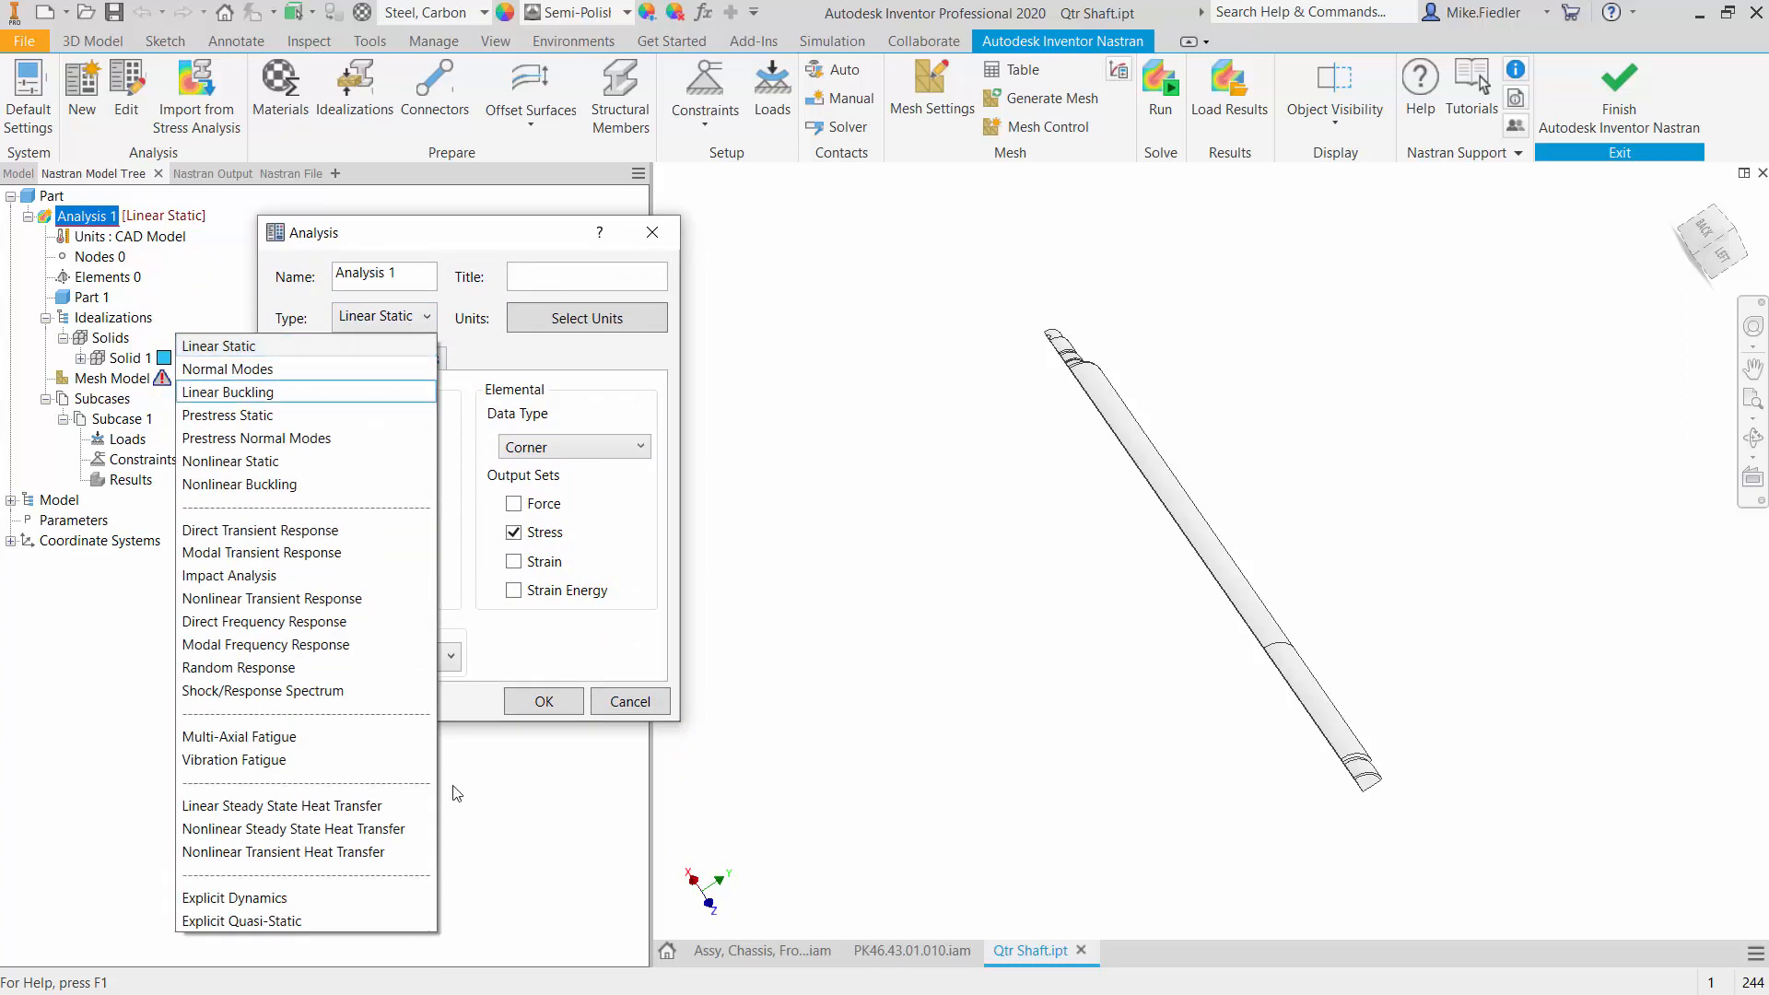
left_click(372, 807)
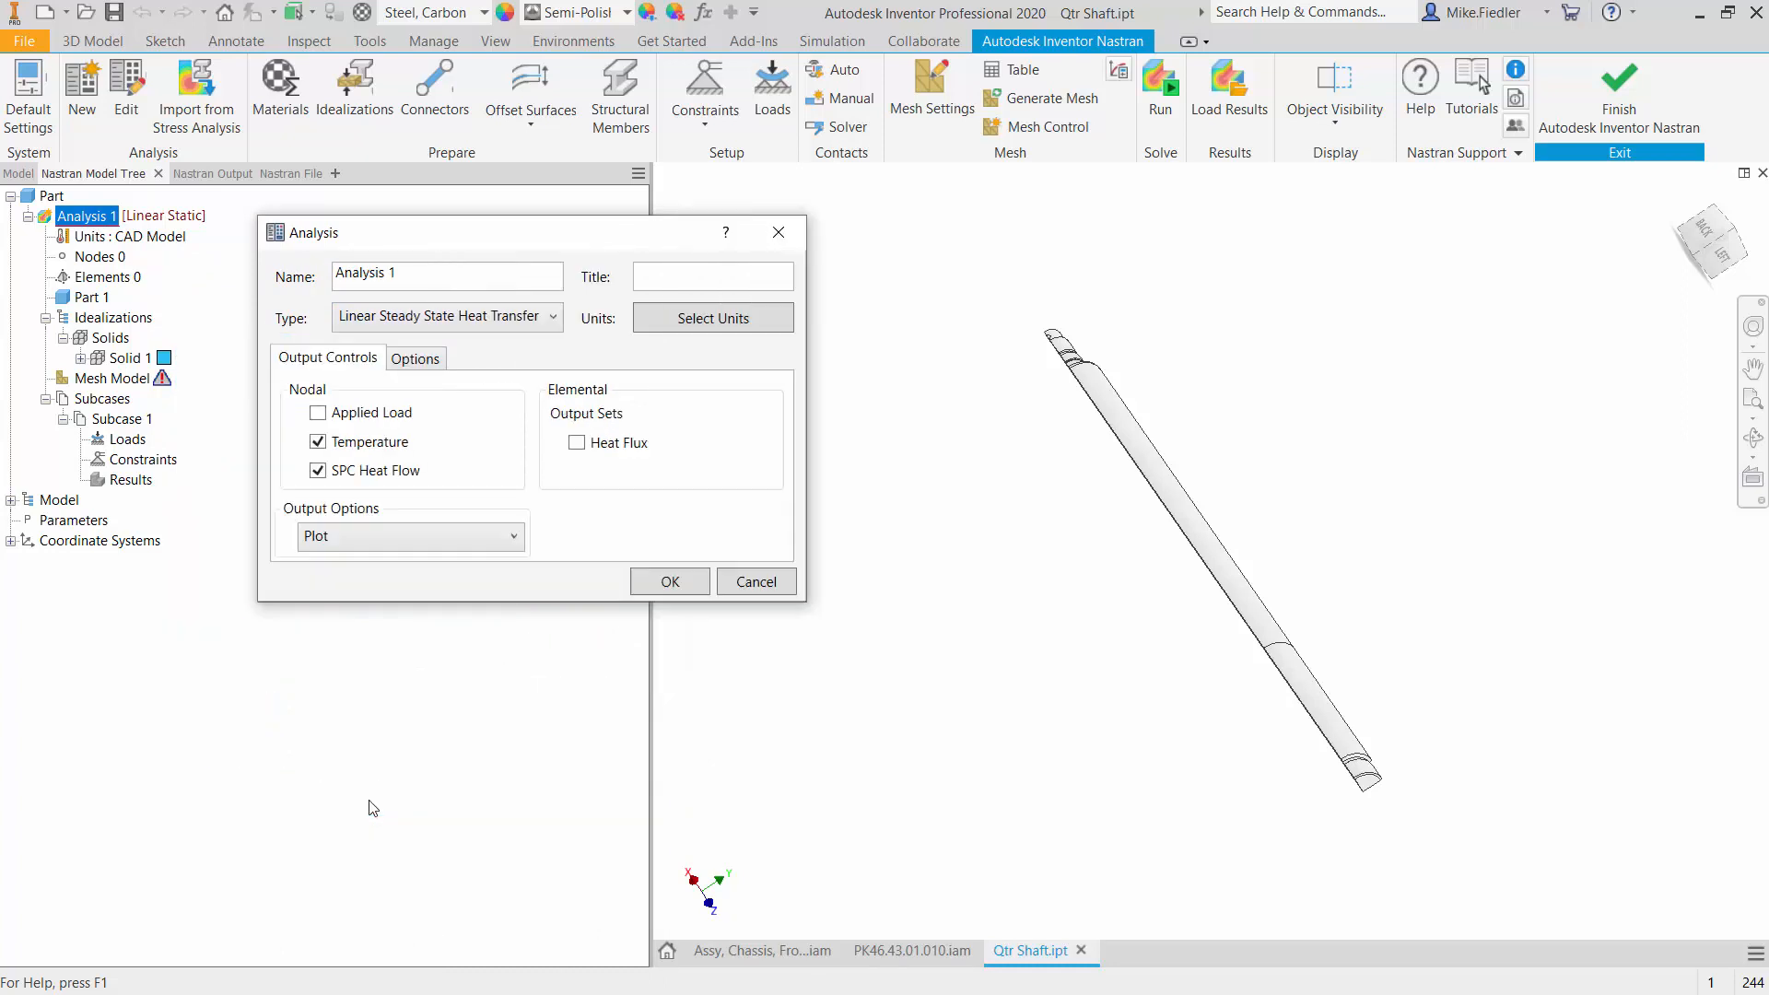
left_click(656, 581)
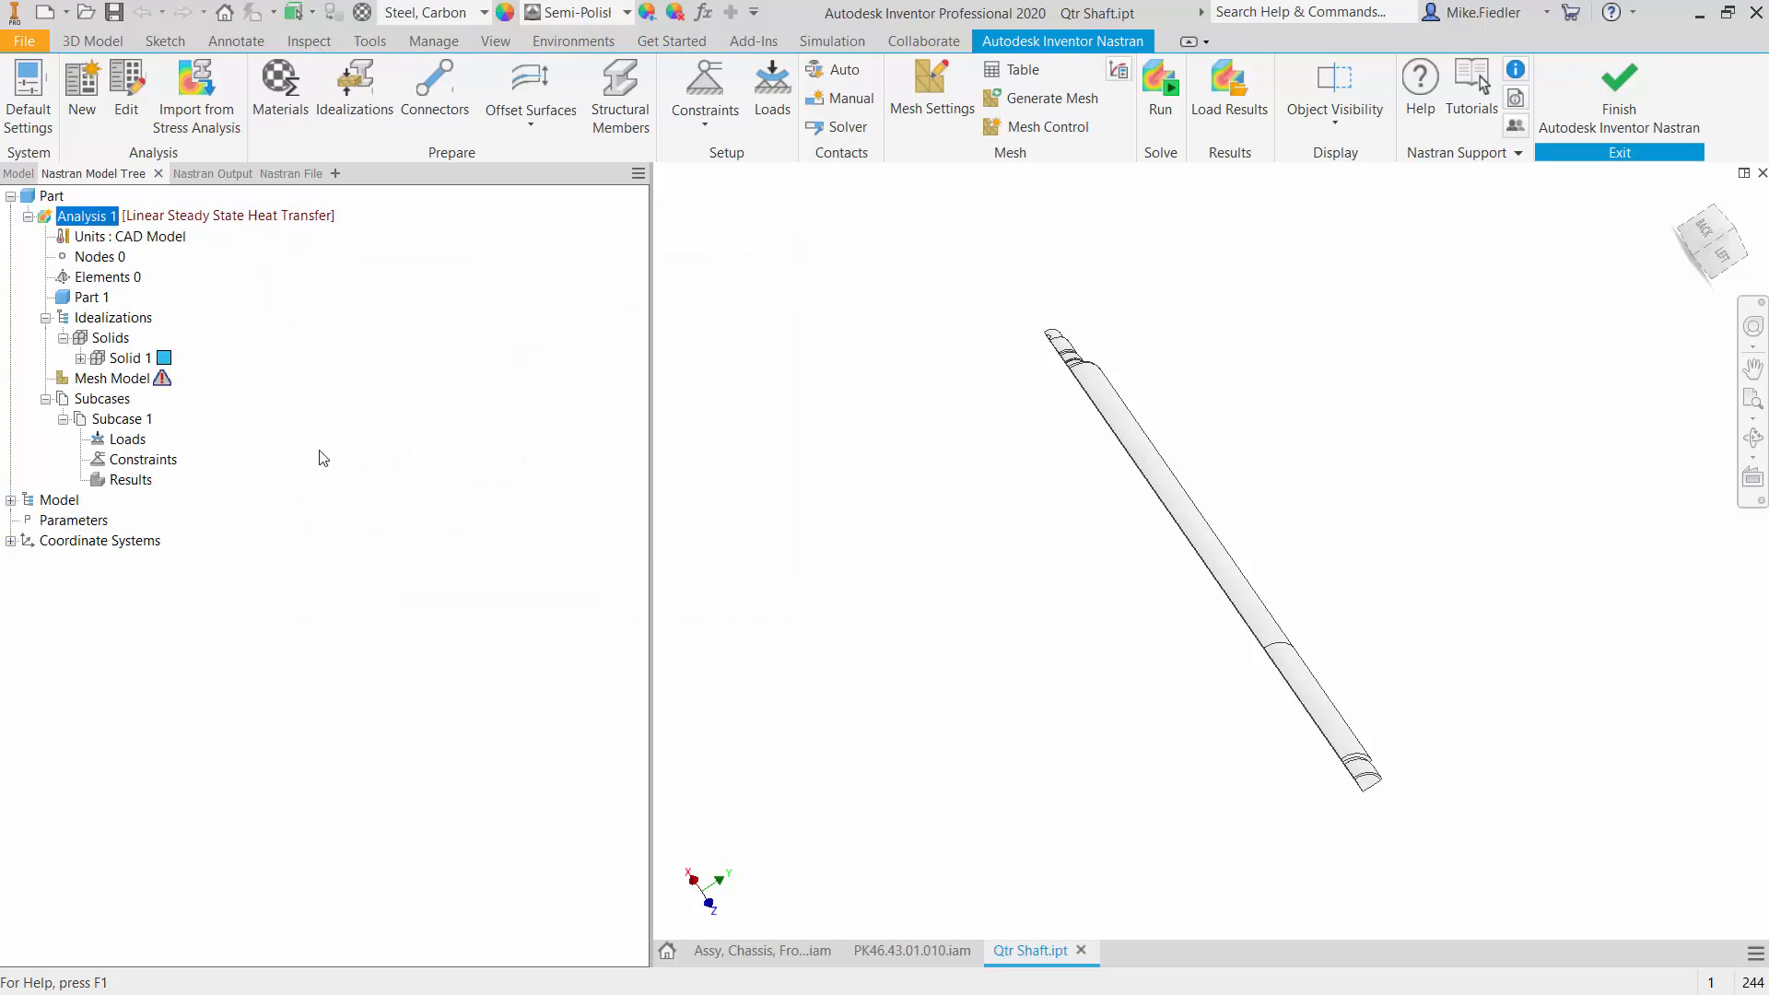
- Set the reference temperature of Solid 1's Steel, Carbon material to 70
left_click(80, 359)
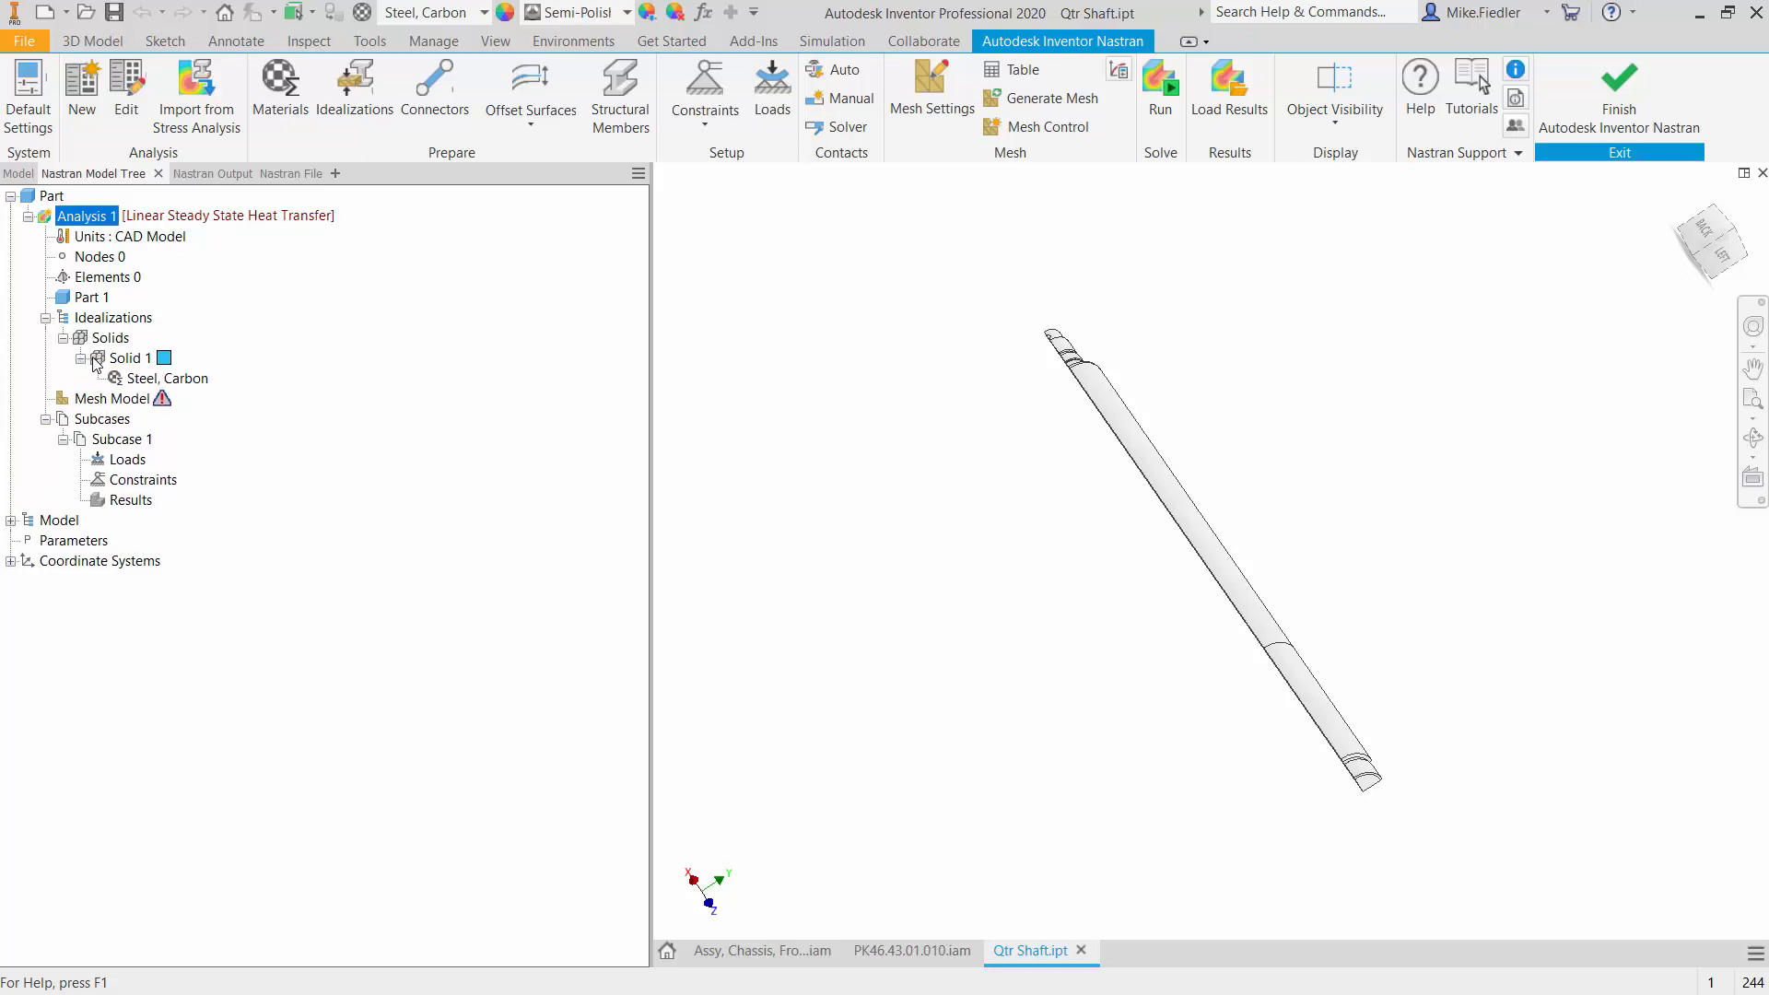
double_click(166, 379)
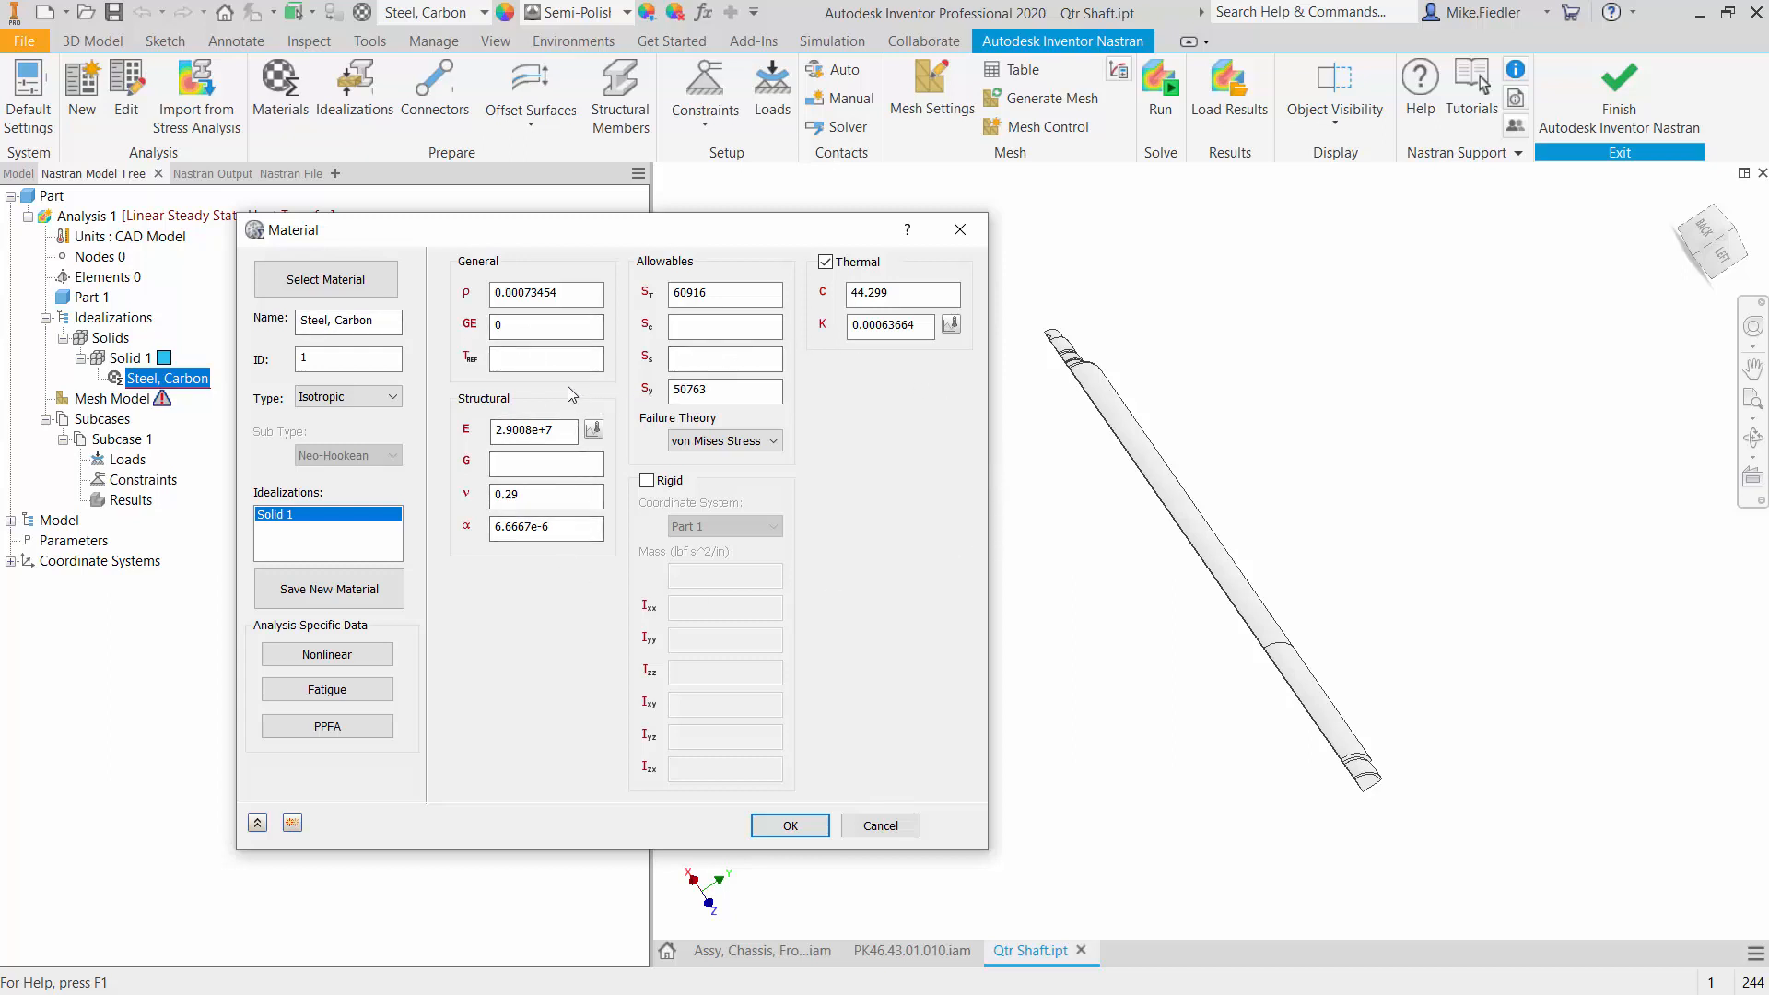
left_click(534, 362)
left_click(808, 831)
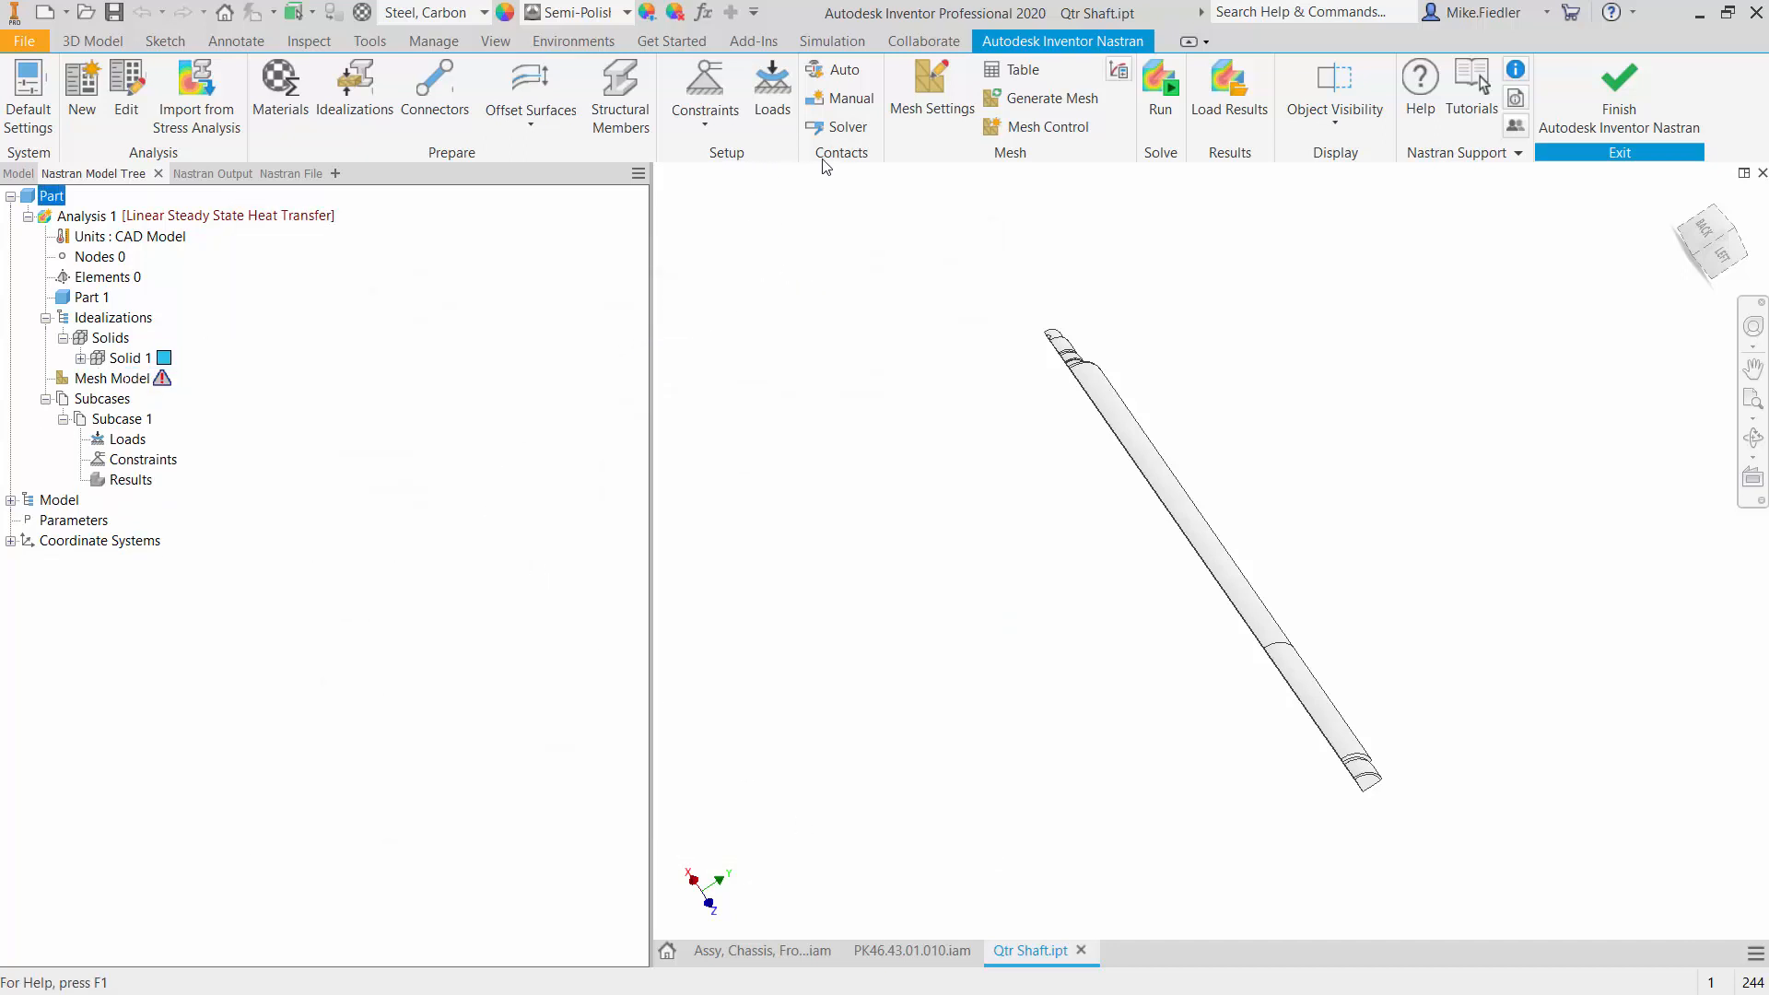
- Mesh the shaft with a 0.5 in element size and Linear element order, keeping the advanced mesh settings as they are
left_click(921, 102)
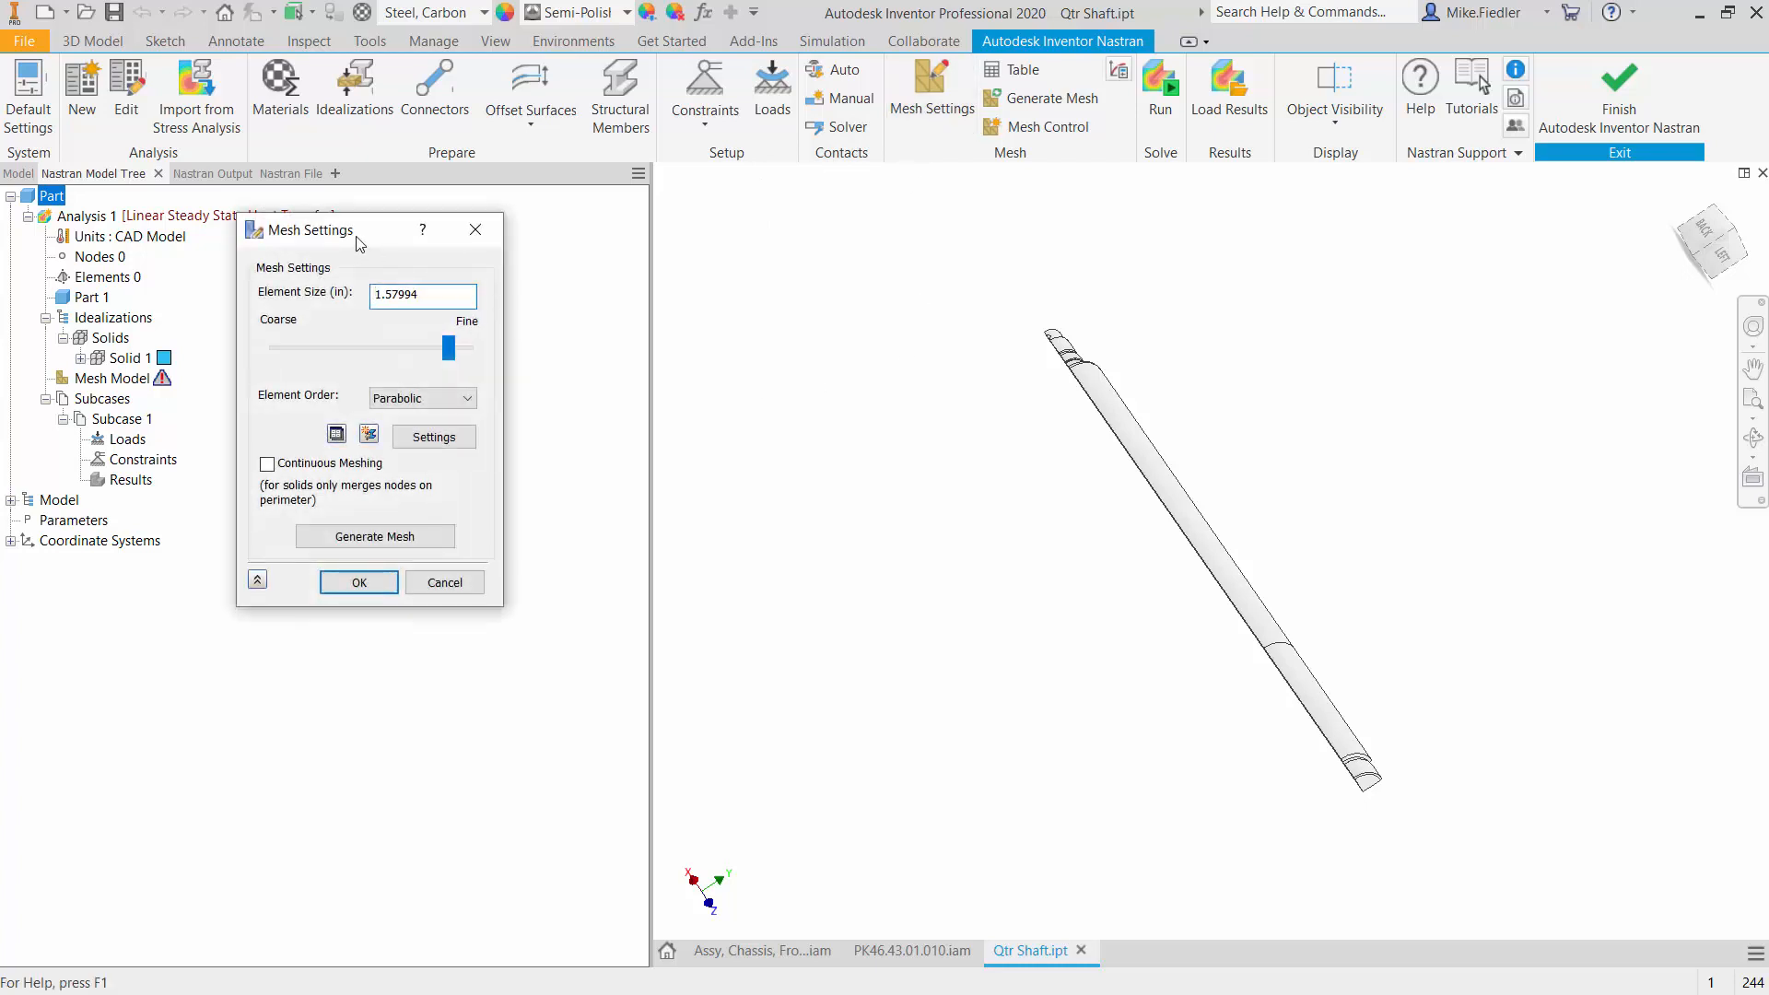
left_click_drag(359, 249, 867, 386)
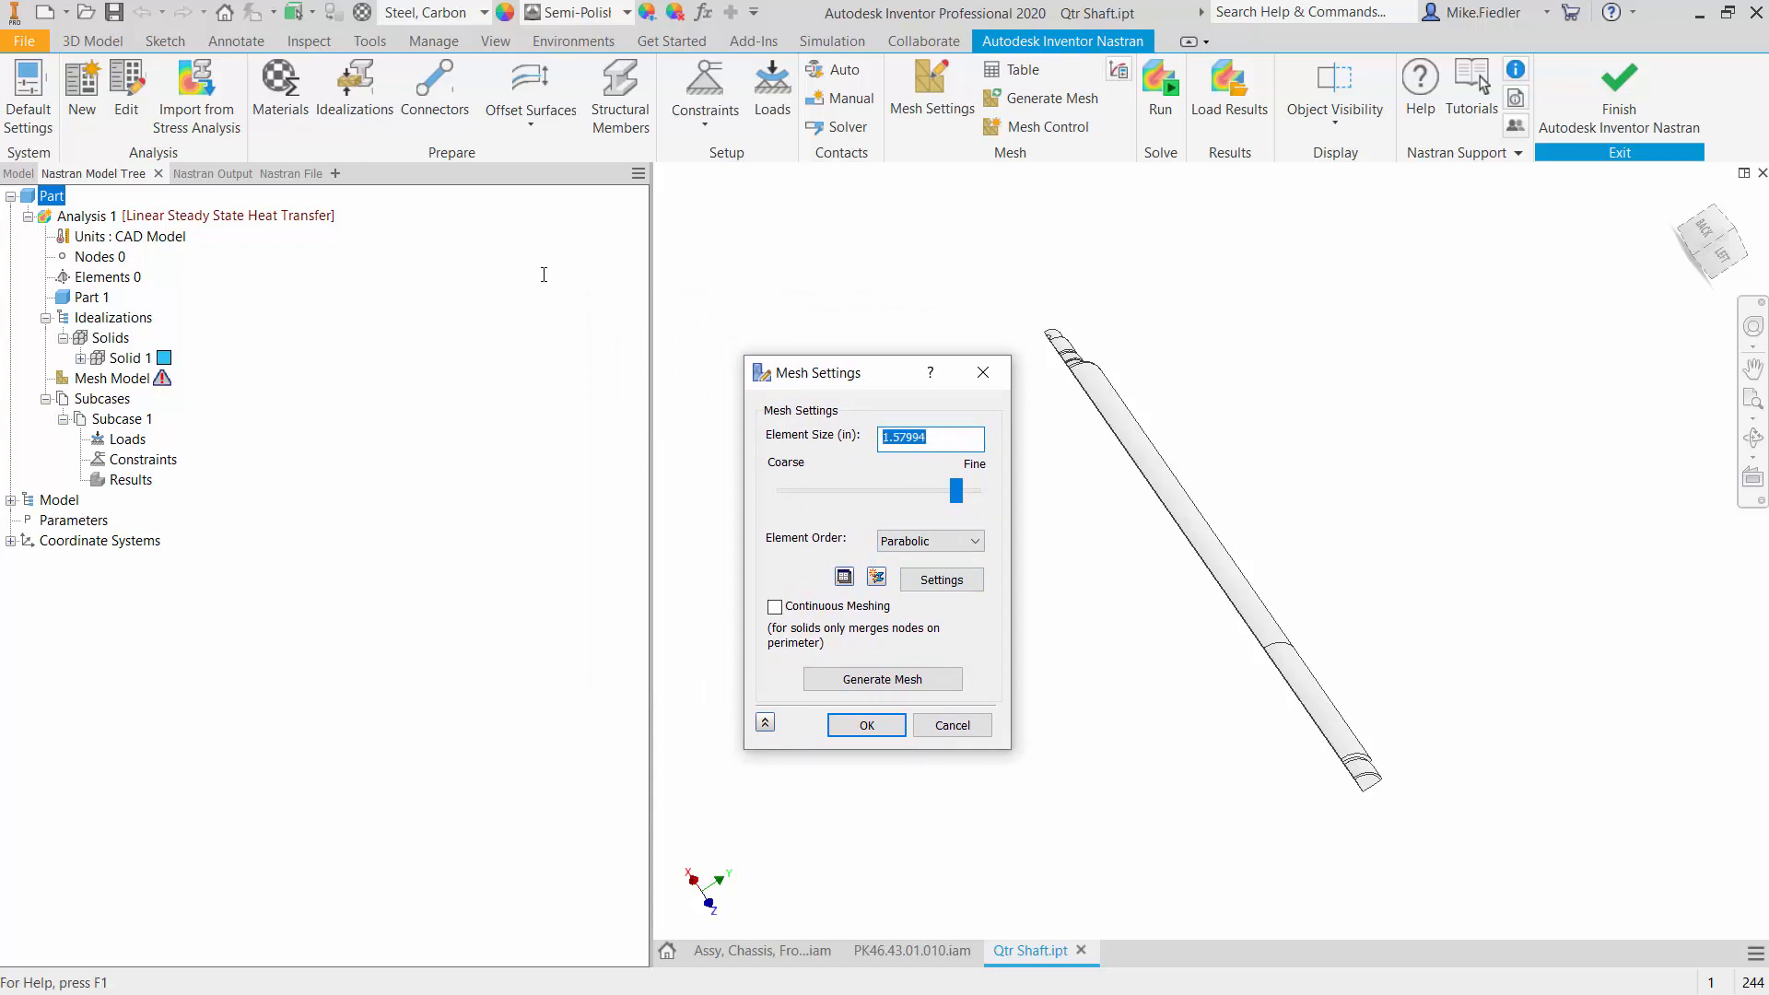
type("0.5")
left_click(960, 542)
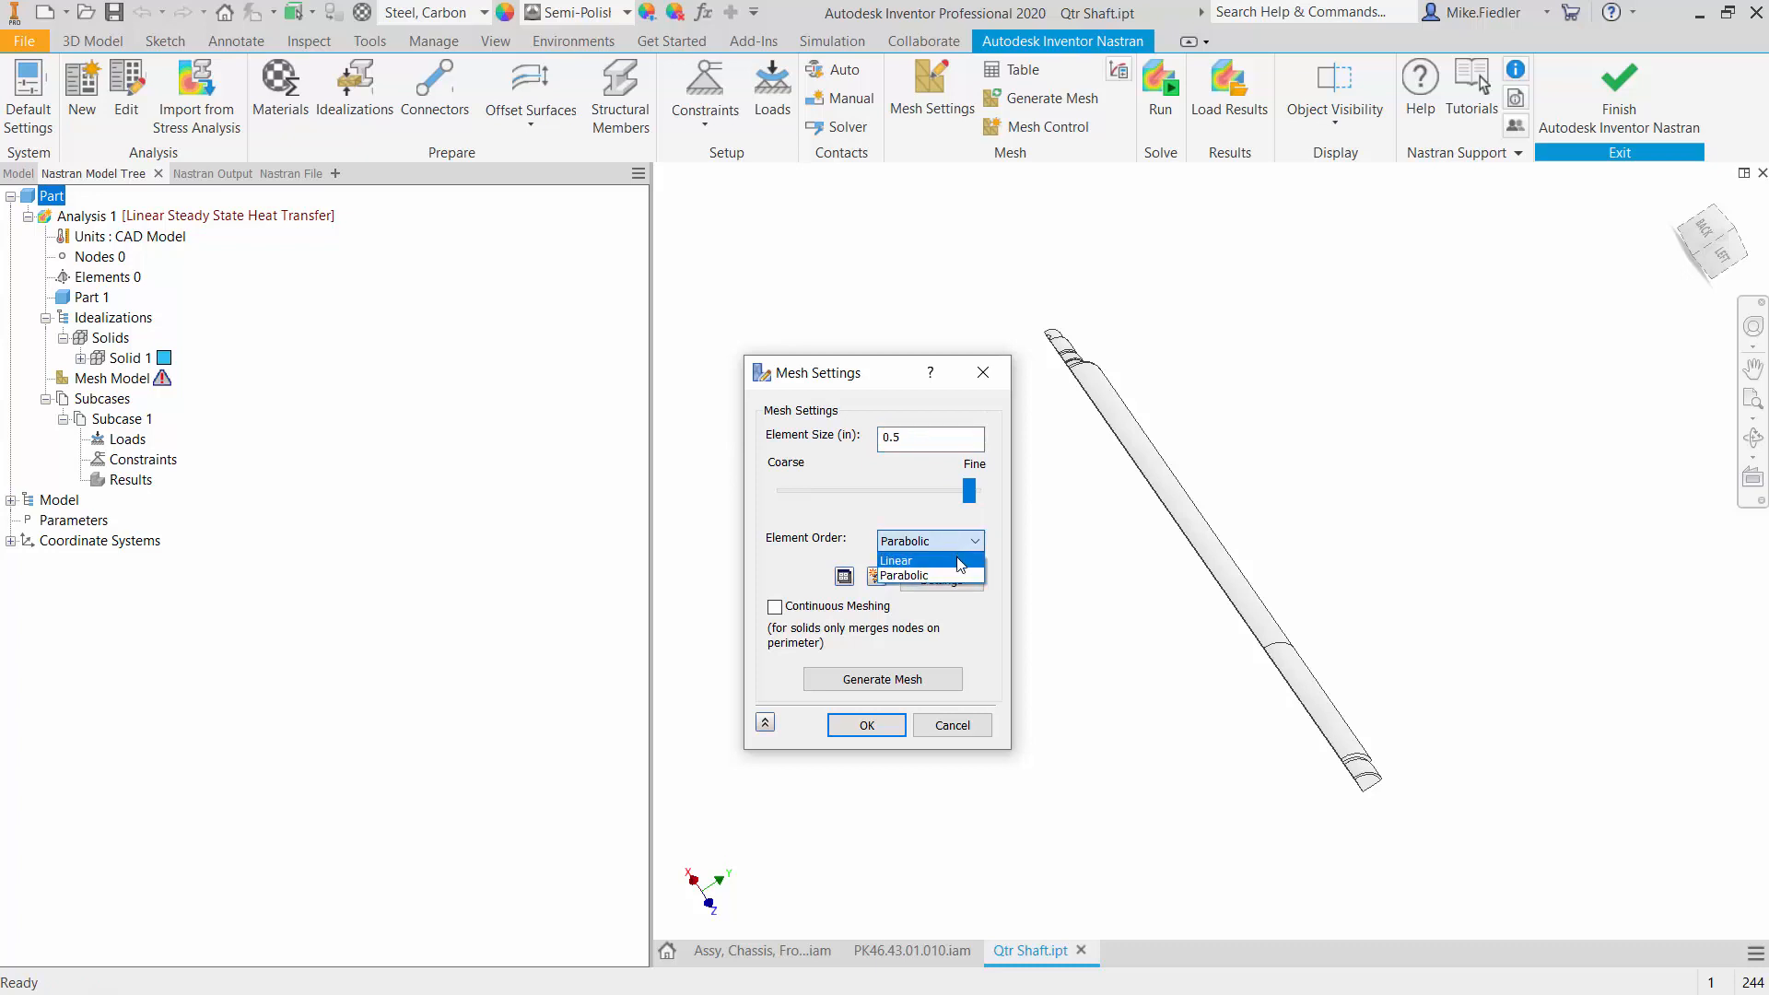
left_click(958, 560)
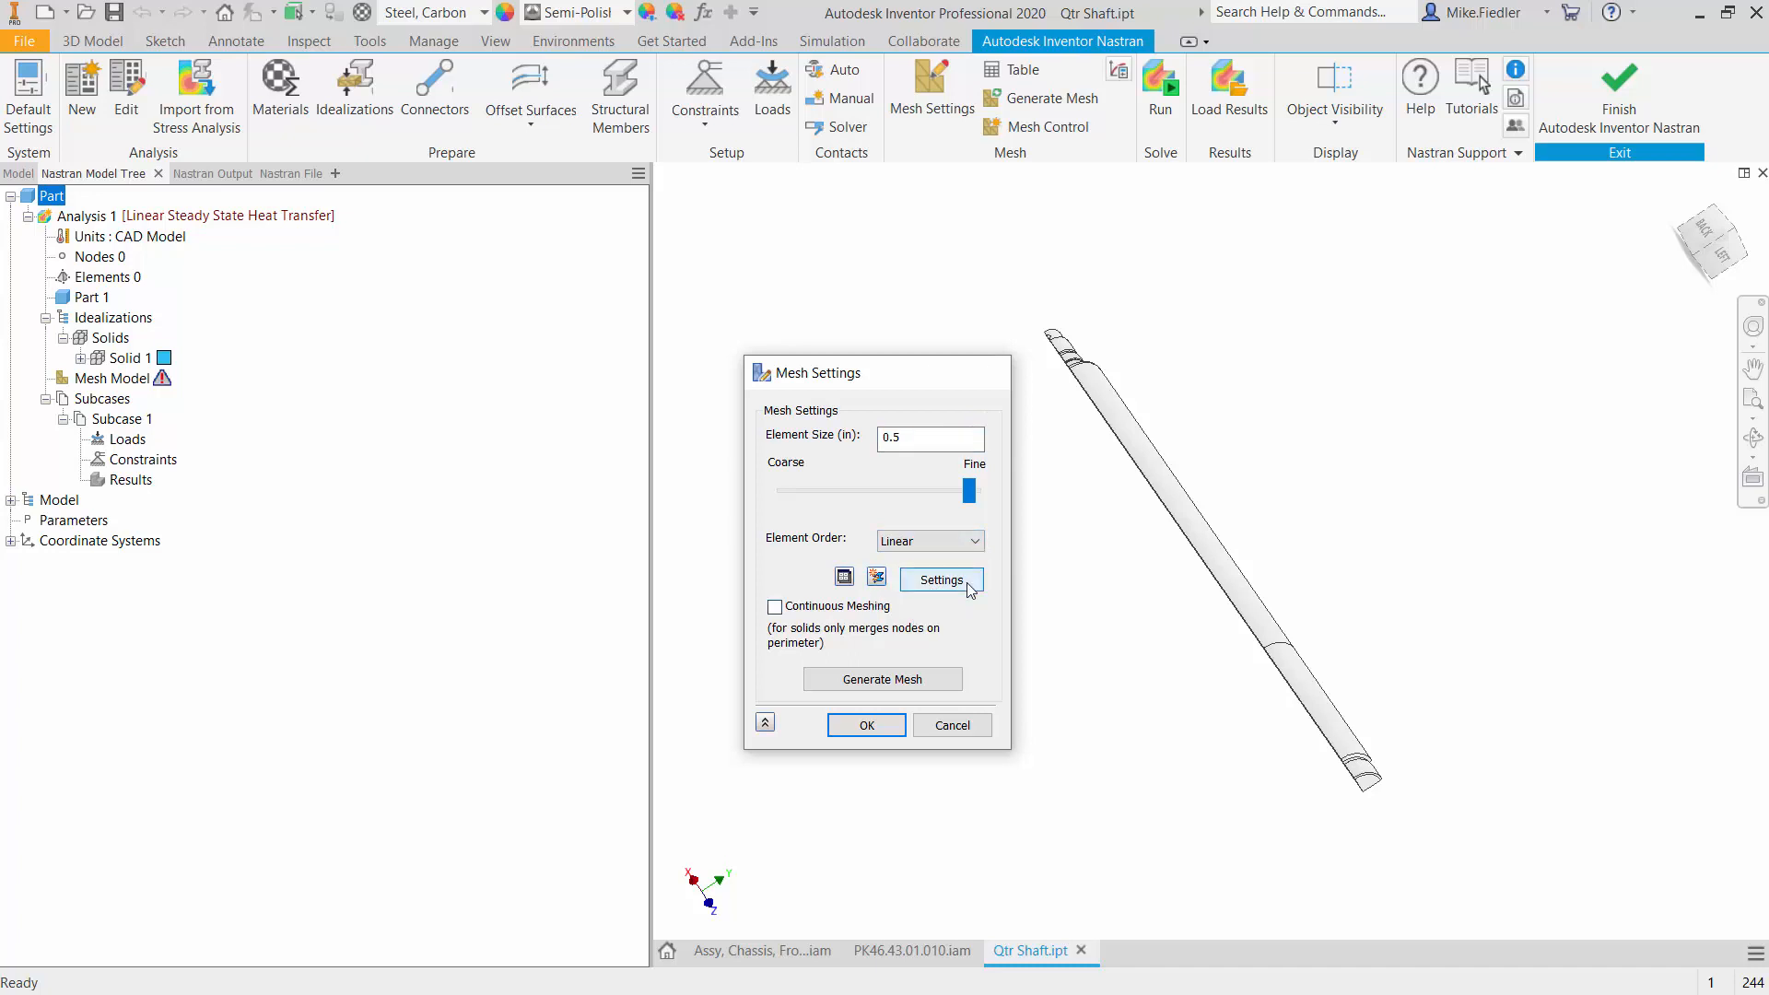
left_click(941, 579)
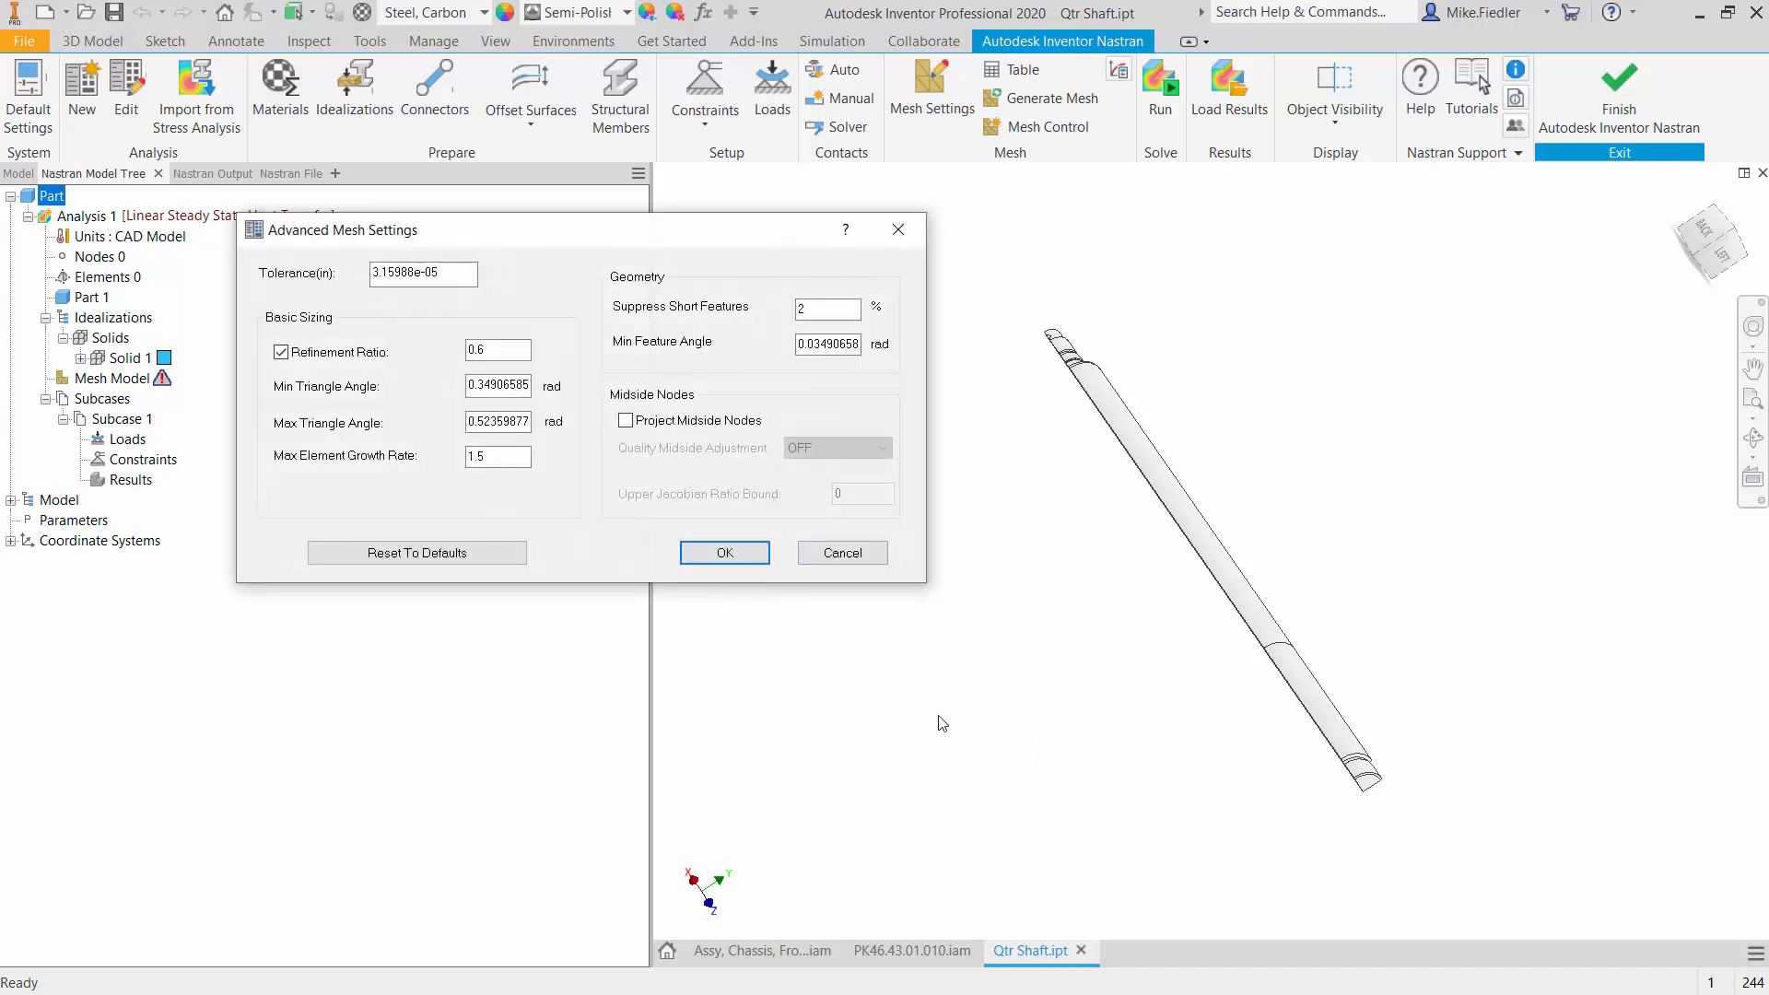
left_click(717, 555)
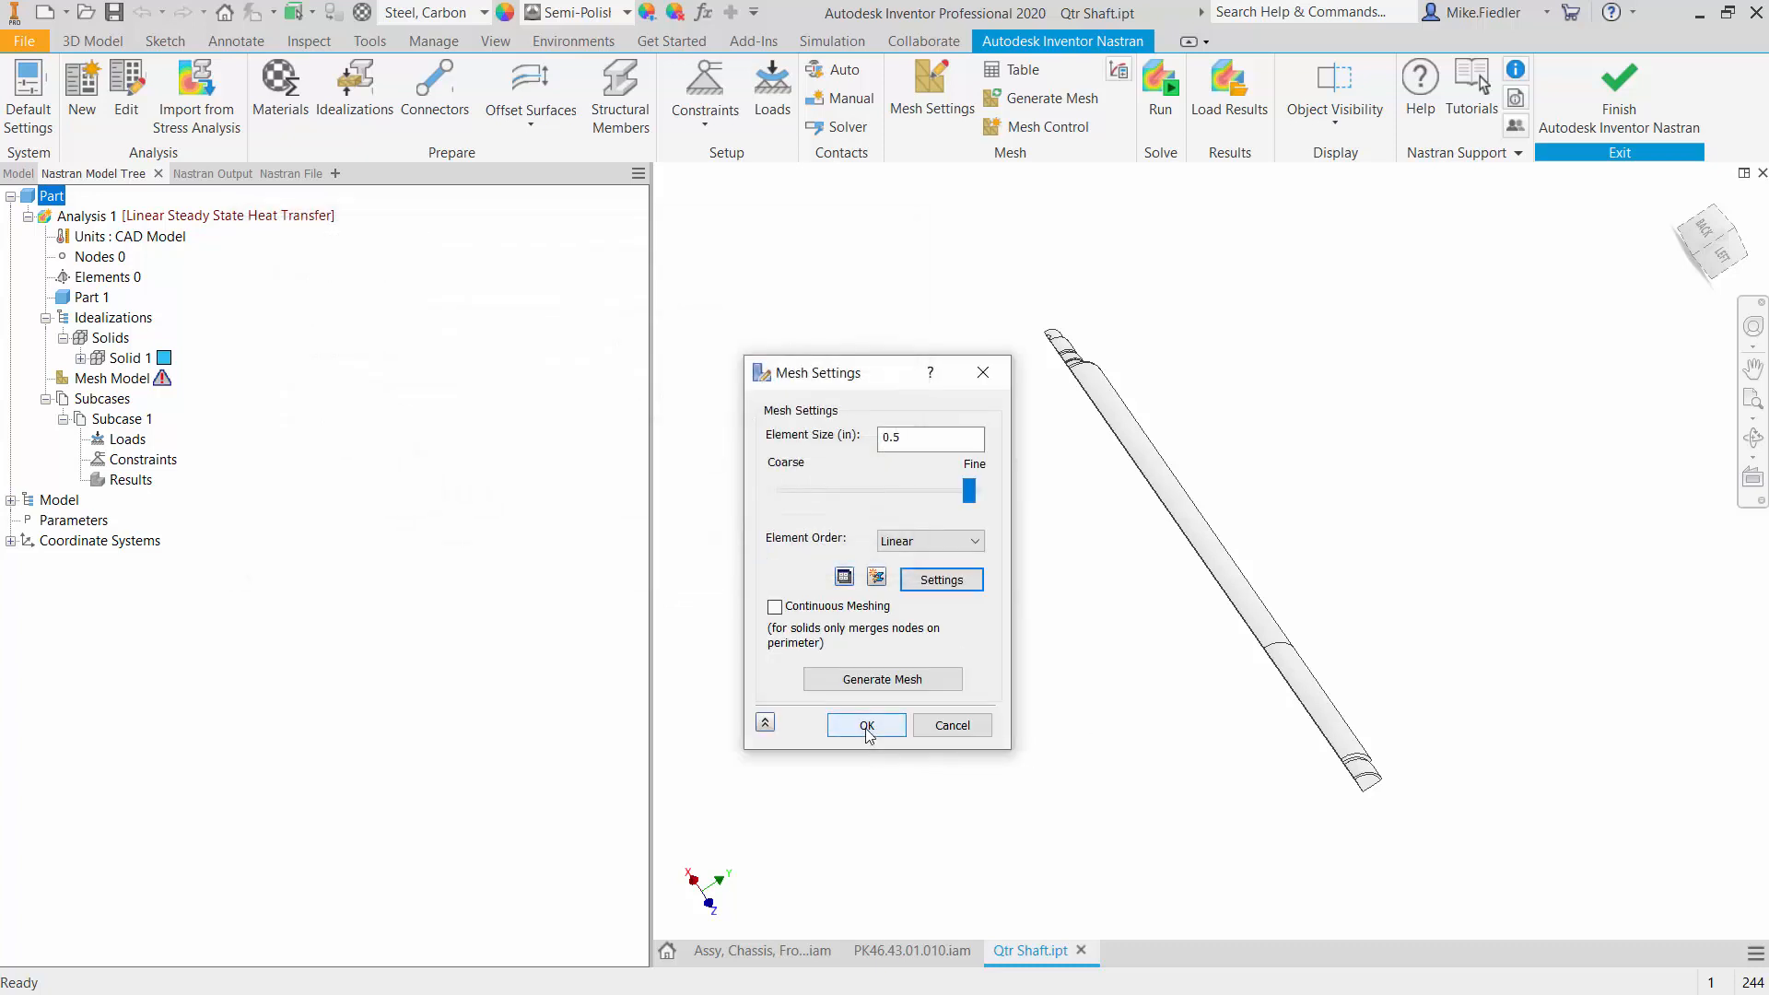
left_click(886, 679)
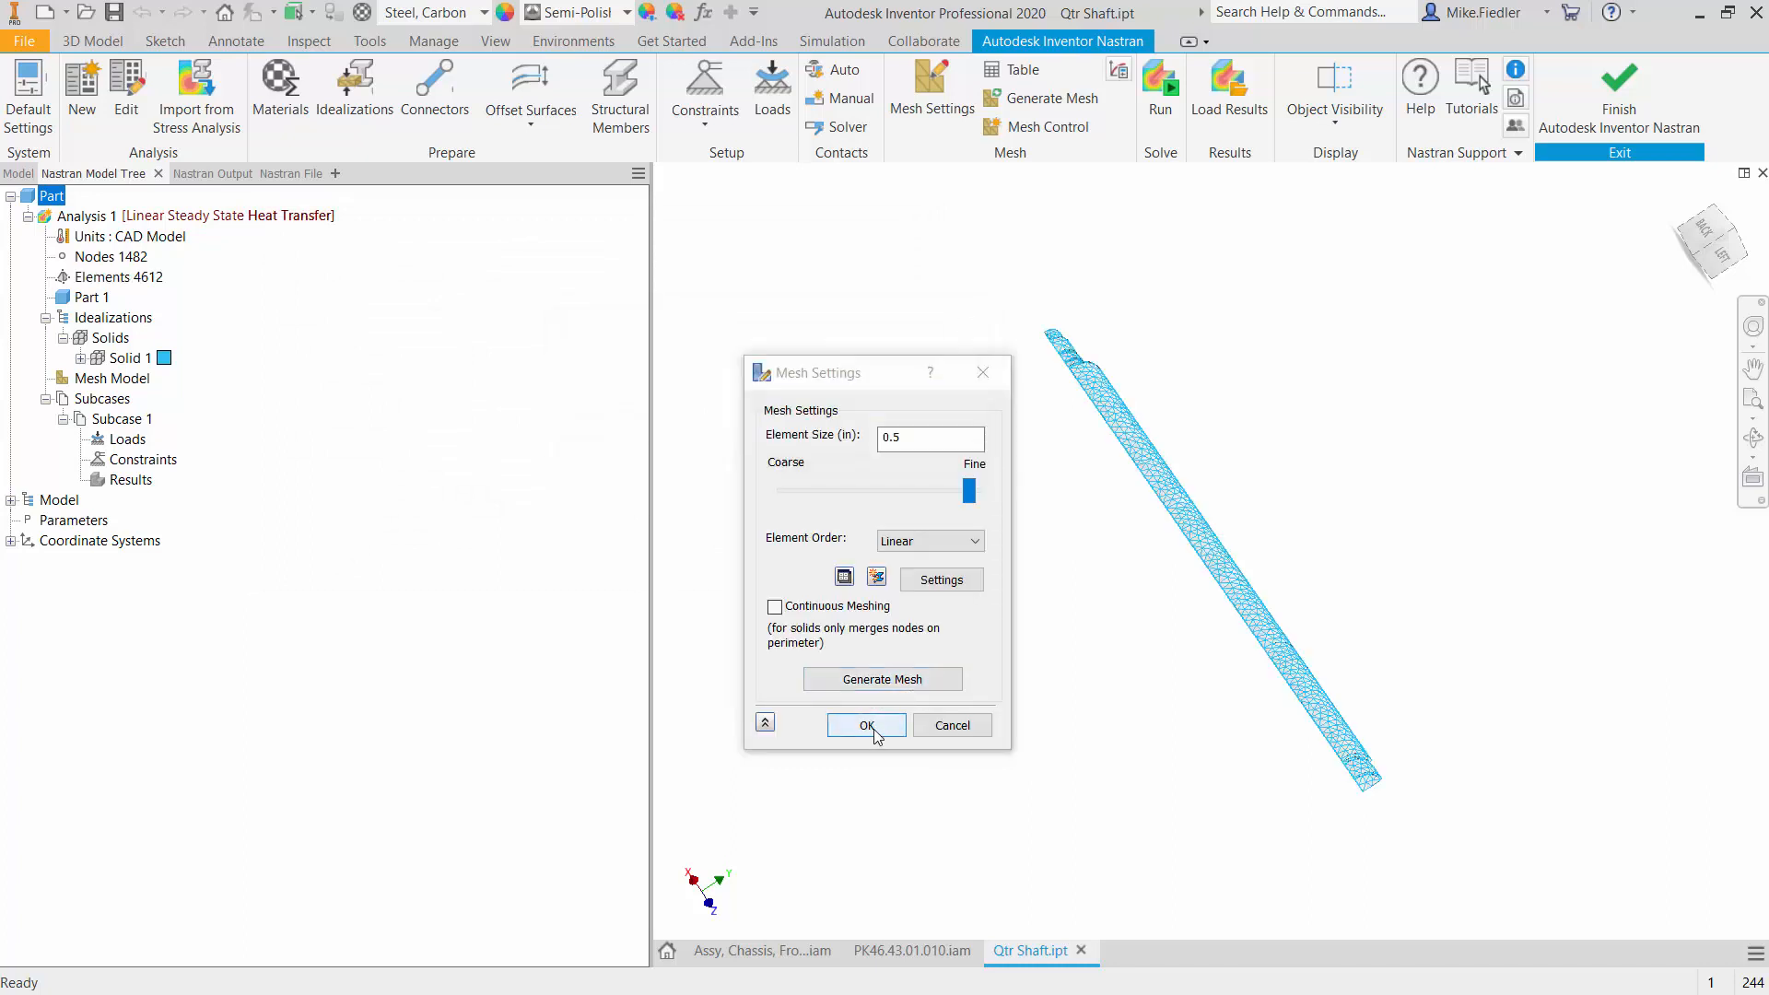
left_click(871, 726)
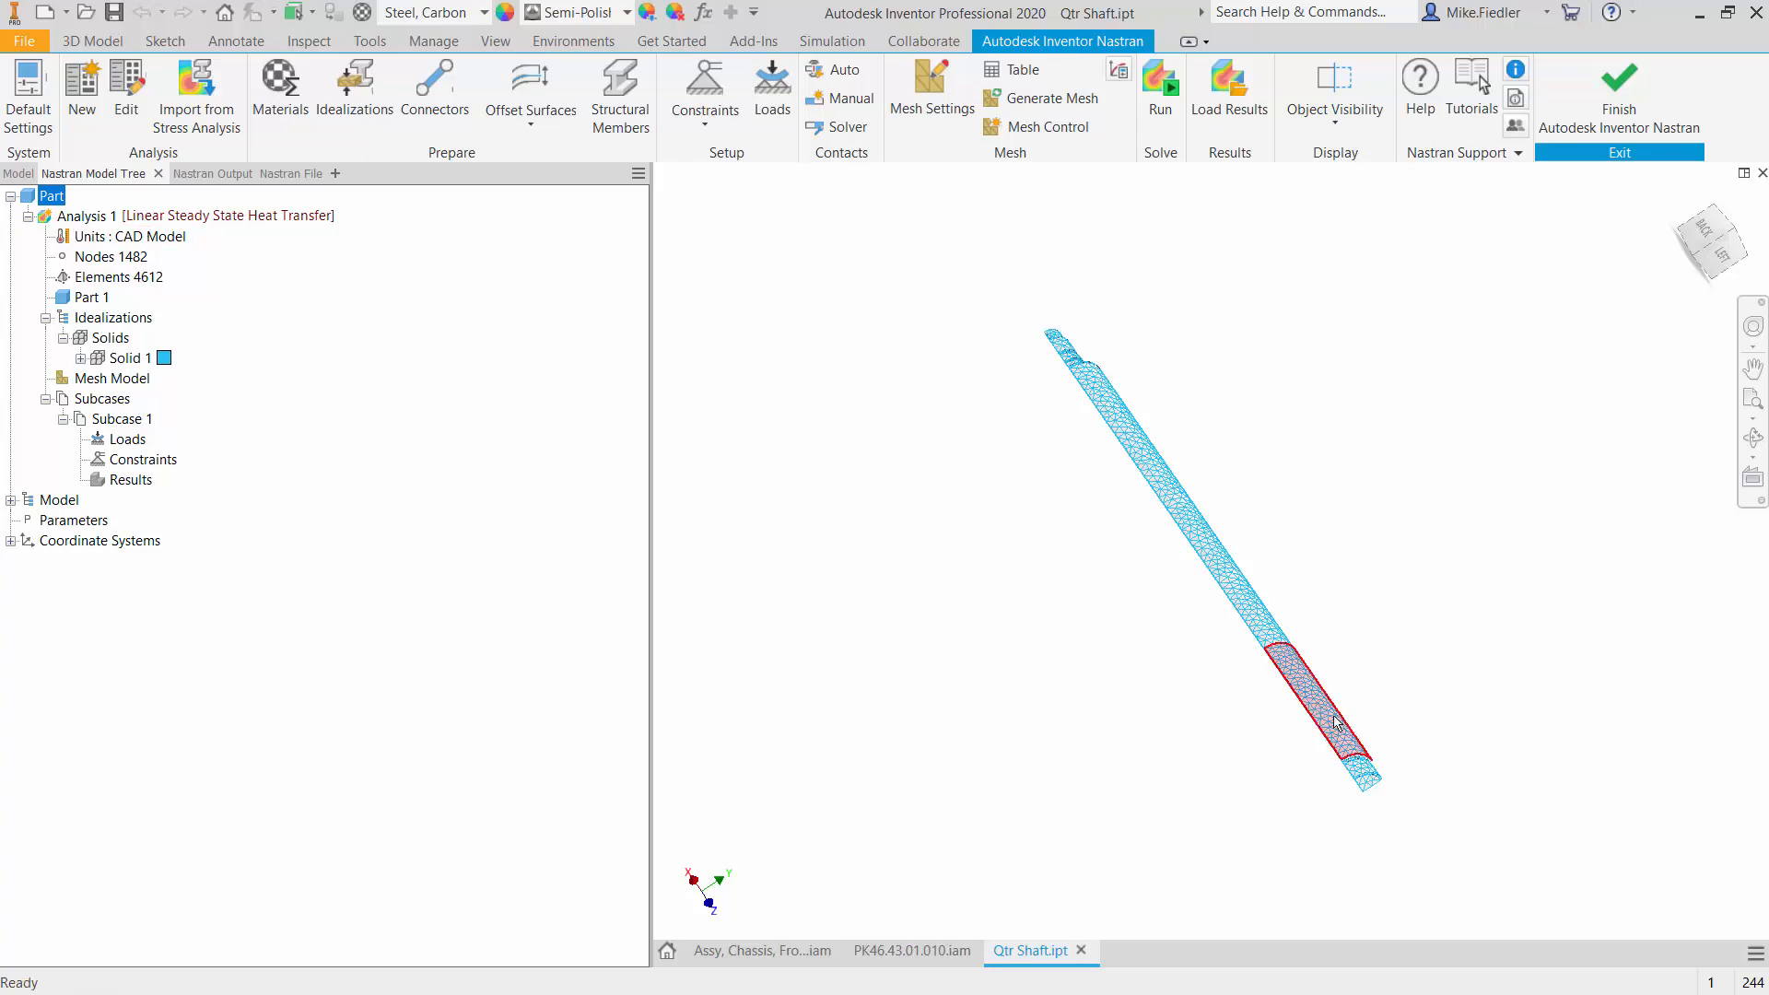
- Start a new load and select the long cylindrical face near the shaft's end plus the two shoulder faces next to it
scroll(1354, 783, "up", 3)
scroll(1355, 822, "up", 2)
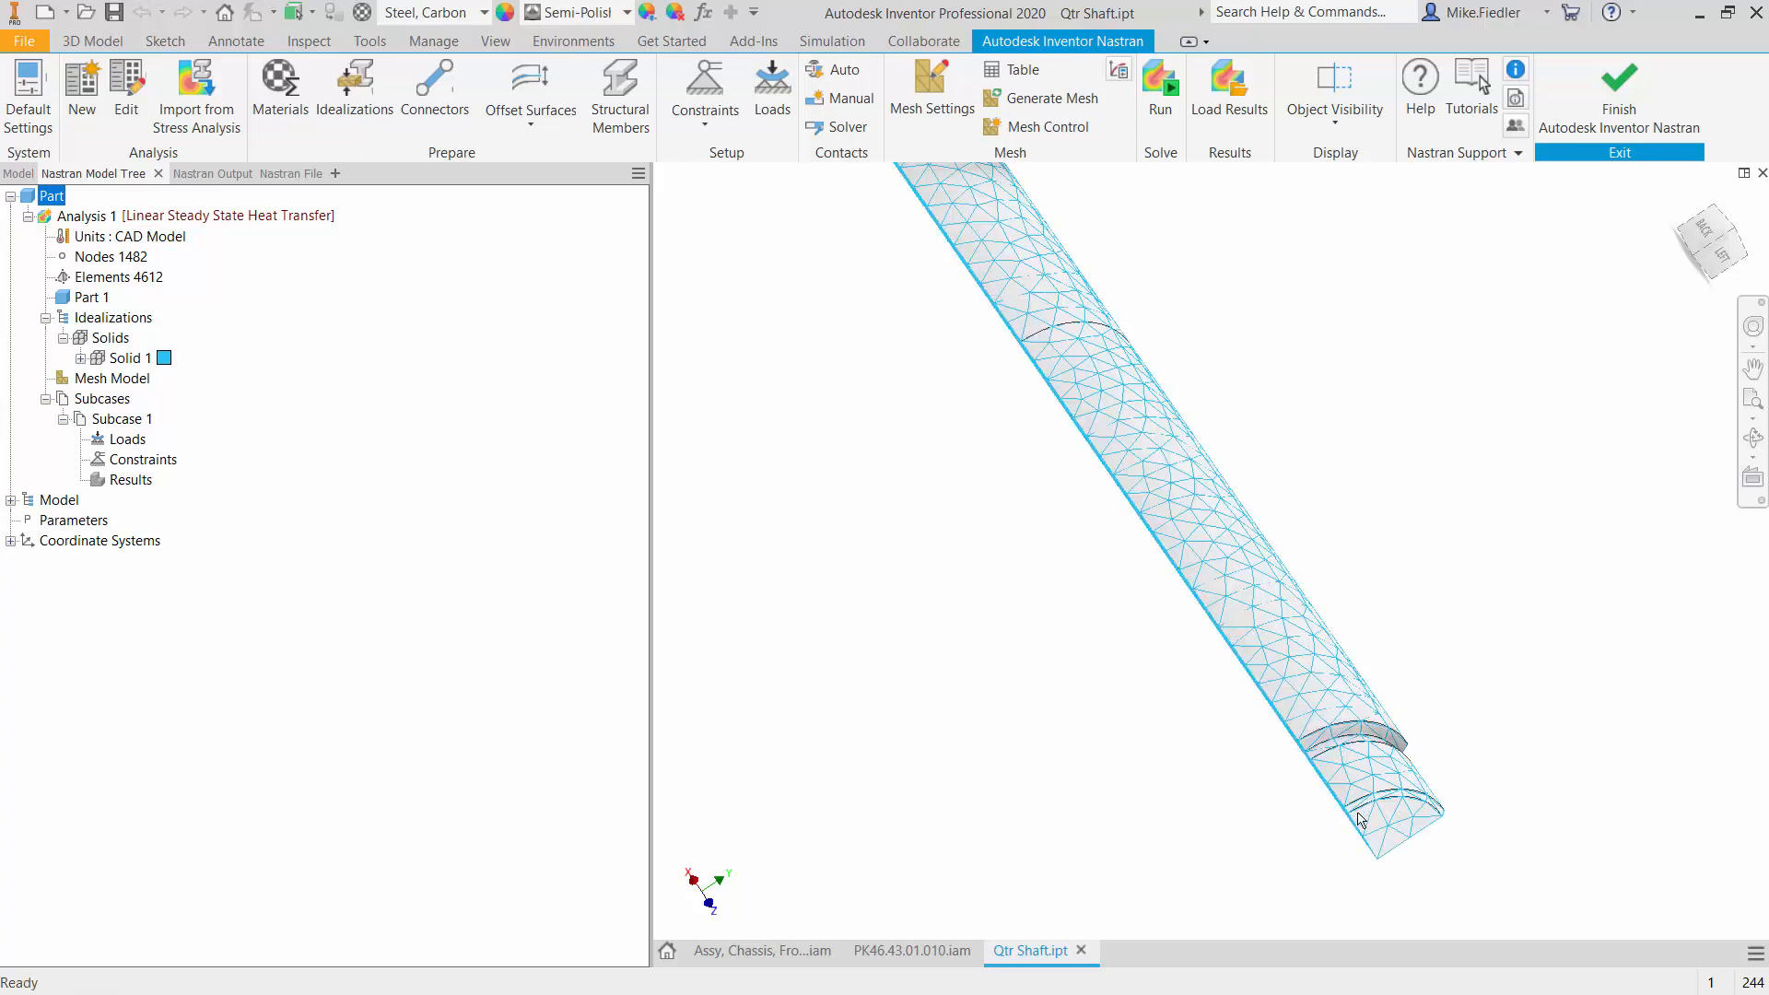
left_click(777, 109)
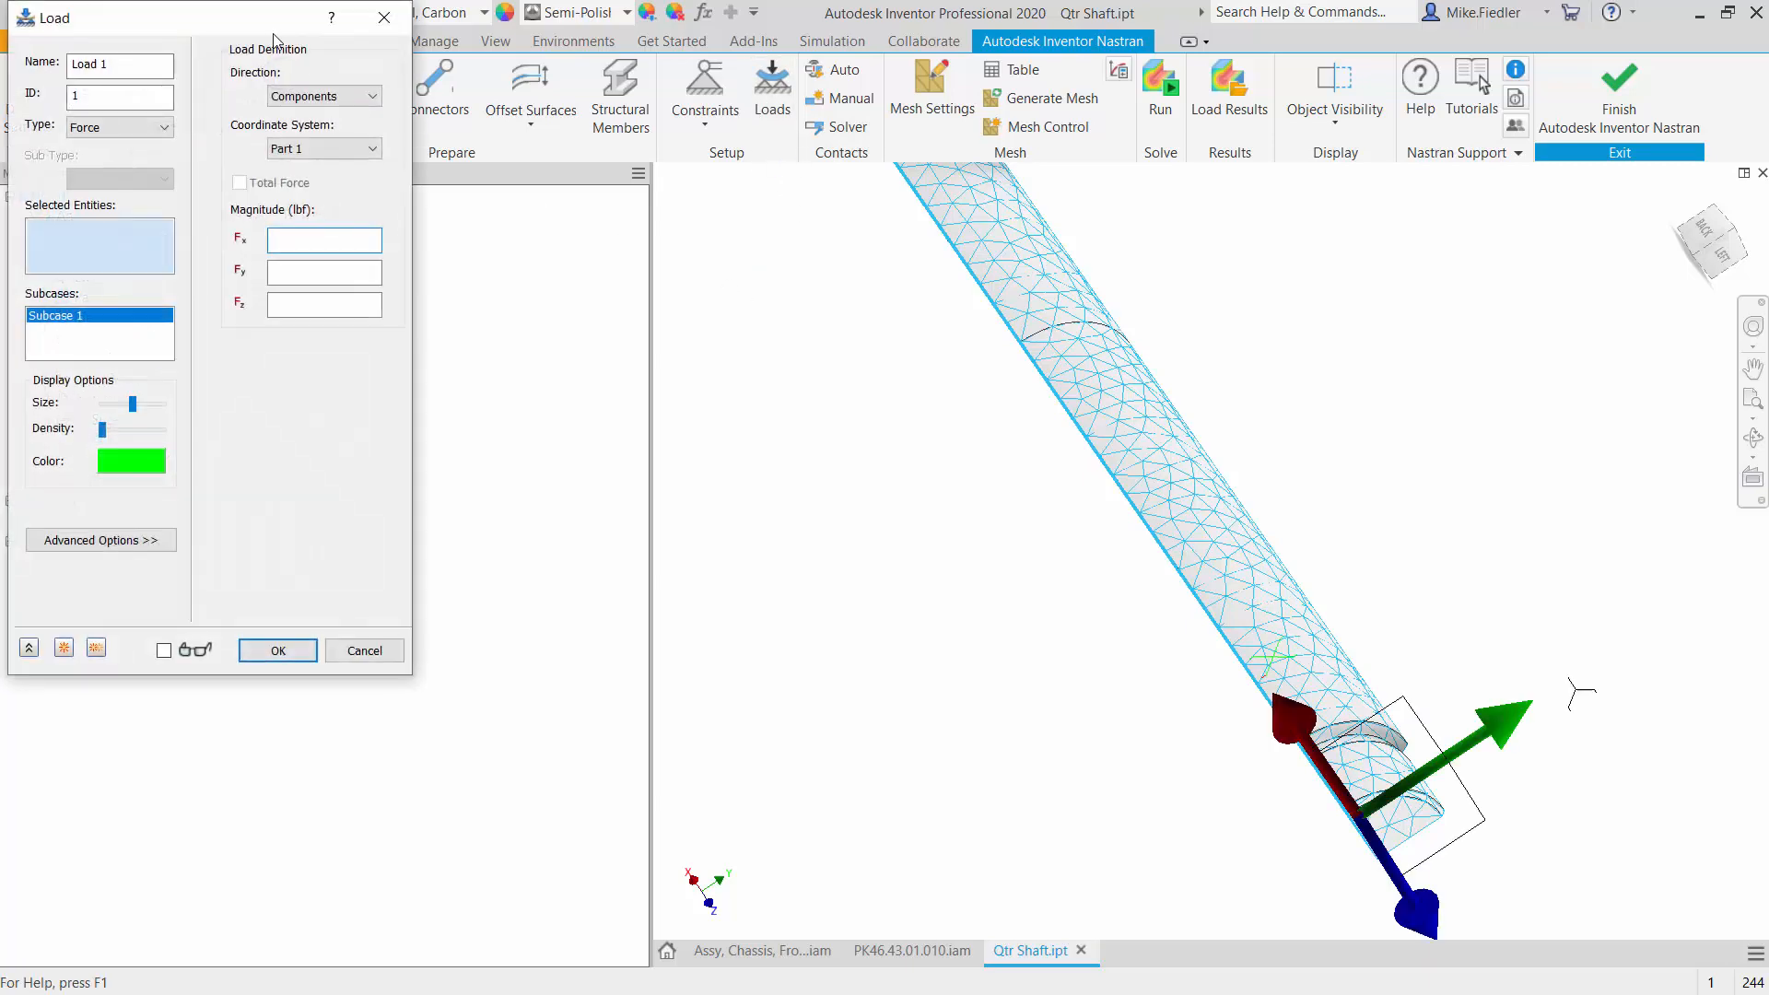
left_click_drag(269, 25, 677, 172)
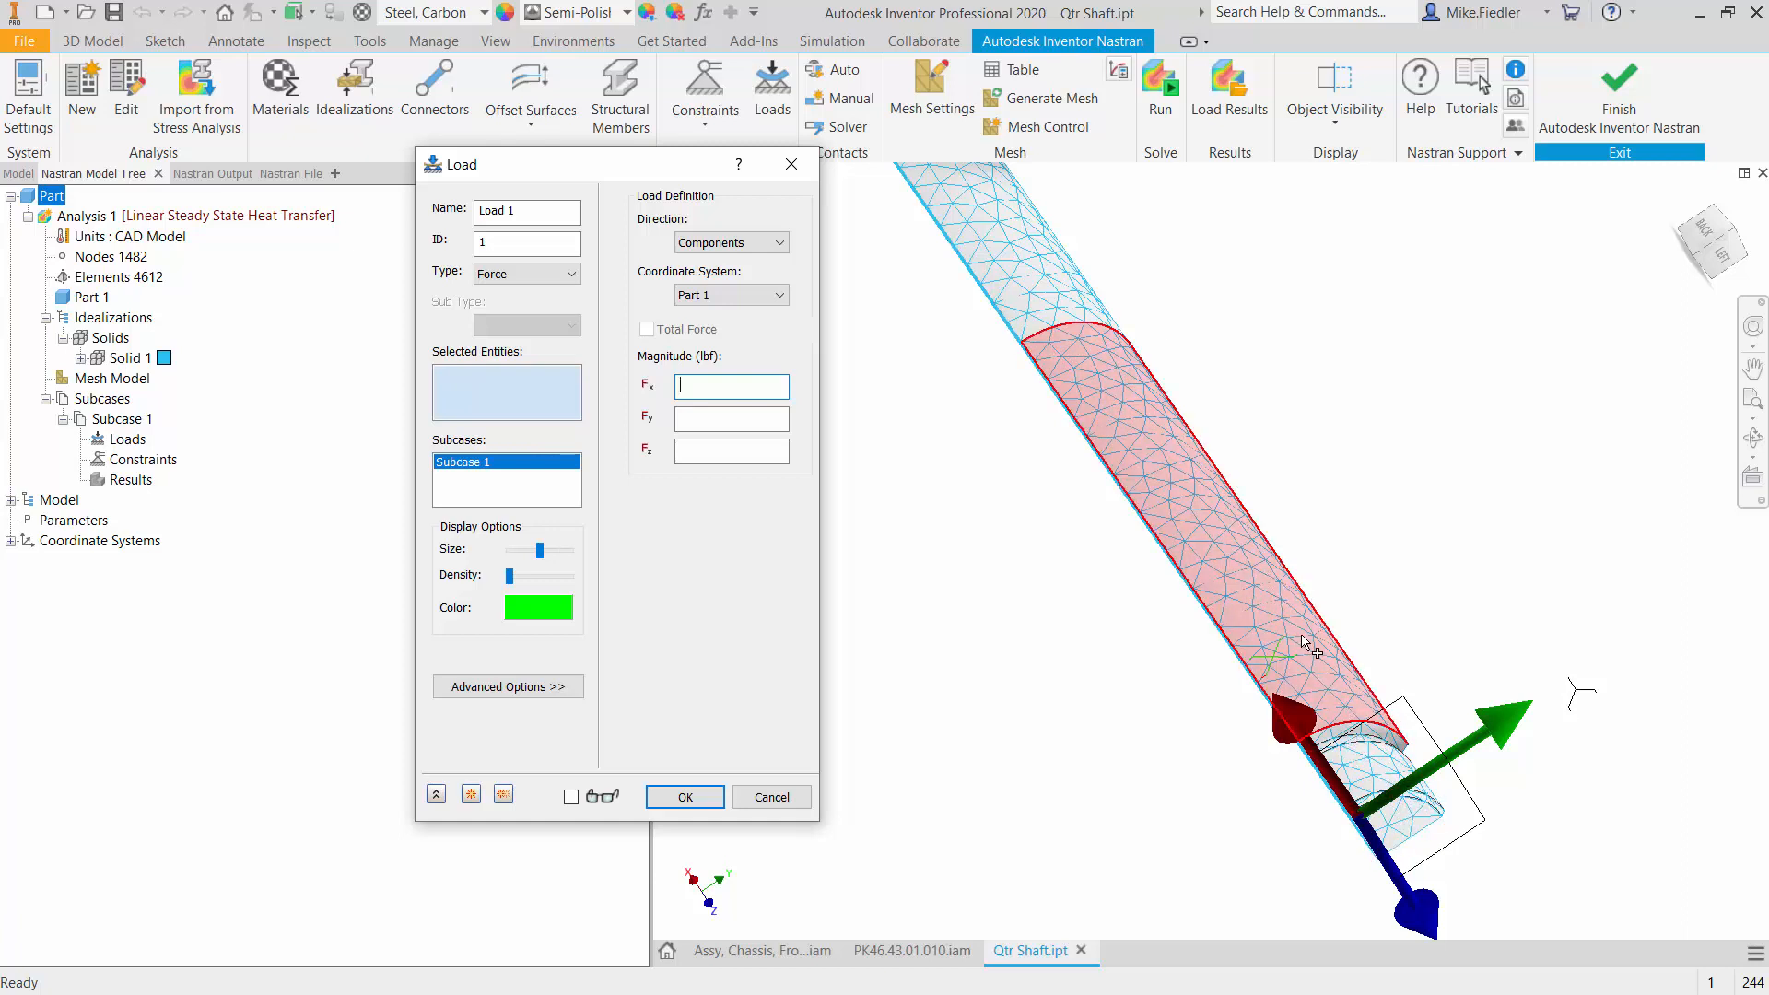
mouse_move(1305, 643)
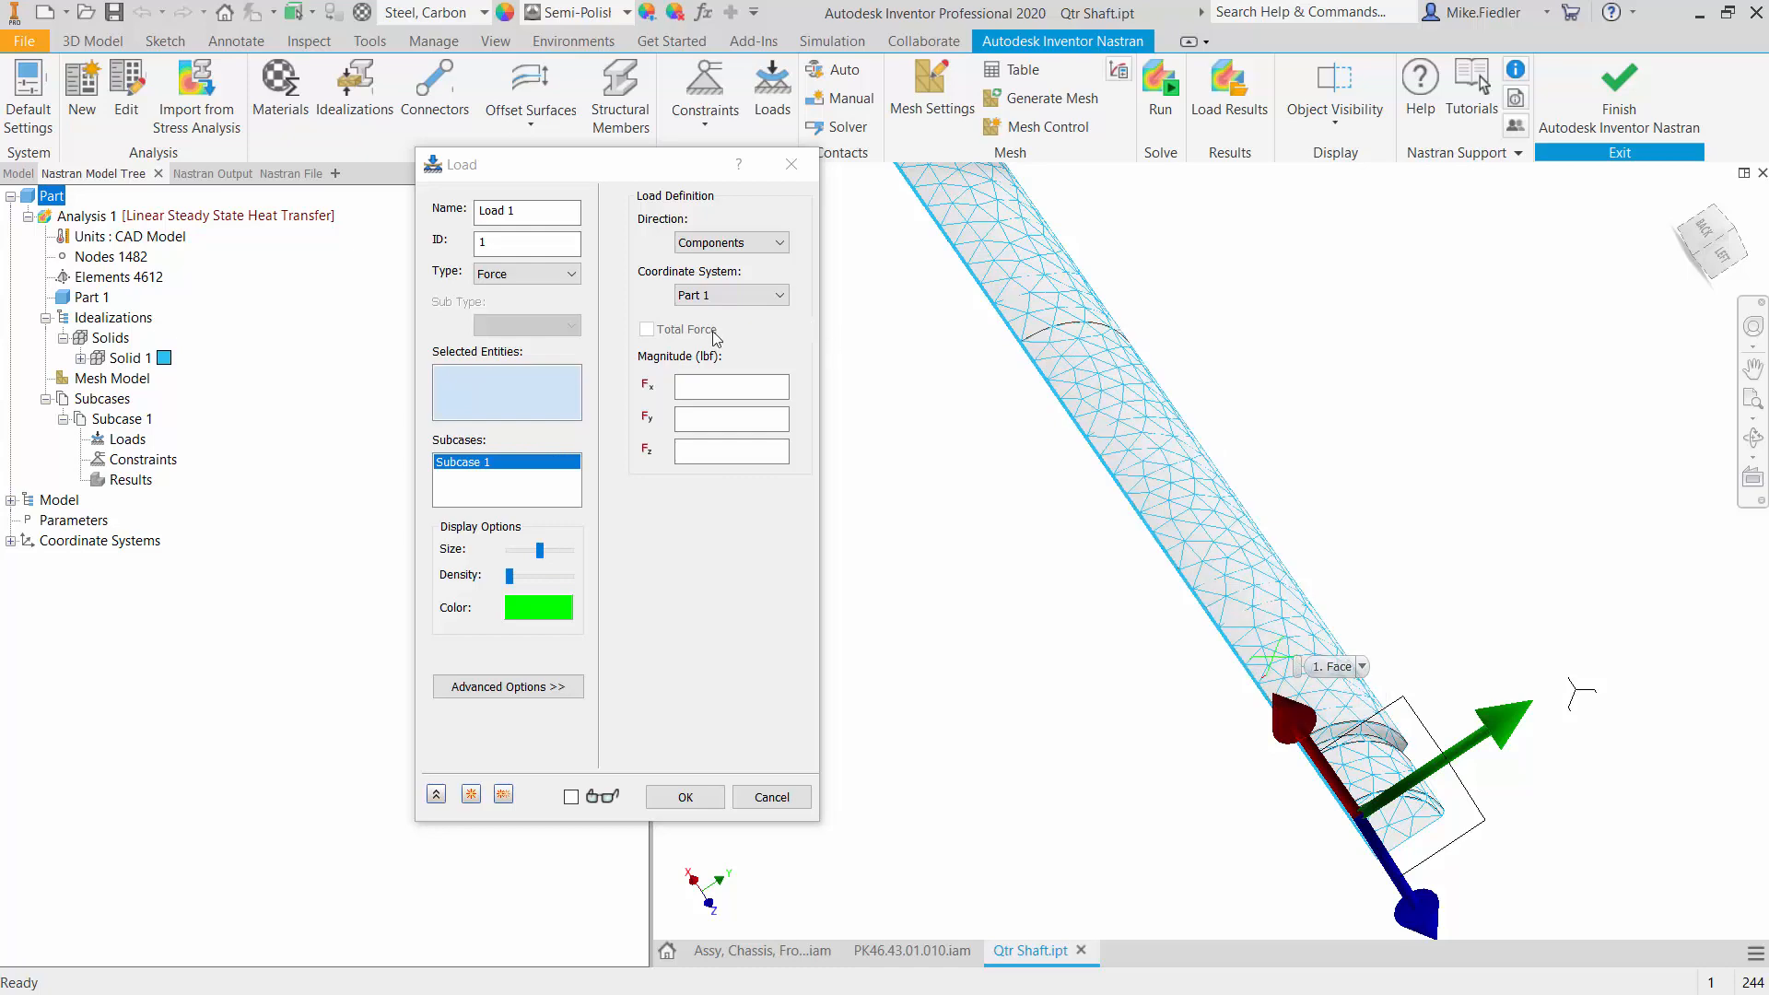
left_click(1308, 636)
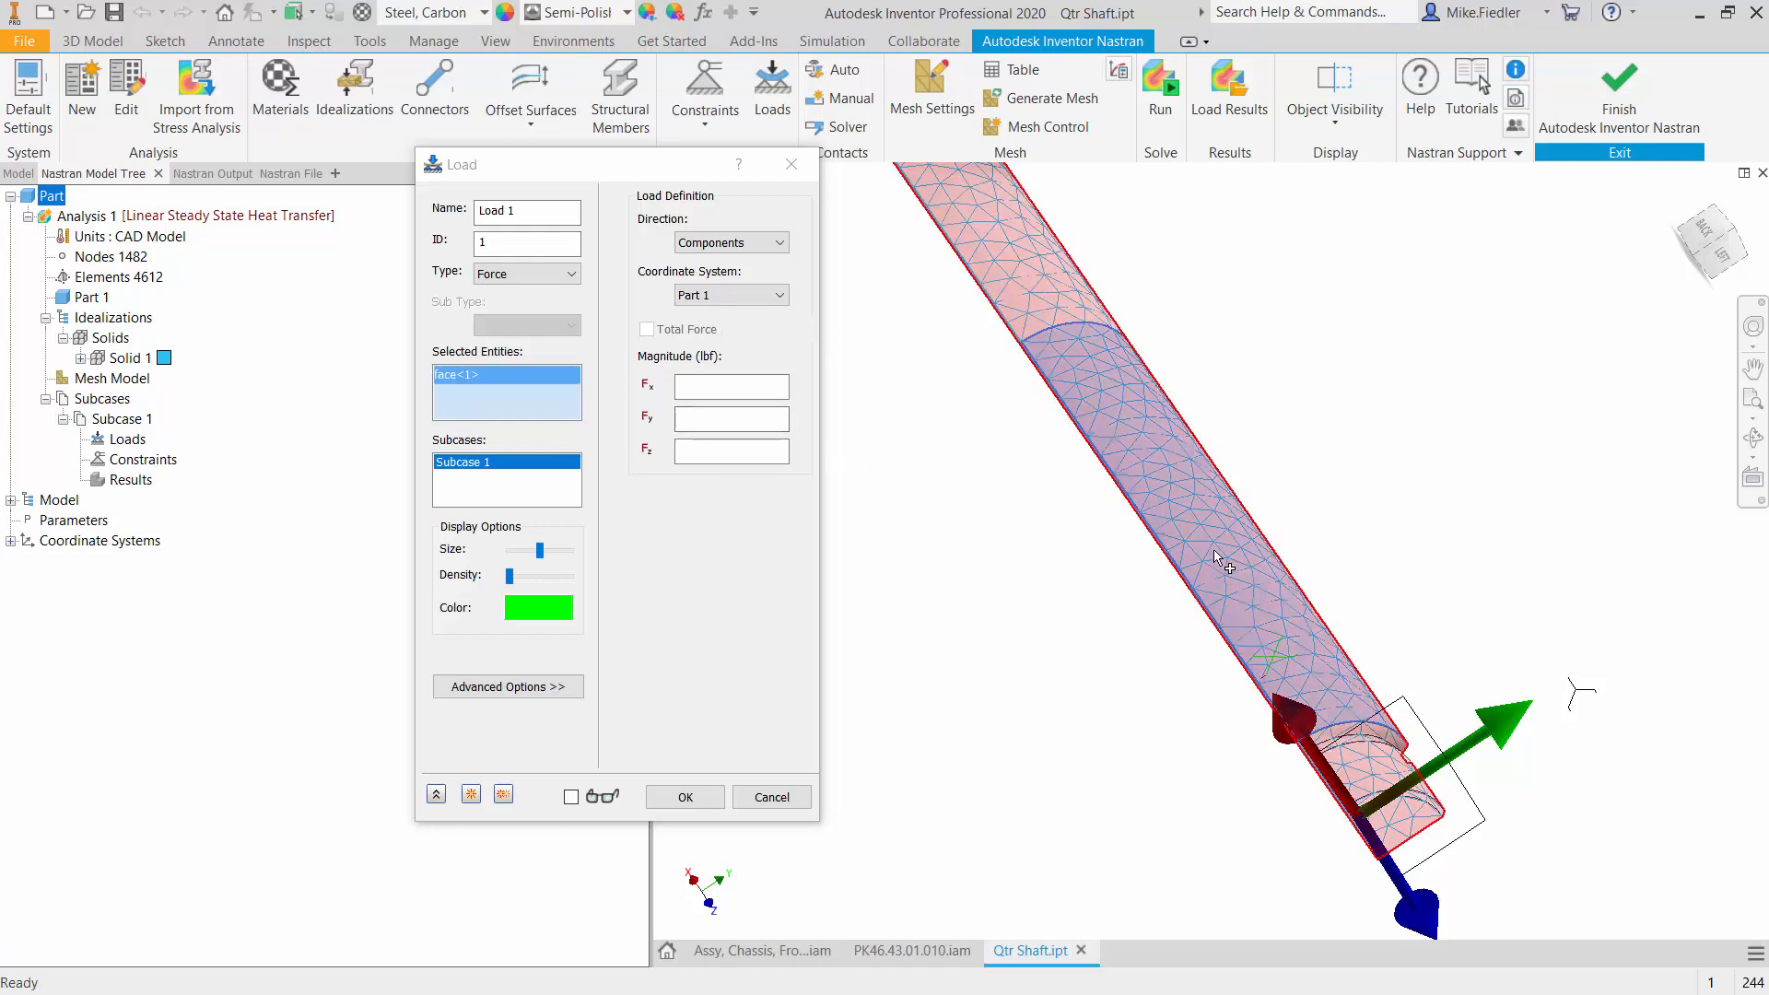
scroll(1402, 737, "up", 5)
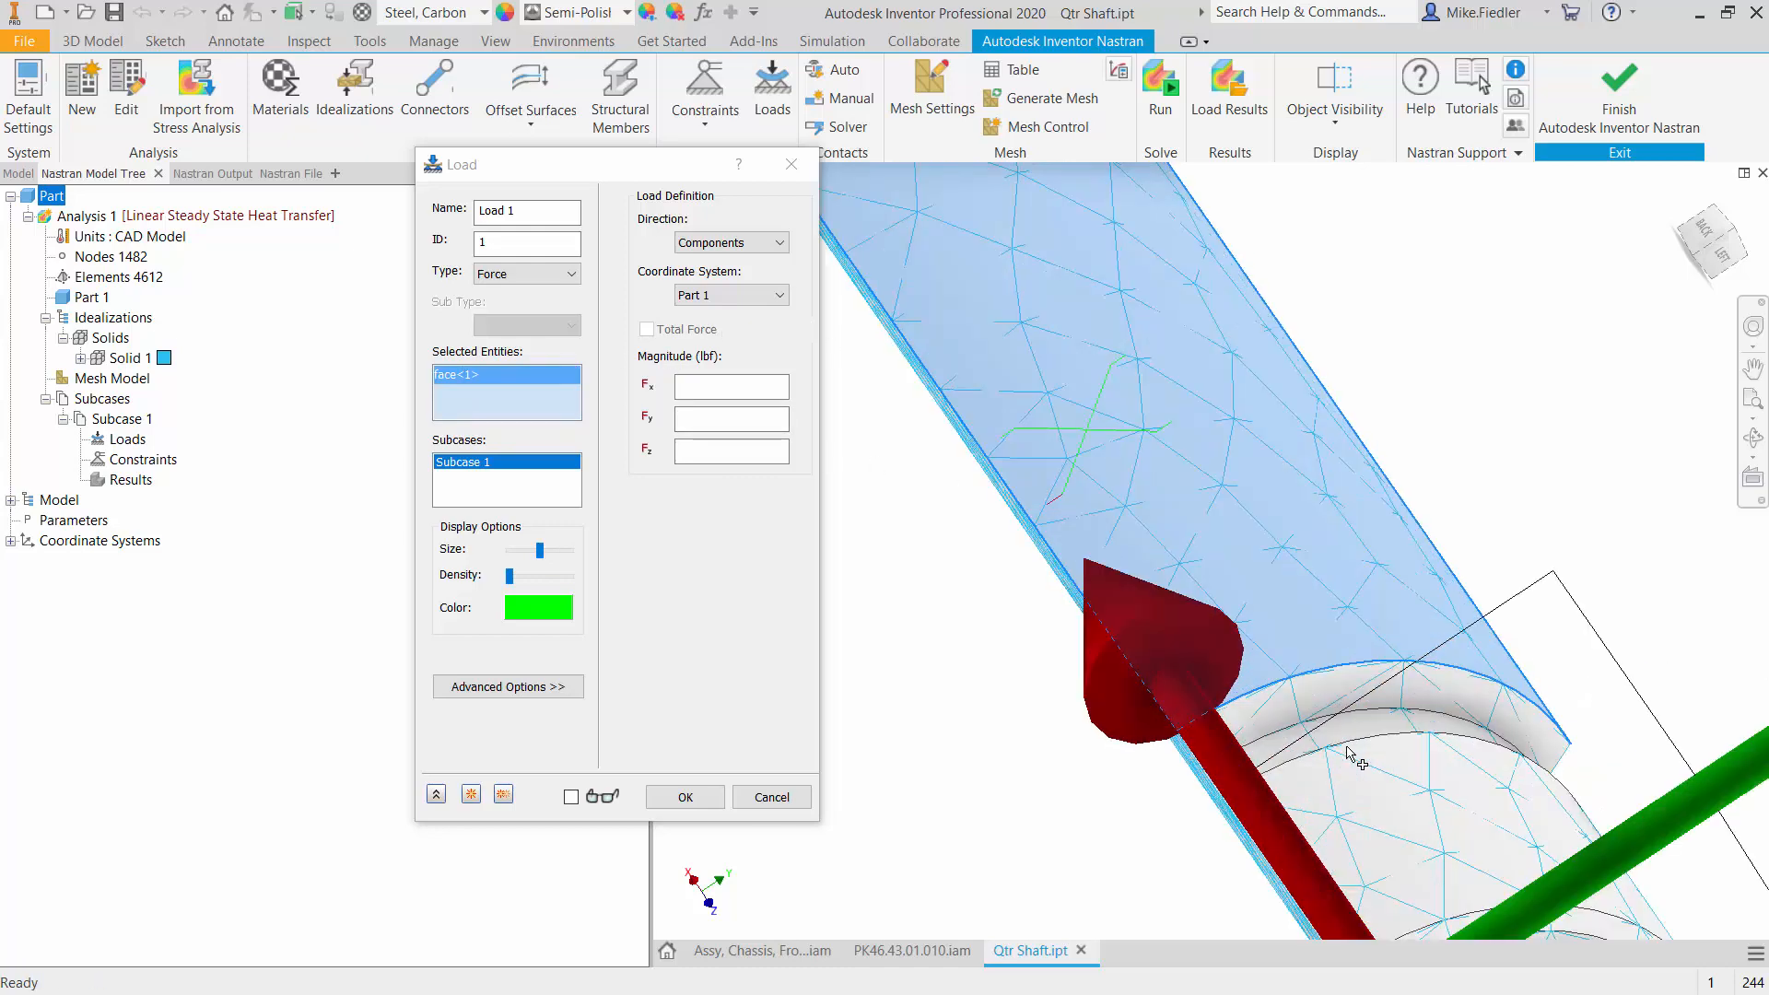
left_click(1402, 736)
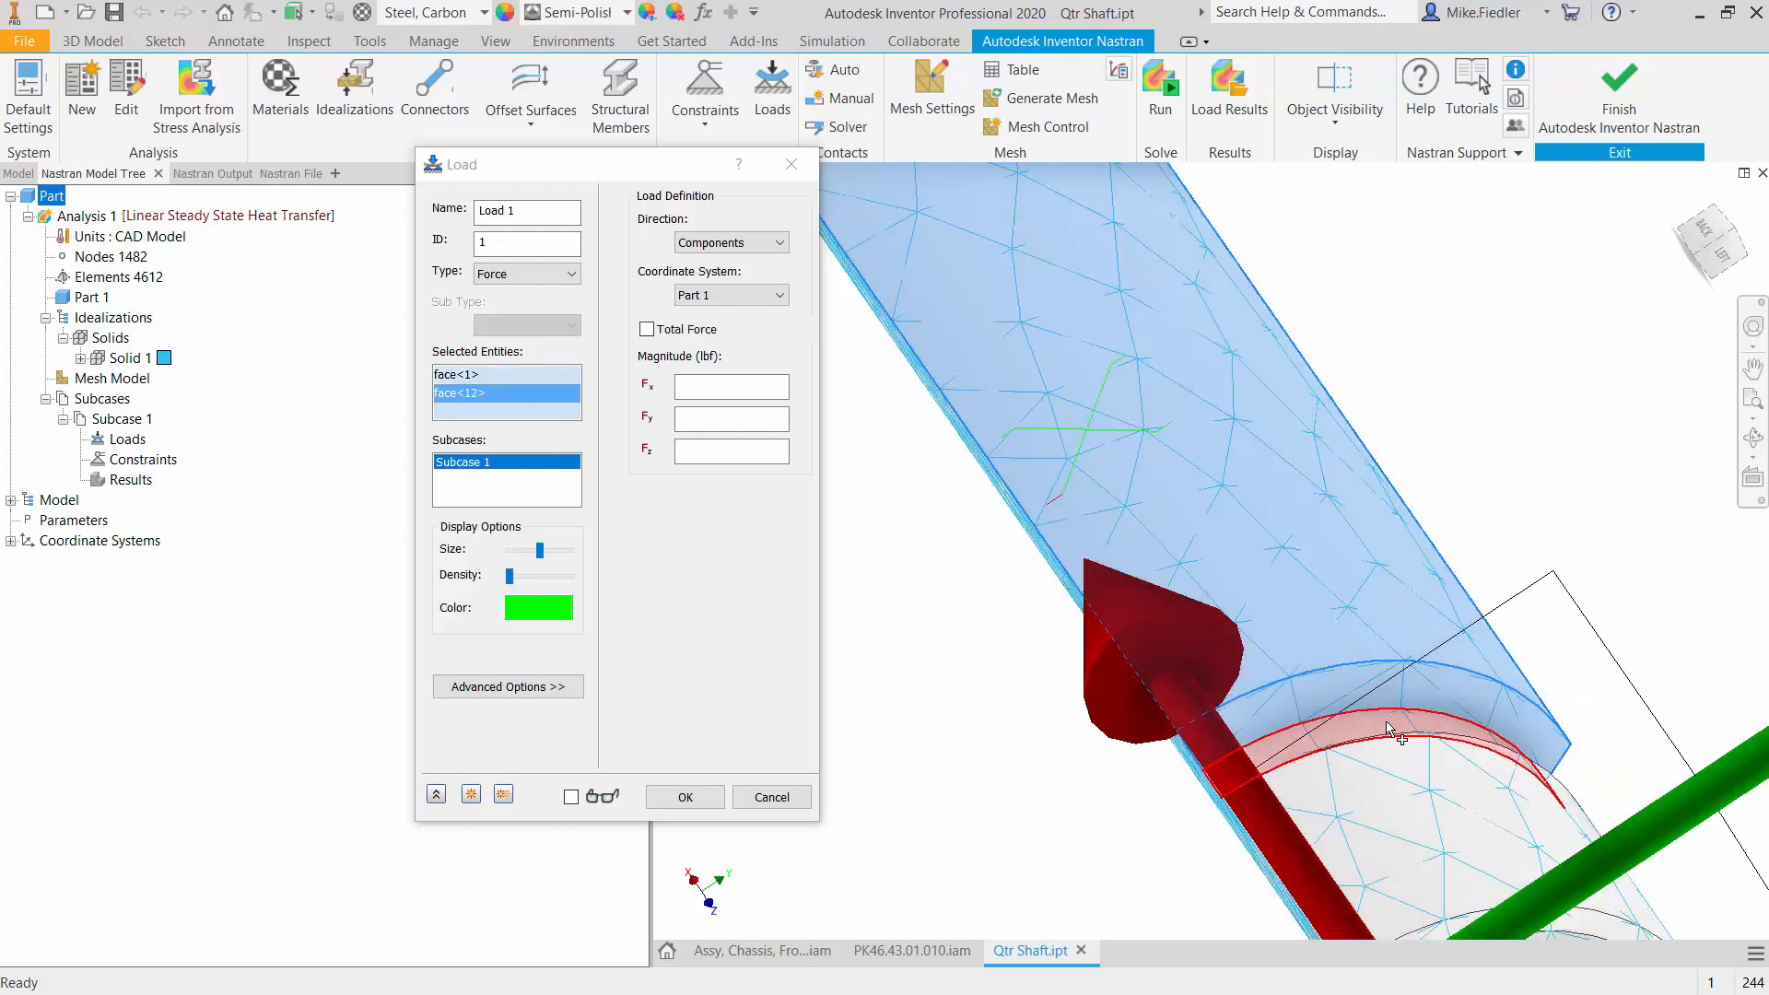
left_click(1388, 728)
- Add the remaining groove face, the short end cylinder and the flat end face to the load's selected entities
scroll(1389, 728, "down", 4)
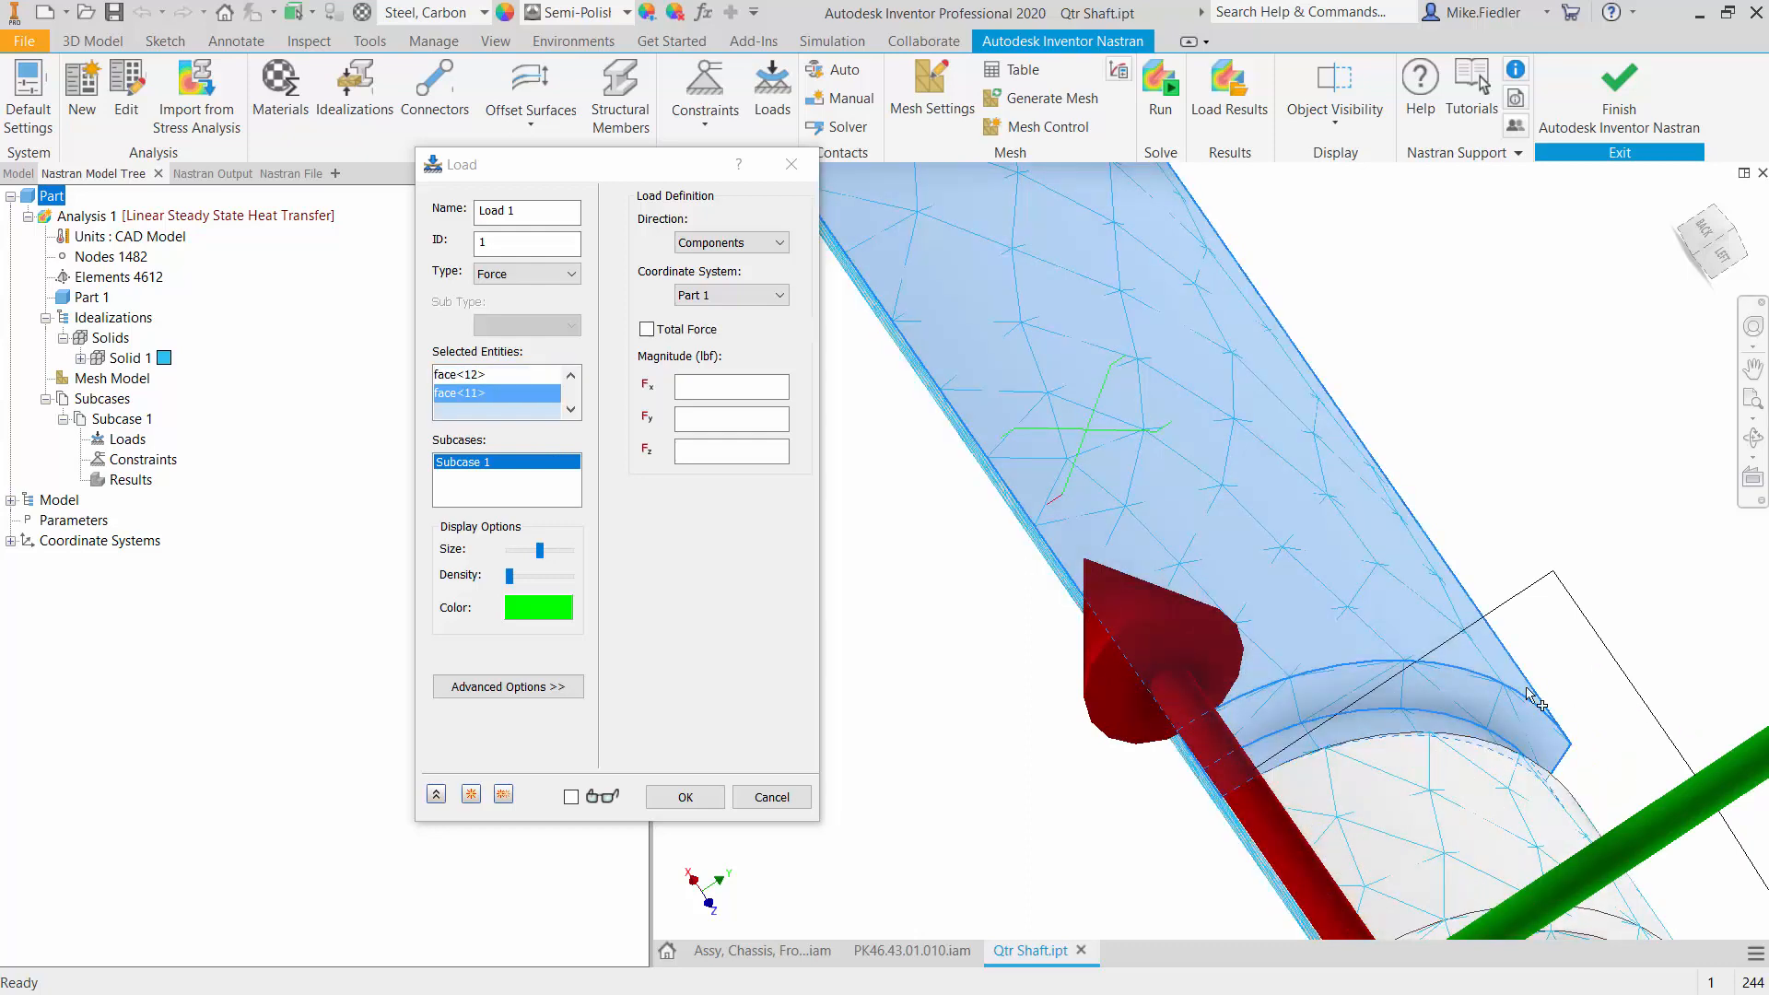
scroll(1529, 702, "down", 5)
middle_click_drag(1389, 735, 1485, 811, "shift")
scroll(1426, 759, "up", 7)
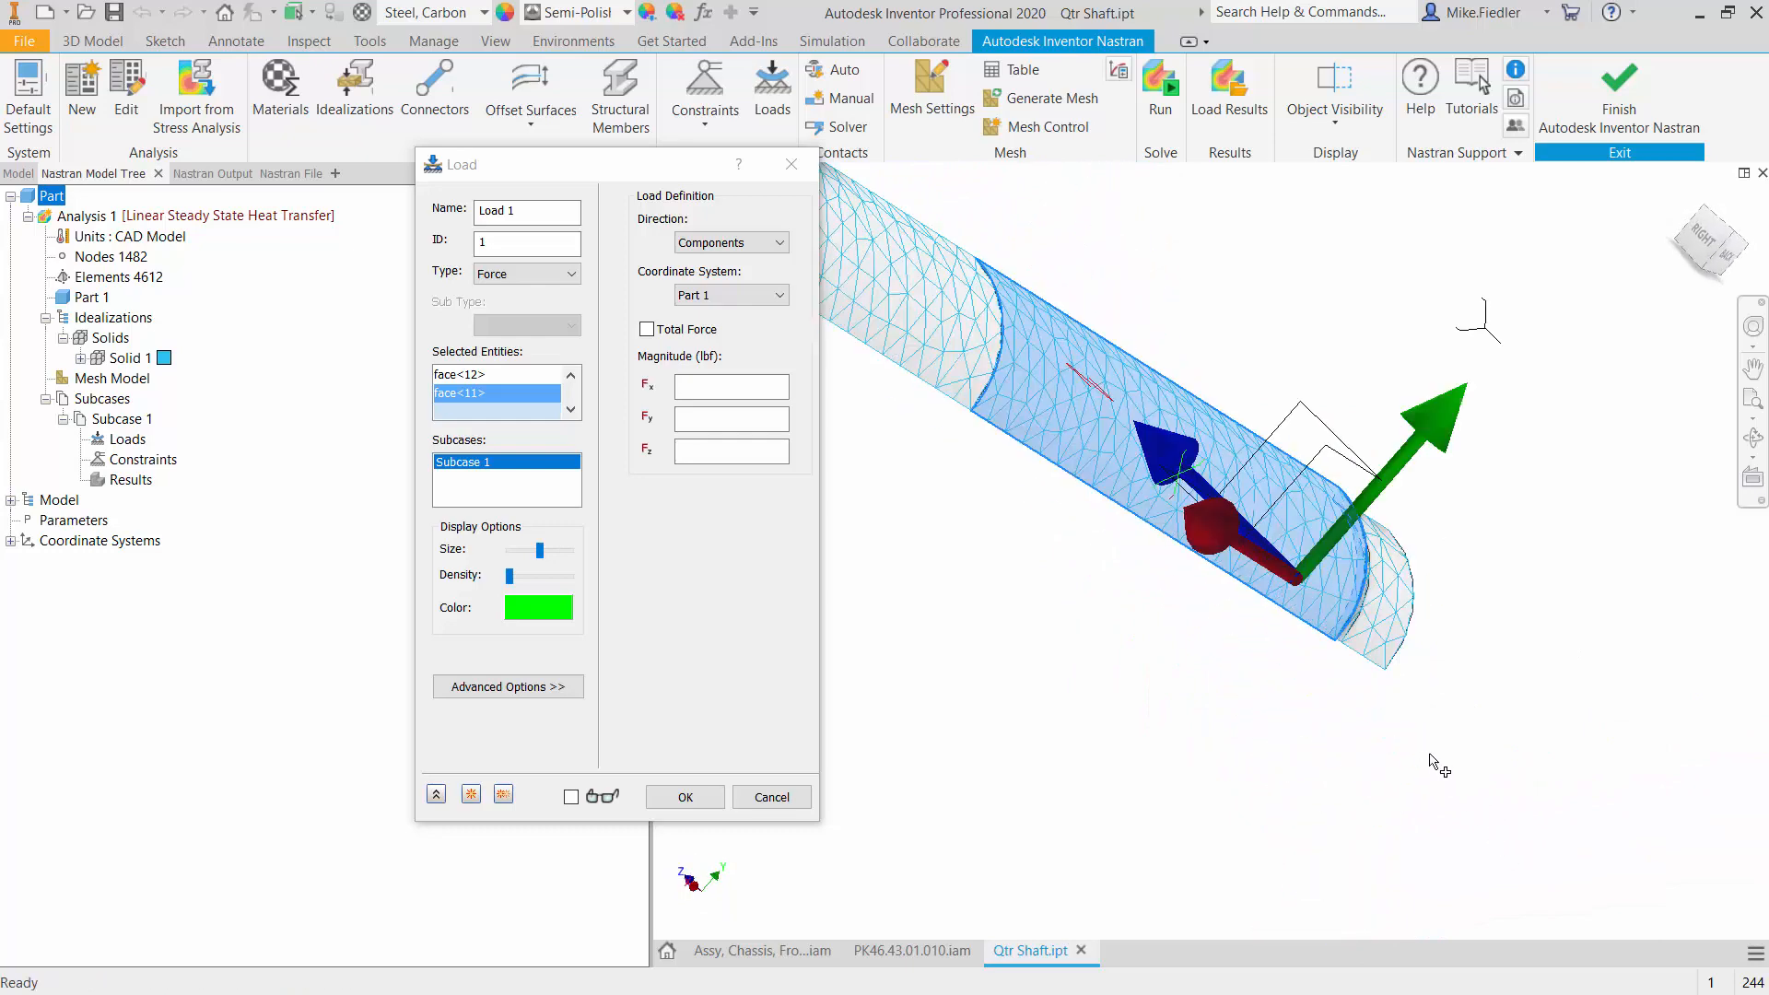
left_click(1184, 306)
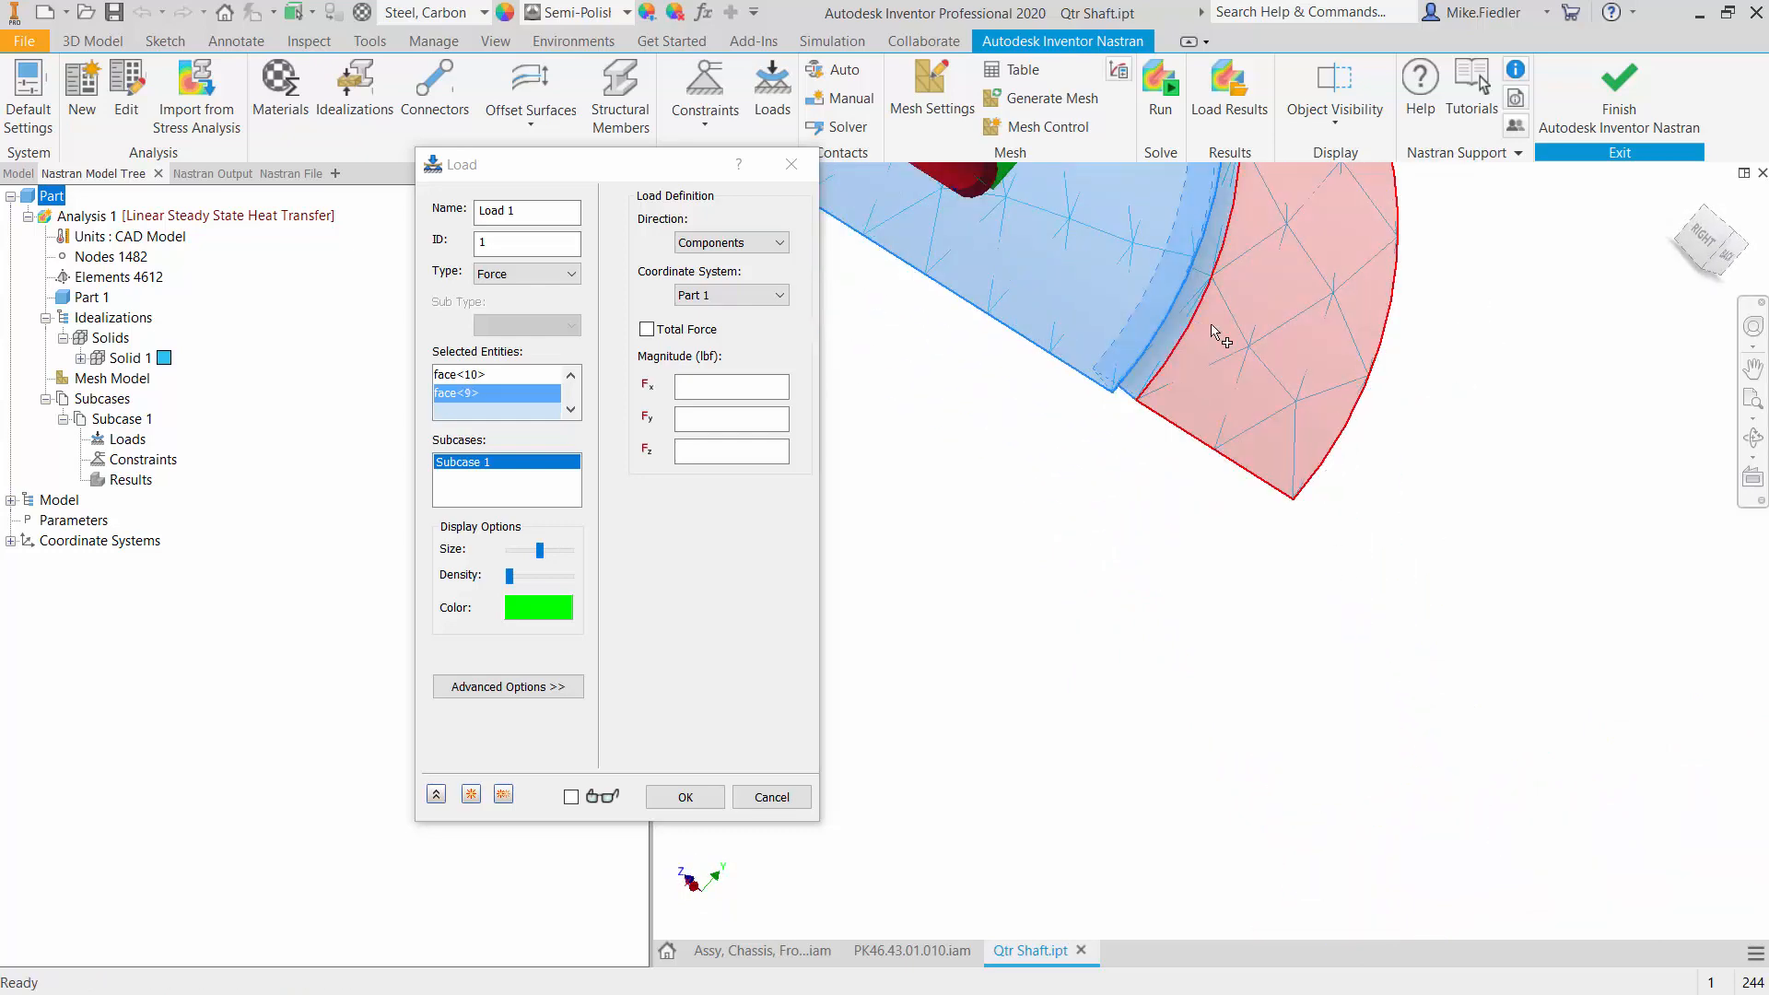
left_click(1207, 324)
scroll(1689, 682, "down", 5)
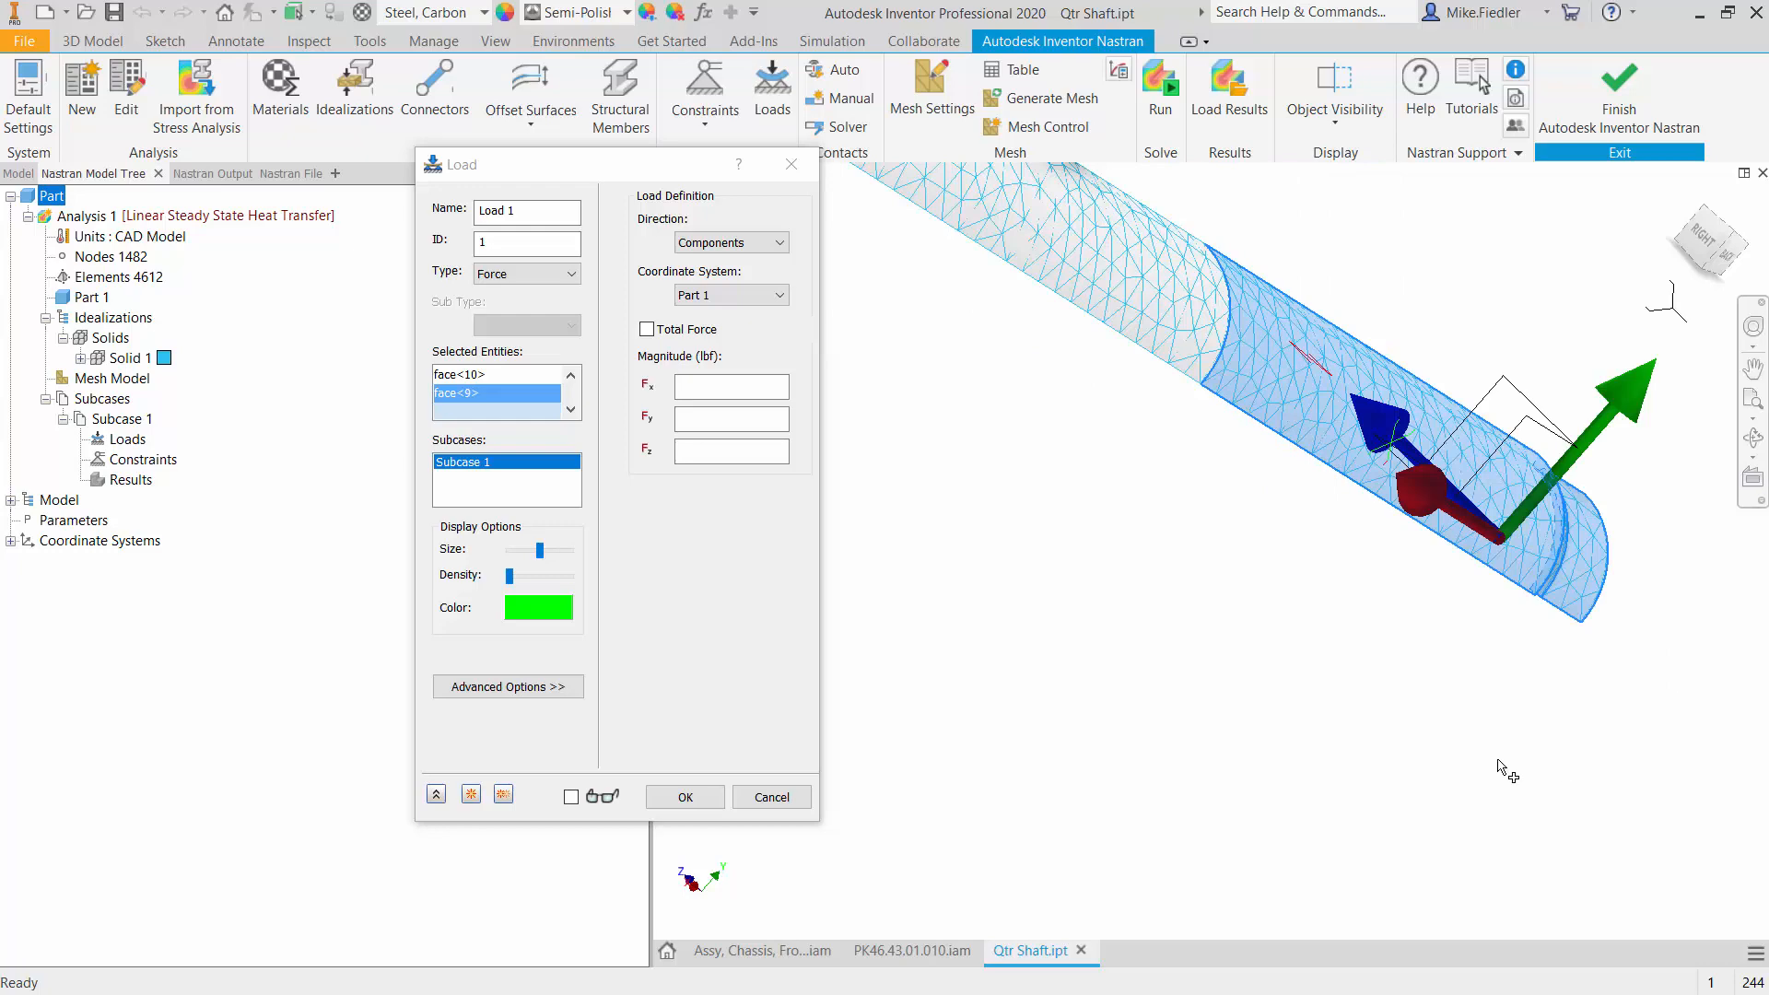
scroll(1483, 751, "up", 1)
scroll(1455, 723, "down", 3)
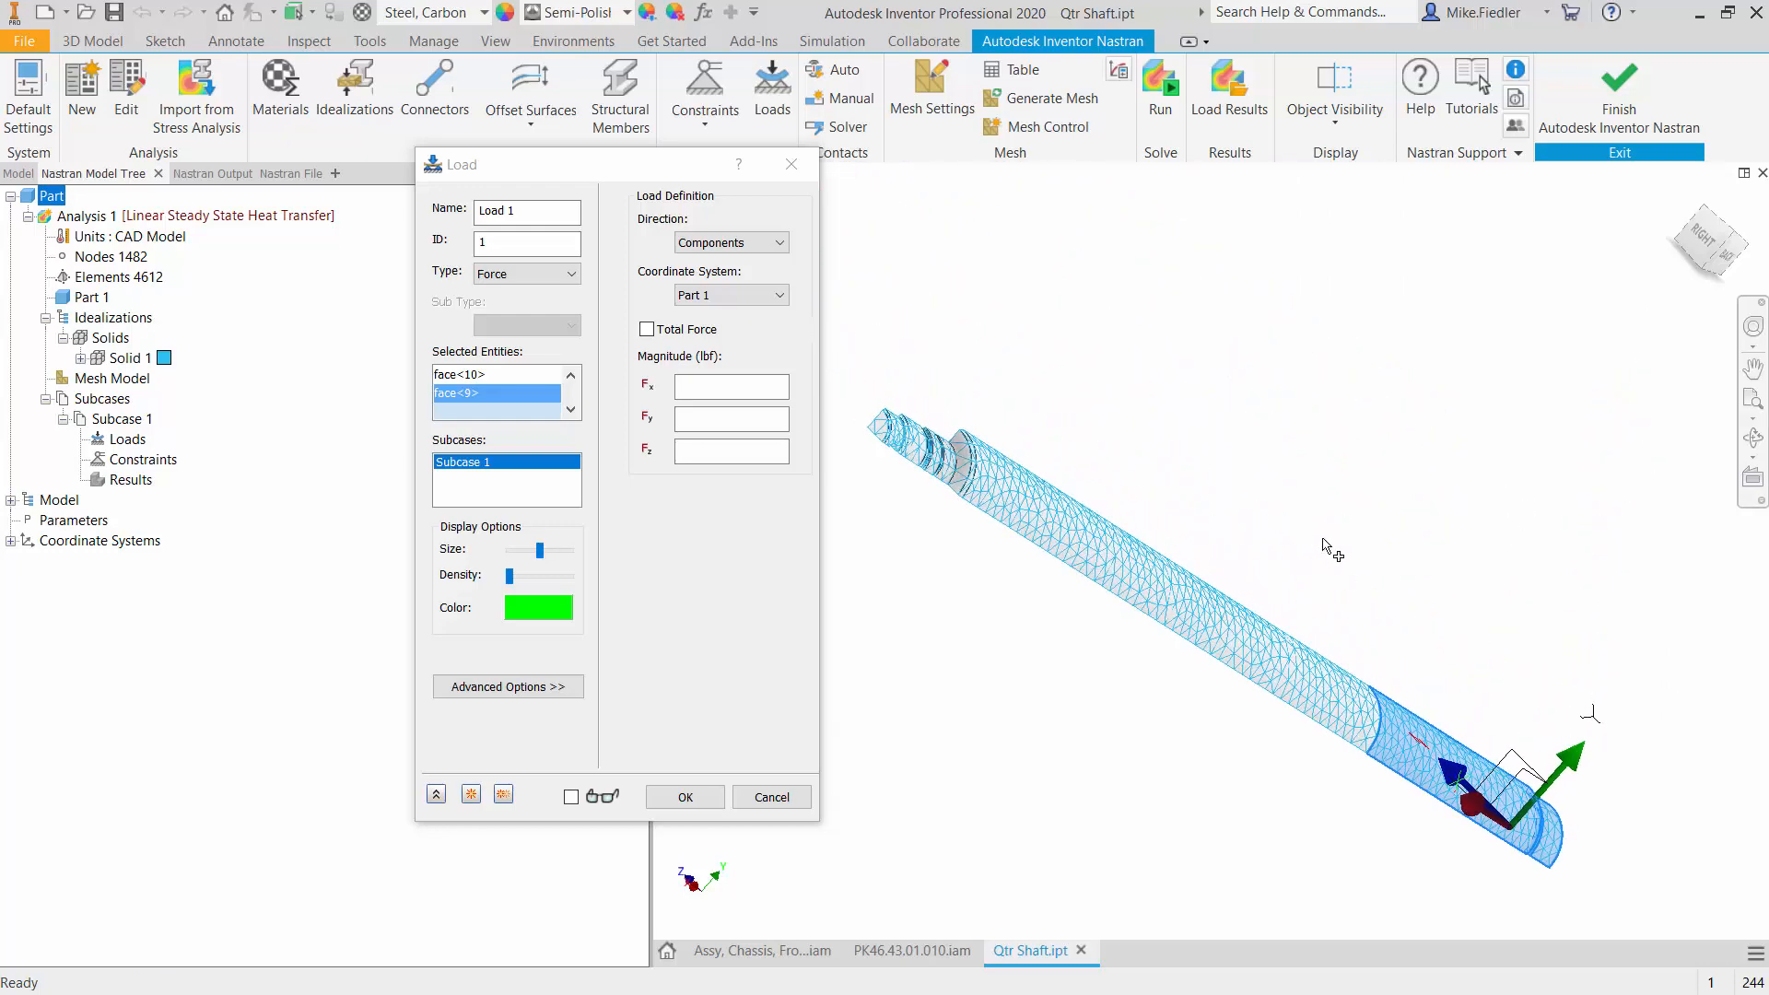
middle_click_drag(1331, 548, 1629, 472)
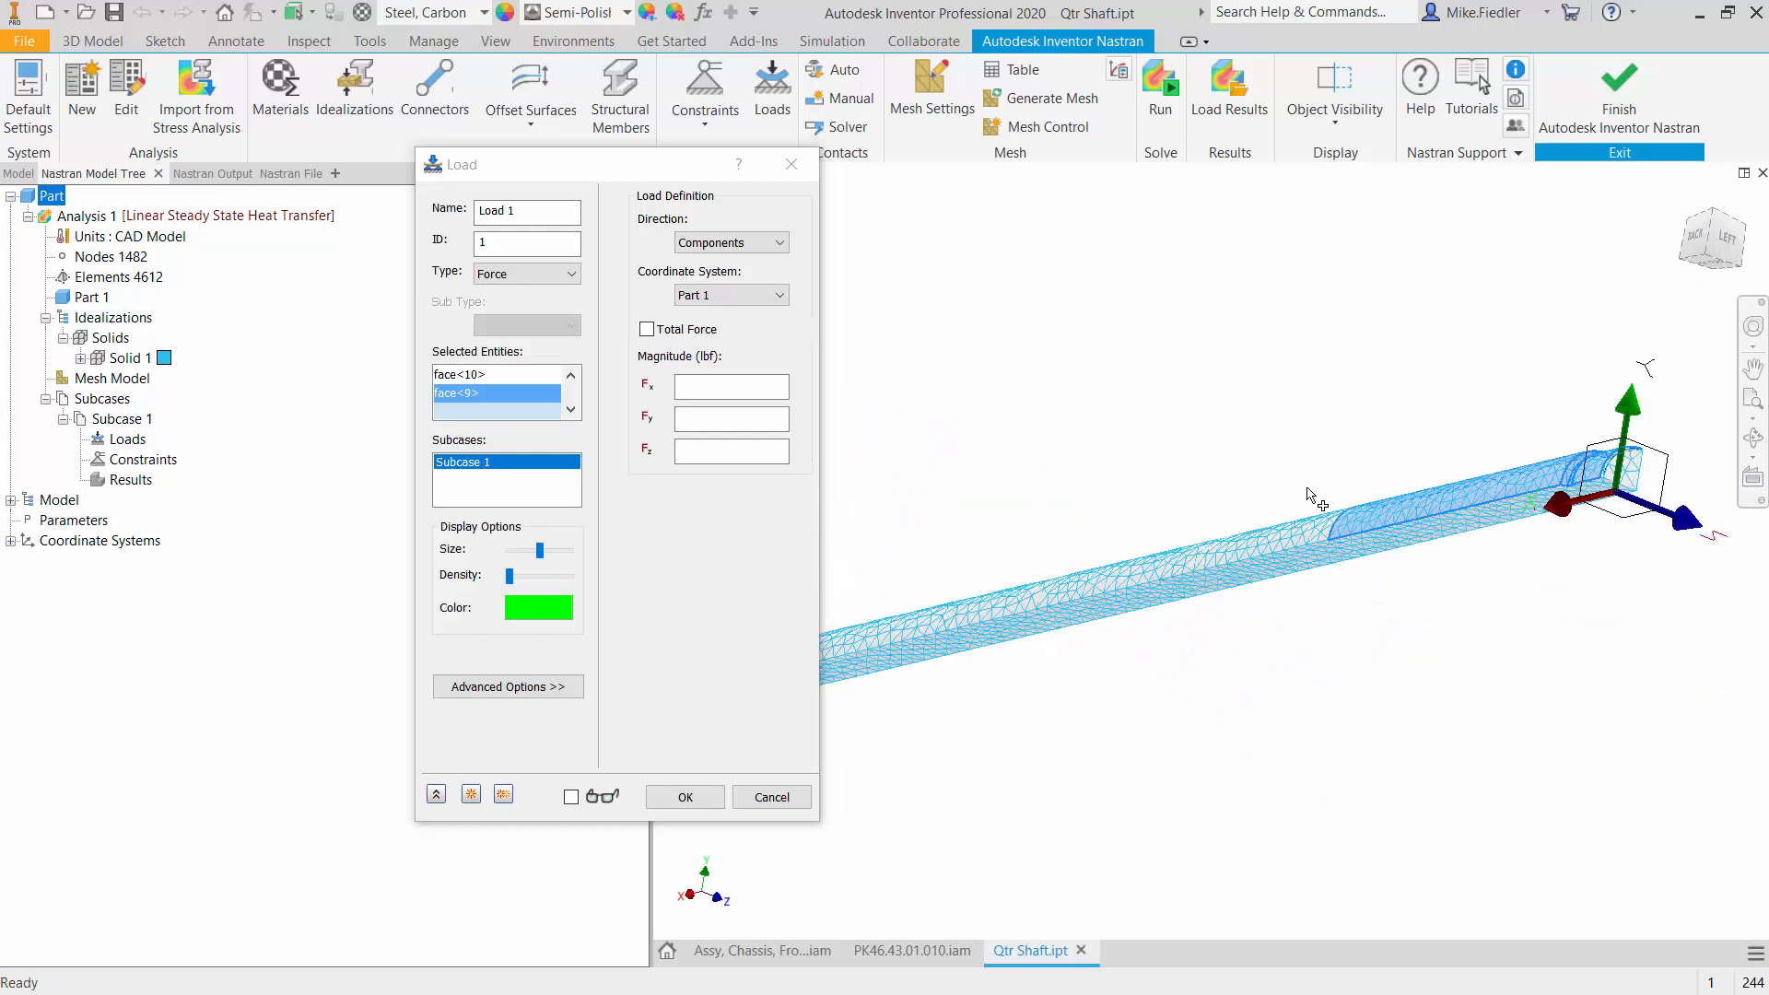
left_click(1630, 470)
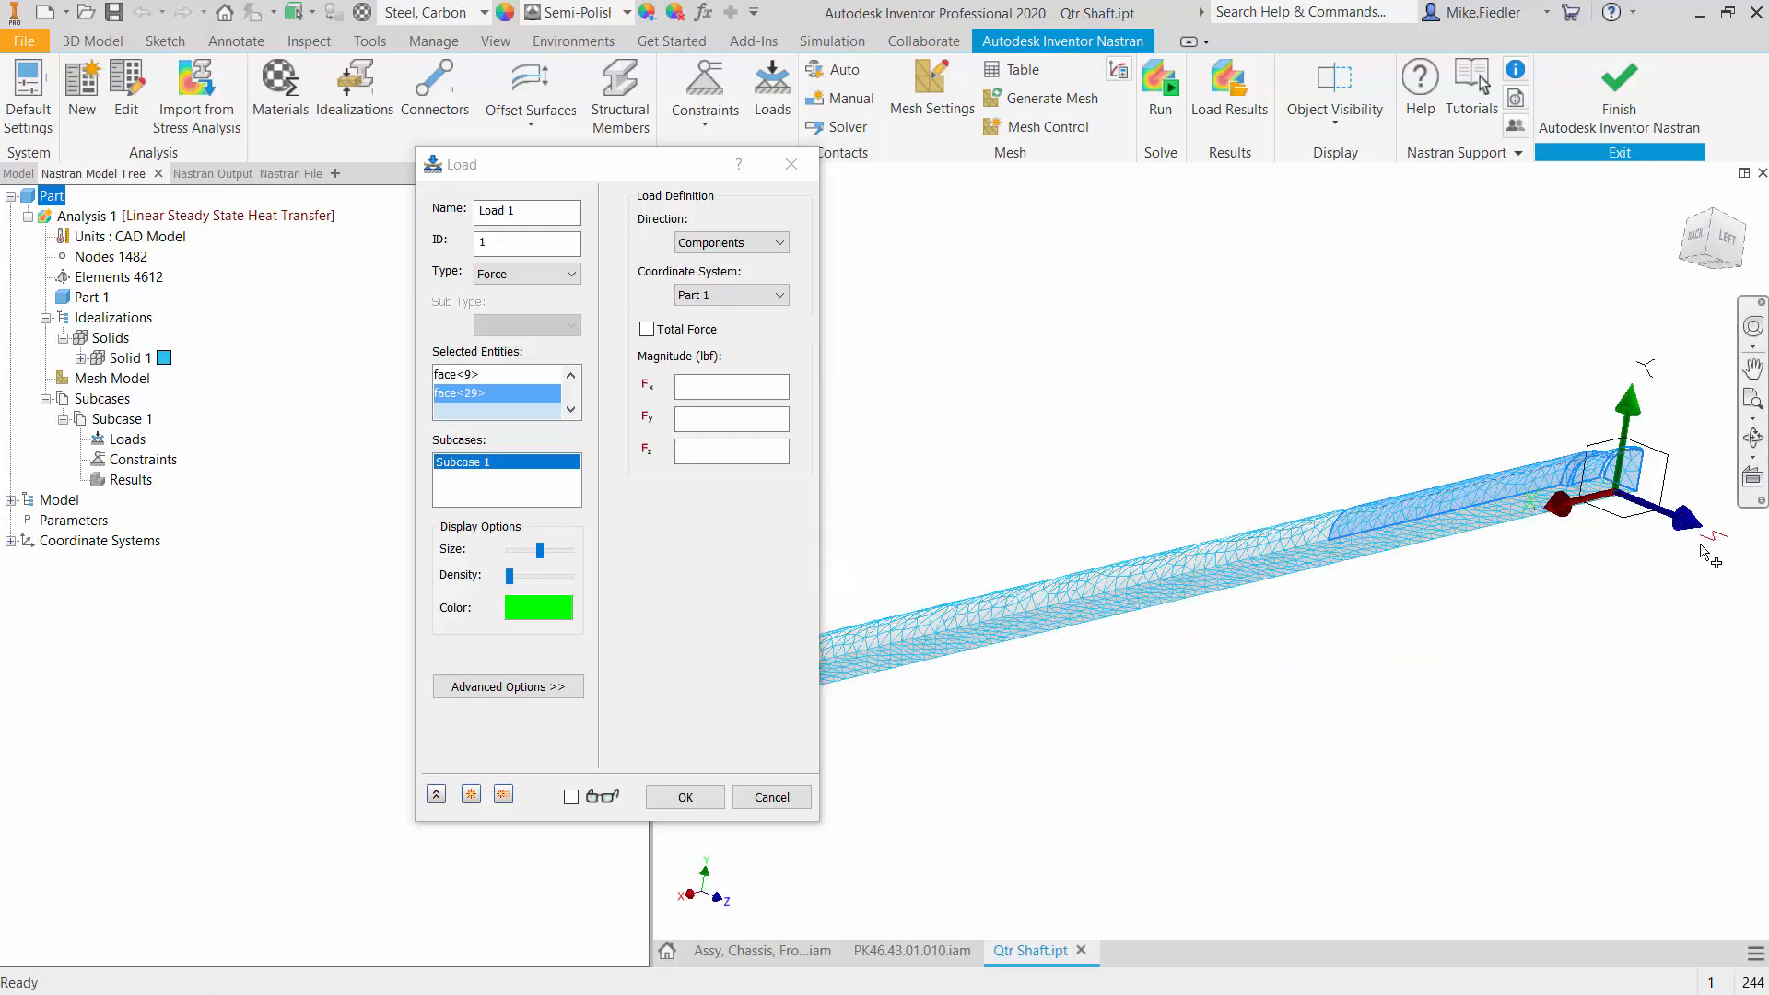
left_click(571, 376)
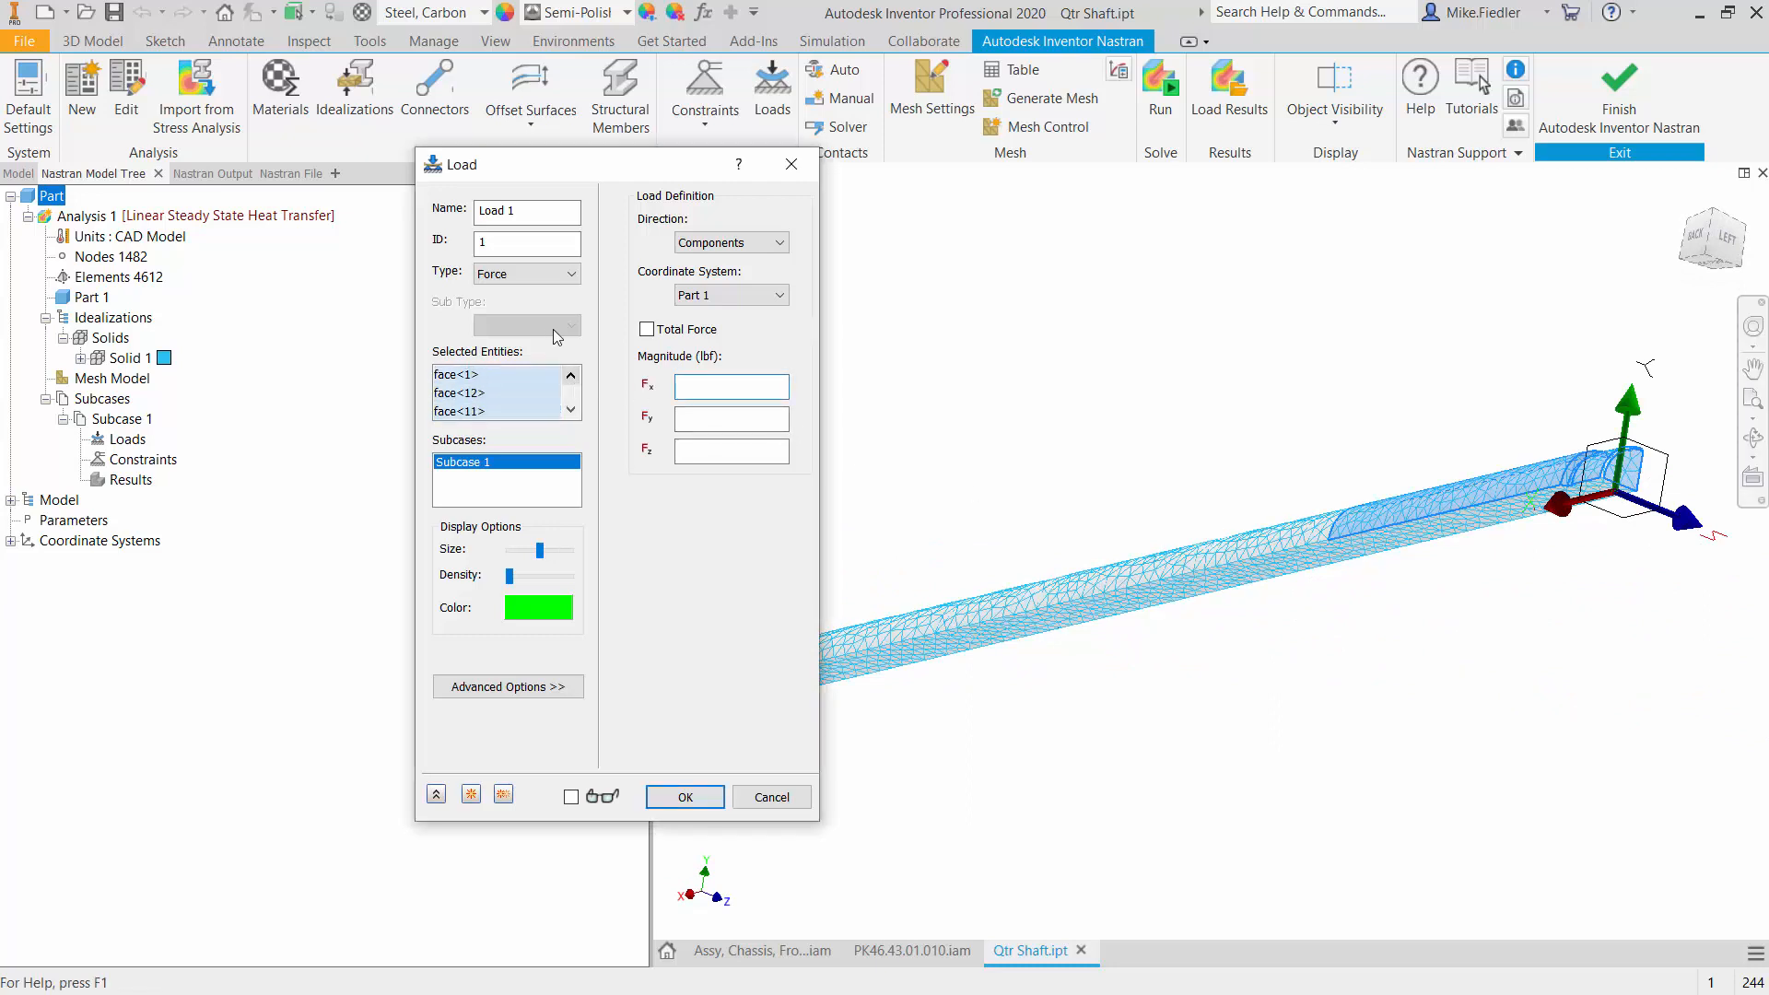
- Change the load type to Temperature and apply the temperature load to the selected end faces in Subcase 1
left_click(551, 274)
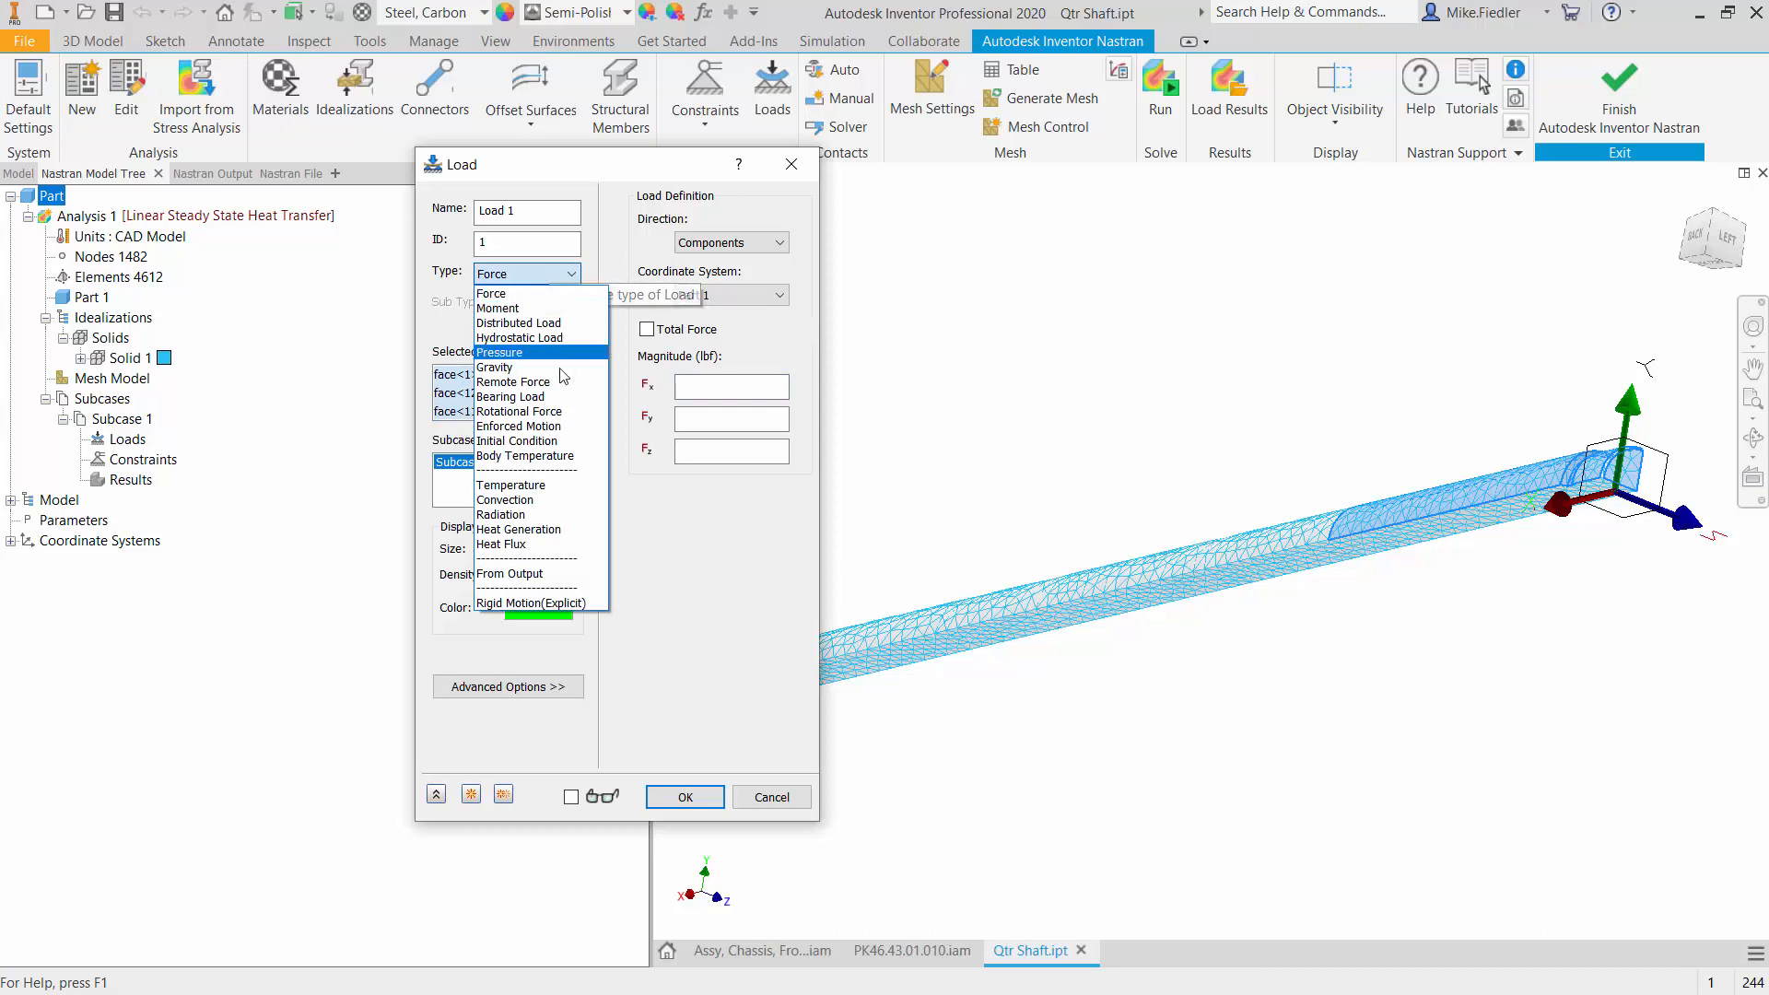
left_click(543, 488)
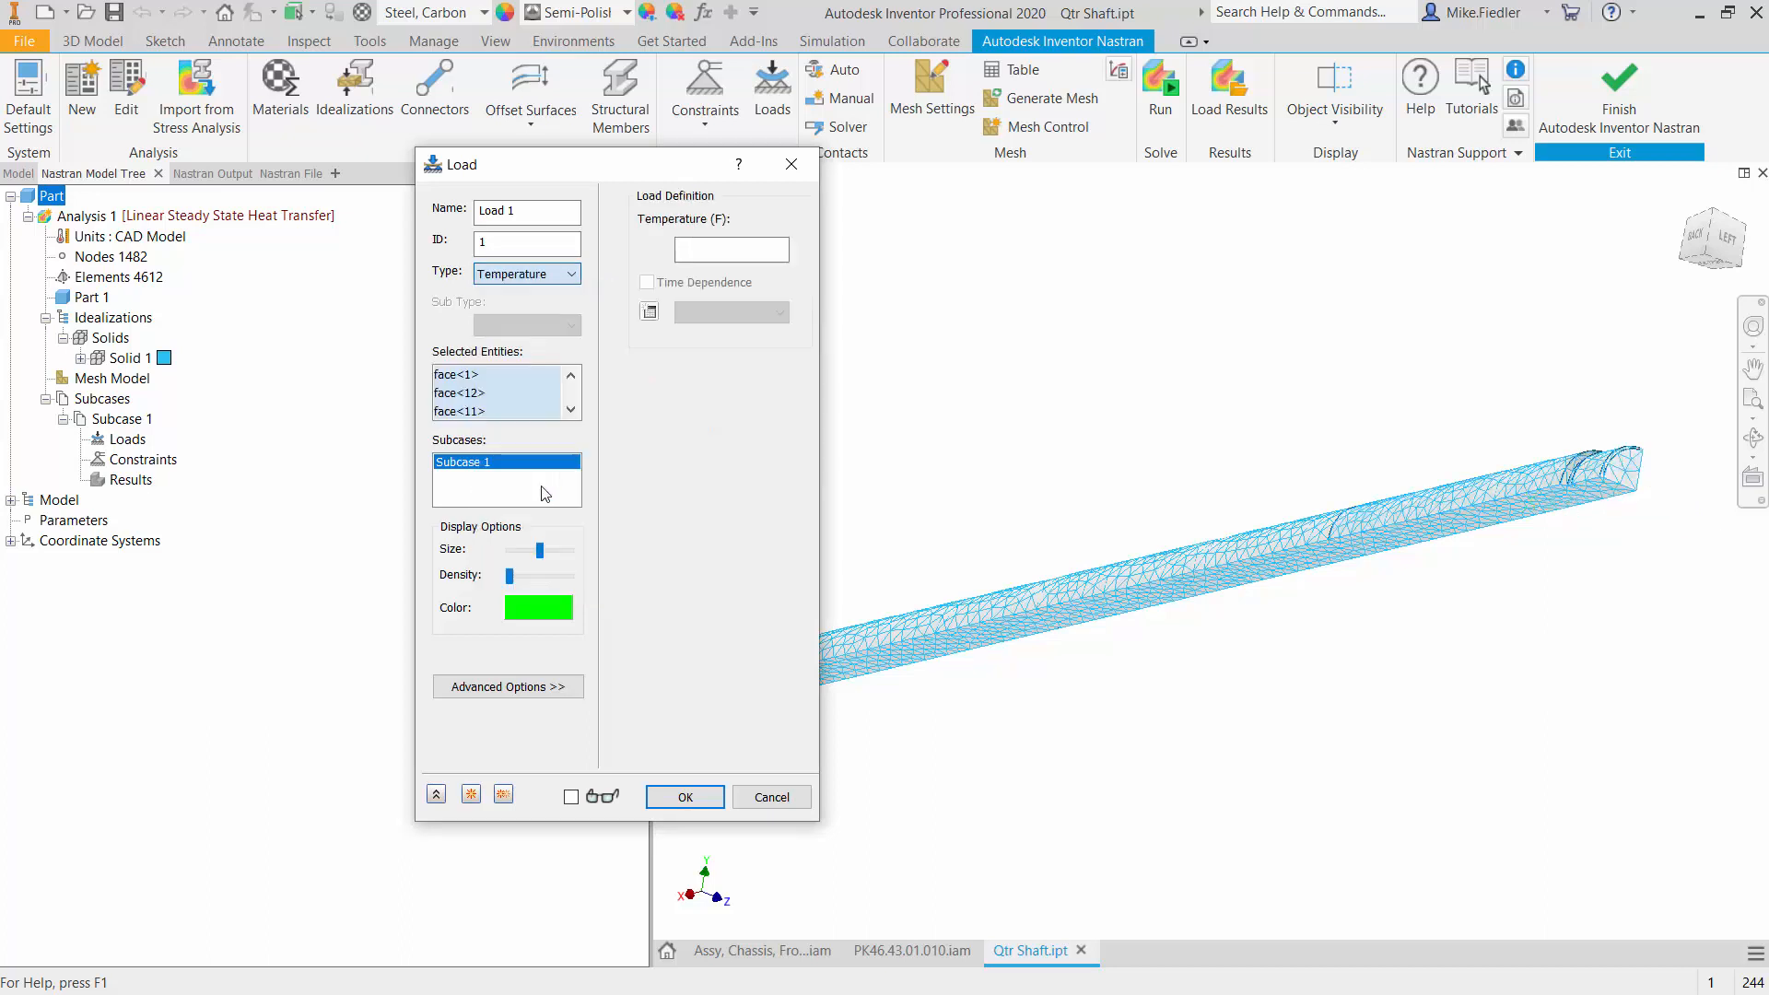
left_click(556, 276)
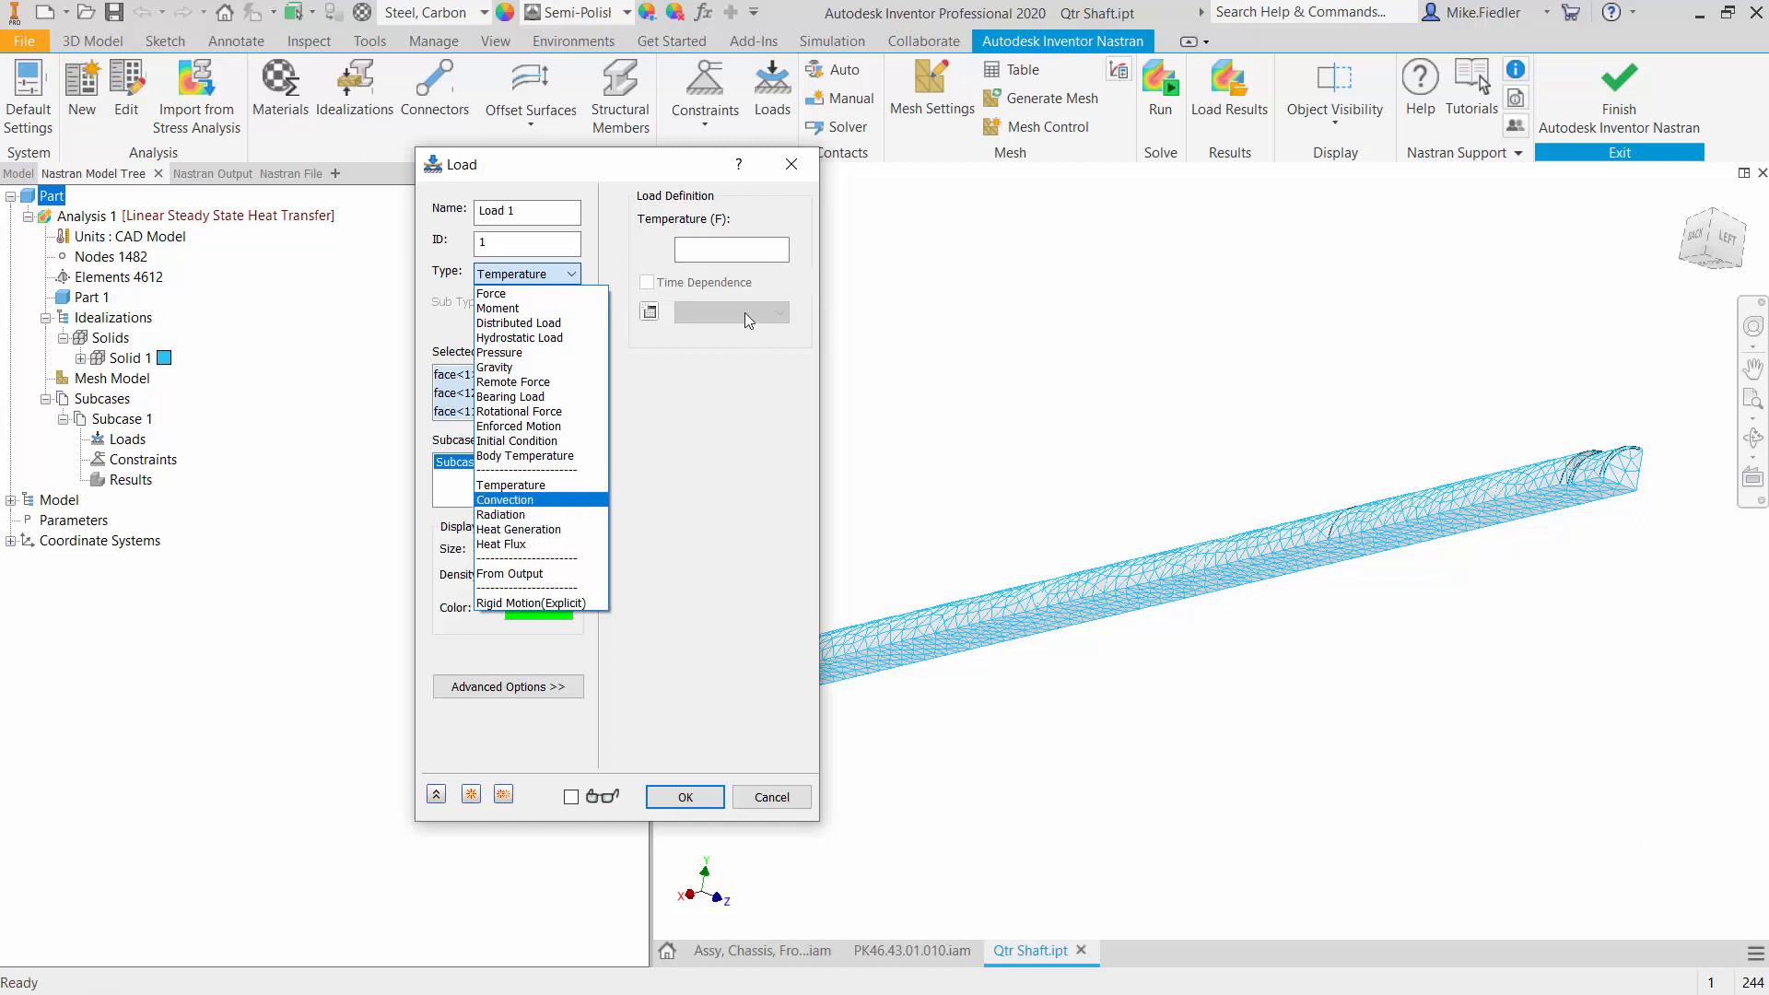
left_click(703, 250)
left_click(702, 250)
left_click(703, 250)
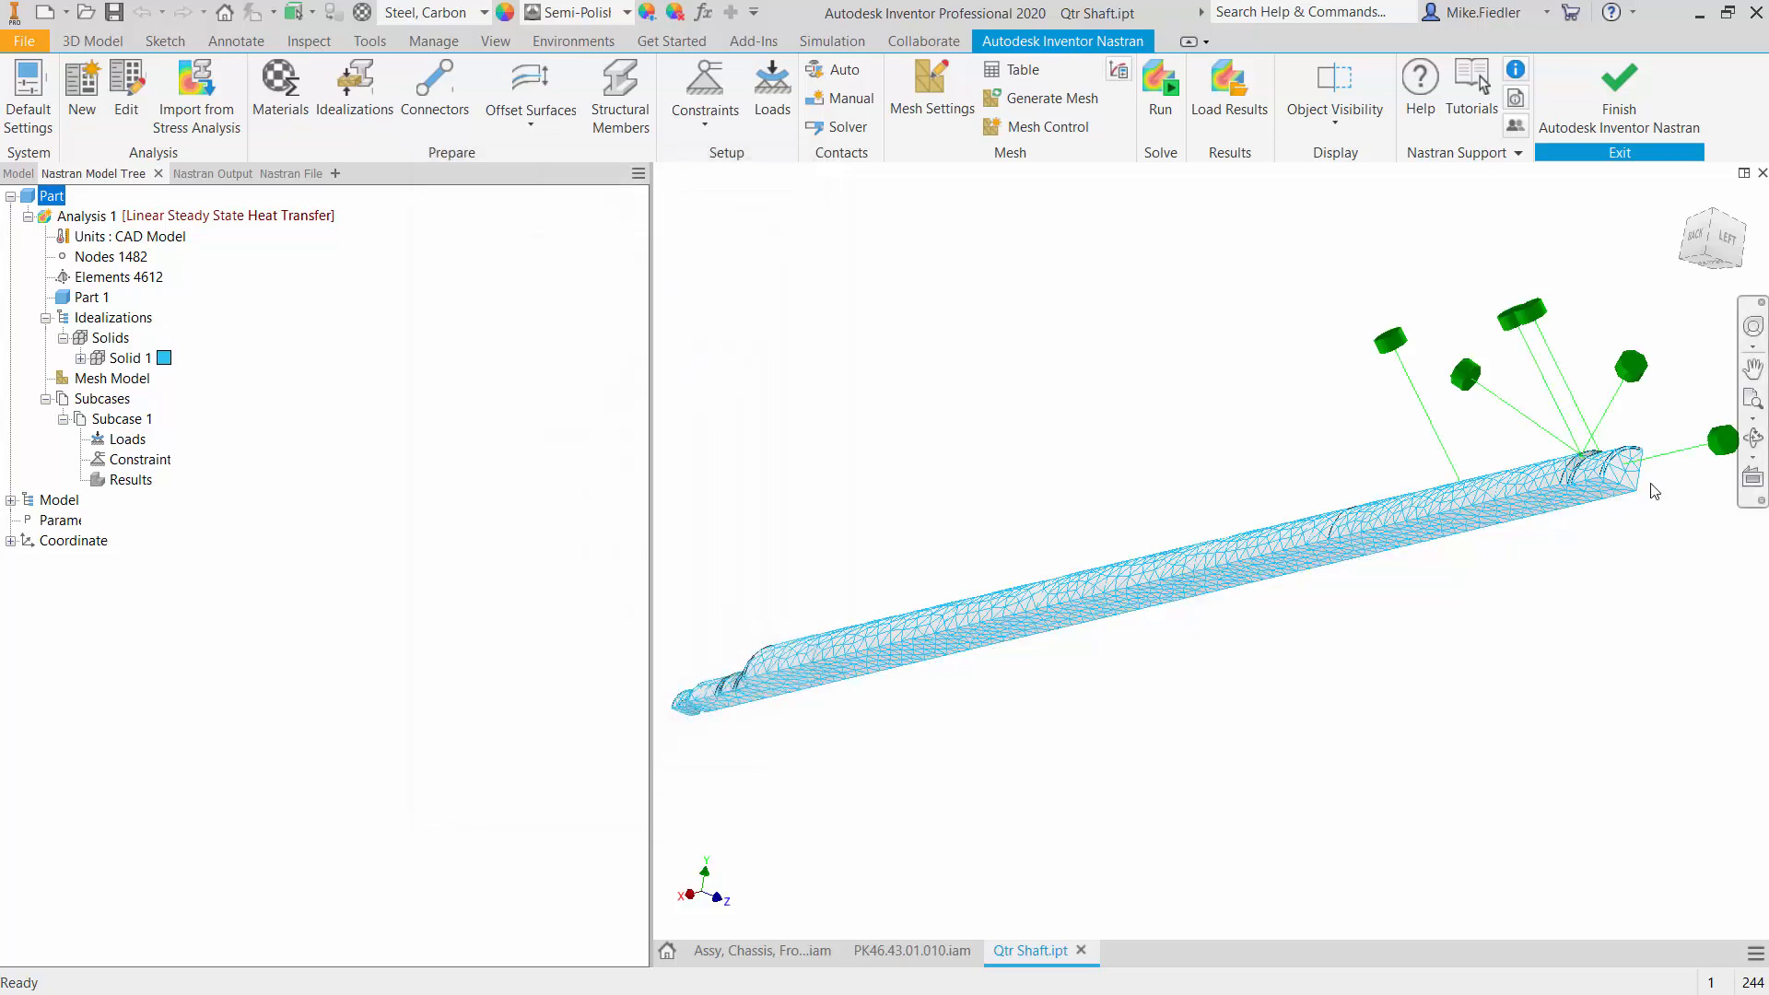
- Examine the temperature load symbols and the quarter cross-section of the shaft from the left and corner views
scroll(1608, 474, "up", 3)
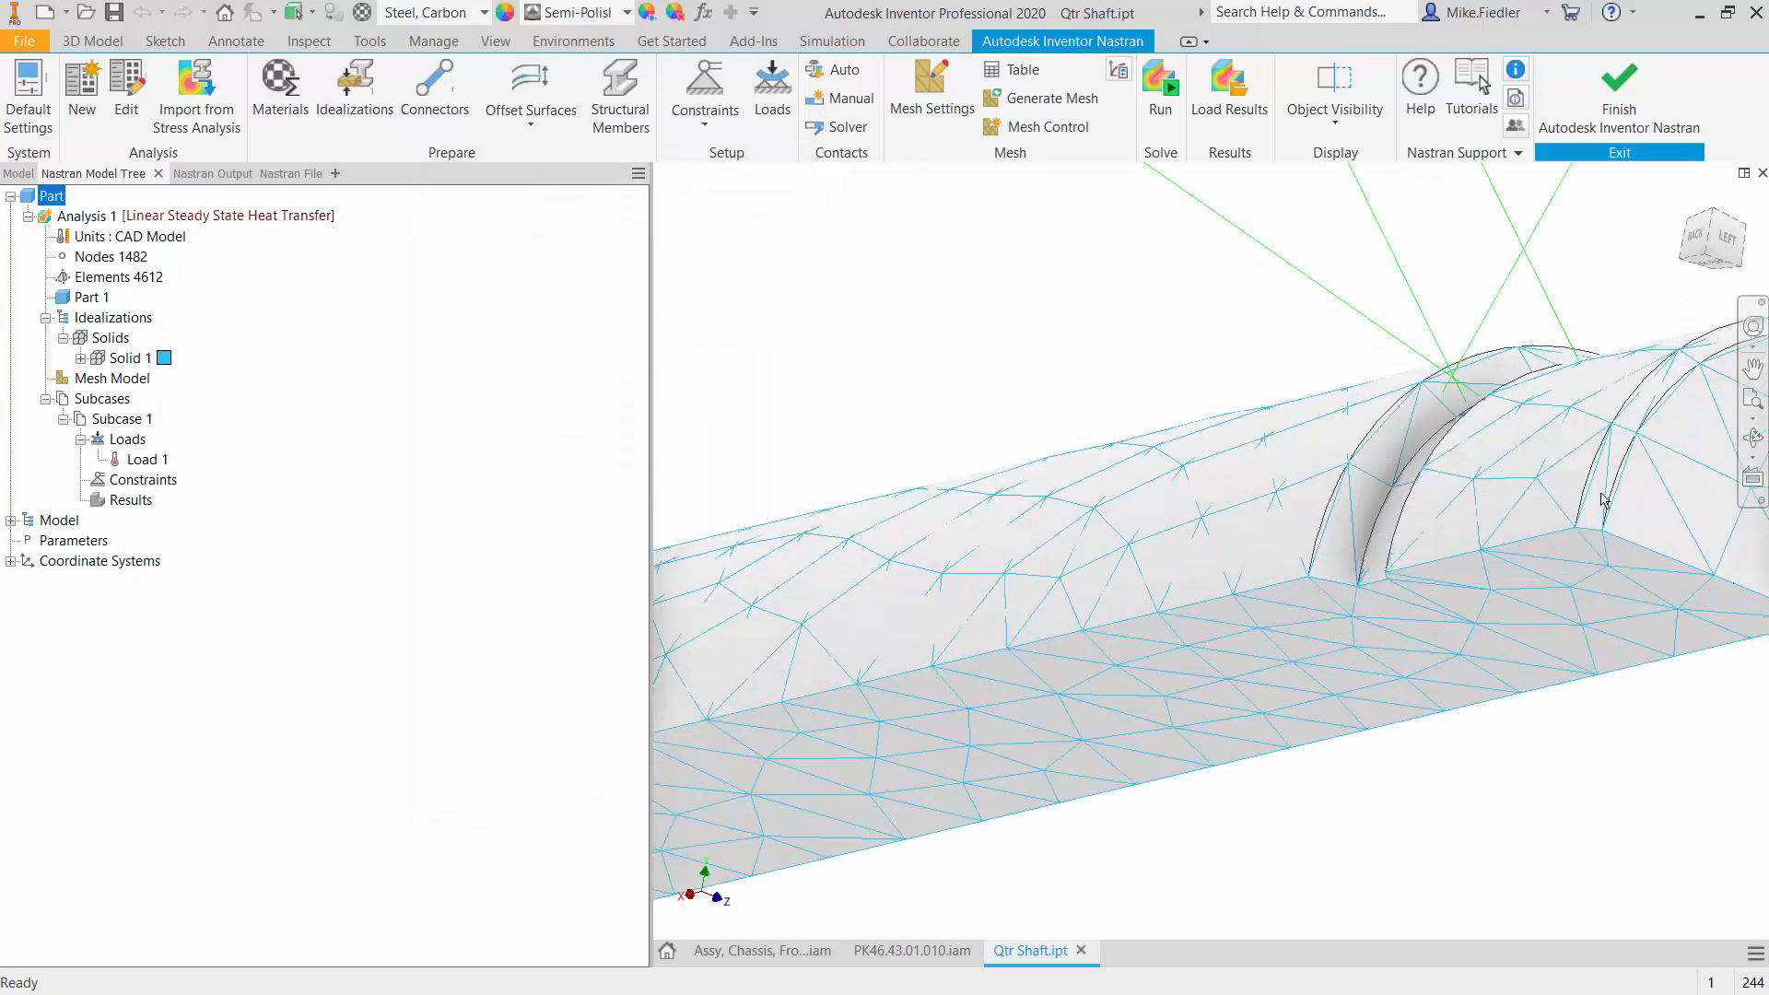
scroll(1601, 500, "down", 2)
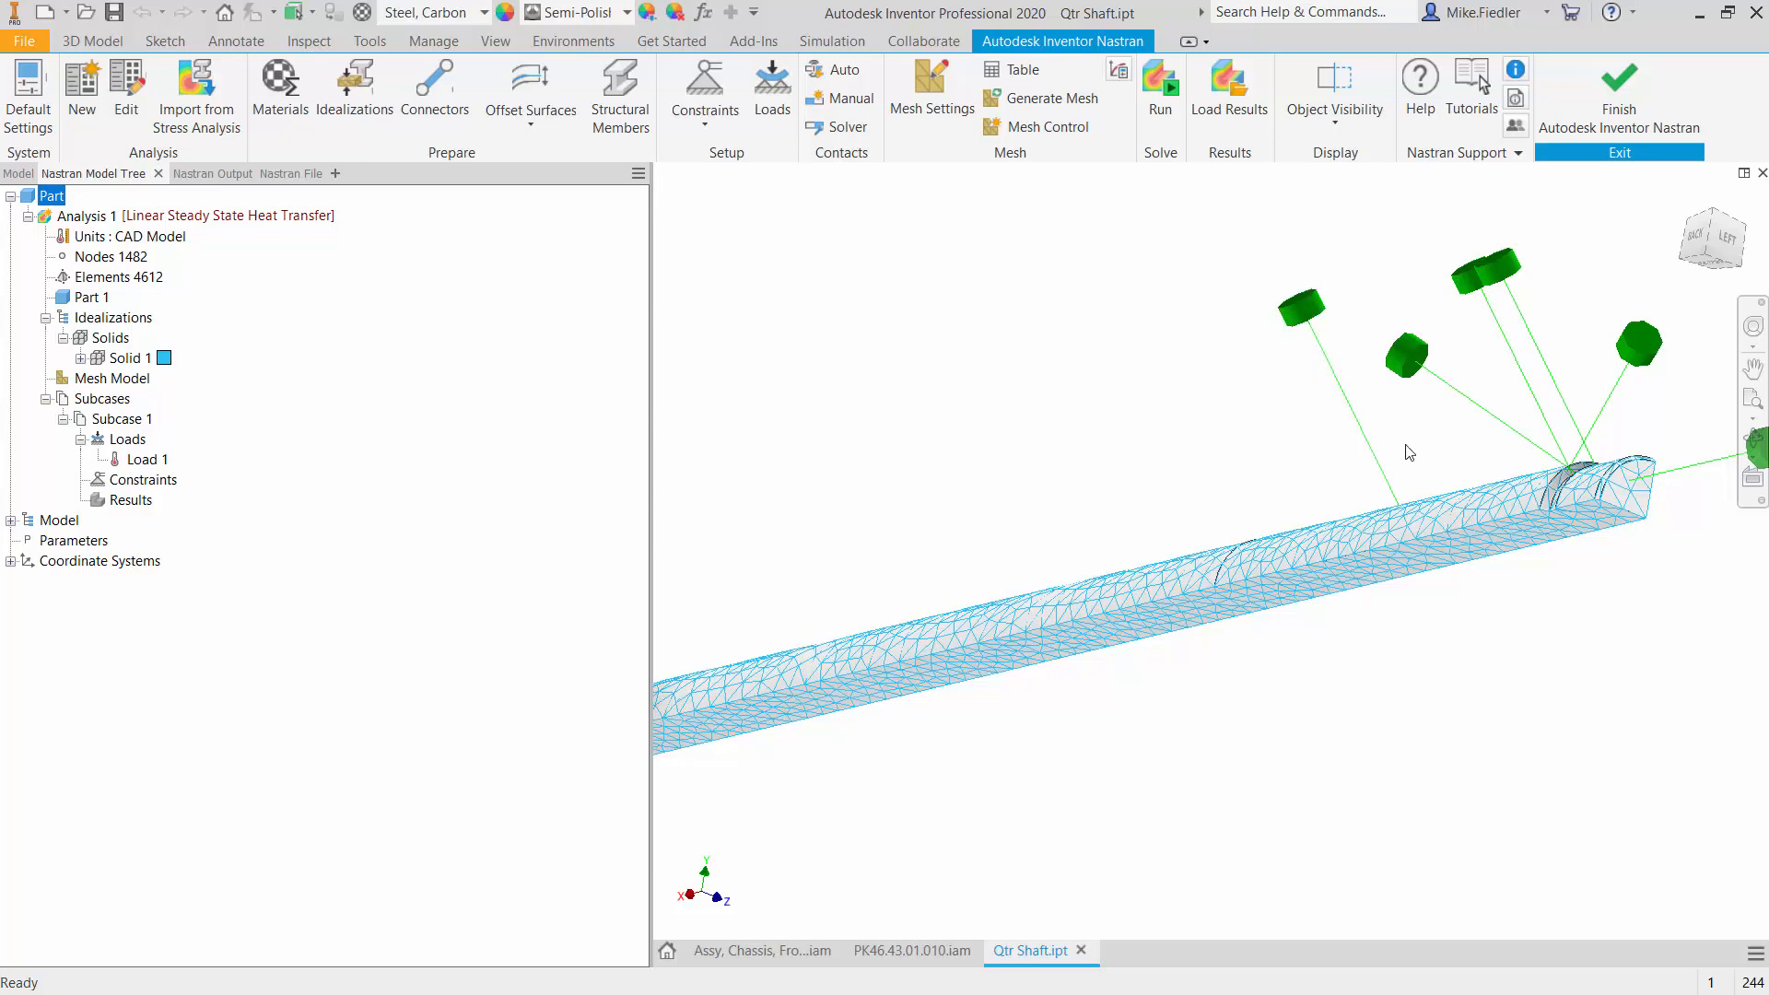
scroll(1407, 460, "down", 1)
scroll(1424, 495, "up", 3)
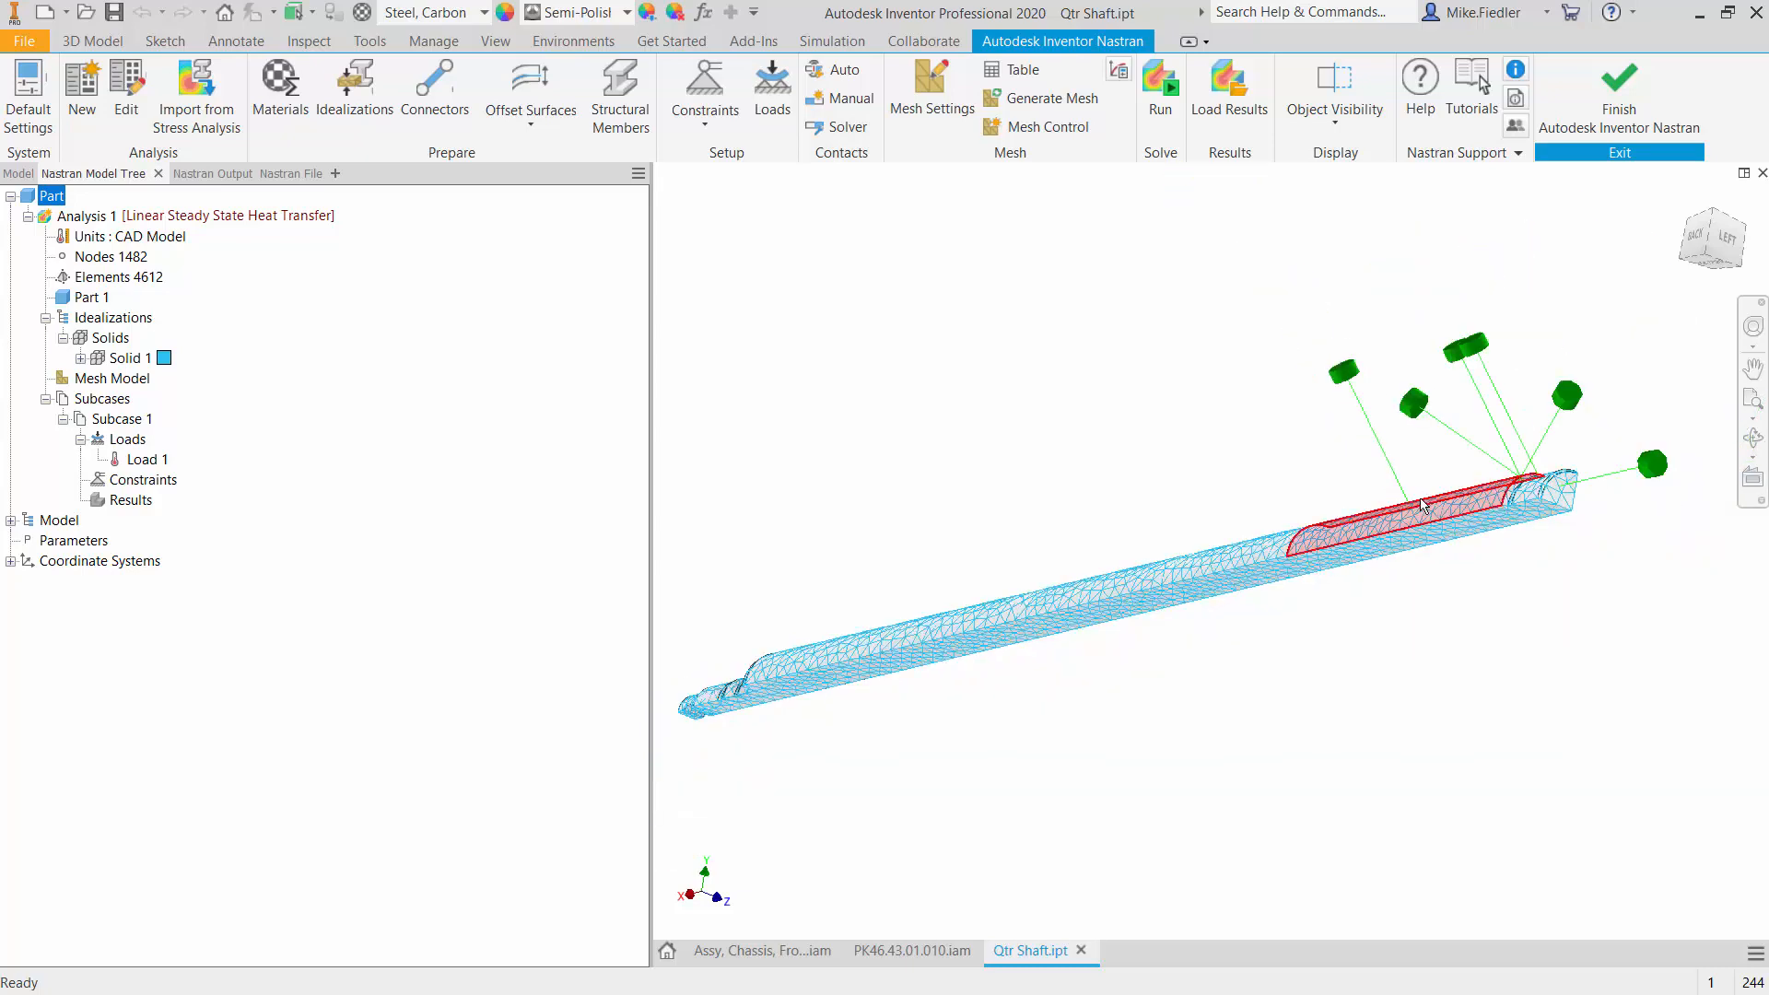
middle_click_drag(1414, 525, 1315, 508, "shift")
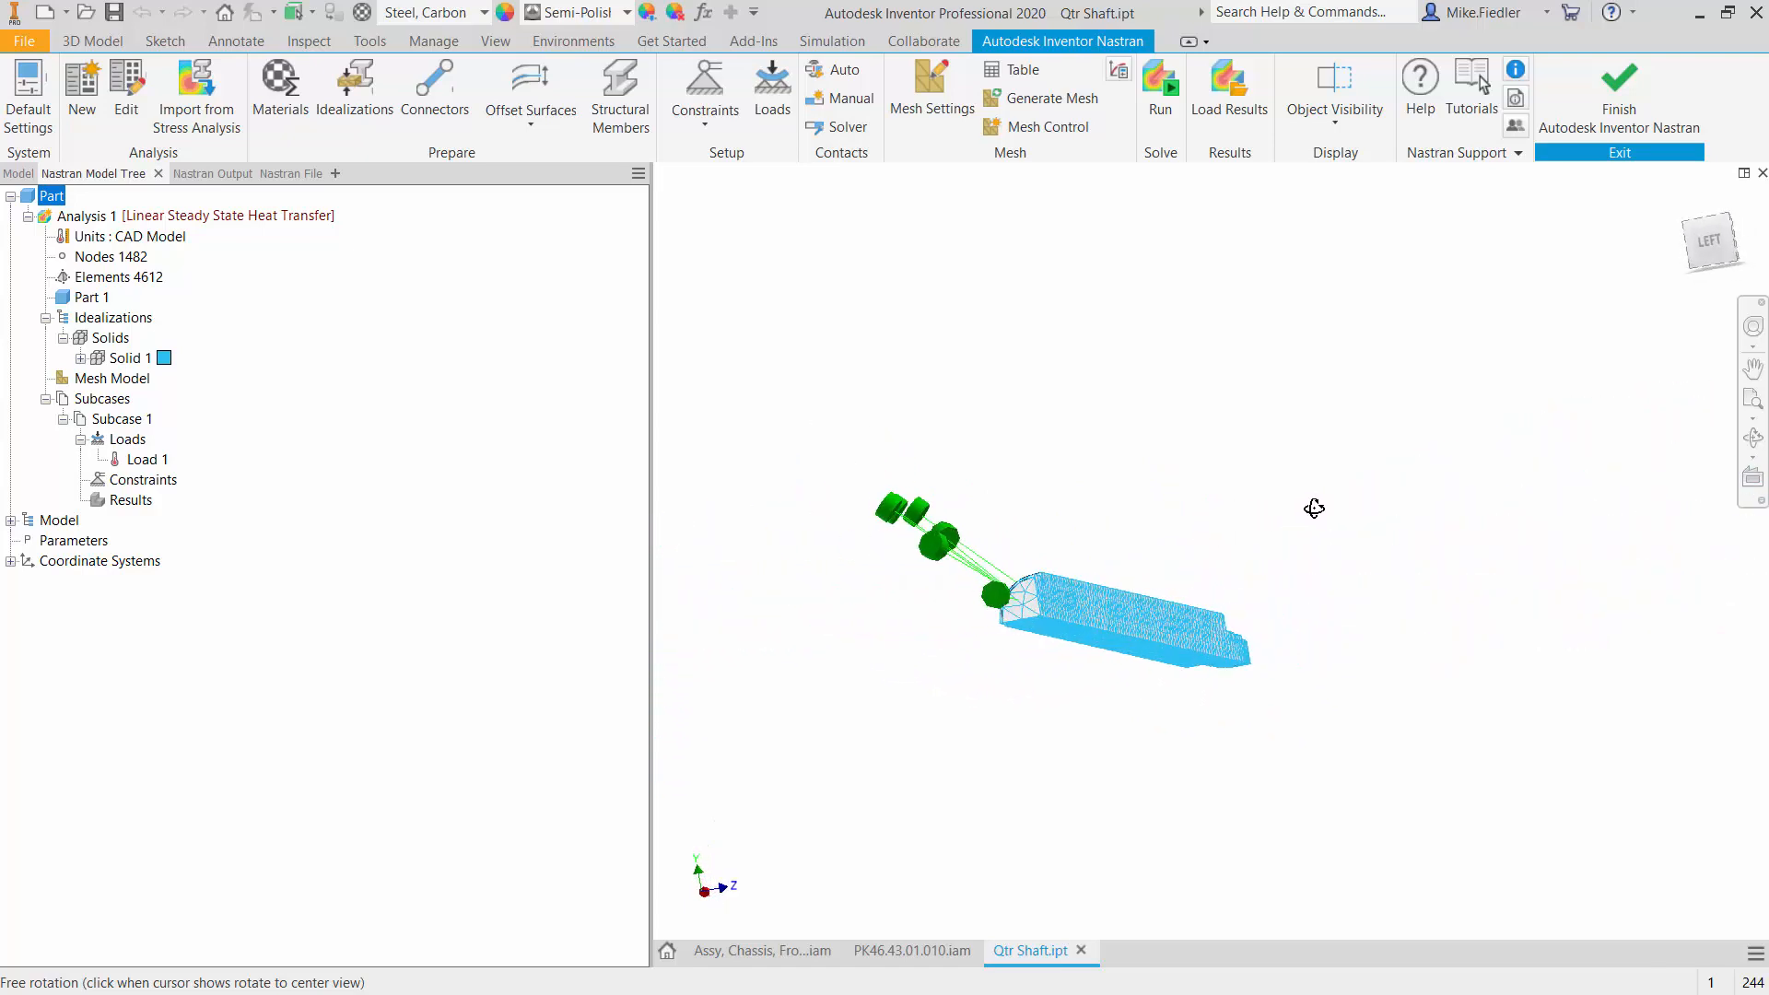
left_click(1705, 252)
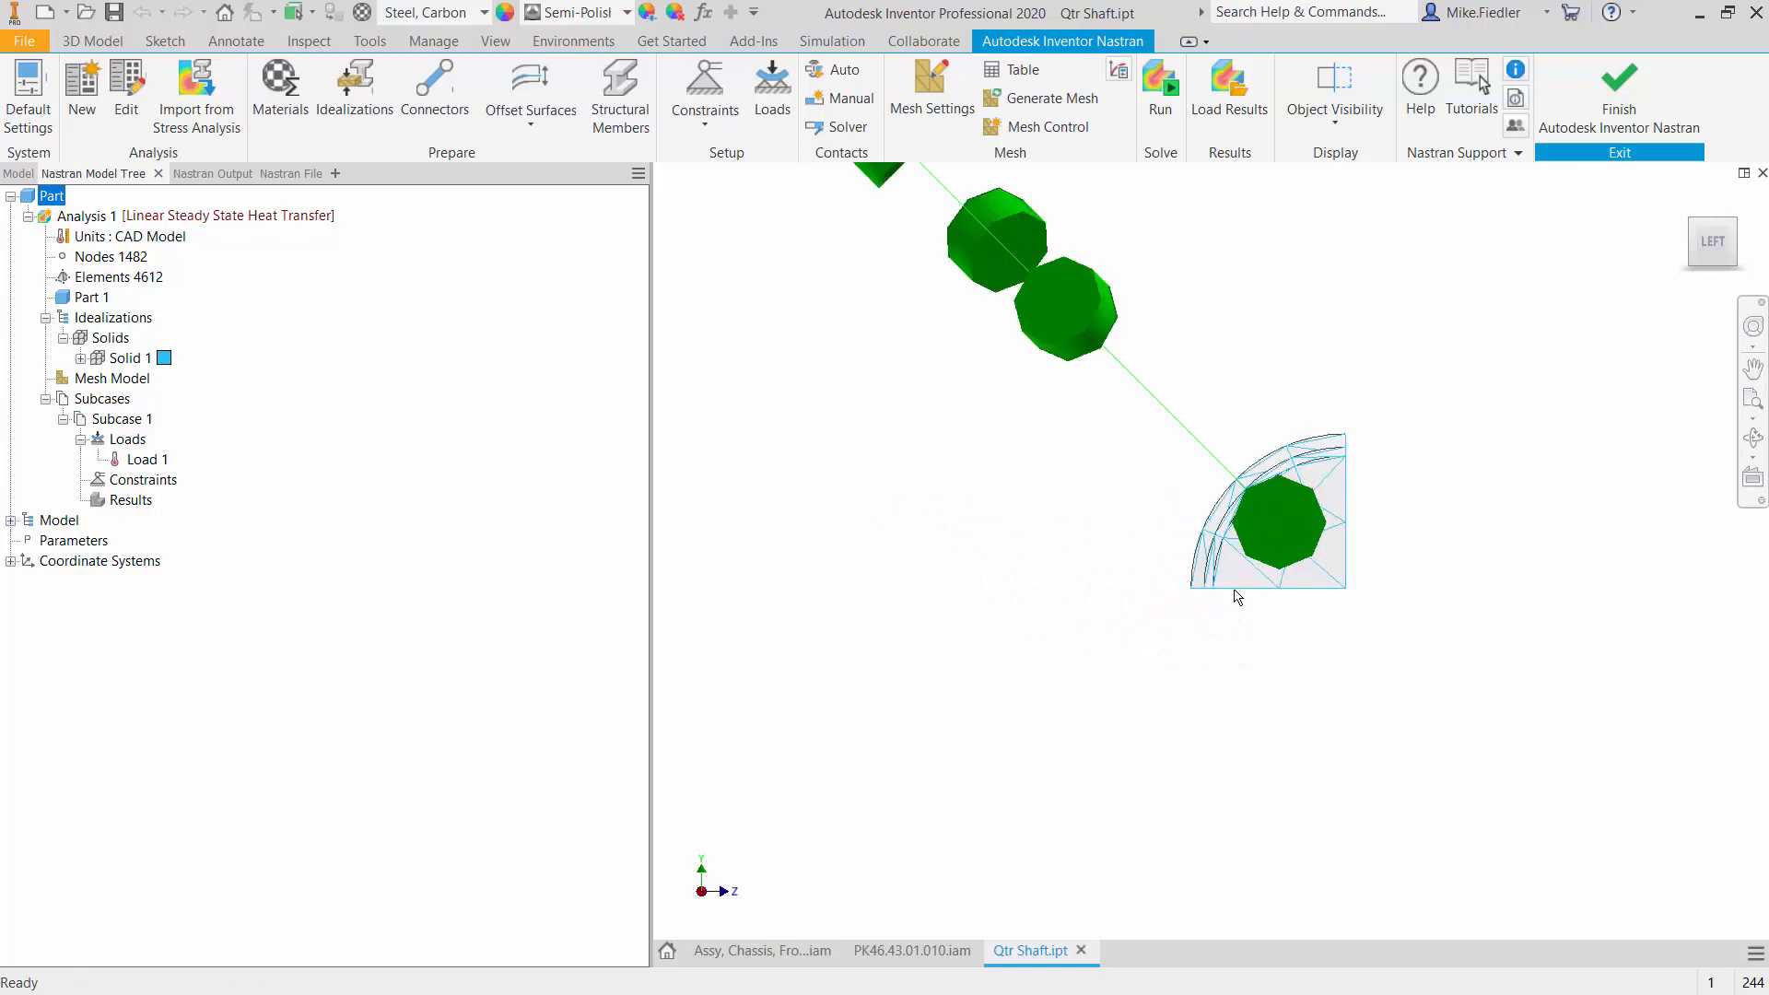
scroll(1361, 557, "up", 3)
scroll(1361, 557, "down", 3)
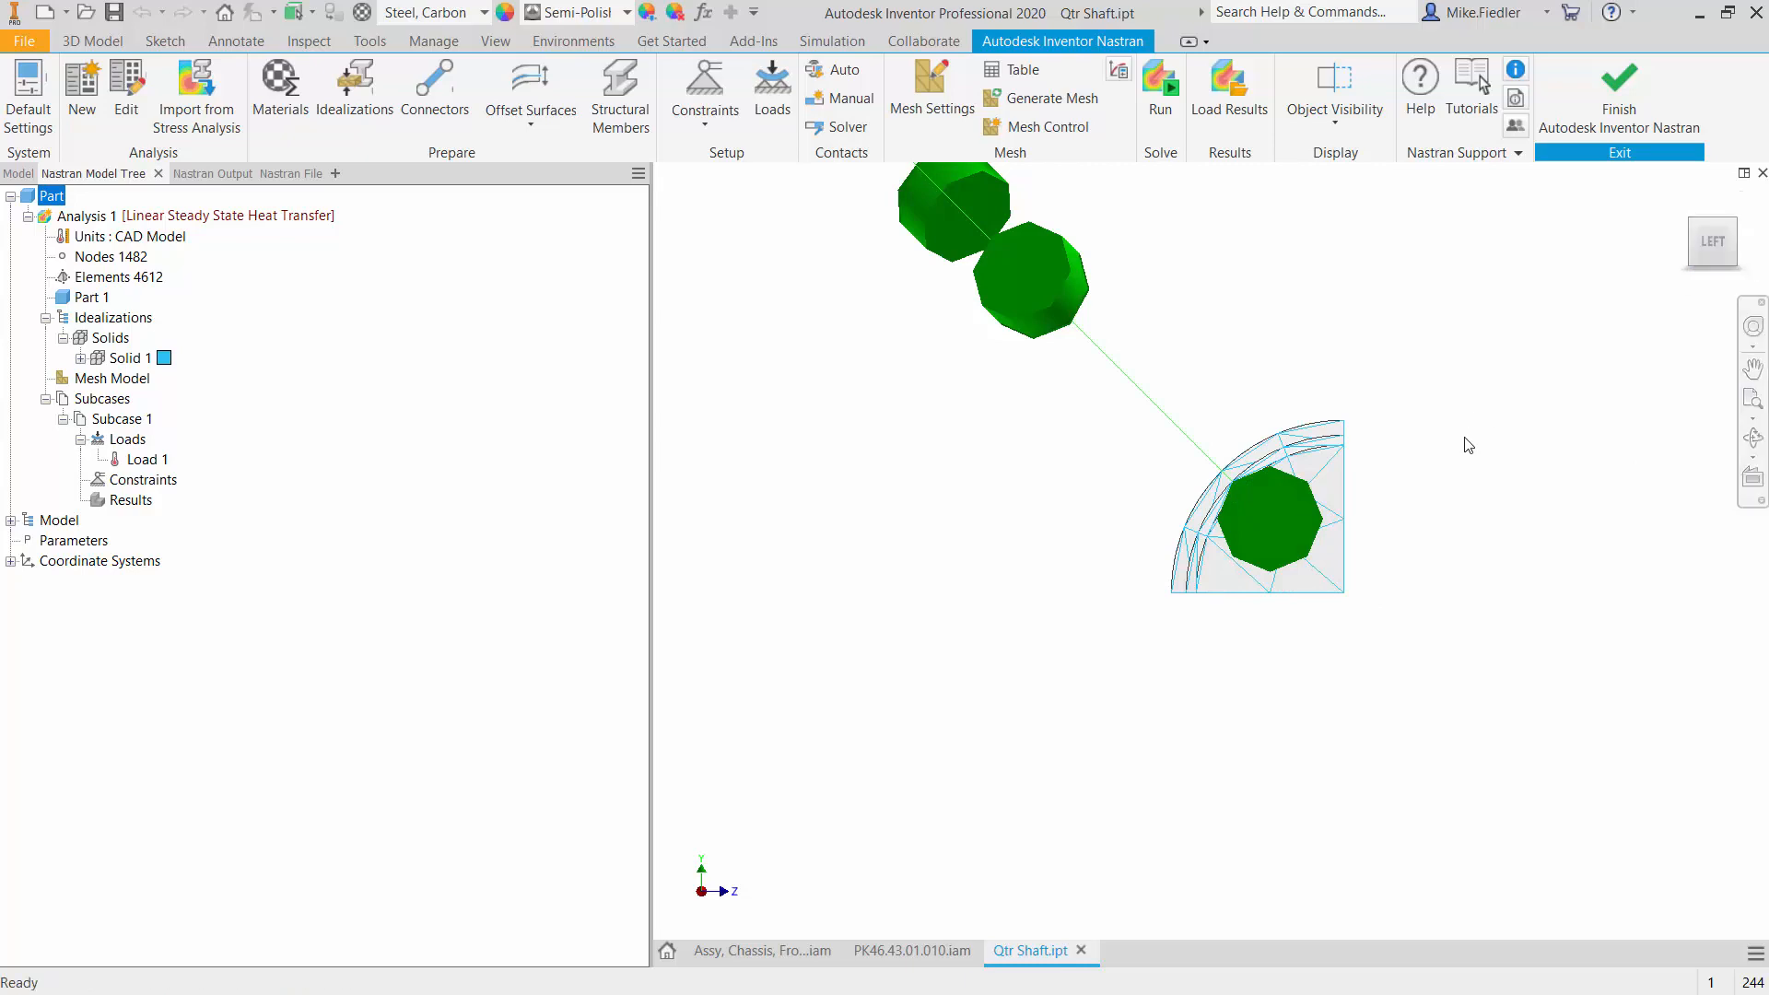
left_click(1698, 229)
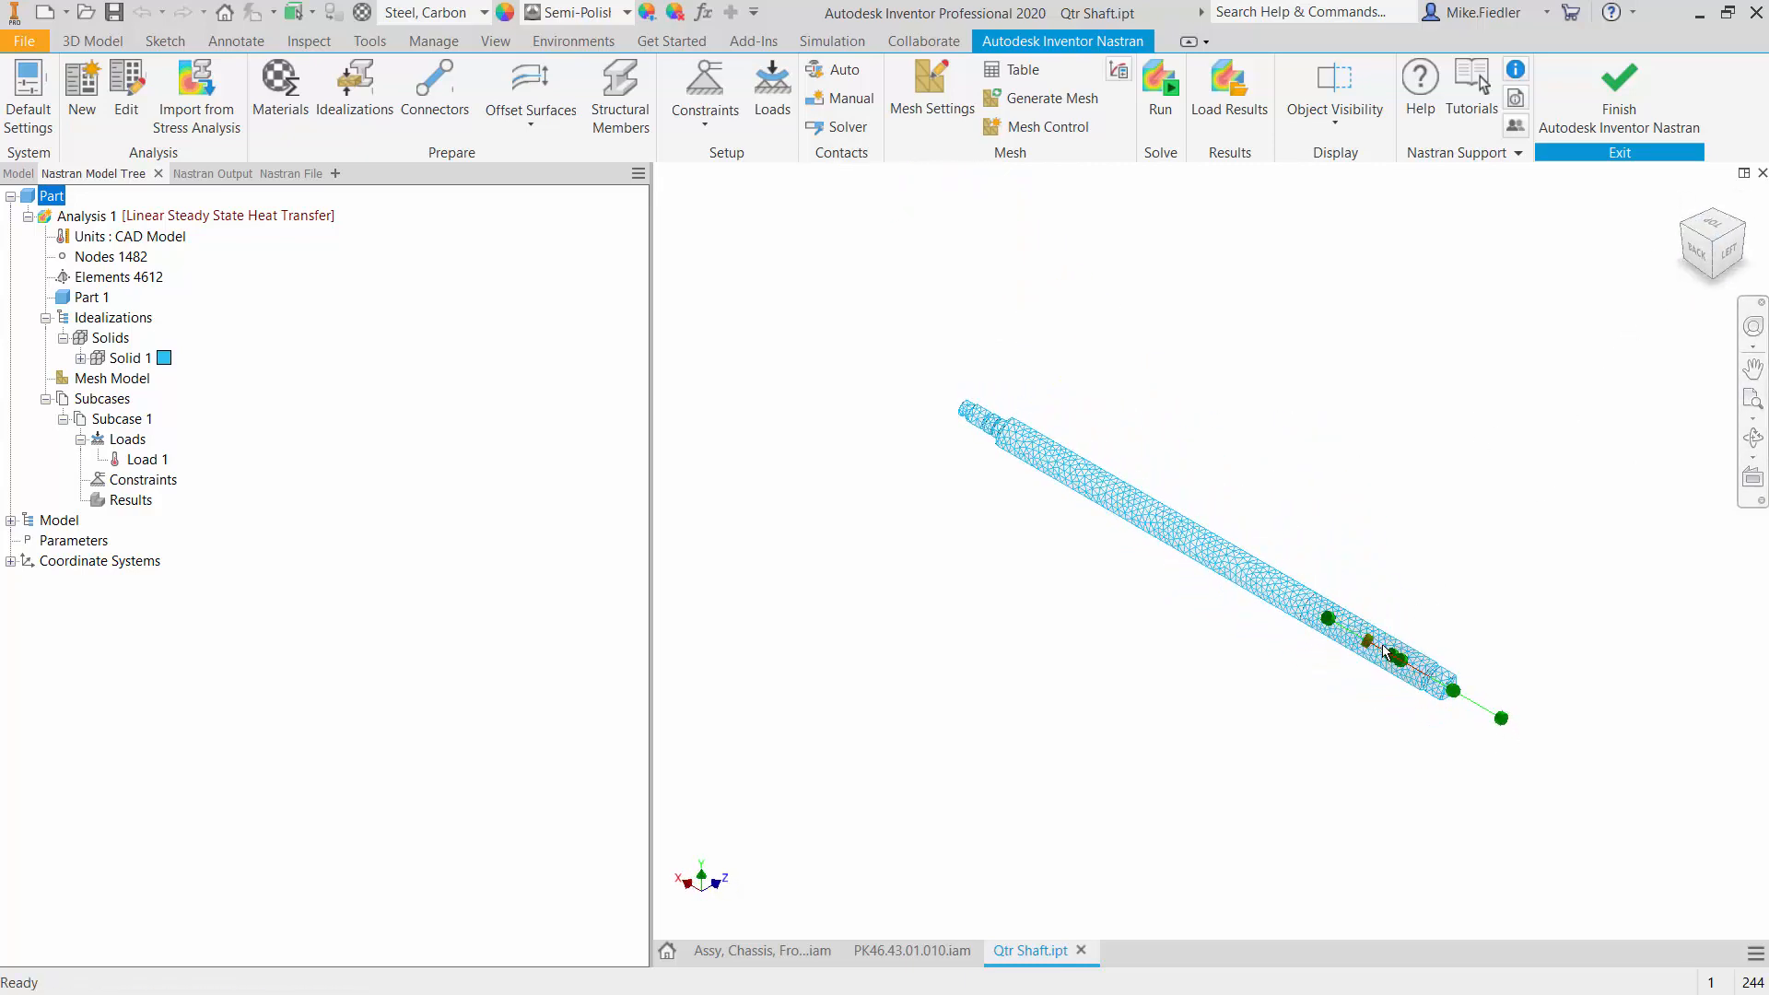
scroll(1385, 653, "up", 5)
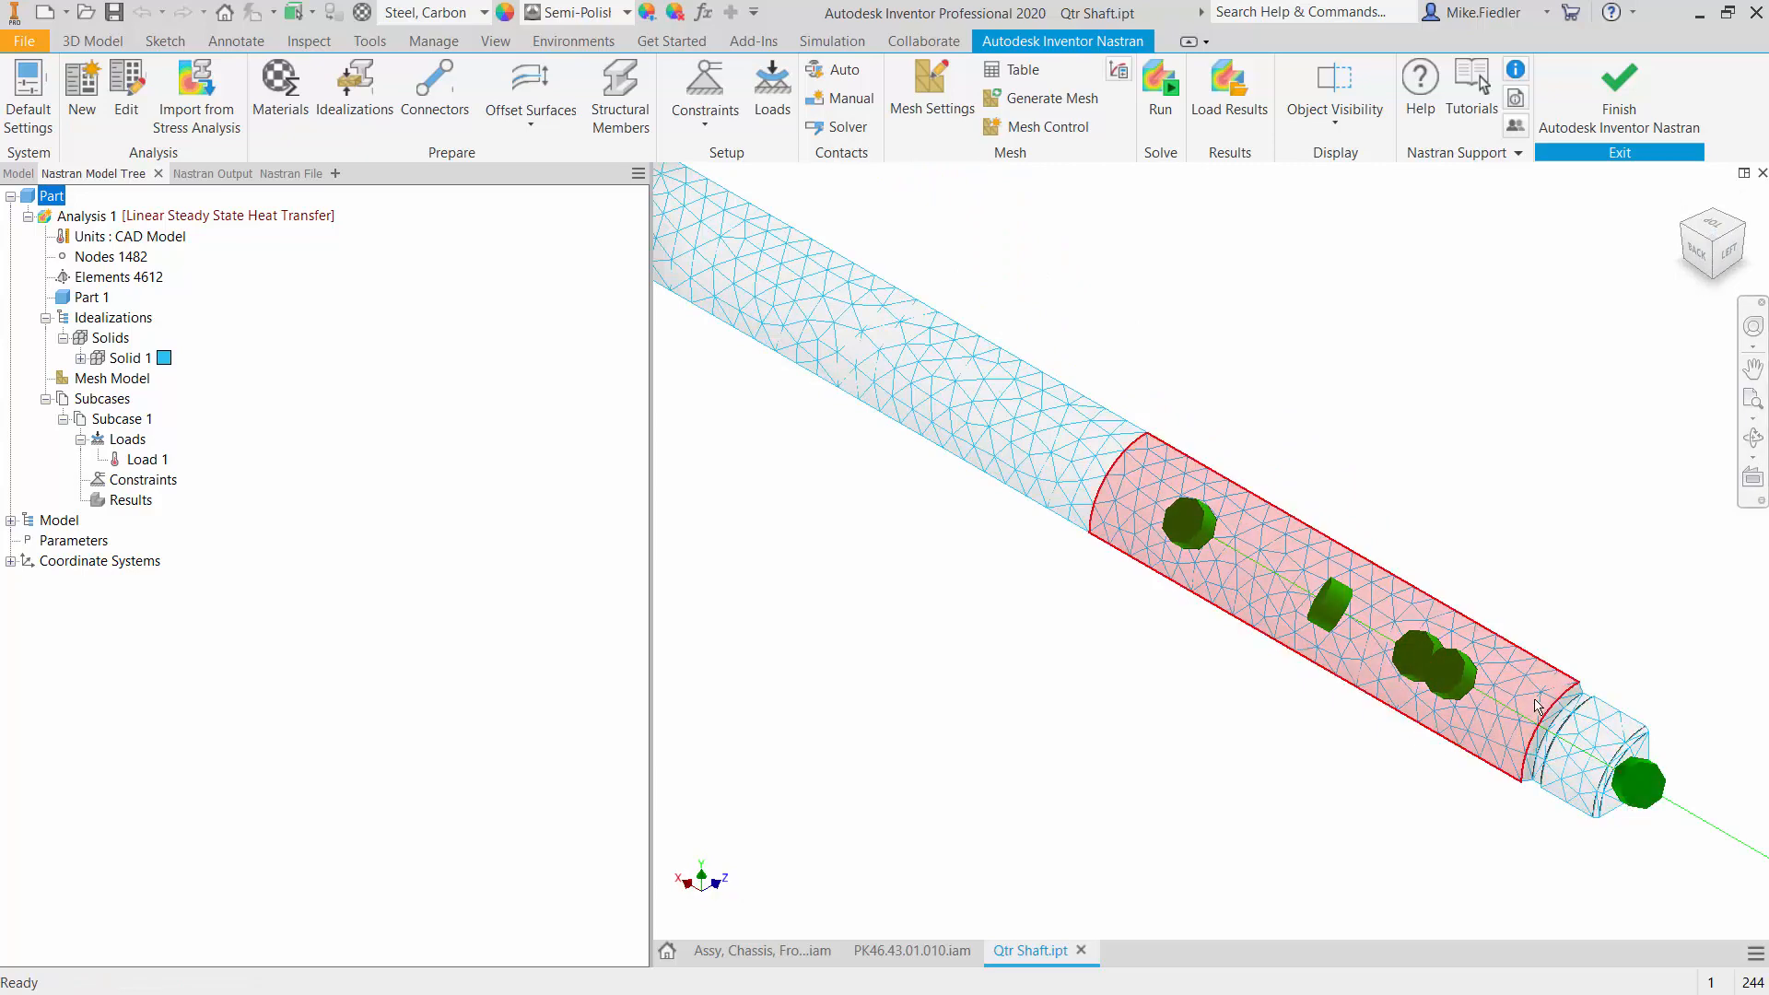
scroll(1534, 696, "down", 6)
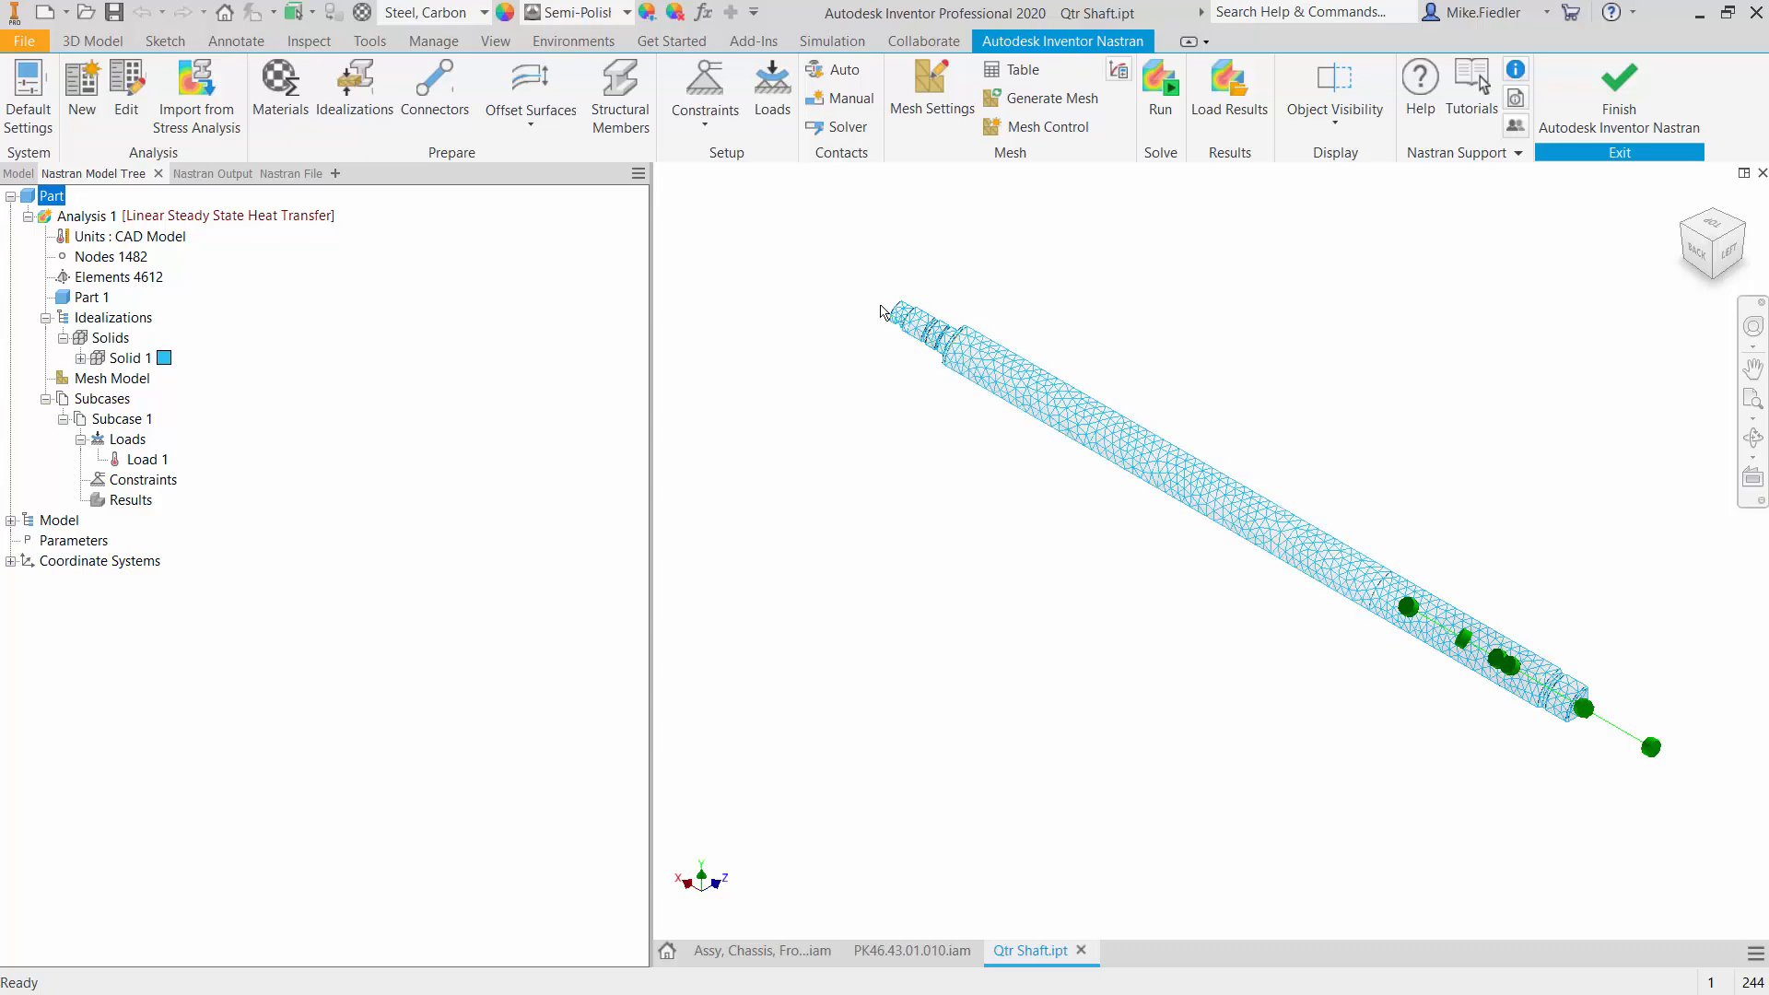
- Start a second load and select the shoulder, neck, collar and journal faces at the shaft's opposite, stepped end
scroll(871, 328, "up", 8)
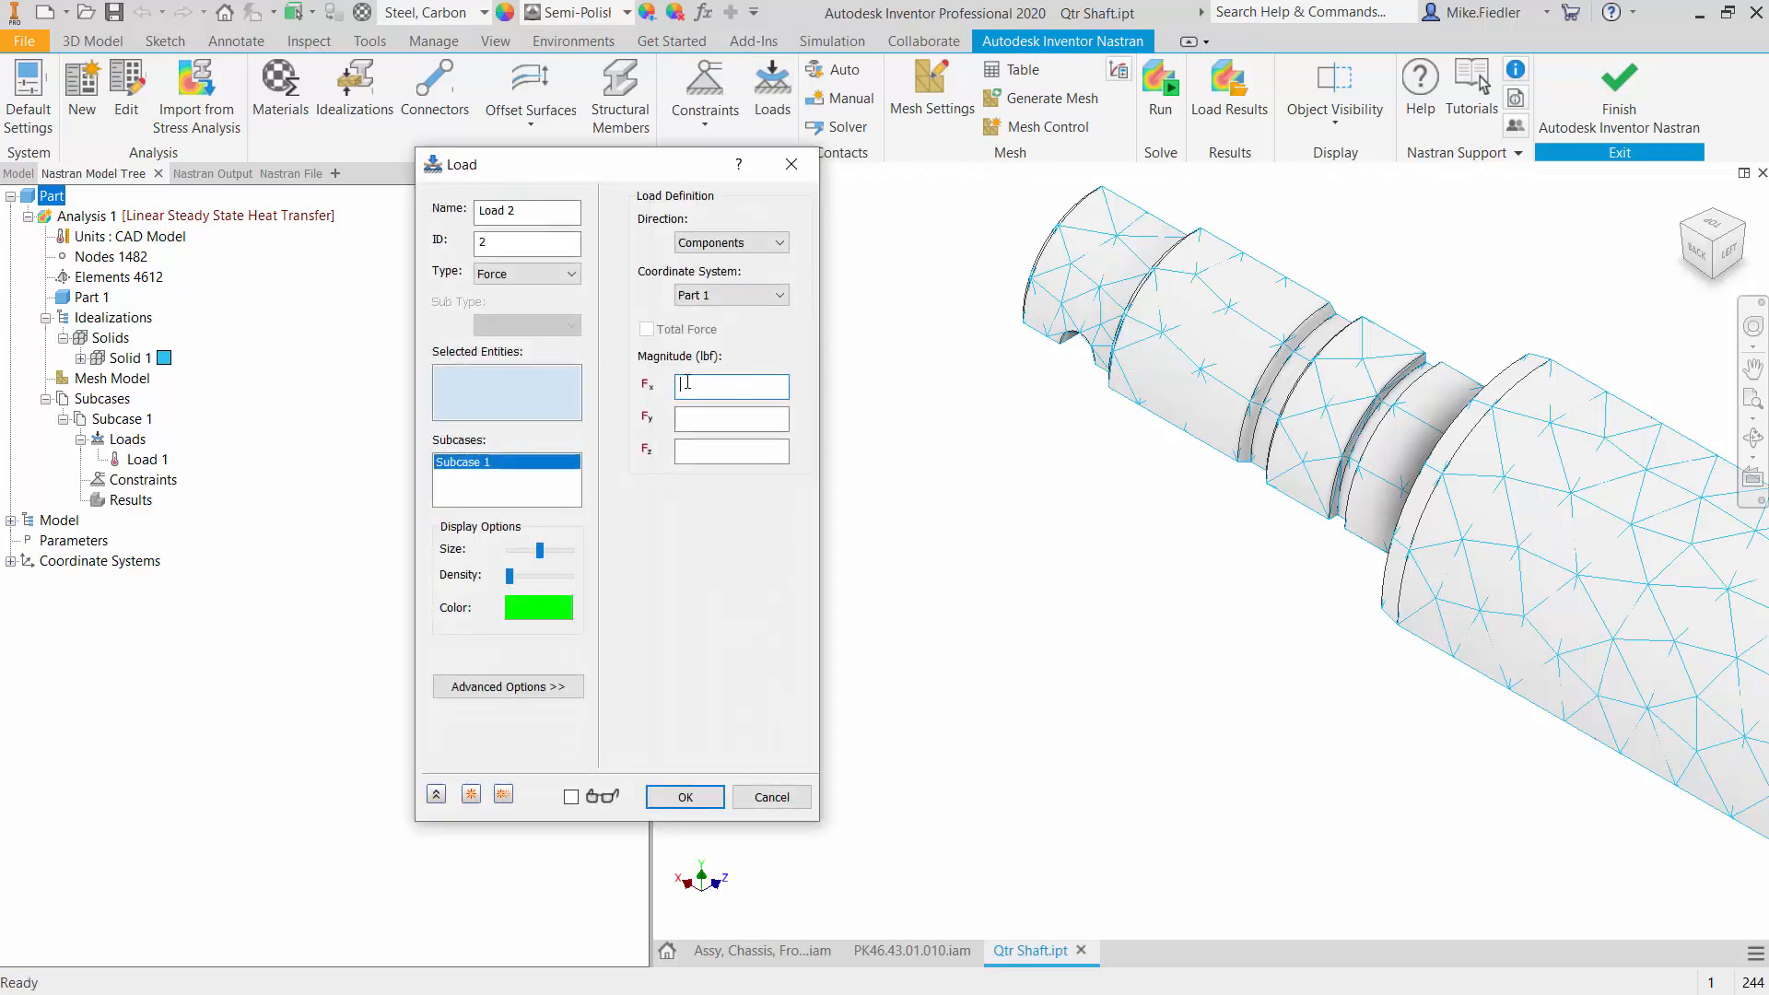
left_click(1426, 491)
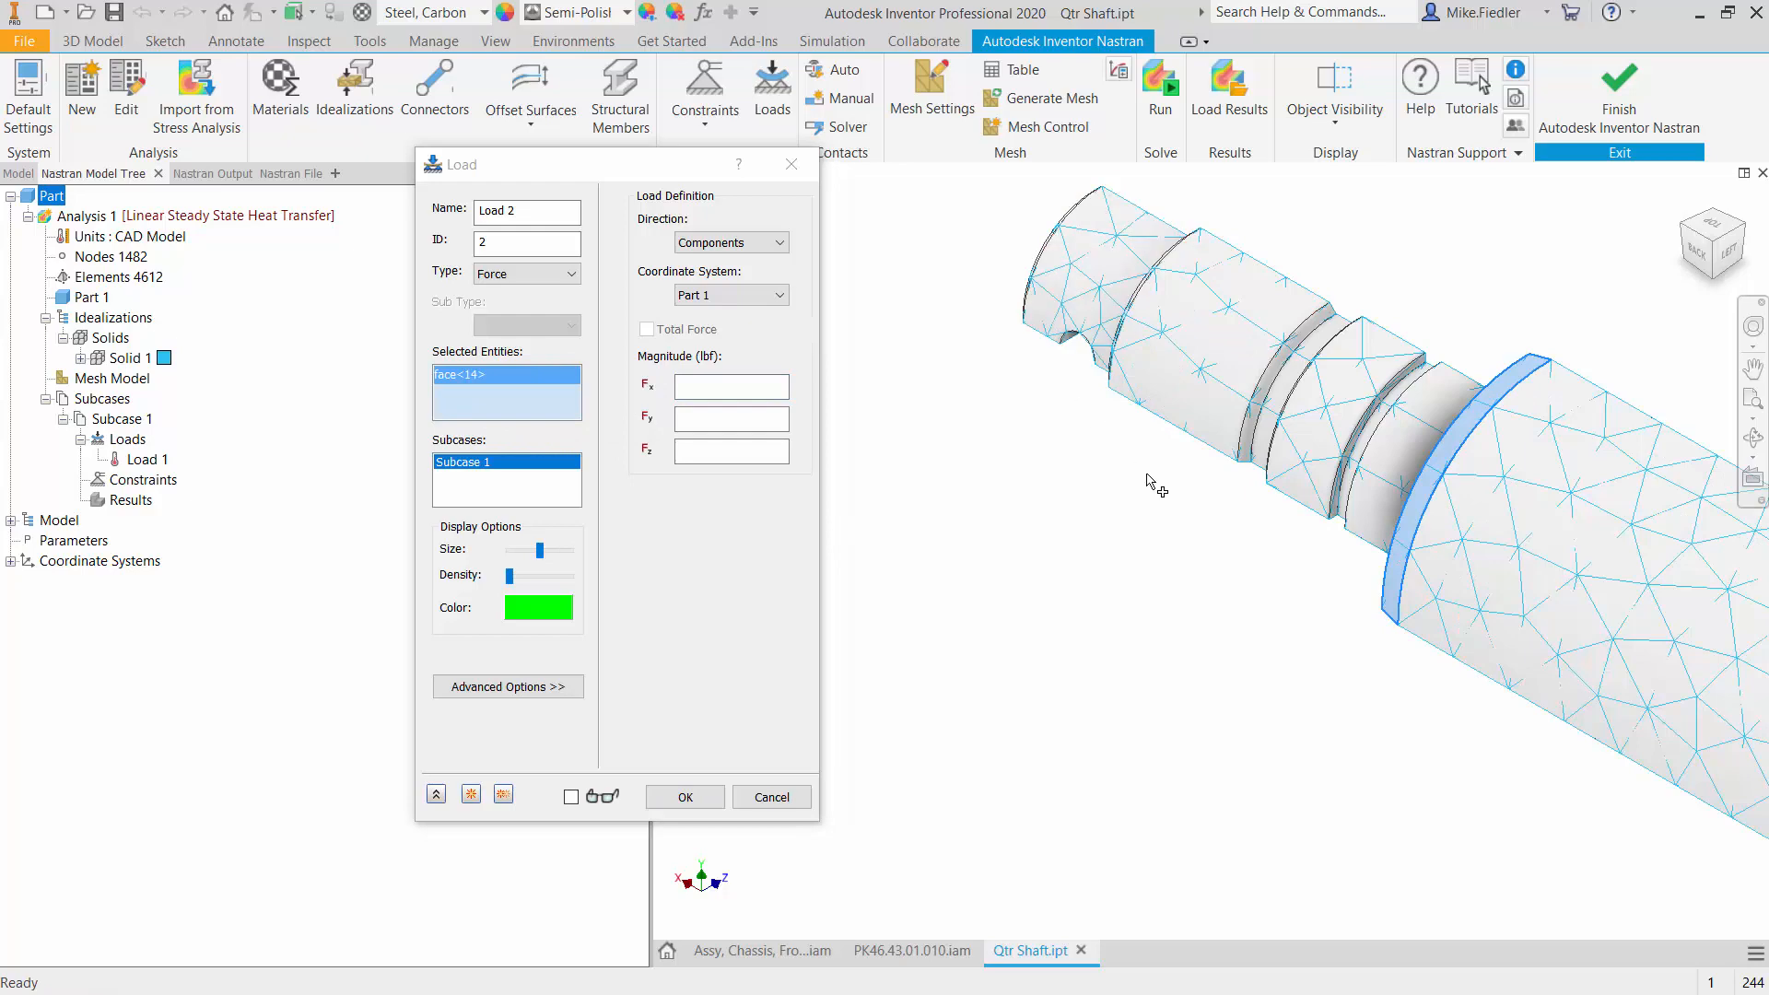
left_click(1396, 464)
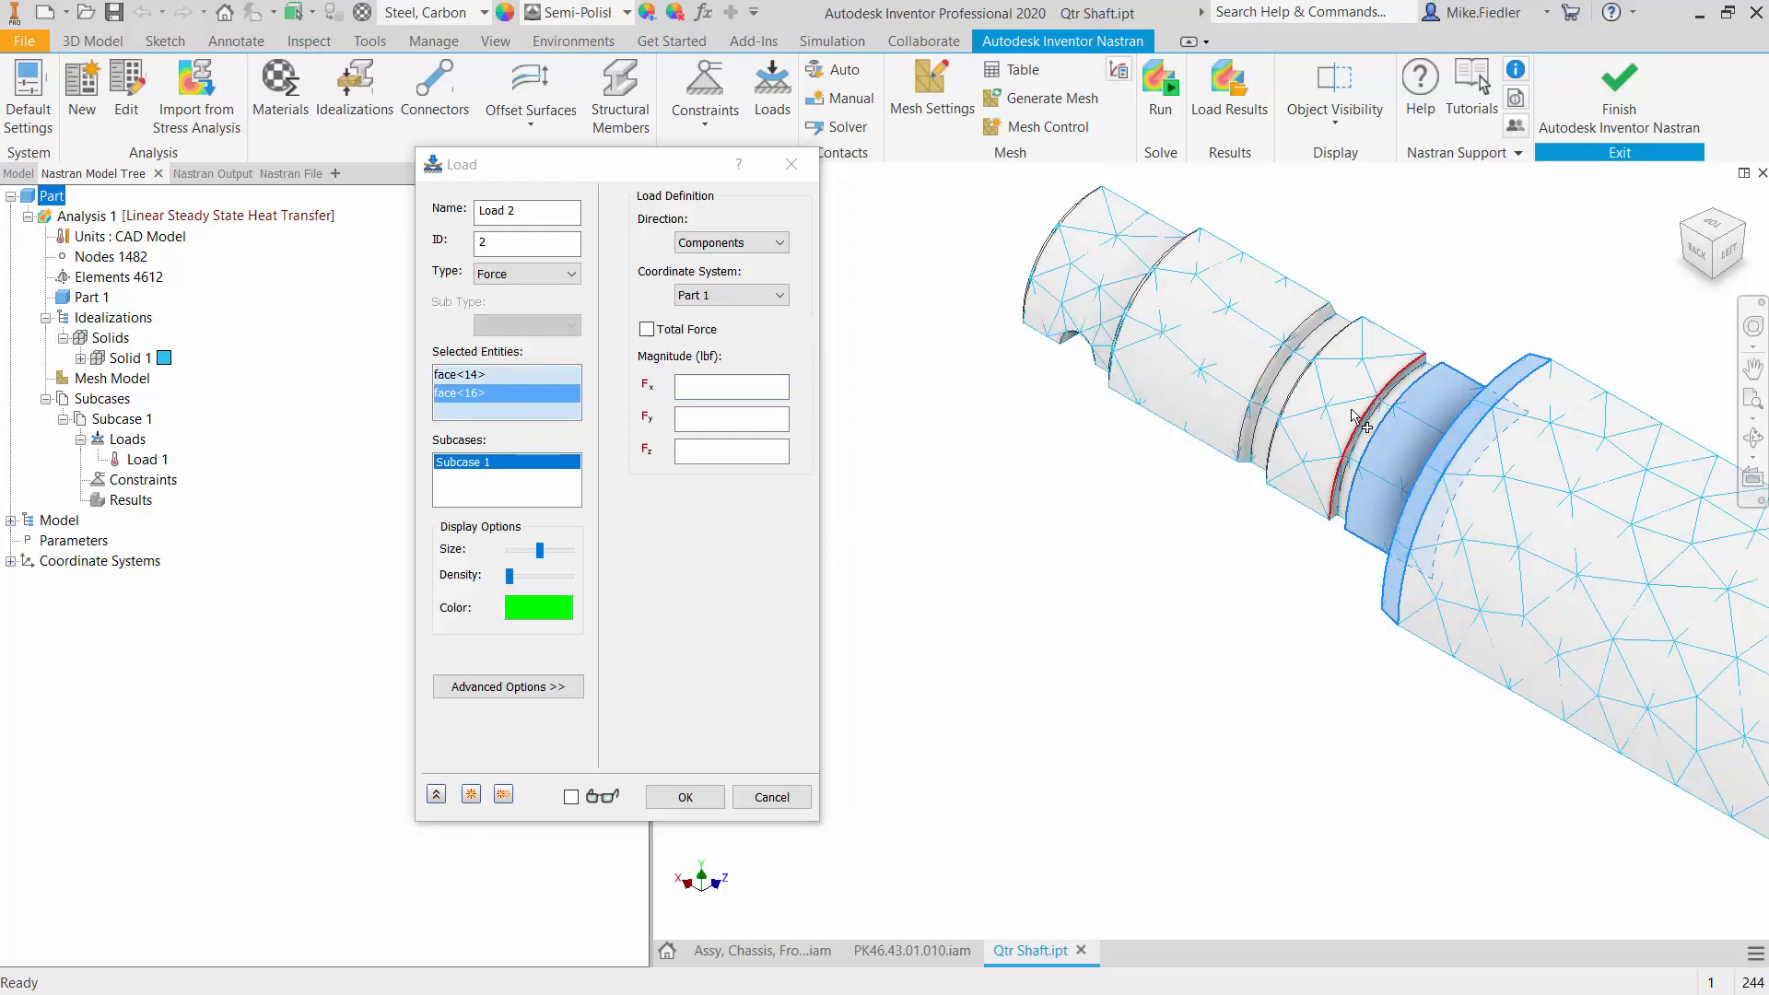
left_click(1353, 414)
left_click(1285, 373)
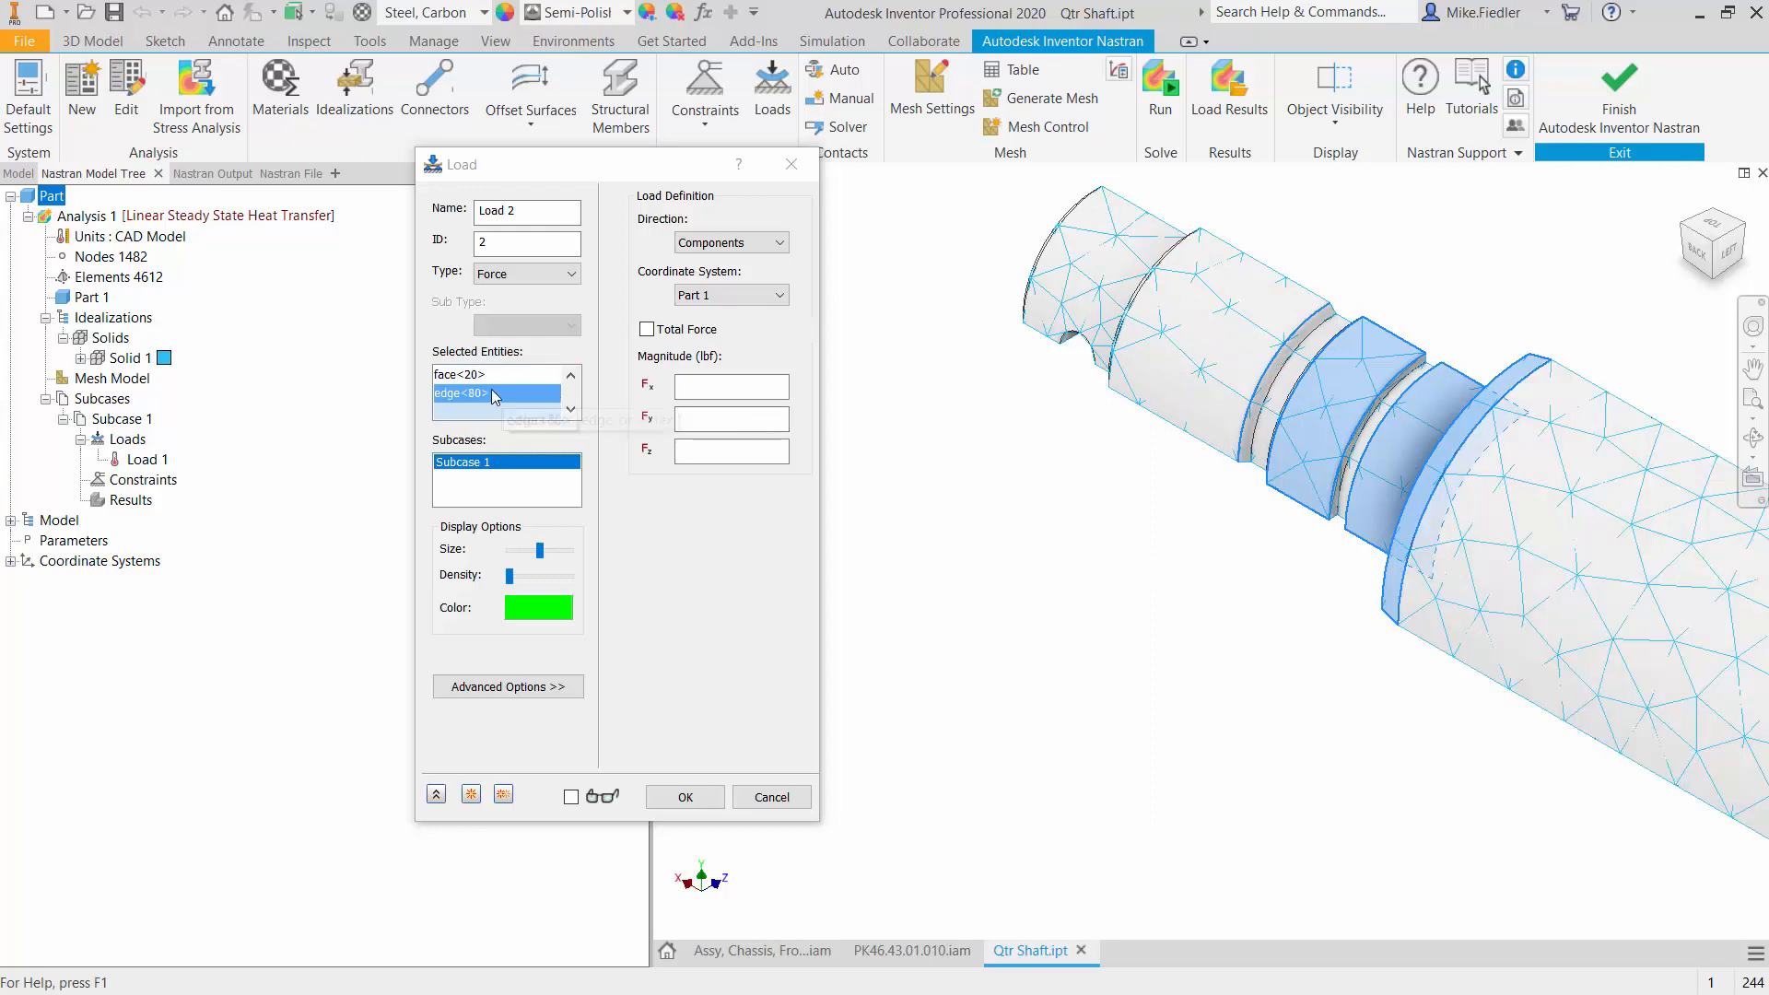
left_click(1202, 353)
left_click(1085, 267)
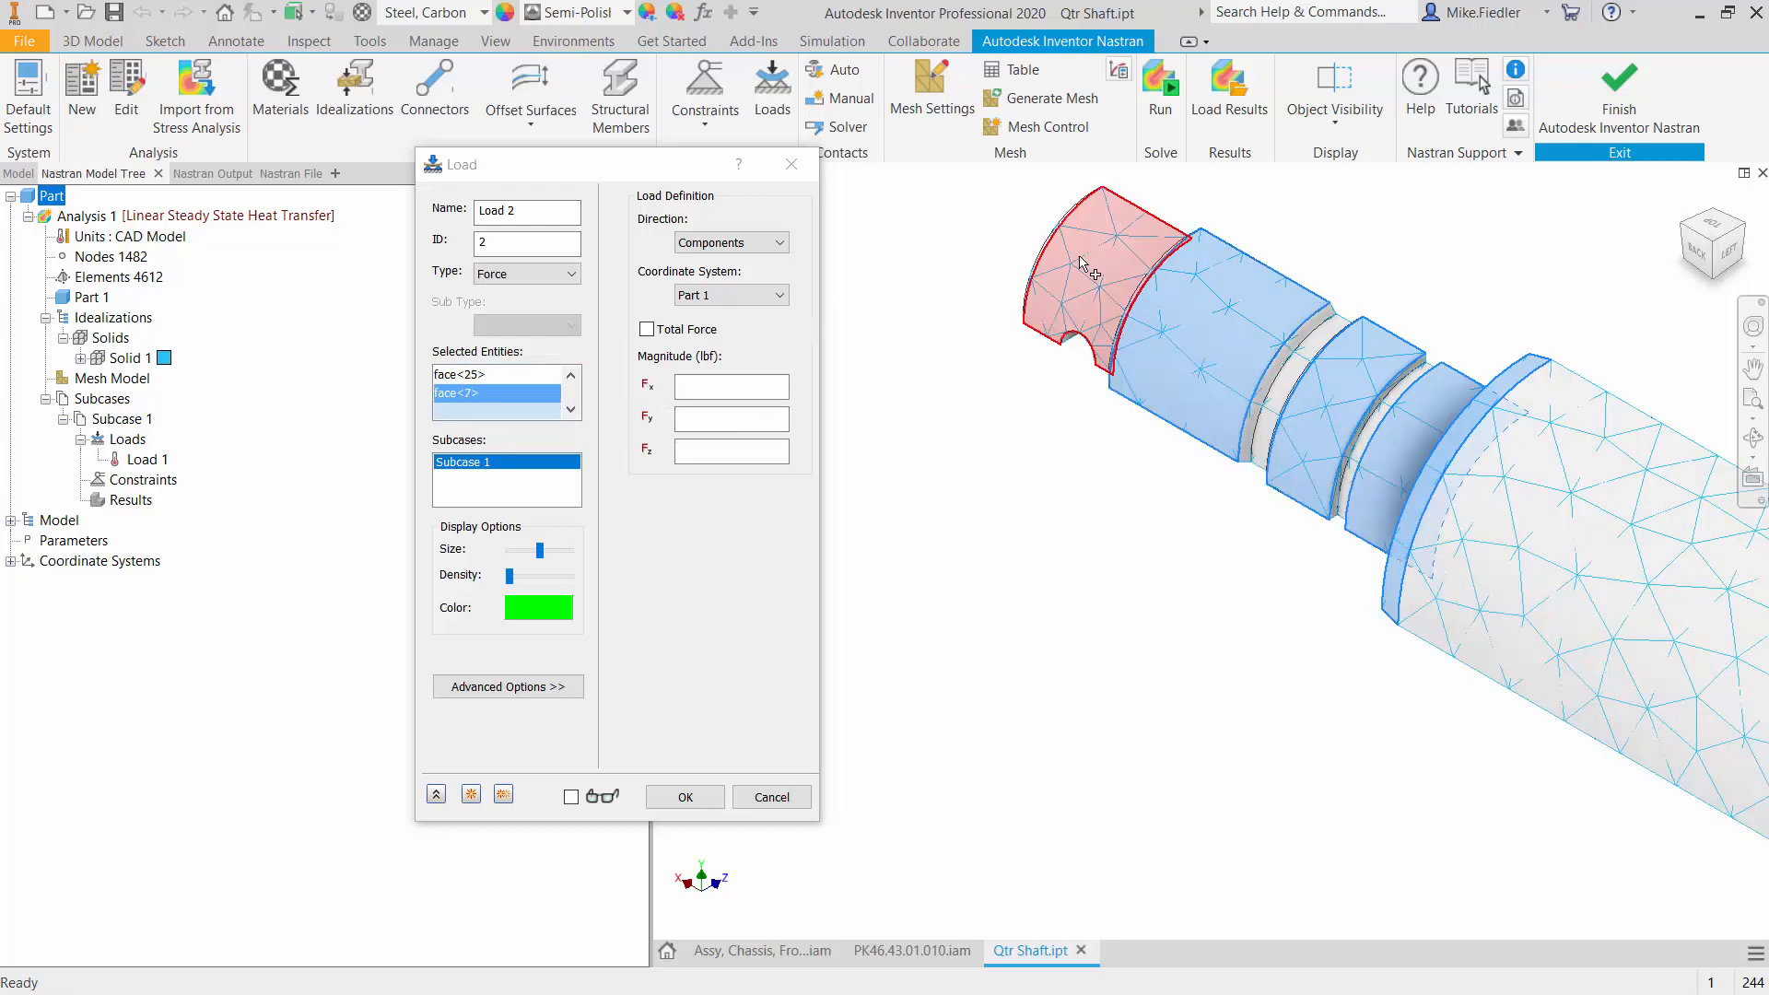
- Add the exposed faces of the two ring grooves at the stepped end to the load's selected entities
left_click(1285, 374)
scroll(1281, 373, "up", 5)
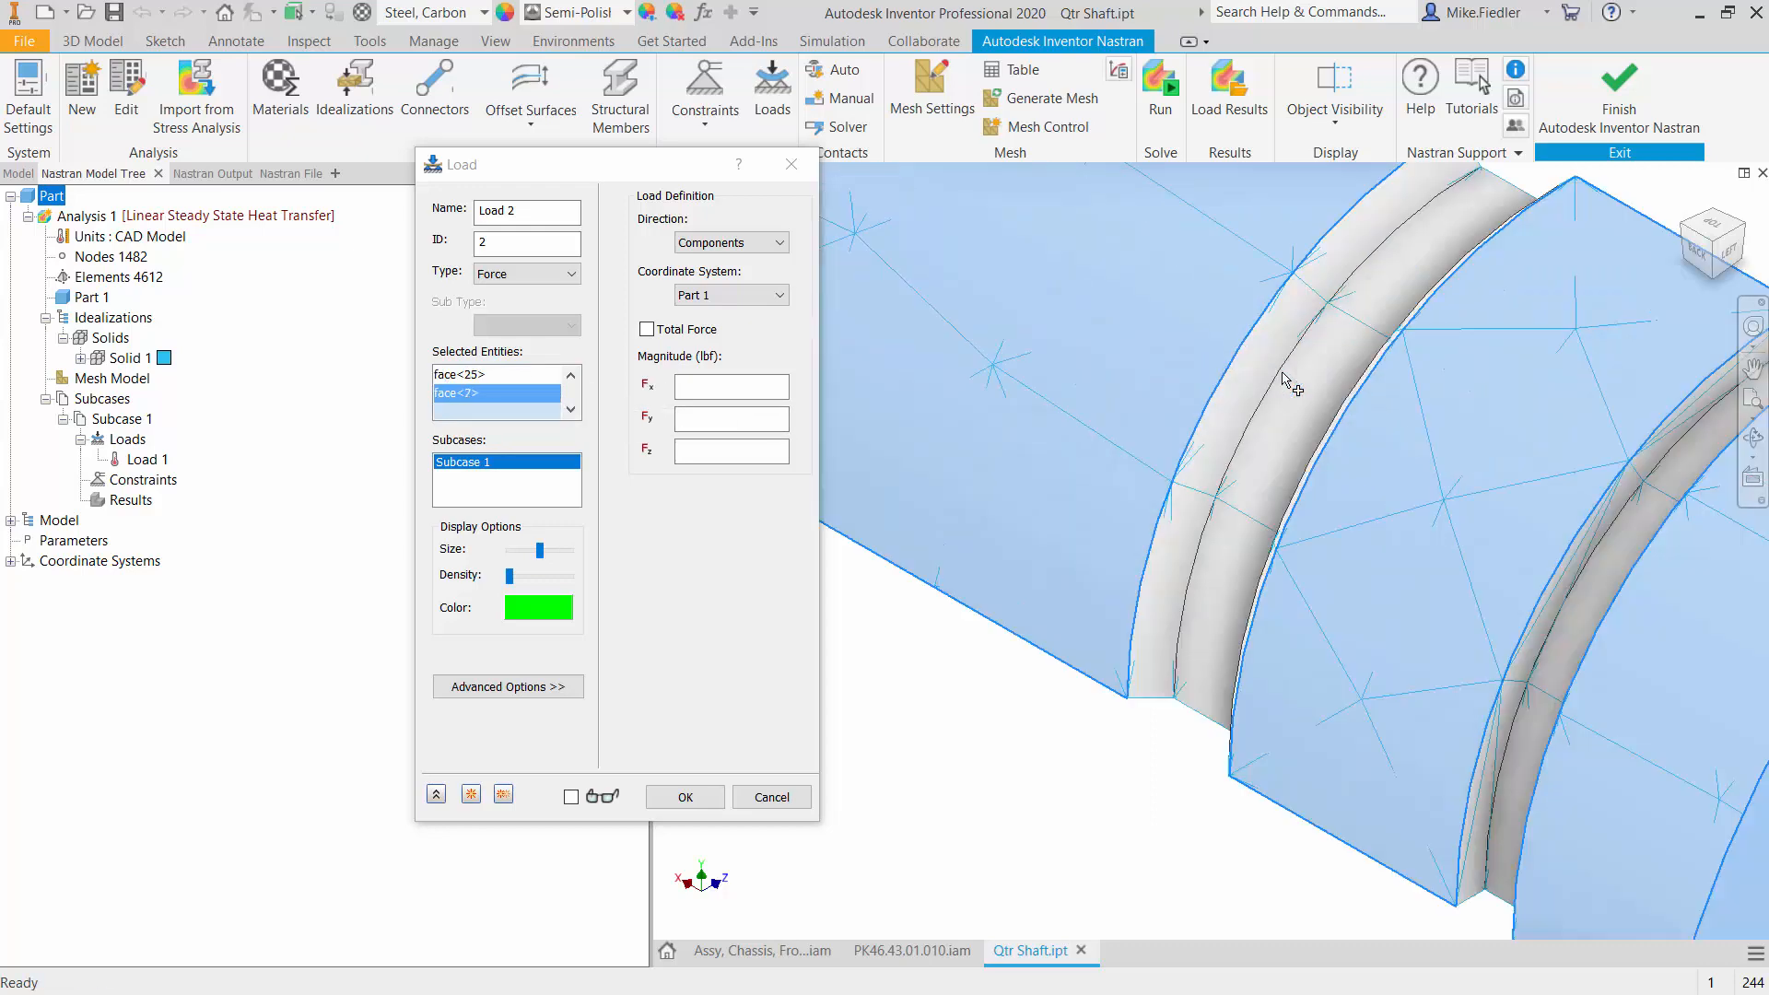
scroll(1237, 362, "down", 2)
left_click(1303, 433)
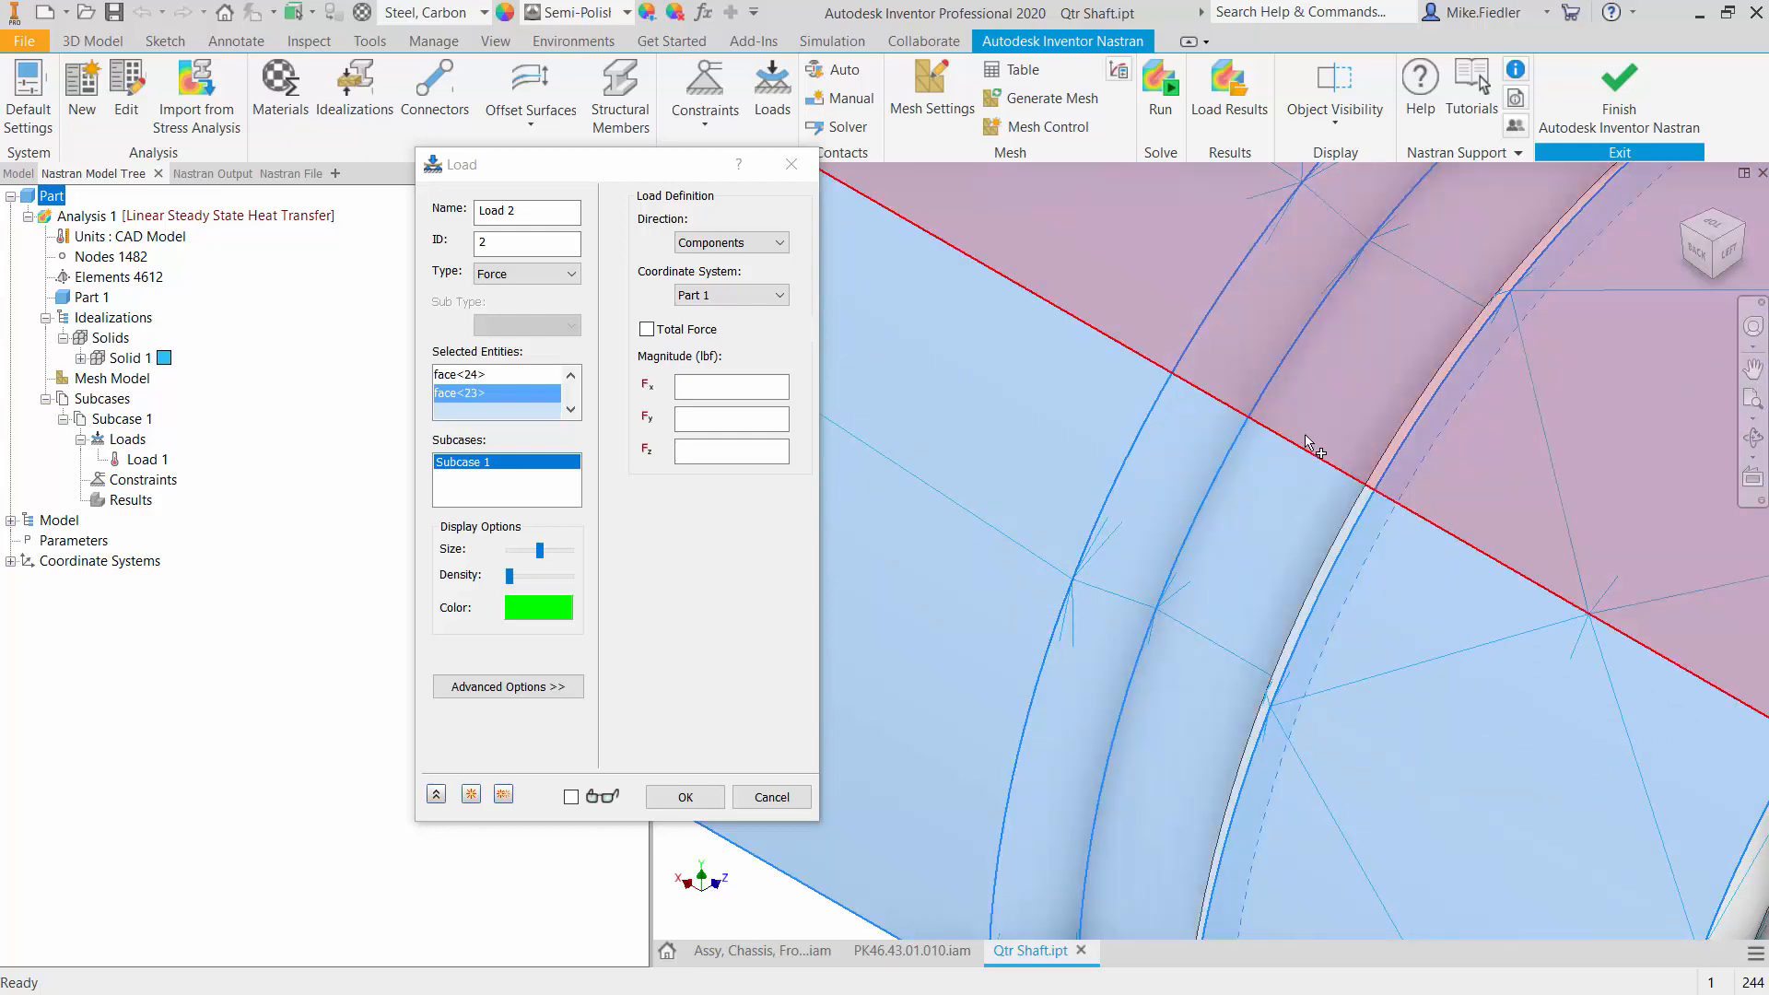
scroll(1308, 437, "down", 4)
scroll(1340, 480, "up", 5)
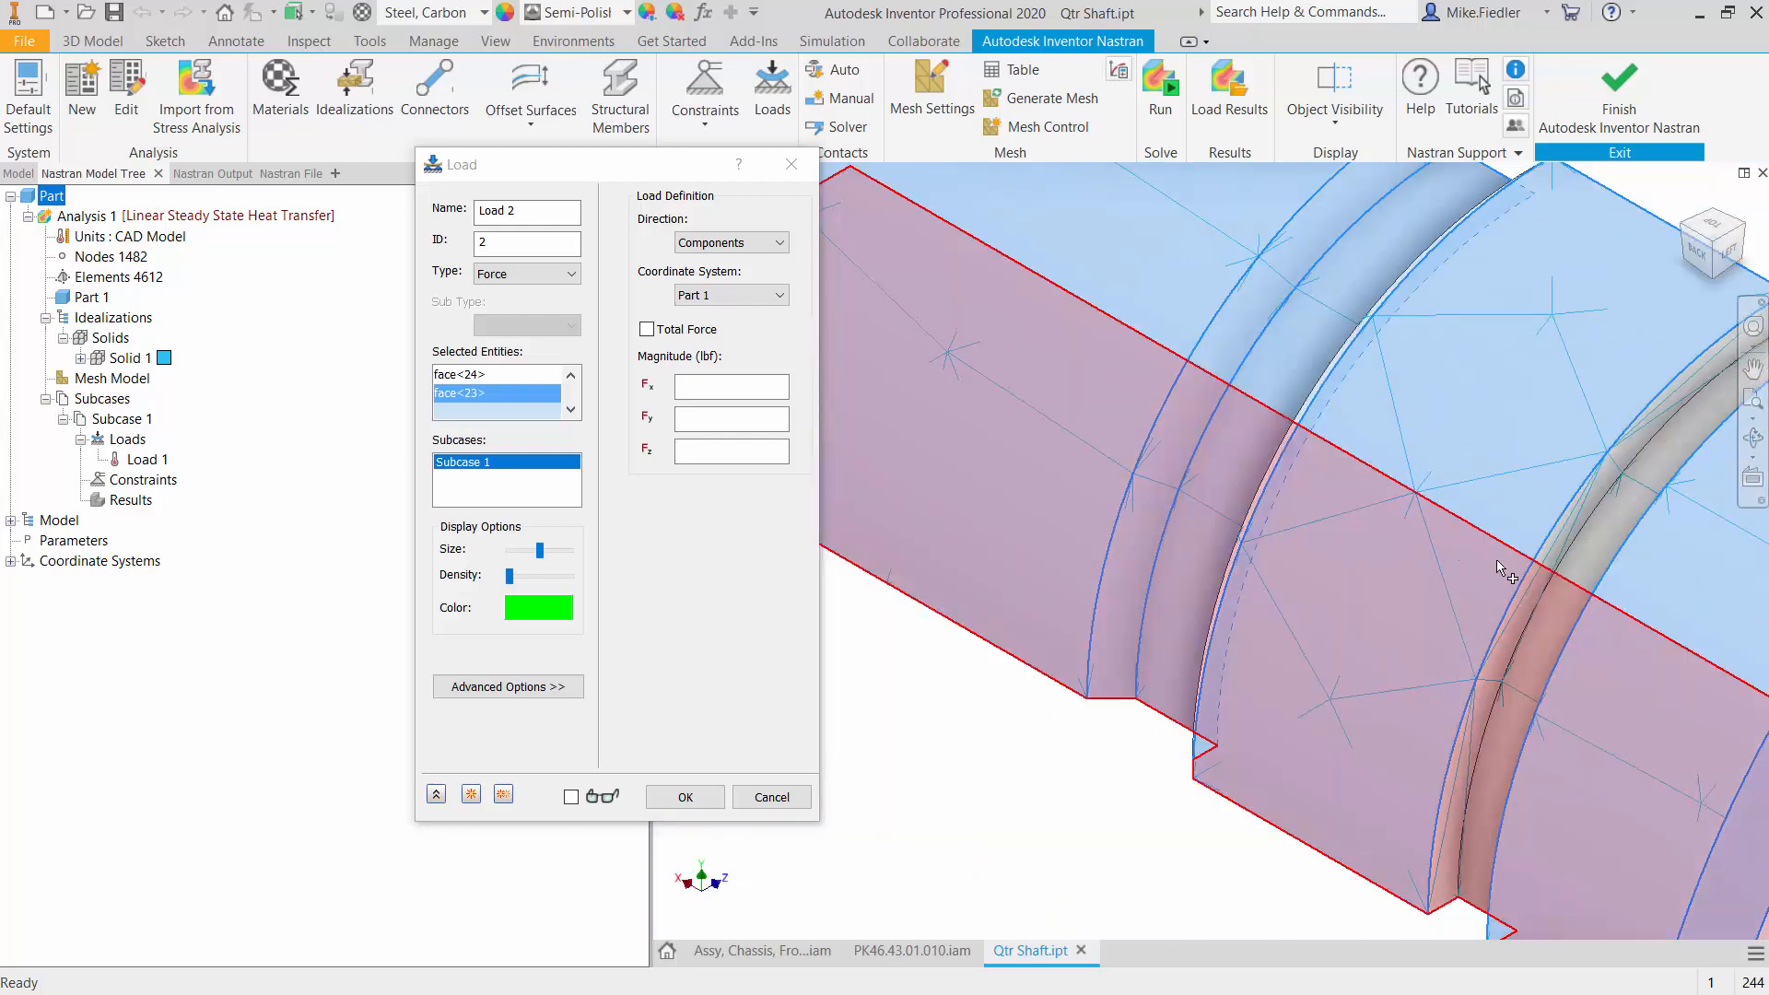
left_click(1555, 597)
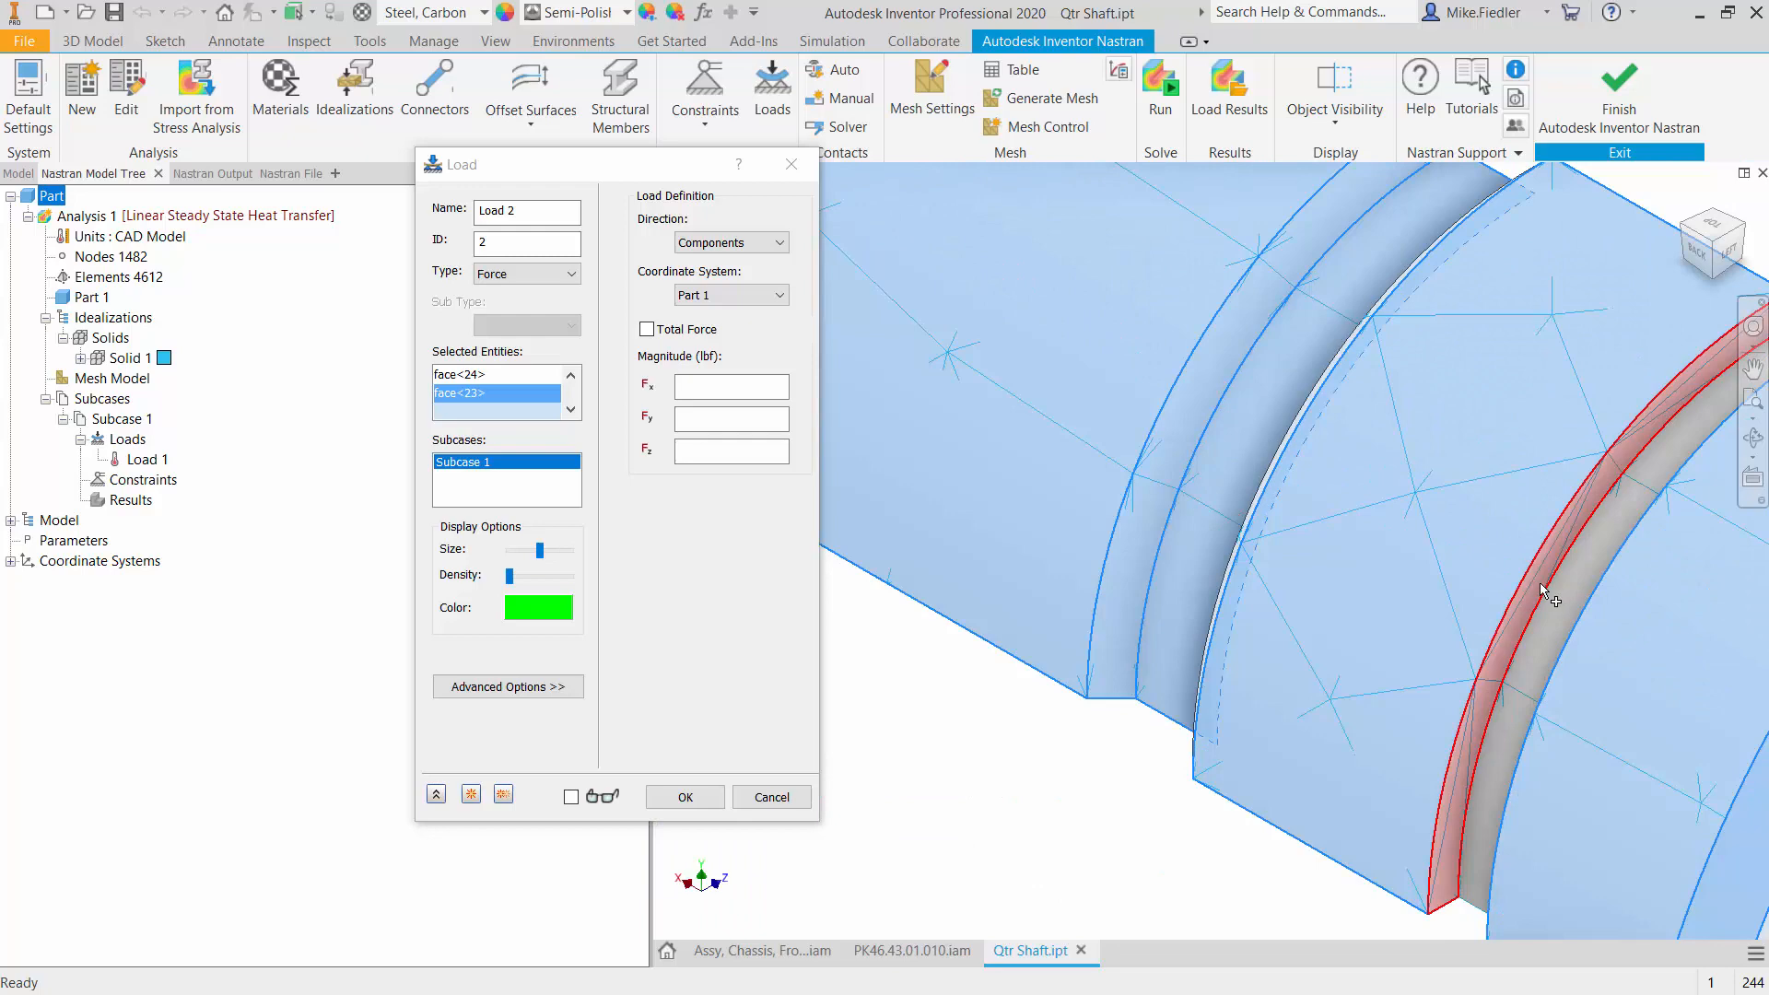
left_click(1561, 600)
scroll(1562, 600, "down", 5)
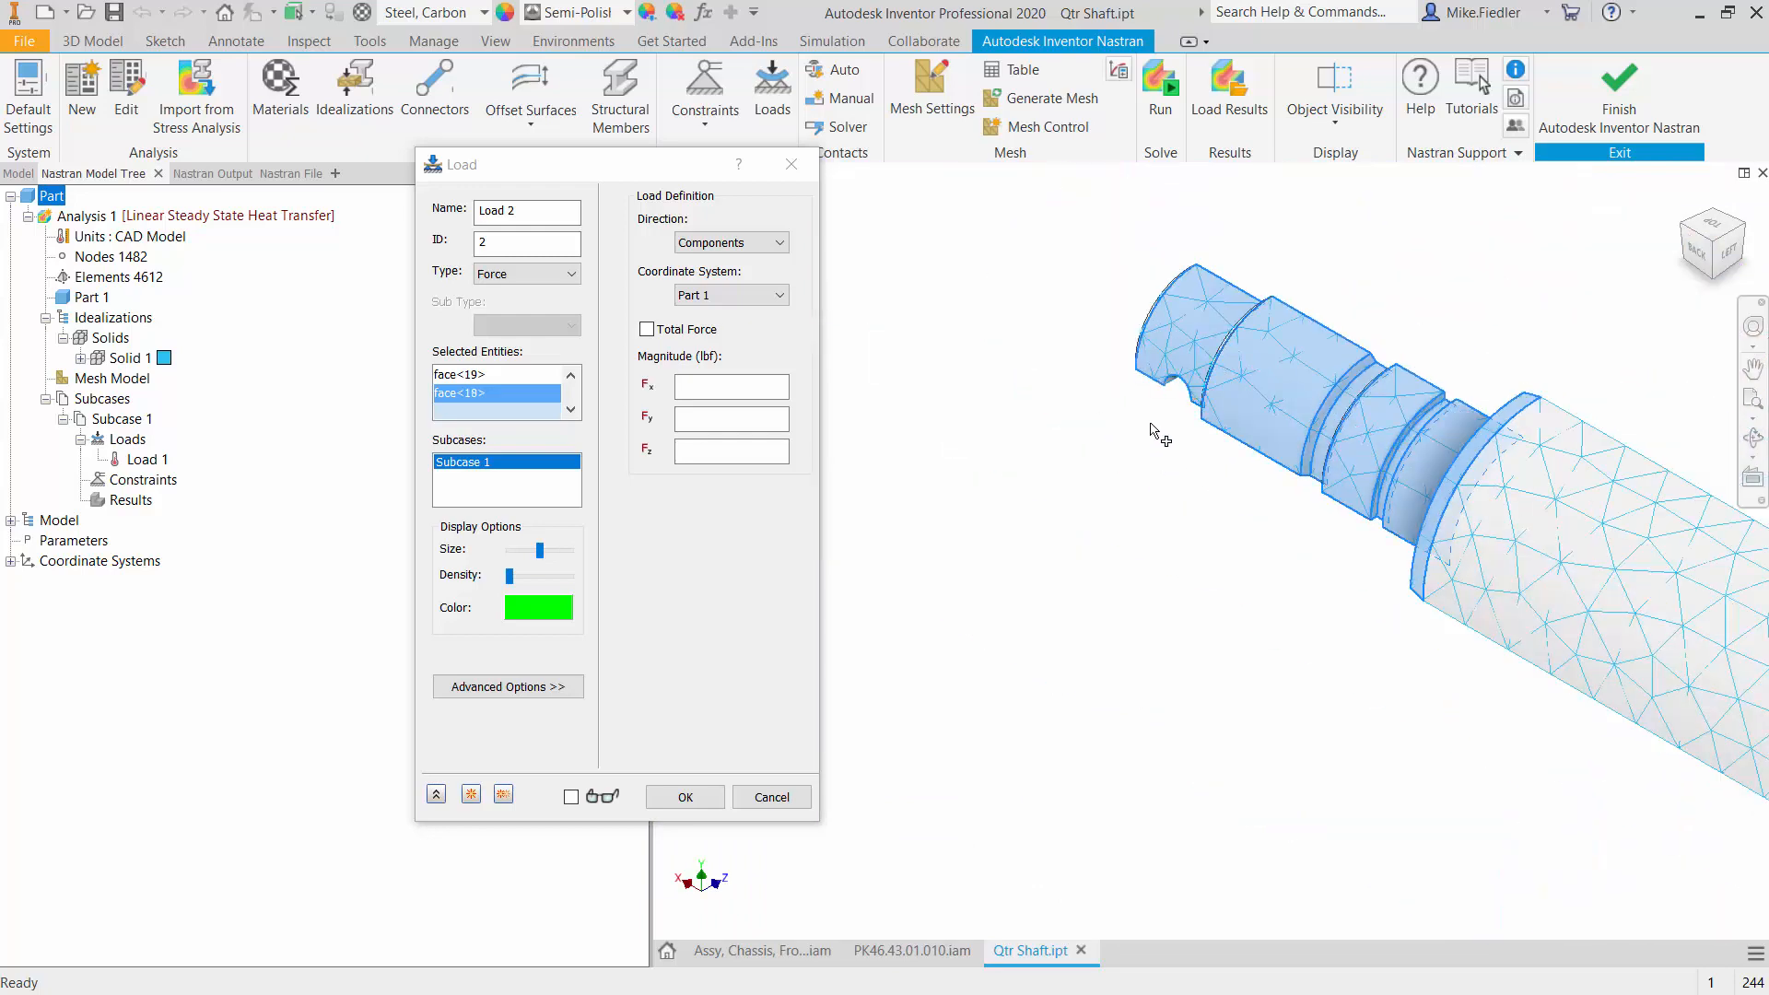
- Add the remaining hidden side walls of the two ring grooves to the load's selected entities
middle_click_drag(1117, 423, 1347, 636, "shift")
scroll(1446, 747, "up", 5)
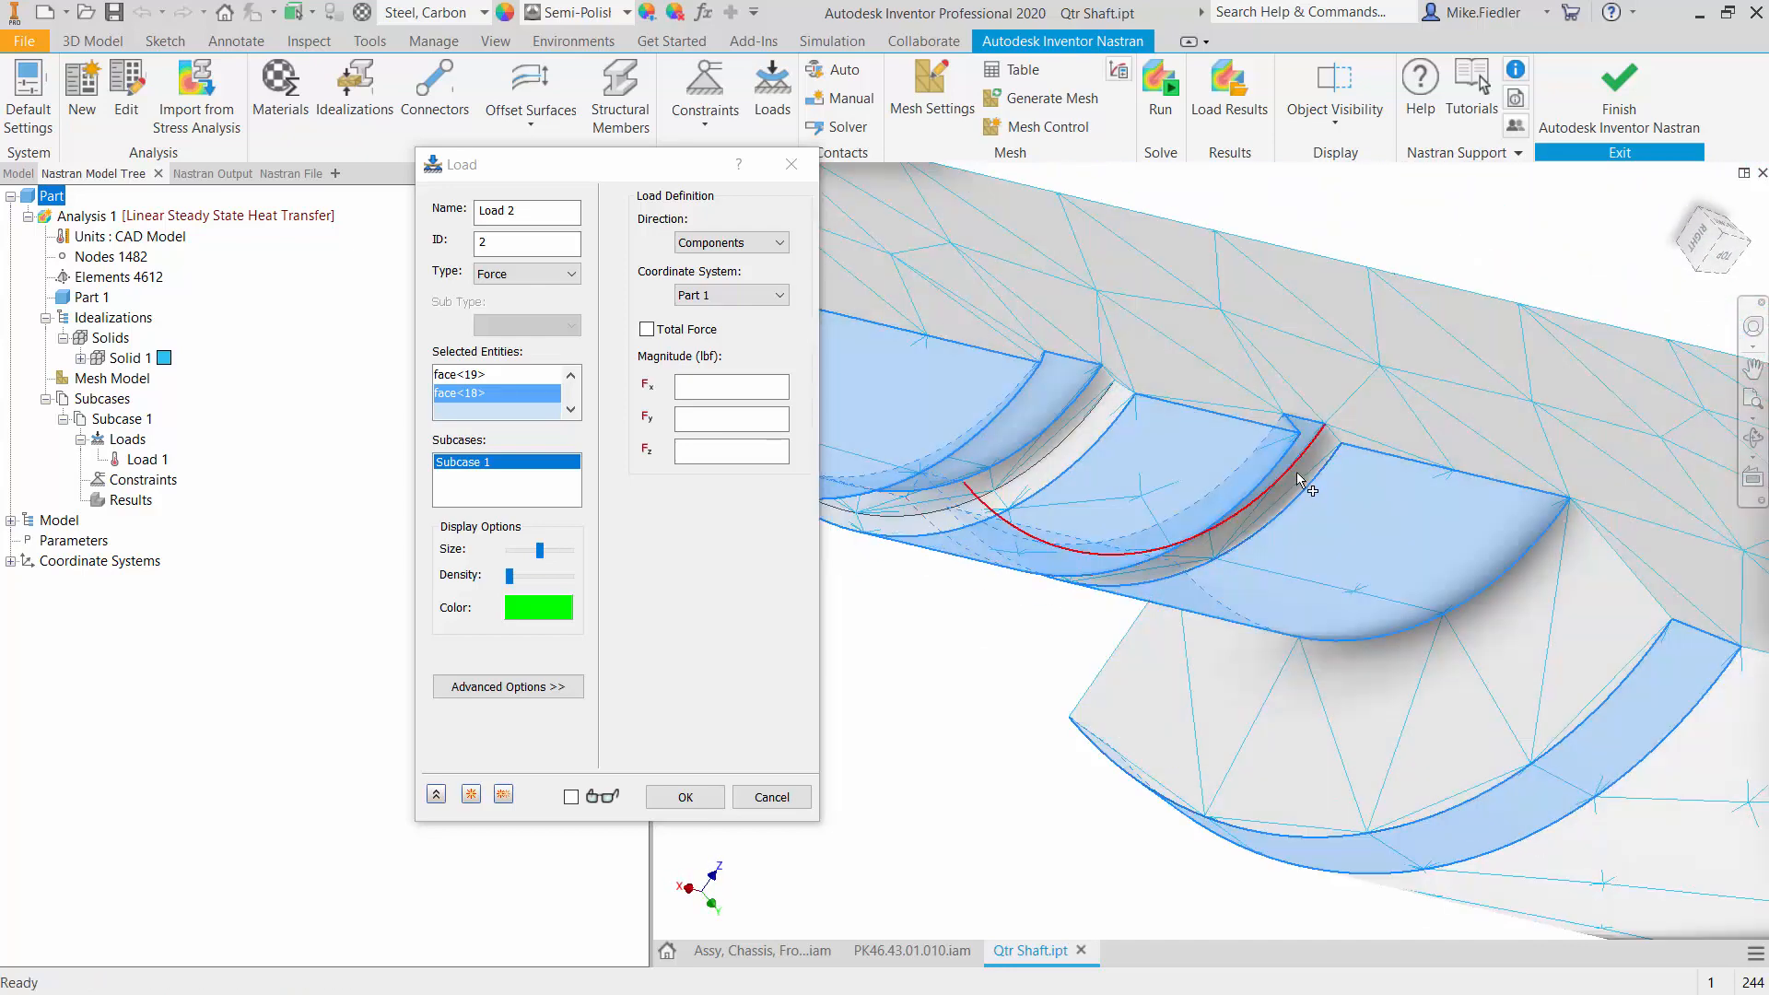
left_click(1294, 470)
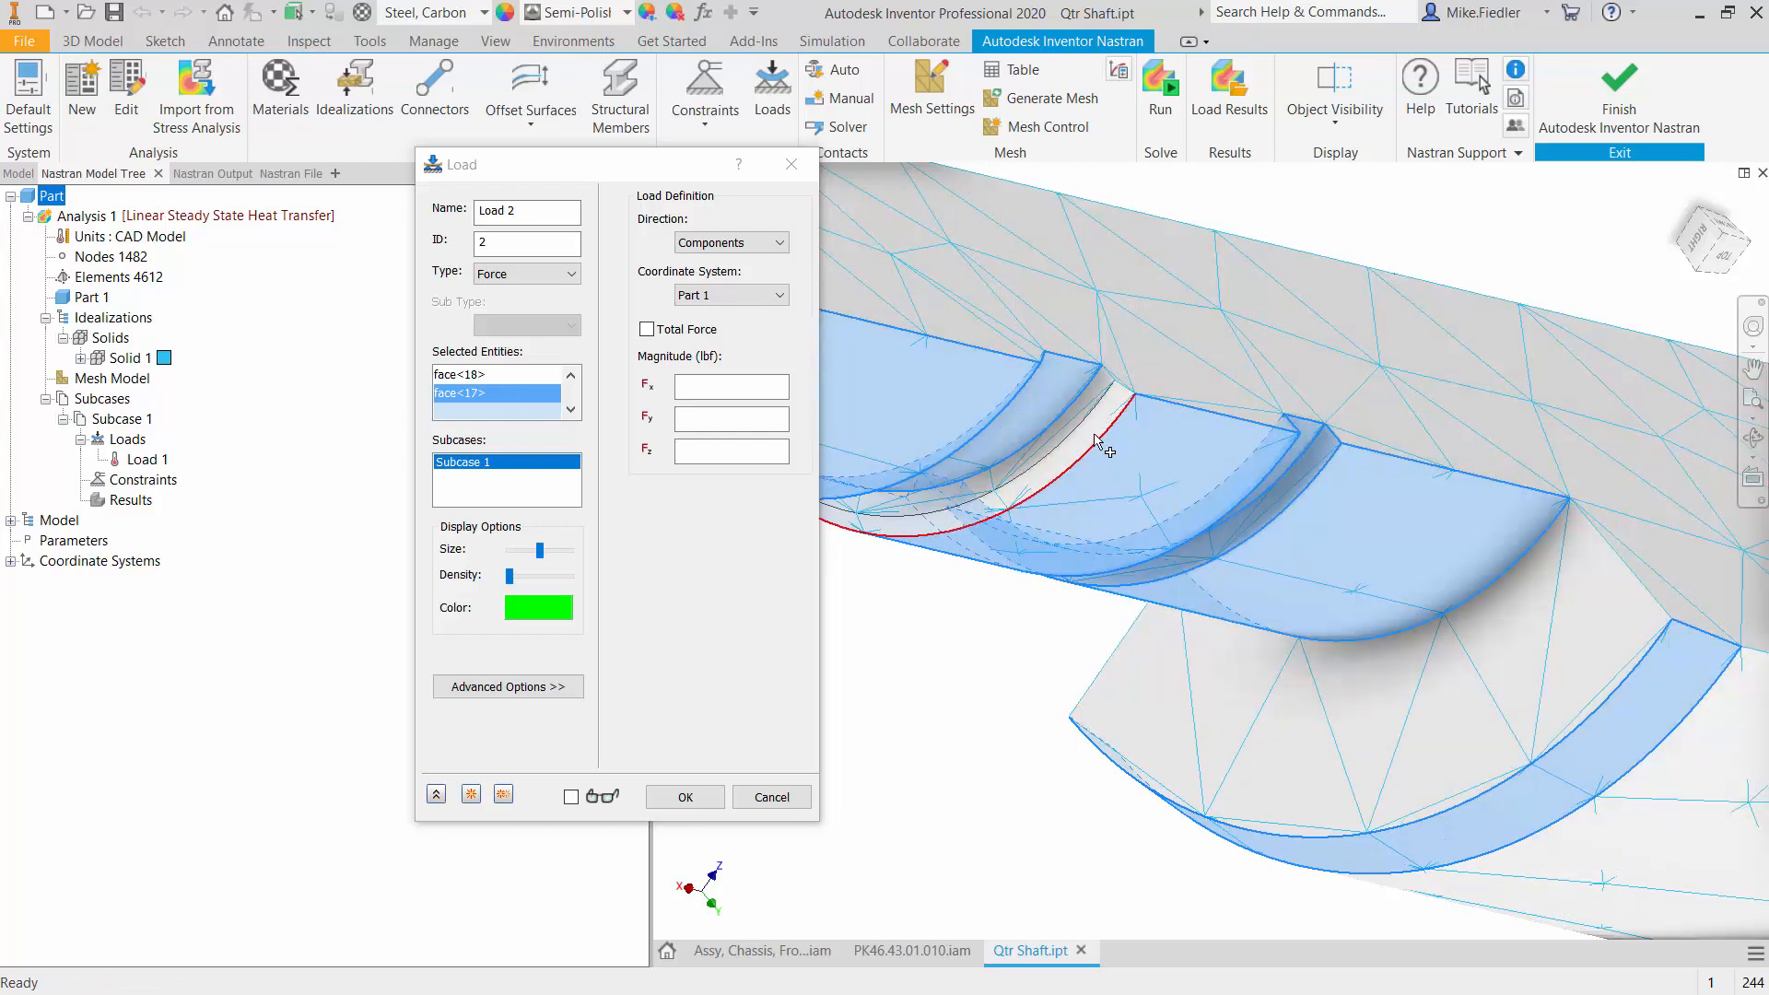
left_click(1087, 411)
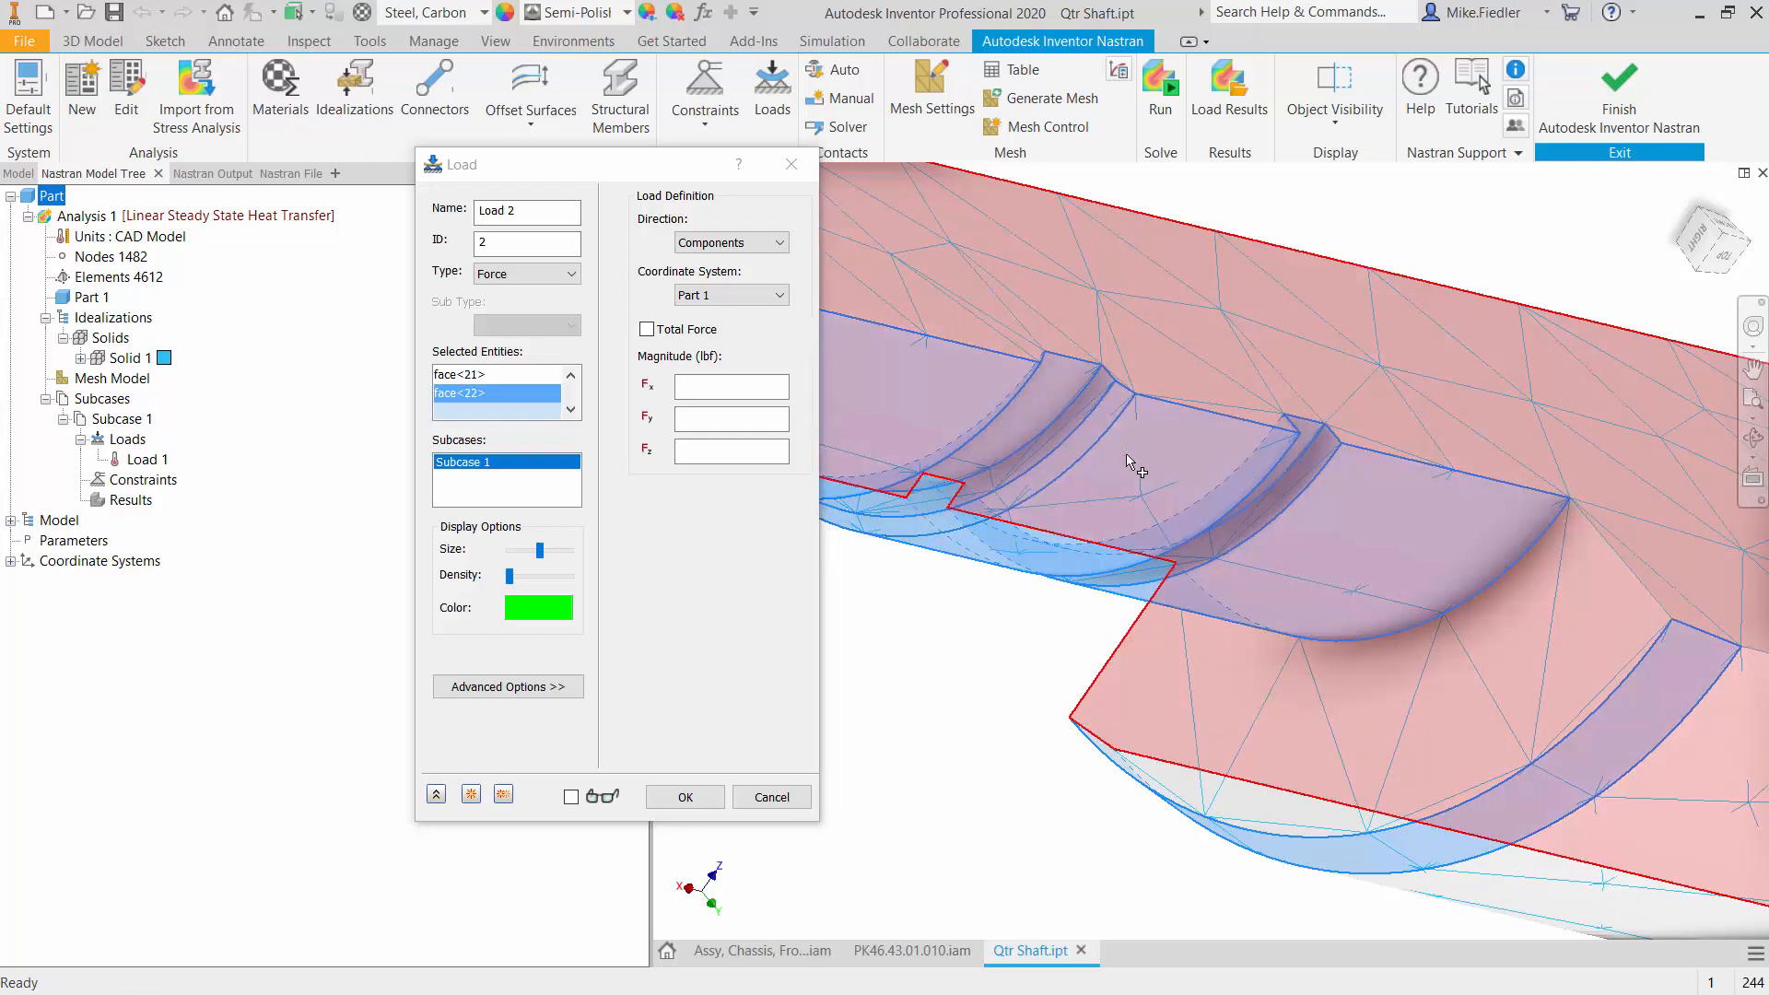
scroll(1105, 433, "down", 5)
scroll(1122, 514, "up", 5)
scroll(1122, 514, "down", 5)
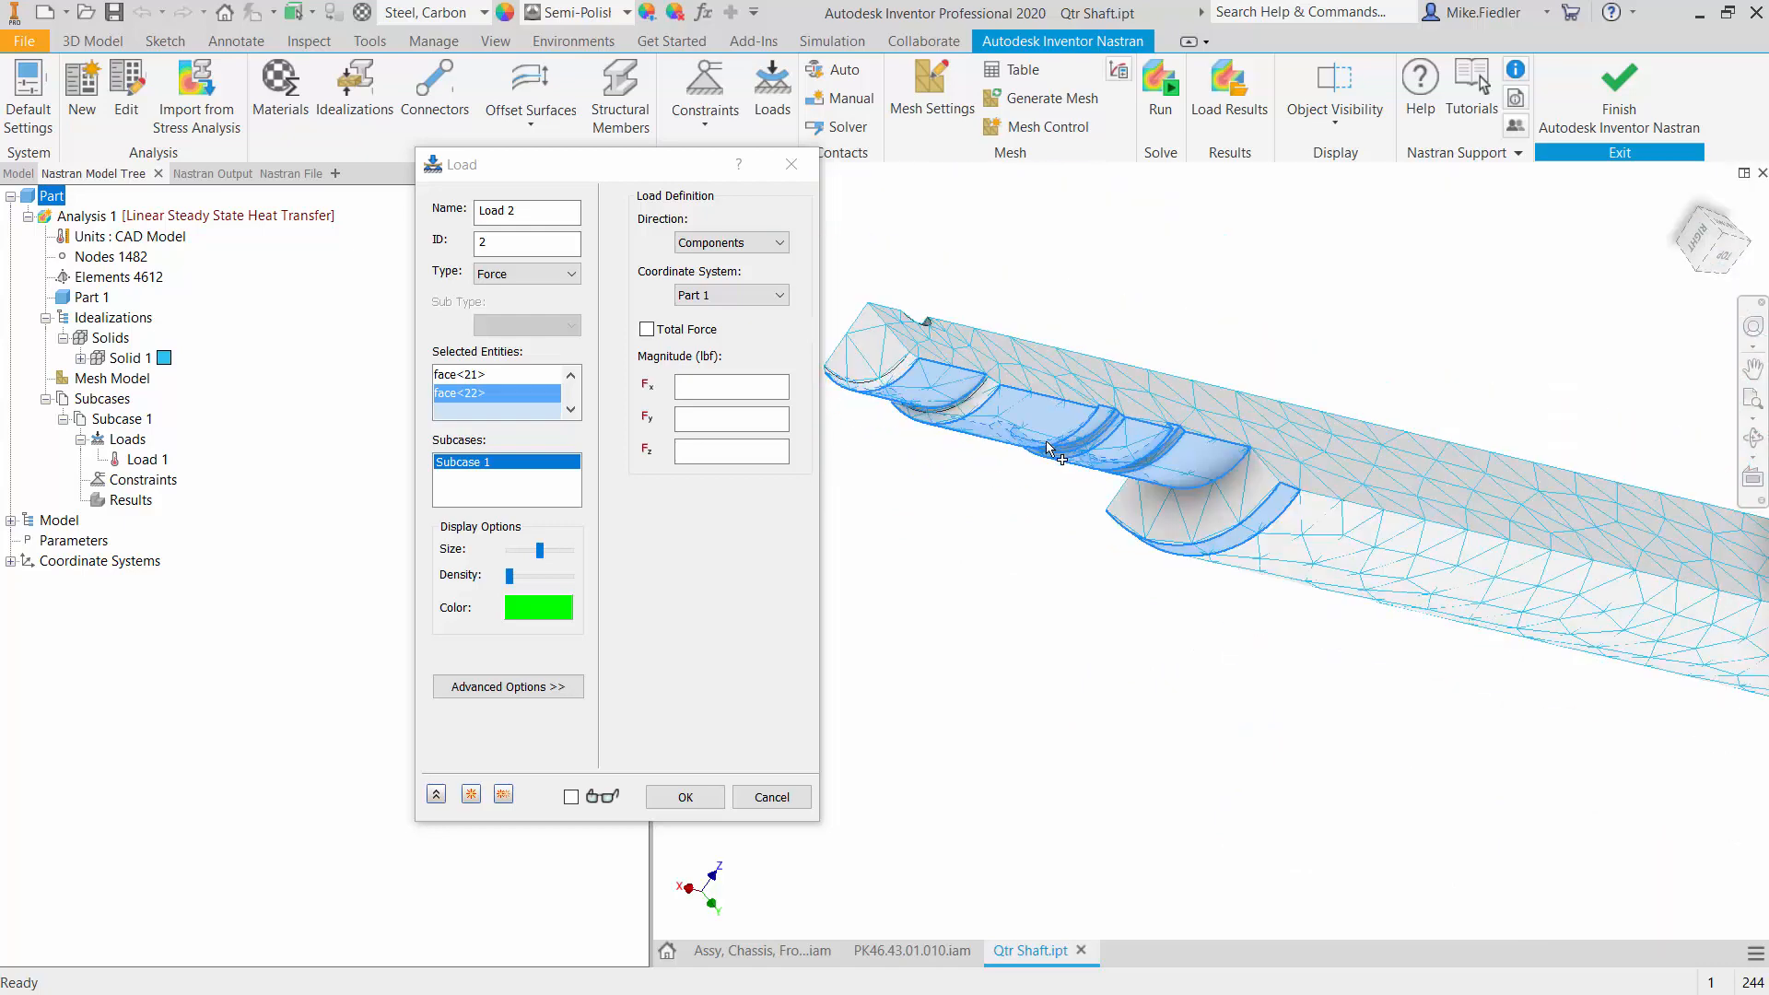
- Add the flat shoulder face and the two narrow step faces behind the end journal to the load's selected entities
scroll(1308, 457, "up", 3)
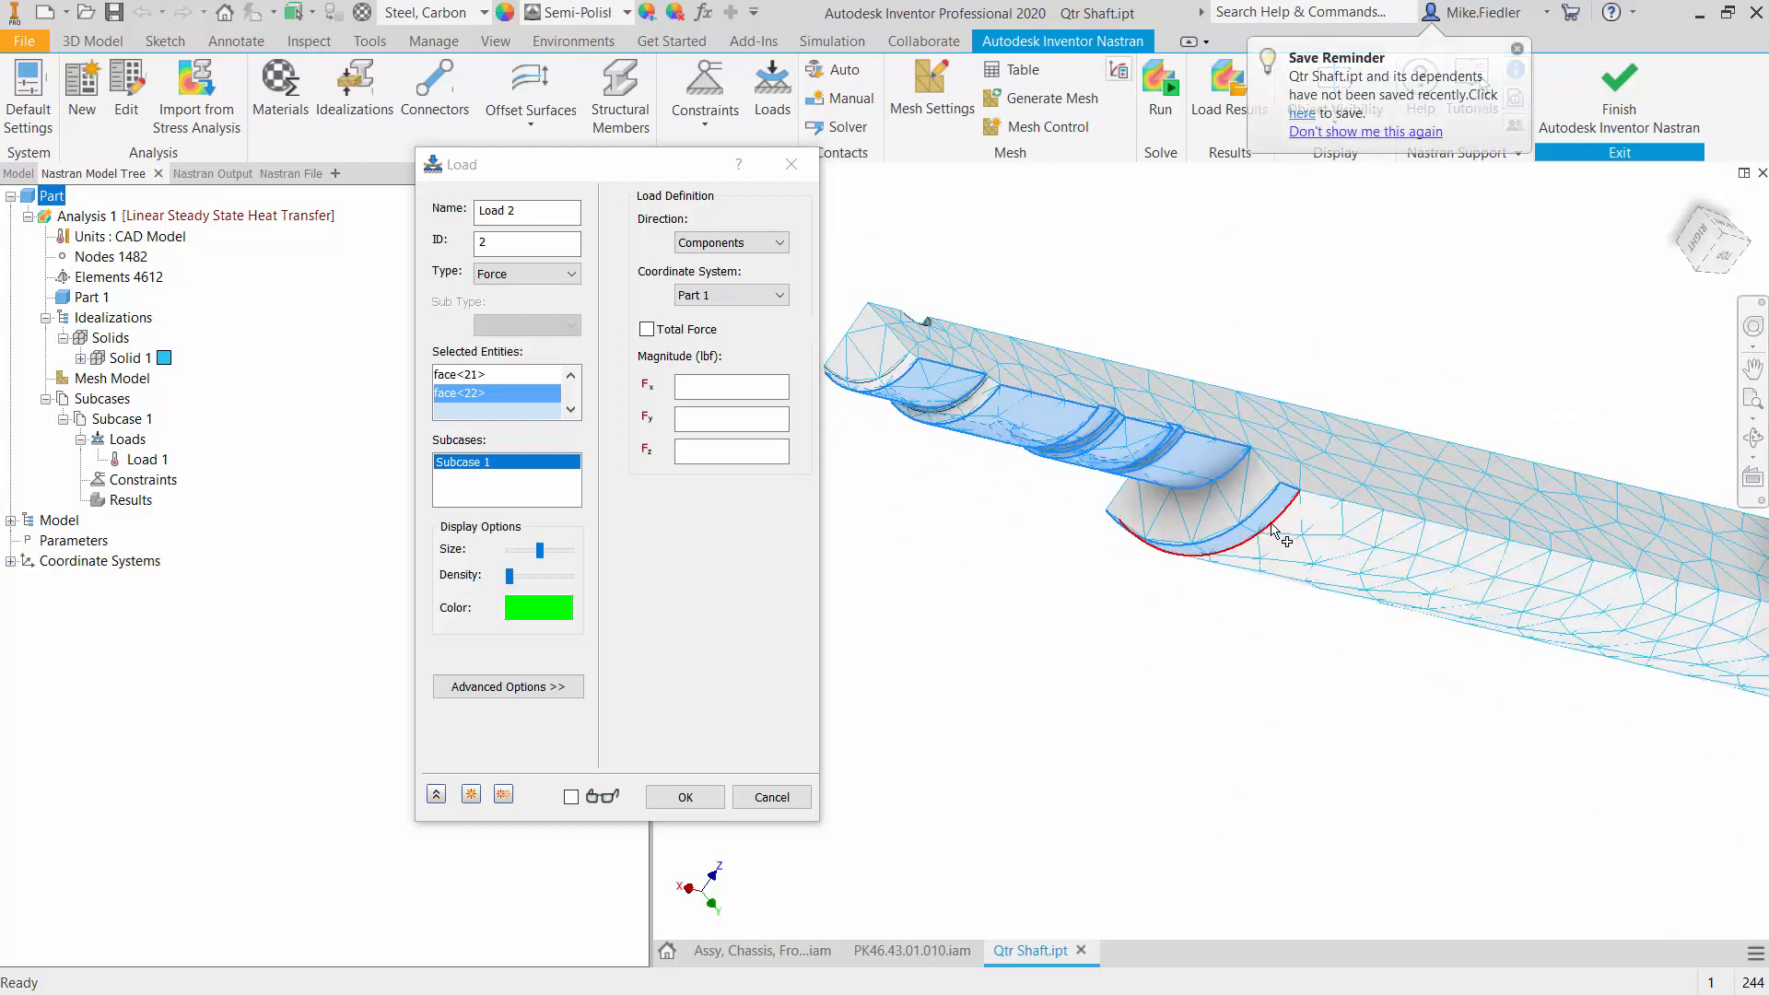
left_click(1234, 511)
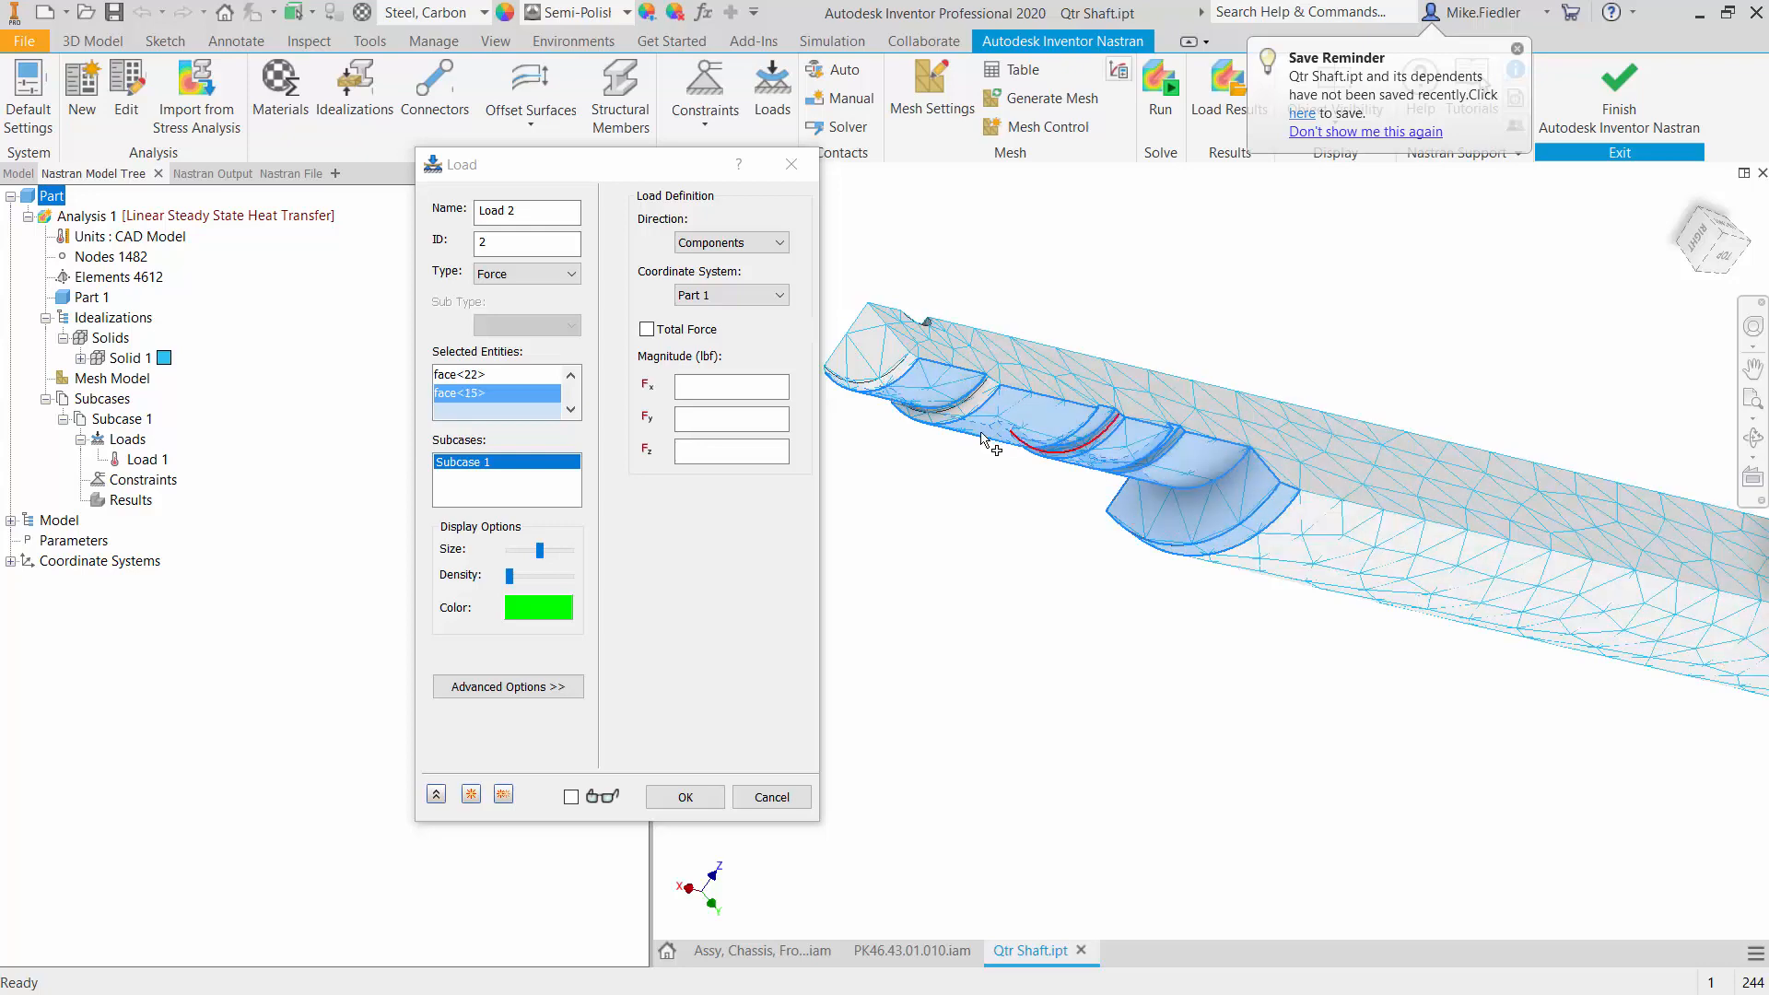
scroll(1119, 503, "up", 4)
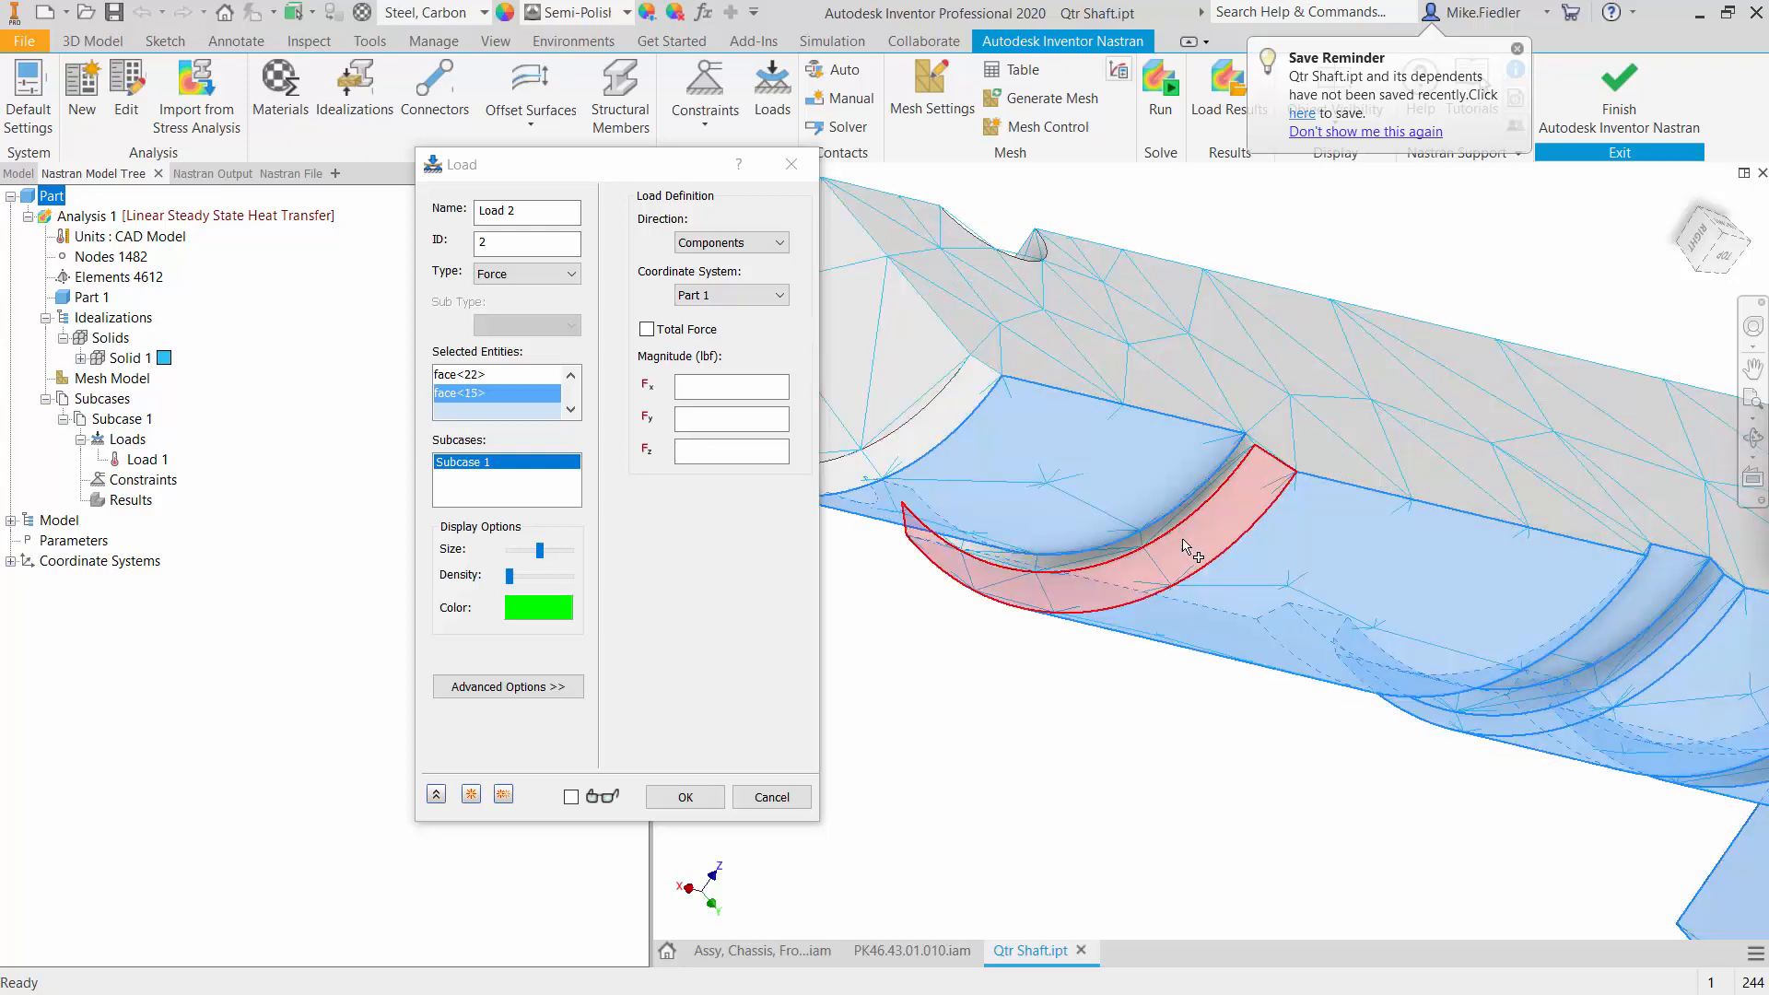
left_click(1120, 502)
scroll(1202, 458, "up", 5)
scroll(1200, 453, "down", 5)
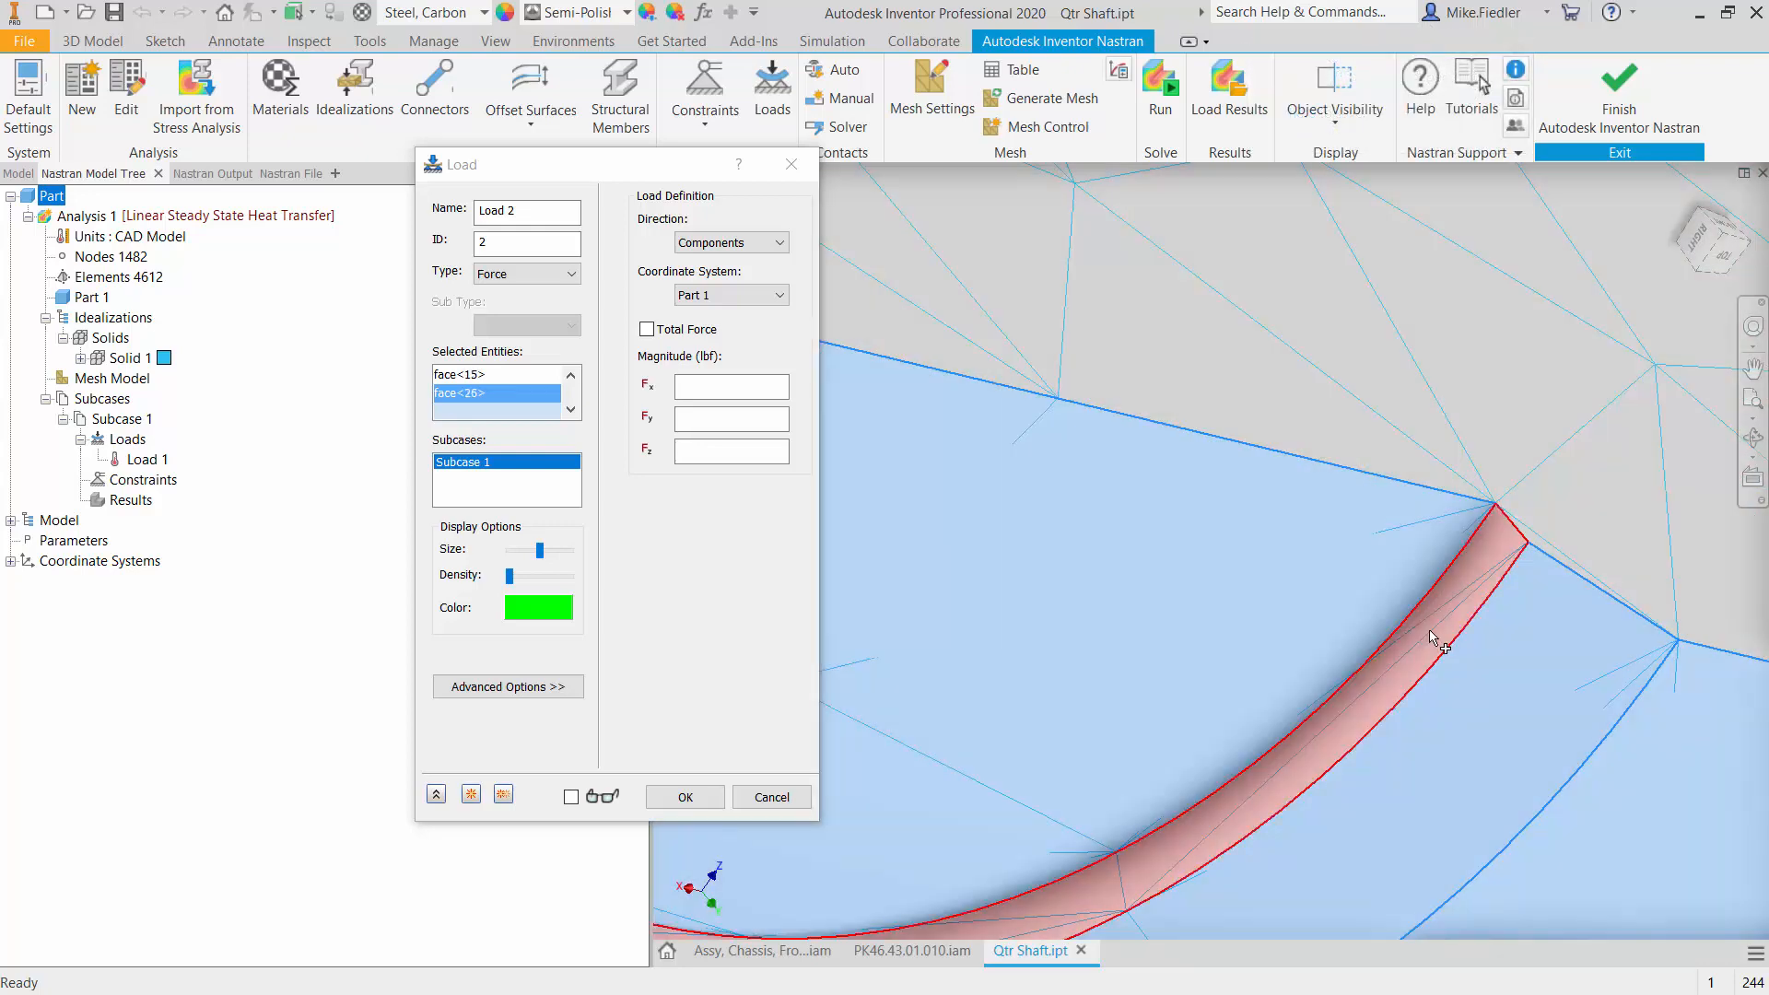
left_click(1431, 630)
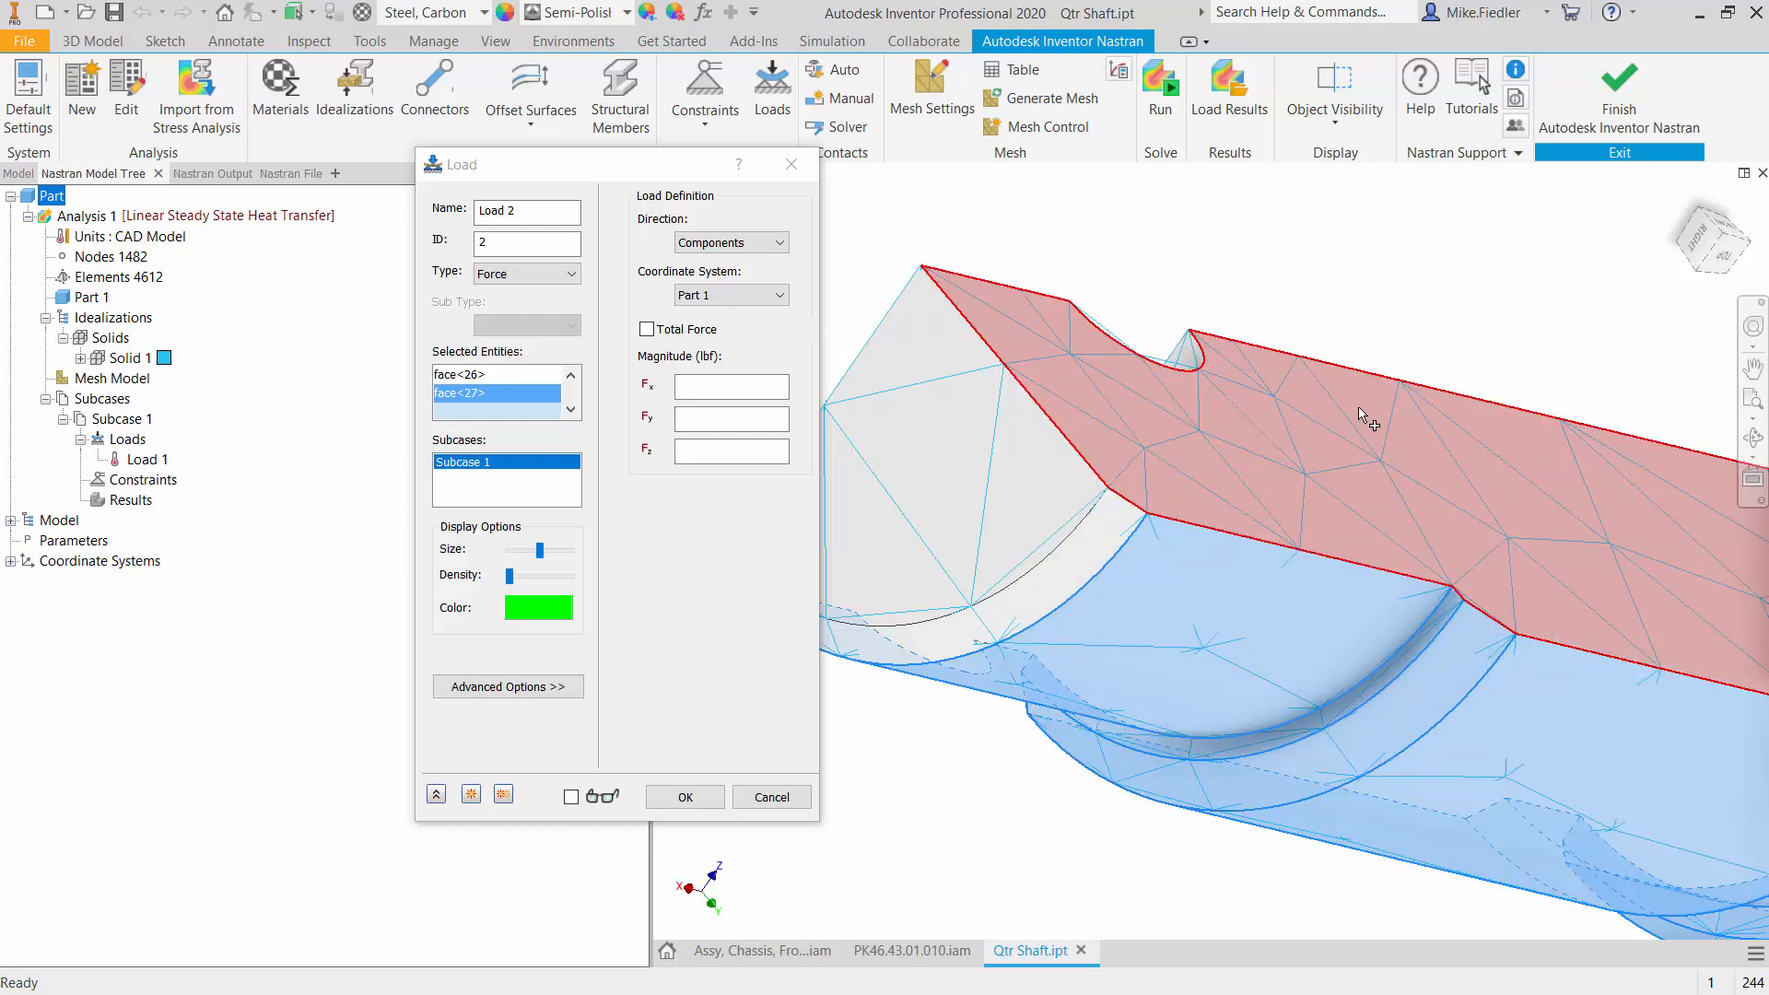
- Add the chamfer face at the shaft tip and the flat end face to the load's selected entities
left_click(1070, 563)
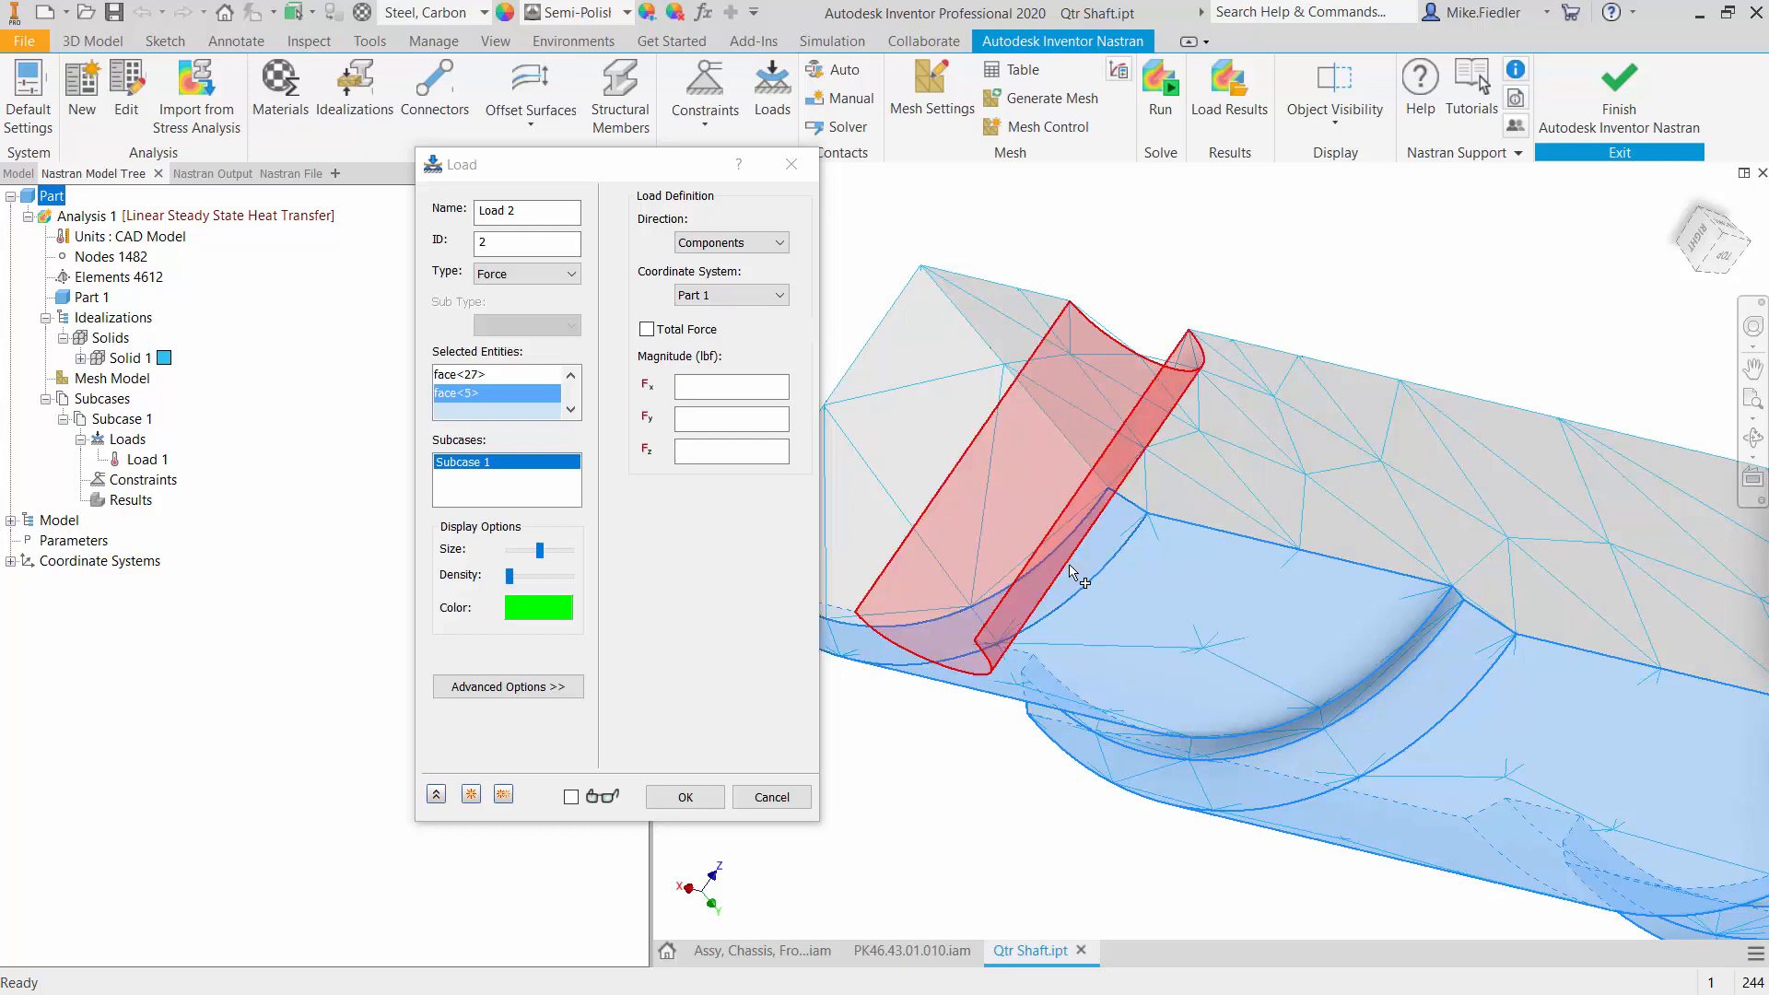
left_click(972, 510)
scroll(1375, 794, "down", 6)
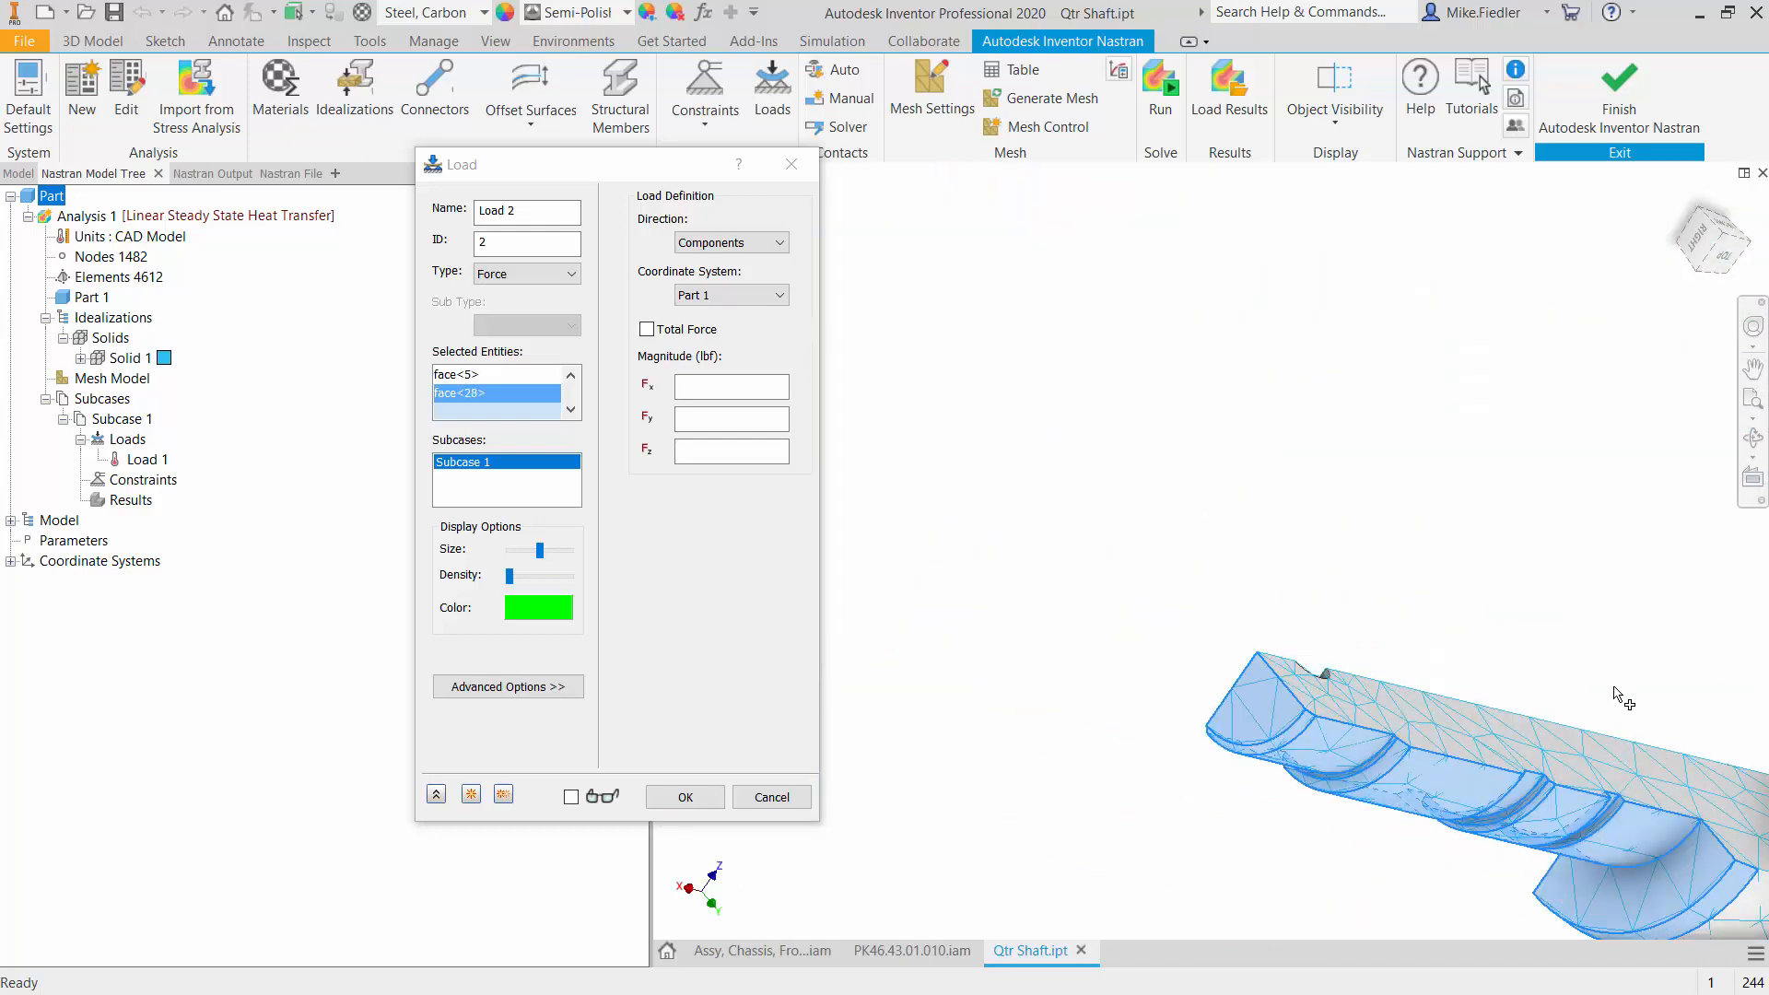
- Review the load's selected entities and delete the stray edge<80> from them, leaving only faces
middle_click_drag(1566, 705, 1490, 757, "shift")
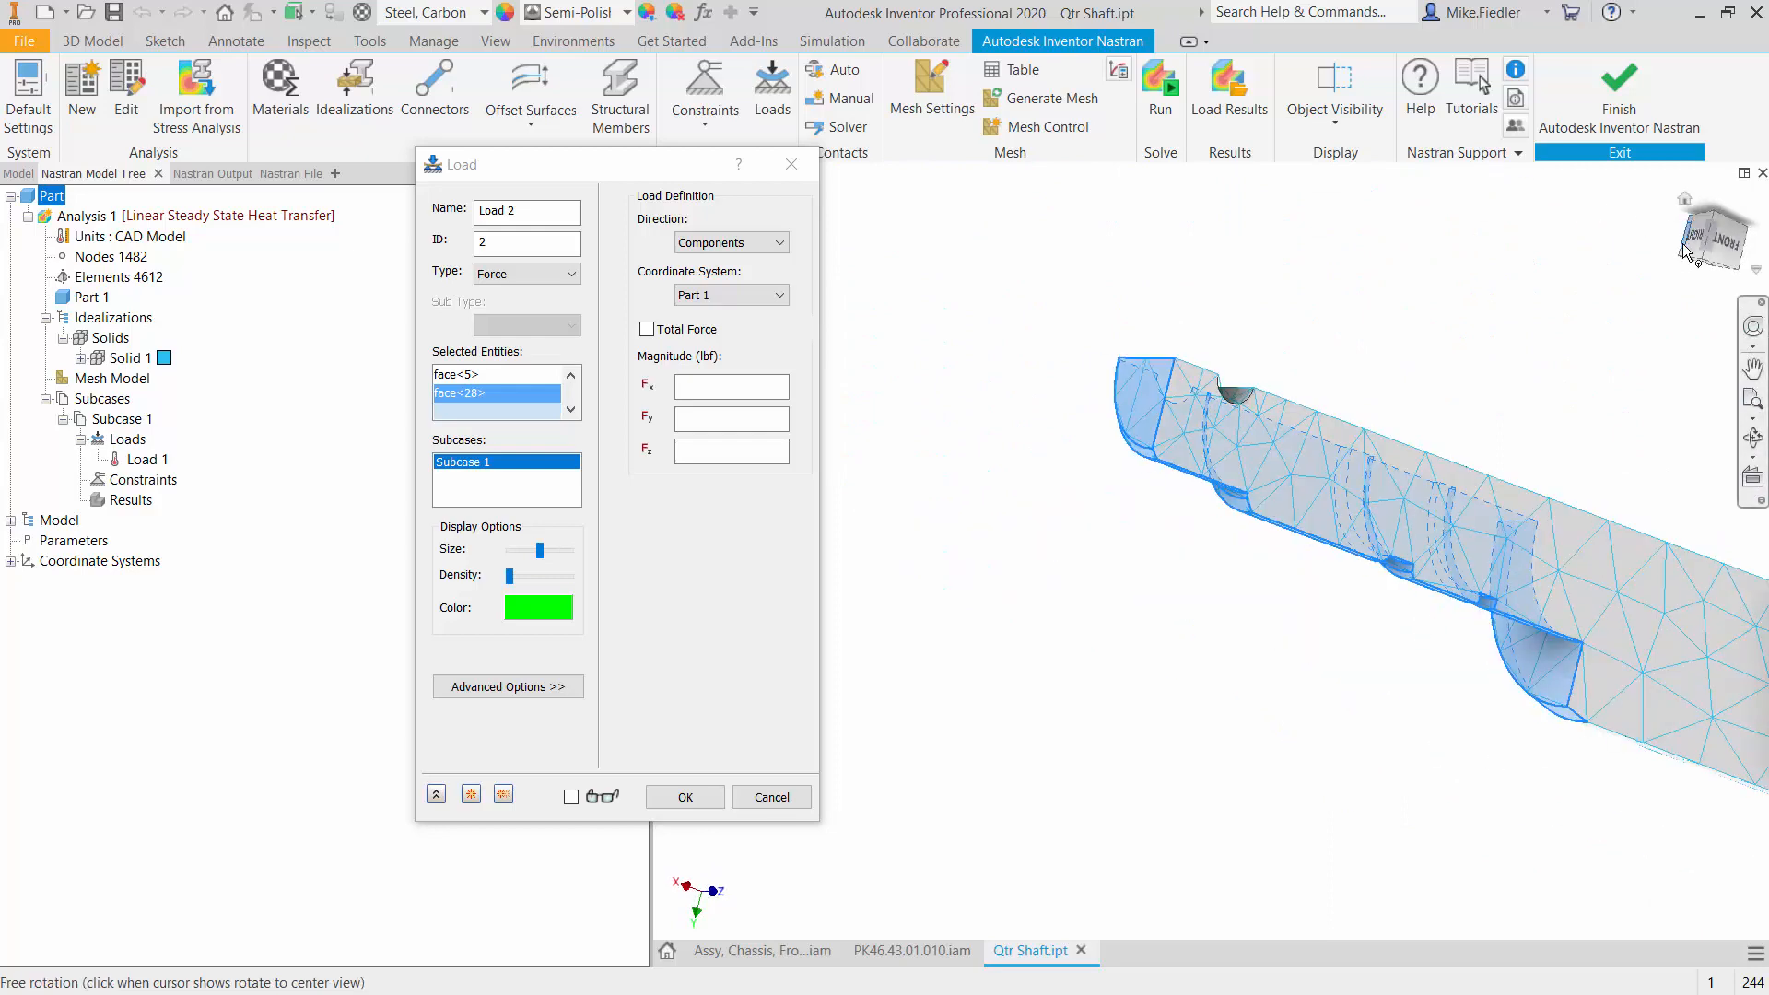
left_click(1682, 256)
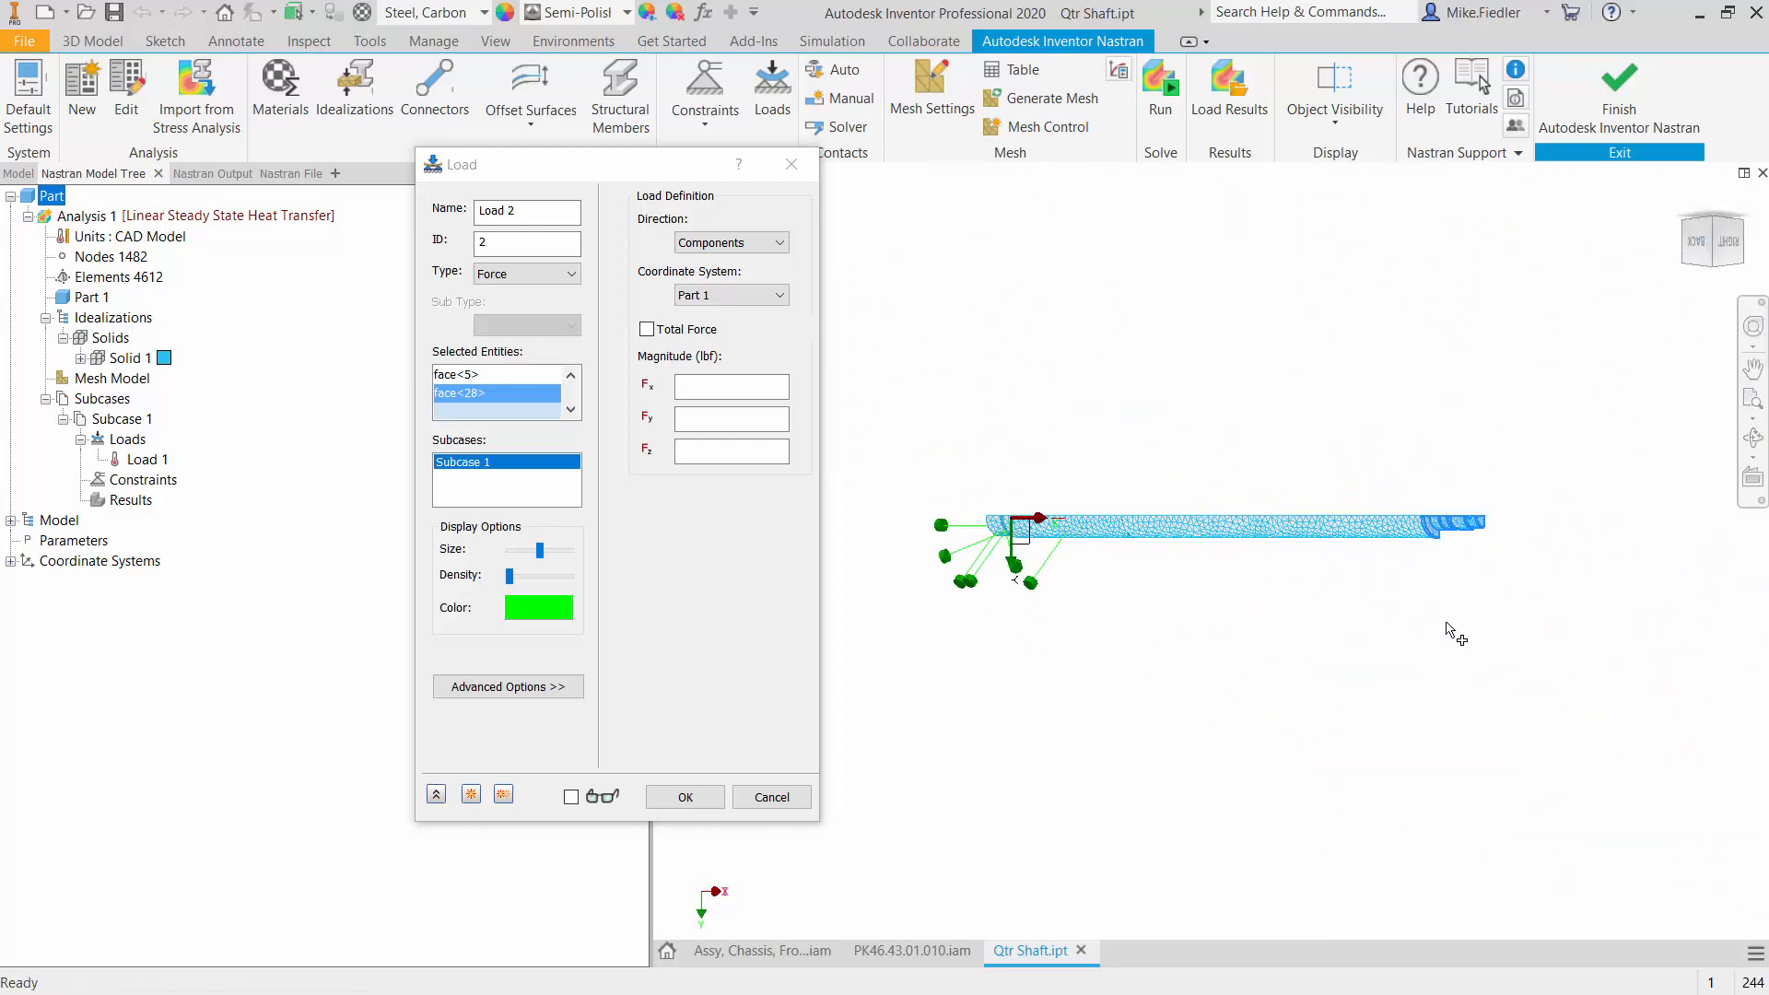
scroll(1202, 258, "down", 3)
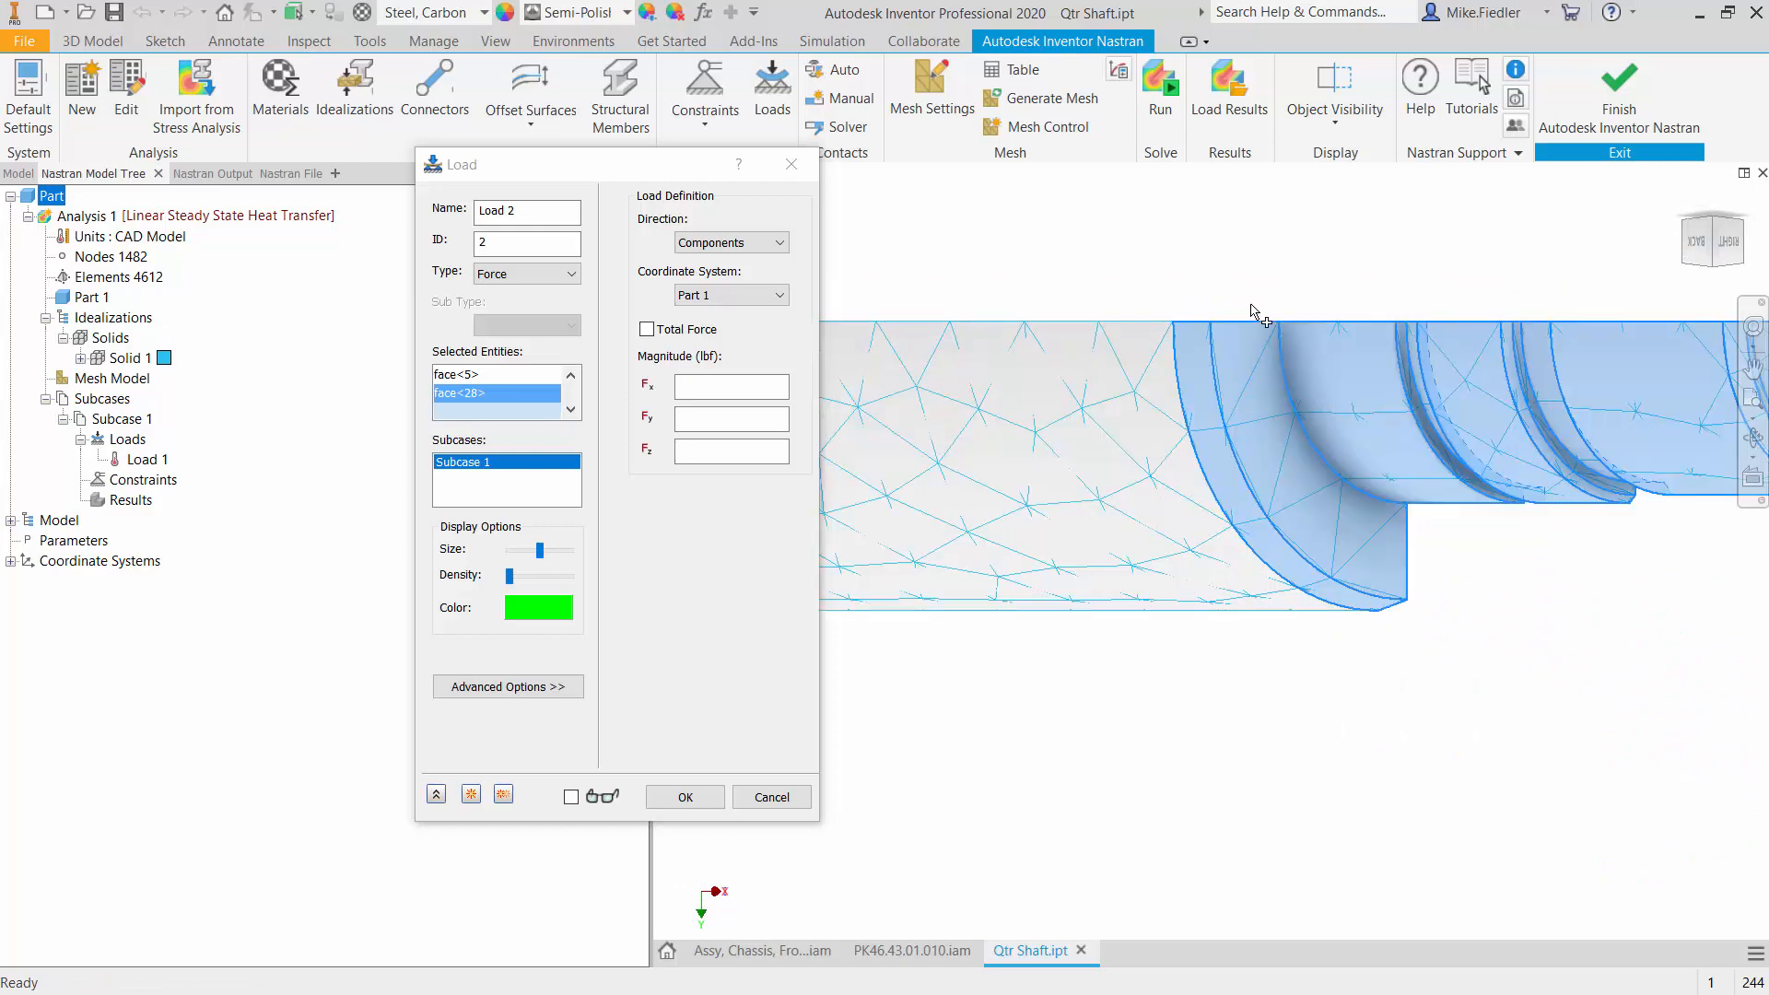
scroll(1253, 313, "up", 2)
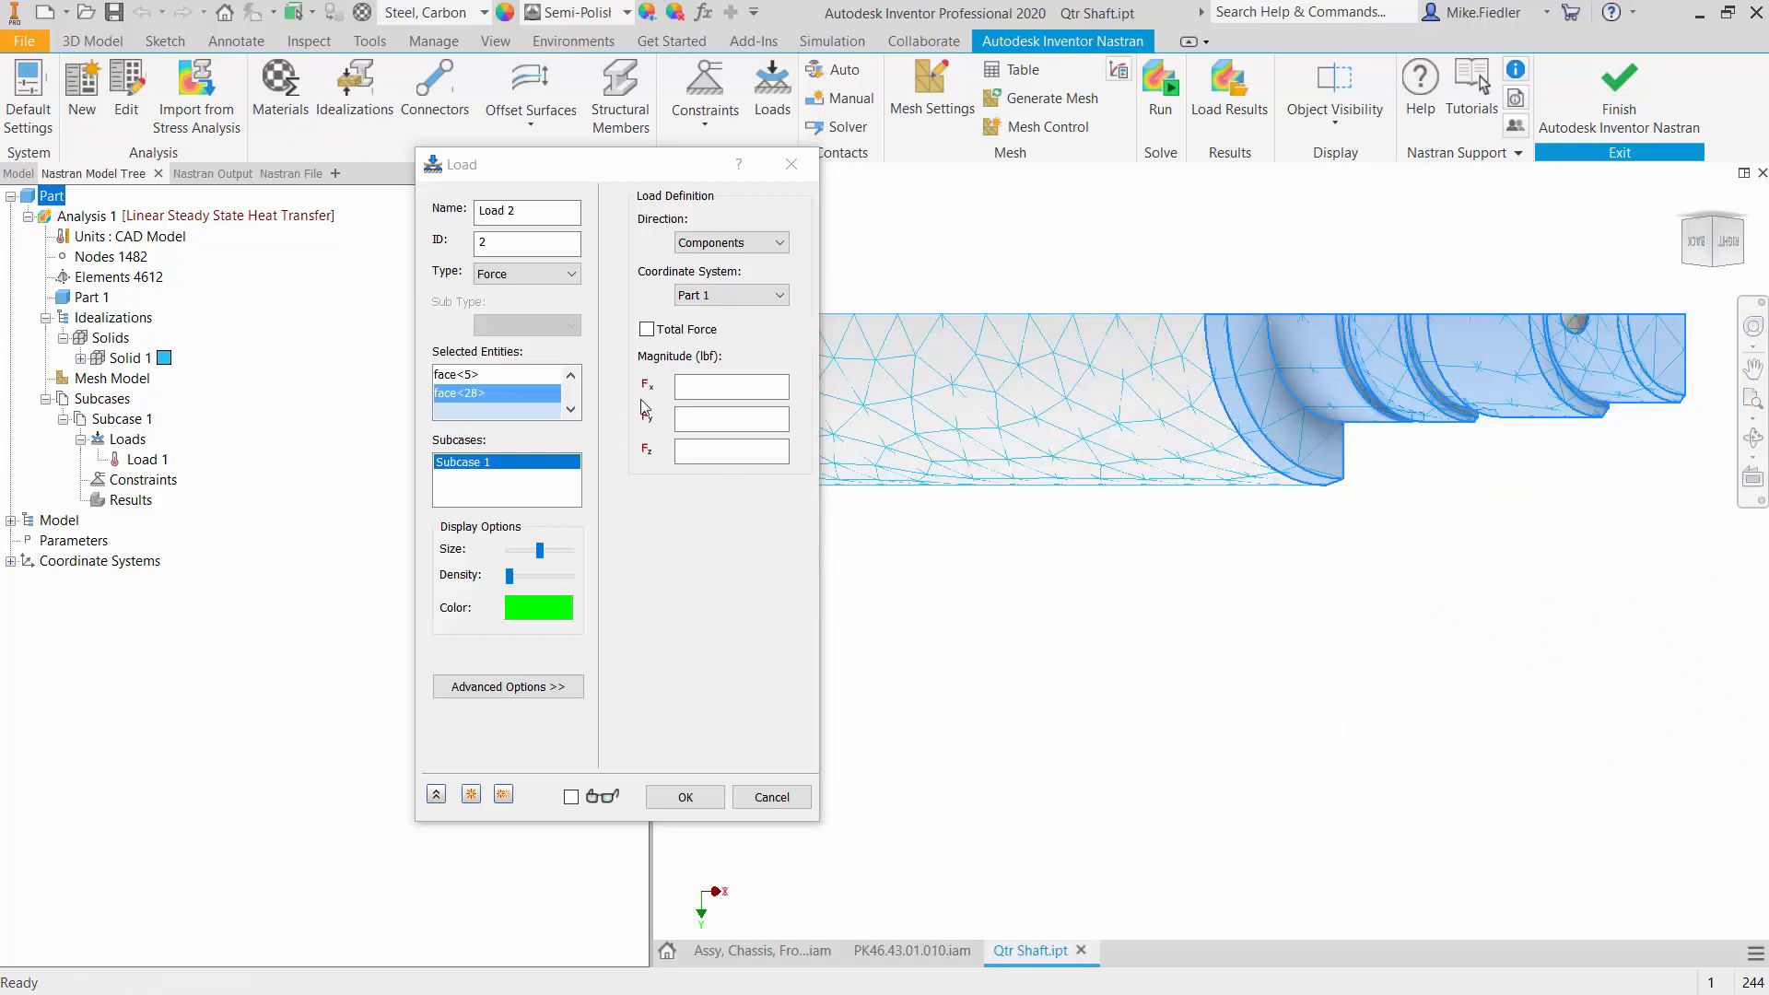
left_click(568, 373)
left_click(569, 378)
left_click(569, 378)
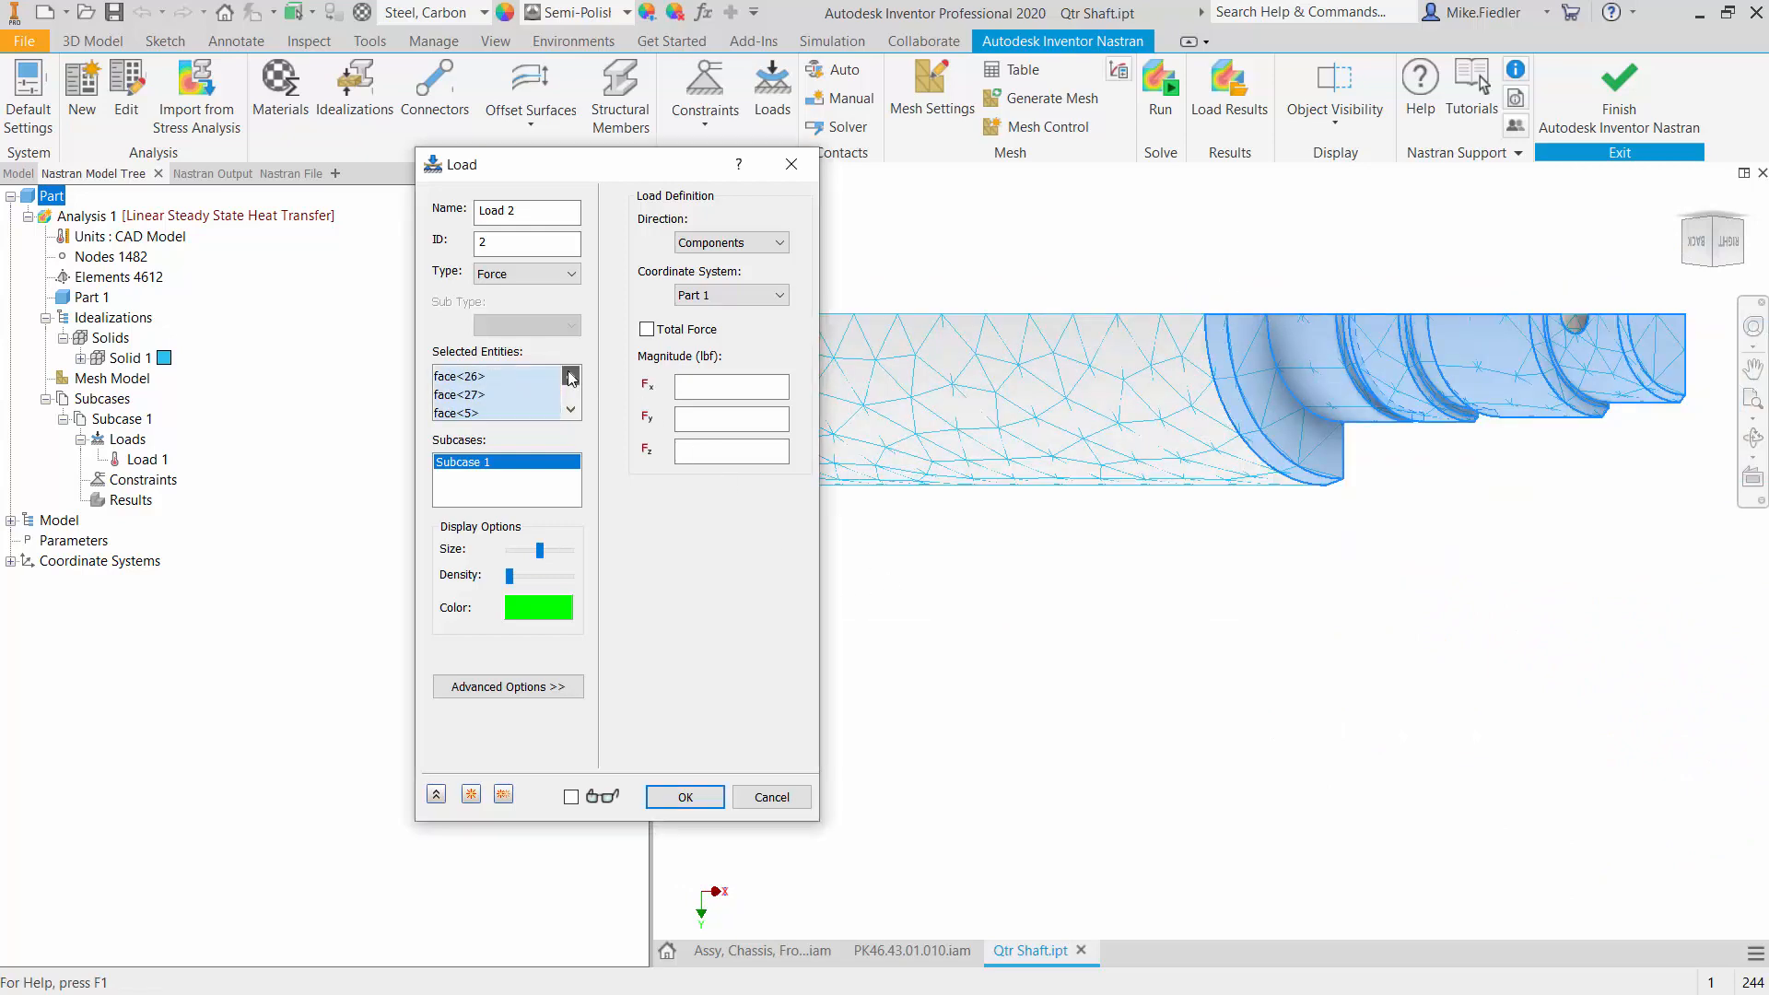
left_click(570, 377)
left_click(569, 378)
left_click(569, 378)
left_click(569, 377)
left_click(569, 377)
left_click(569, 377)
left_click(569, 378)
left_click(569, 378)
left_click(570, 377)
left_click(569, 377)
left_click(570, 378)
left_click(570, 378)
left_click(571, 411)
left_click(571, 412)
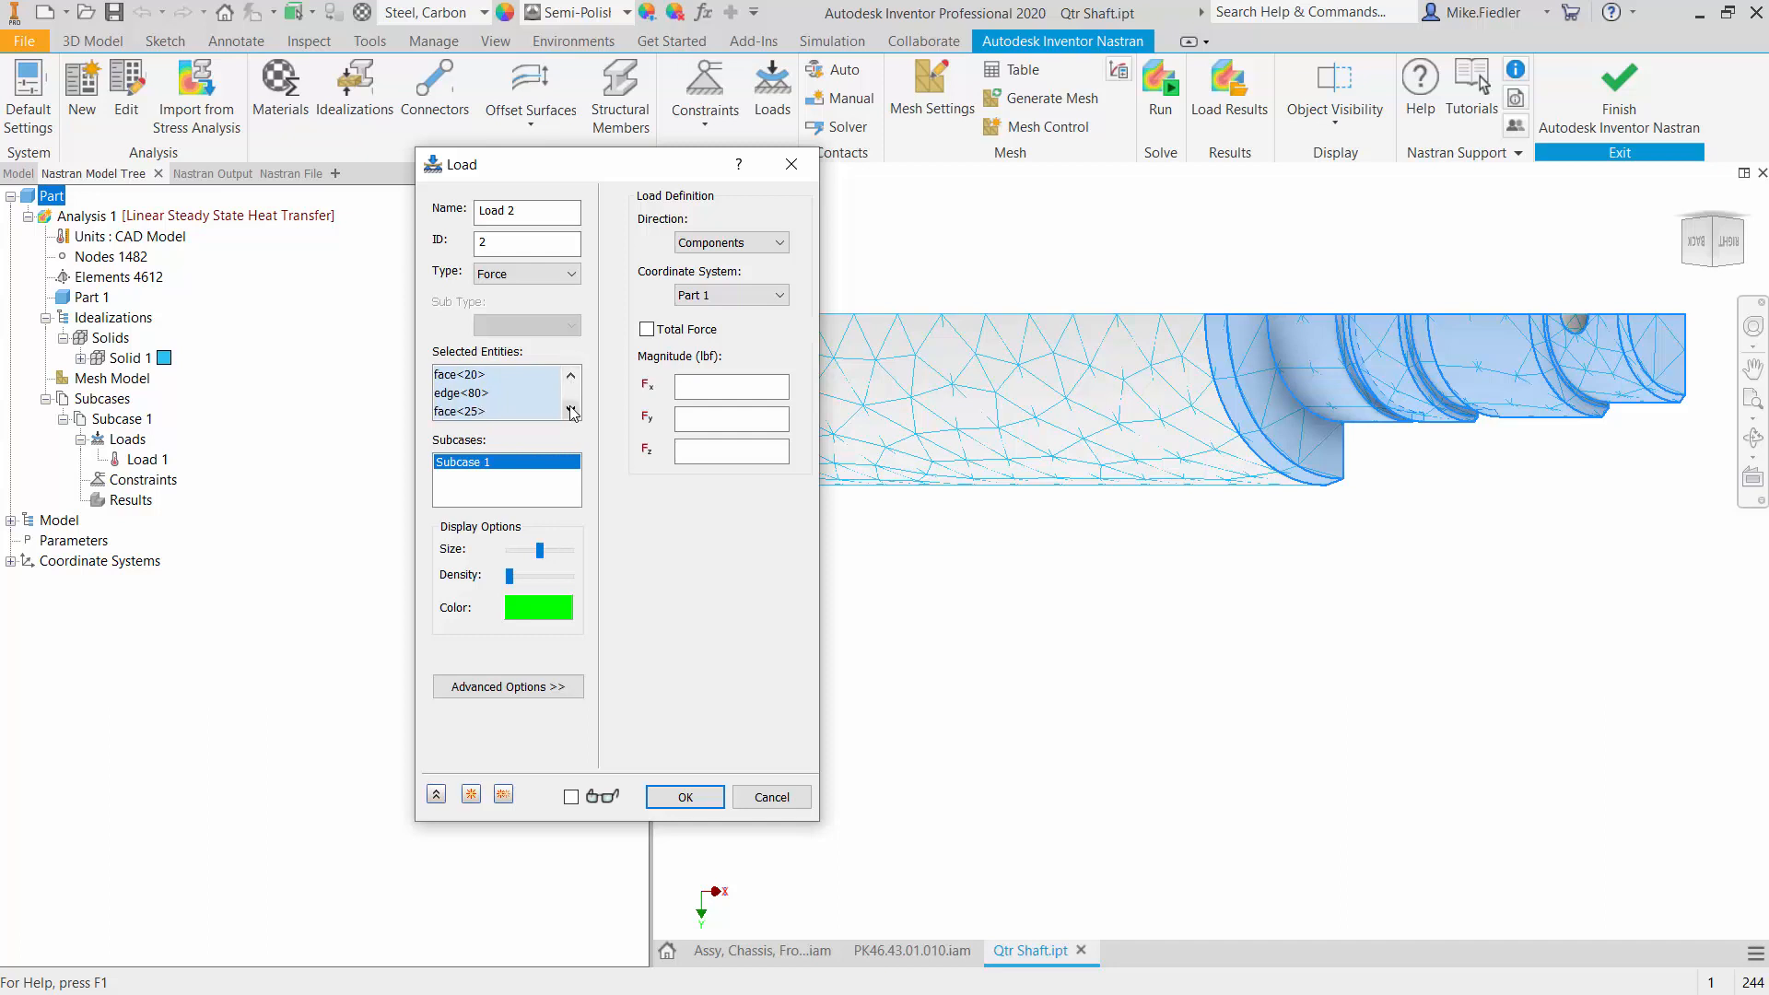
left_click(485, 394)
right_click(484, 396)
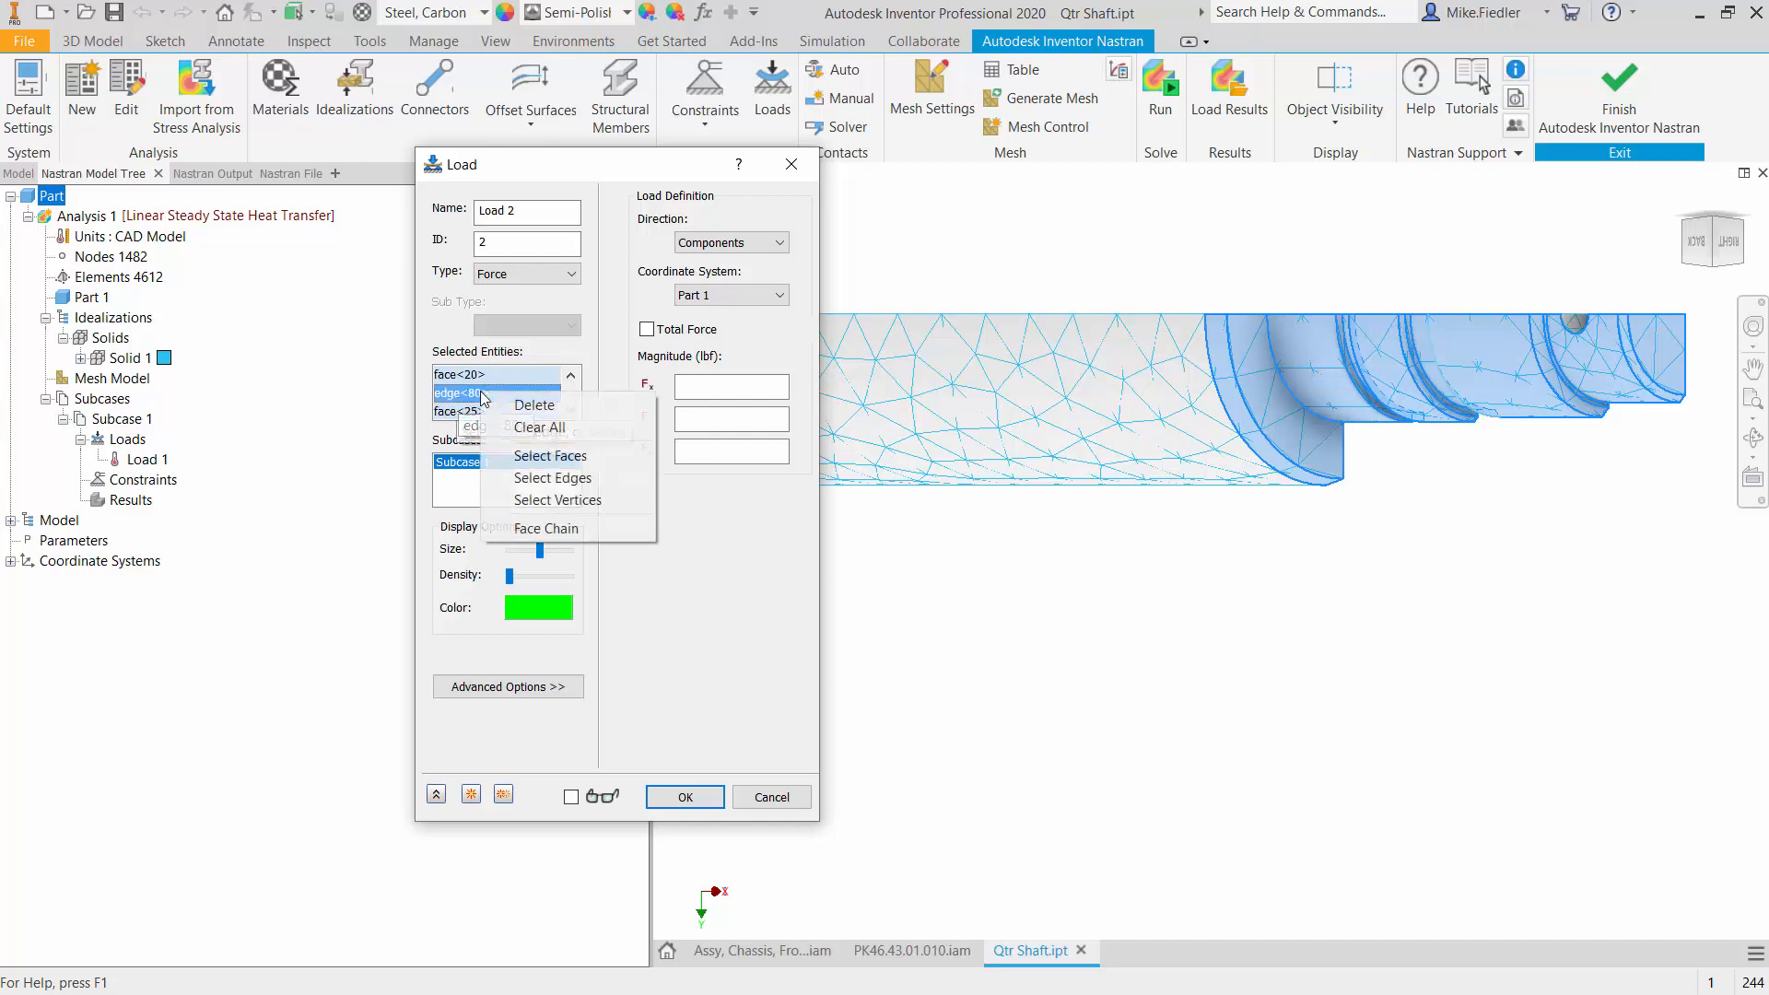
left_click(540, 413)
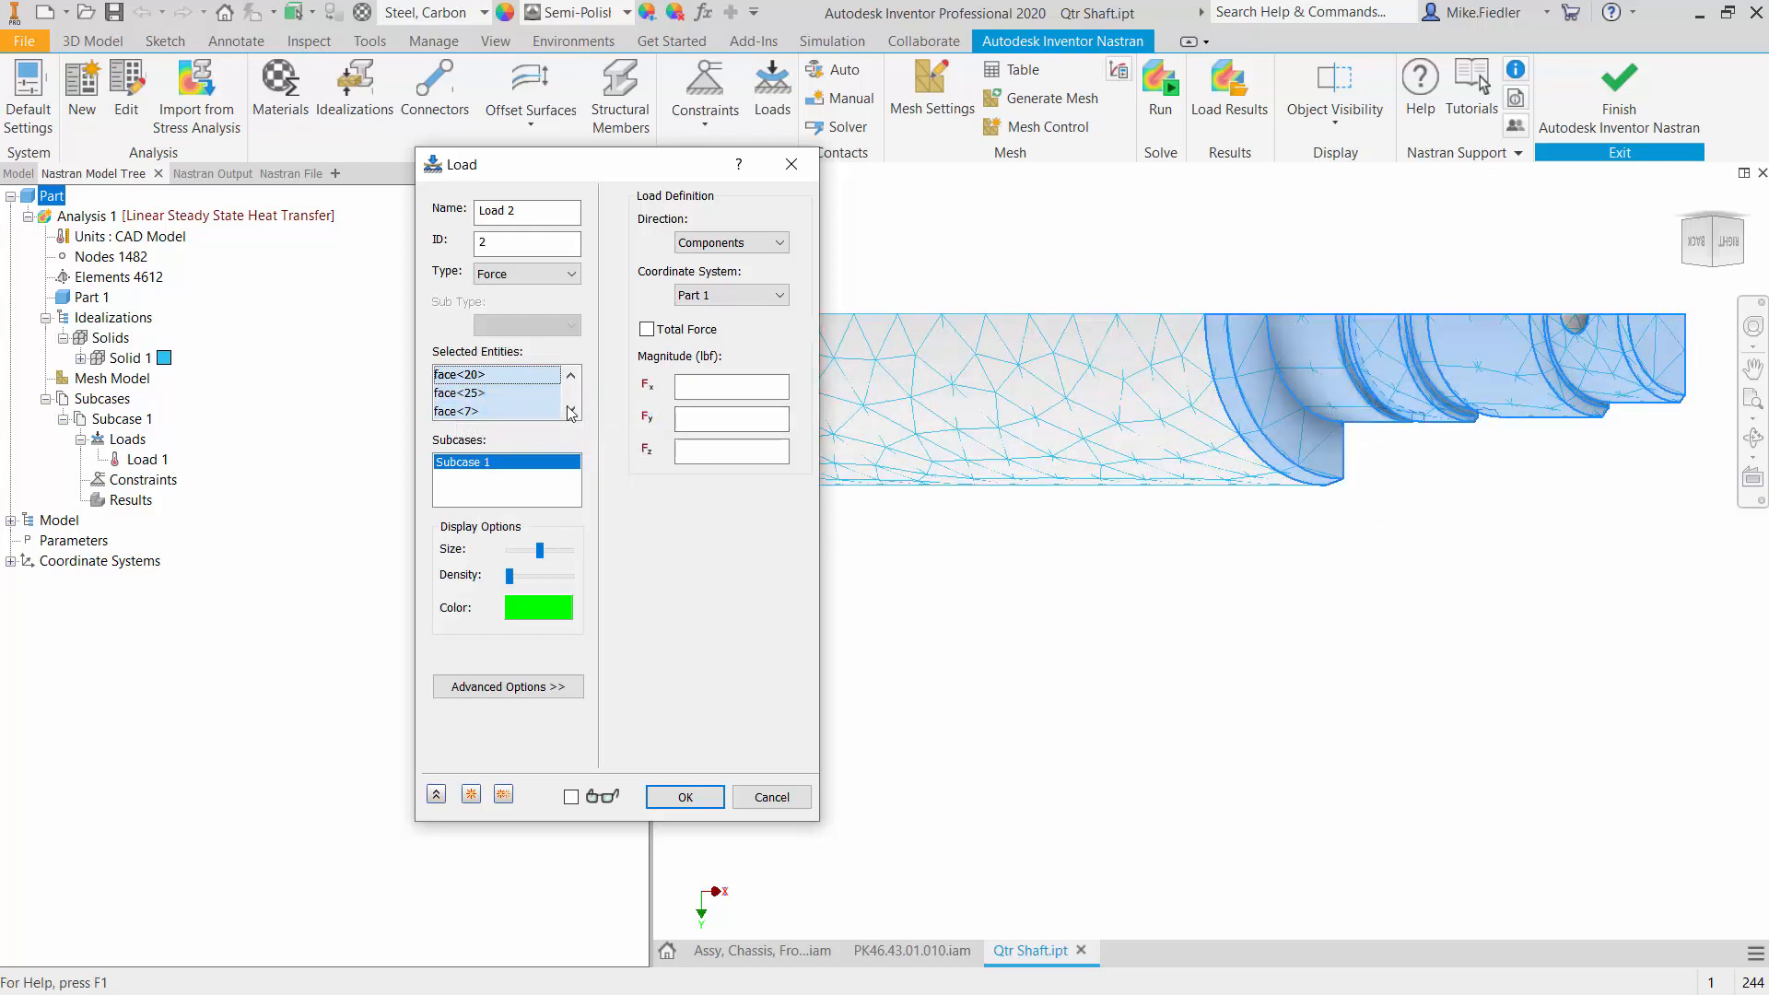
- Make the load a Convection load with ambient temperature 70 F and convection coefficient .01, and apply it to Subcase 1
left_click(553, 275)
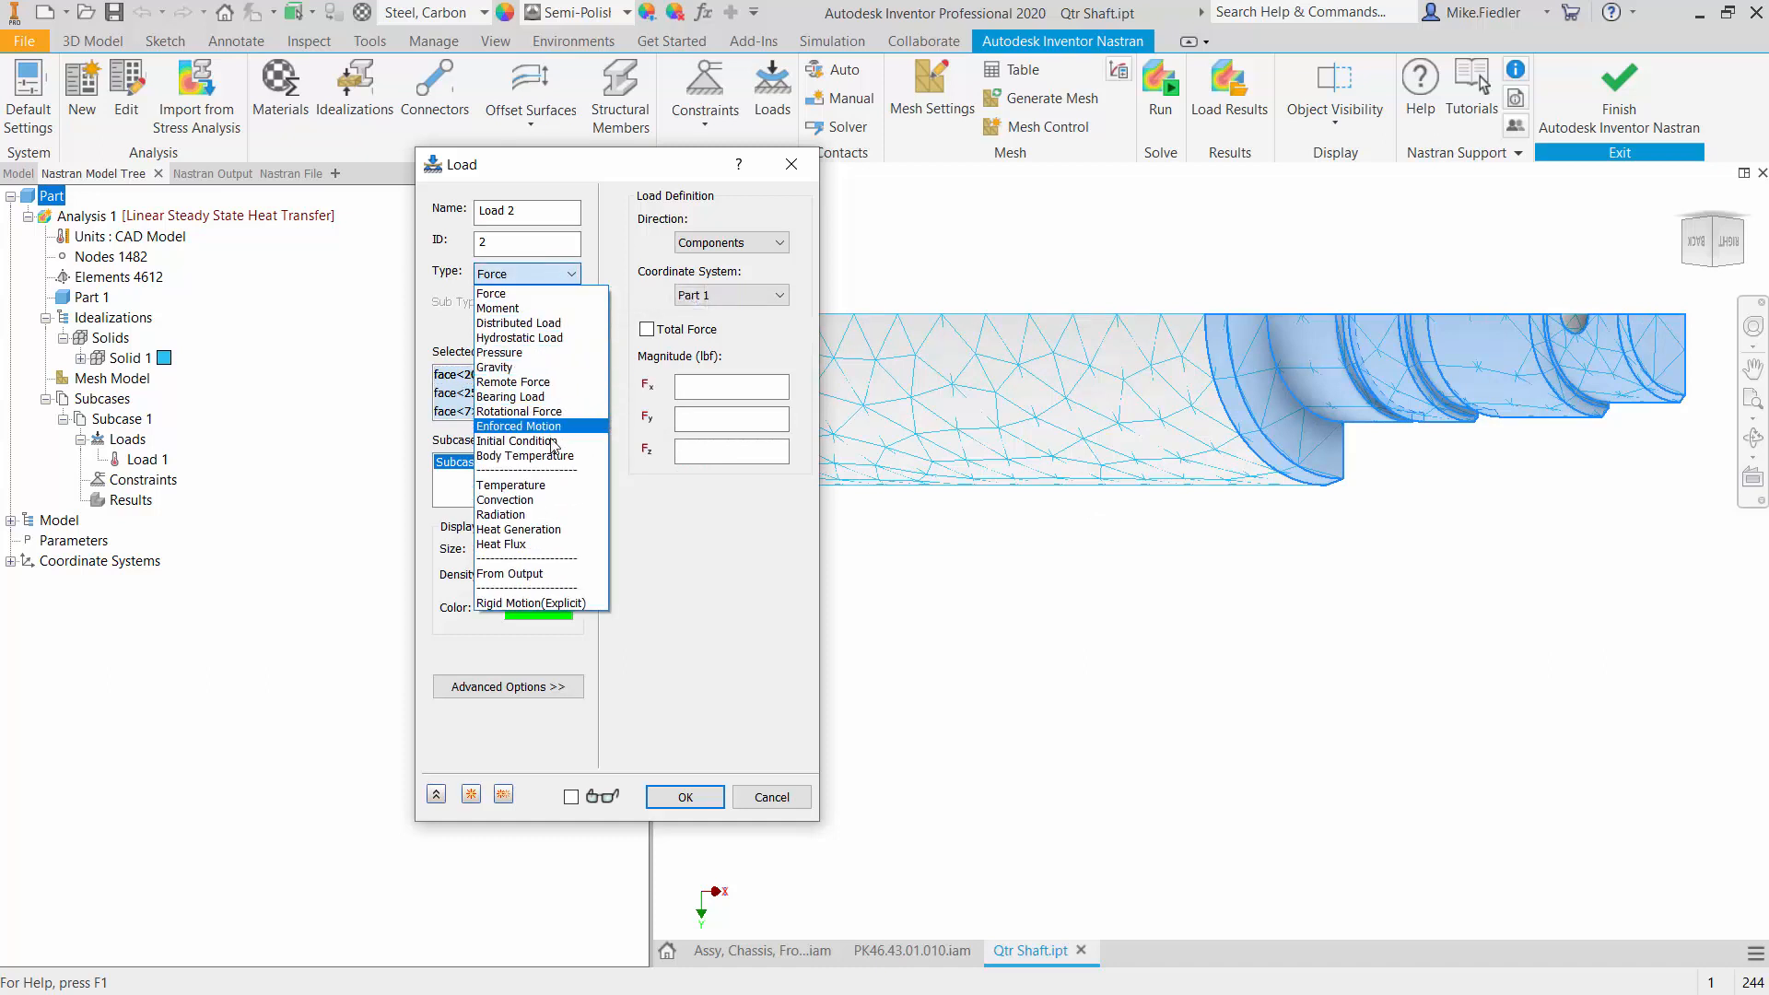
left_click(568, 508)
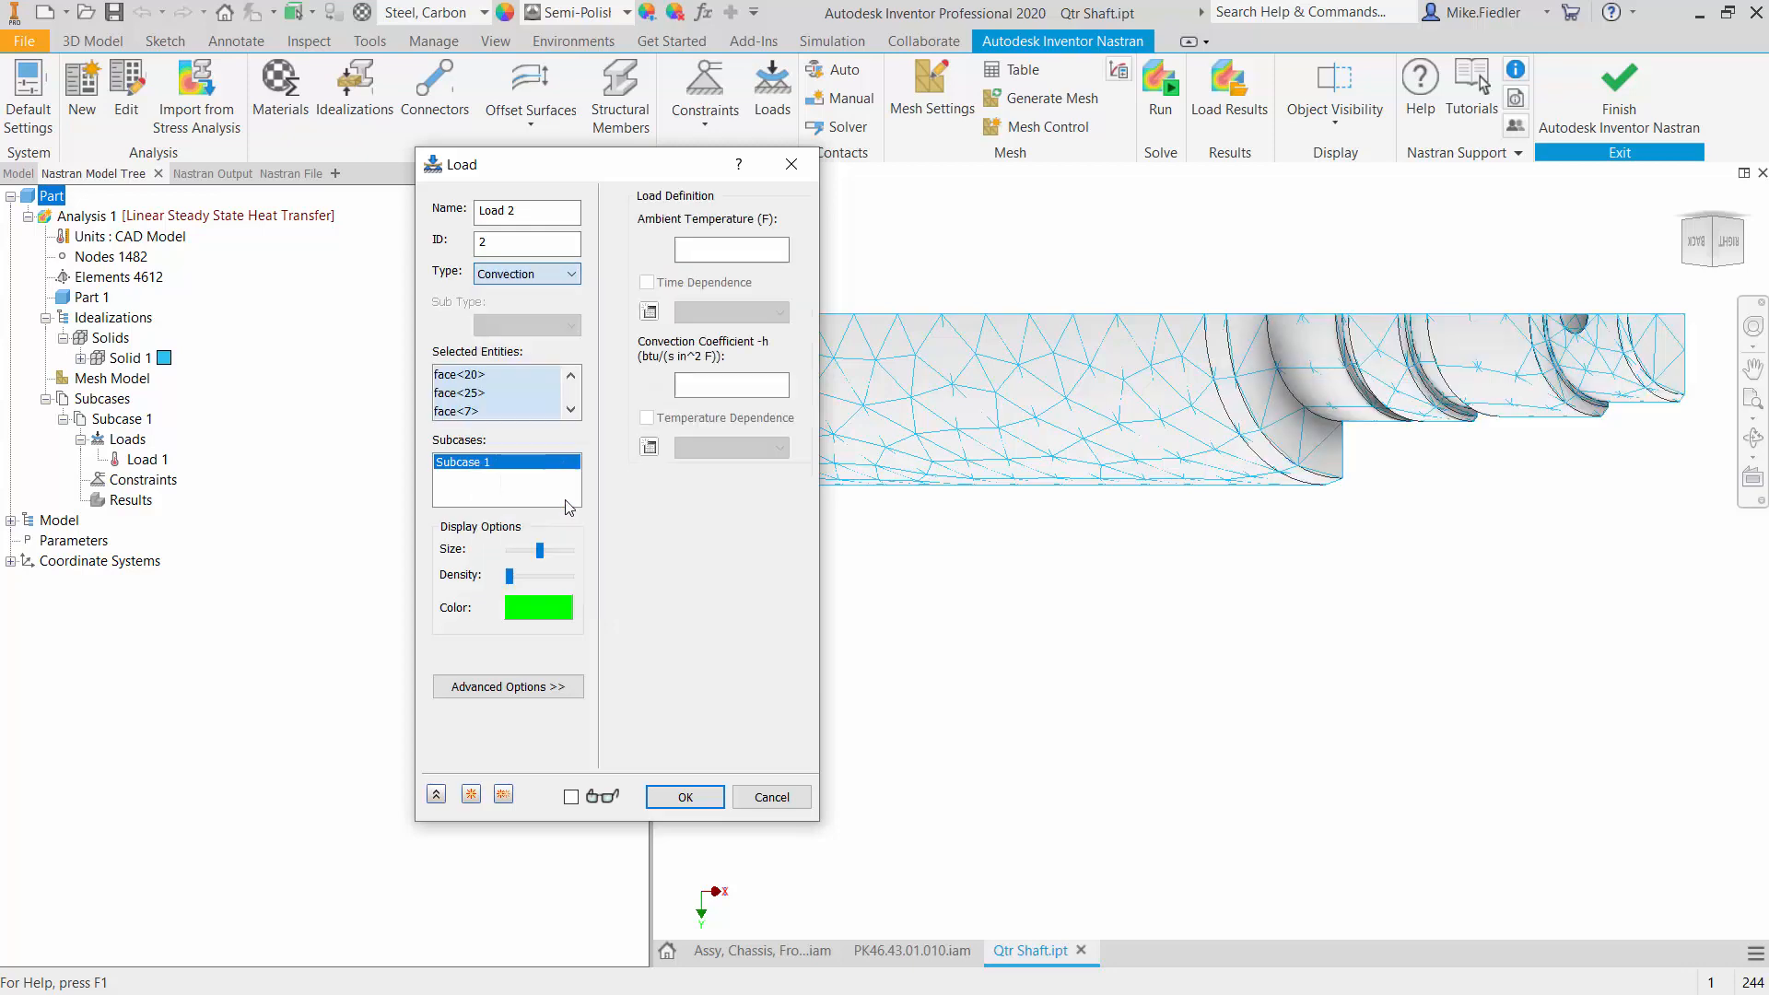
scroll(1293, 629, "down", 5)
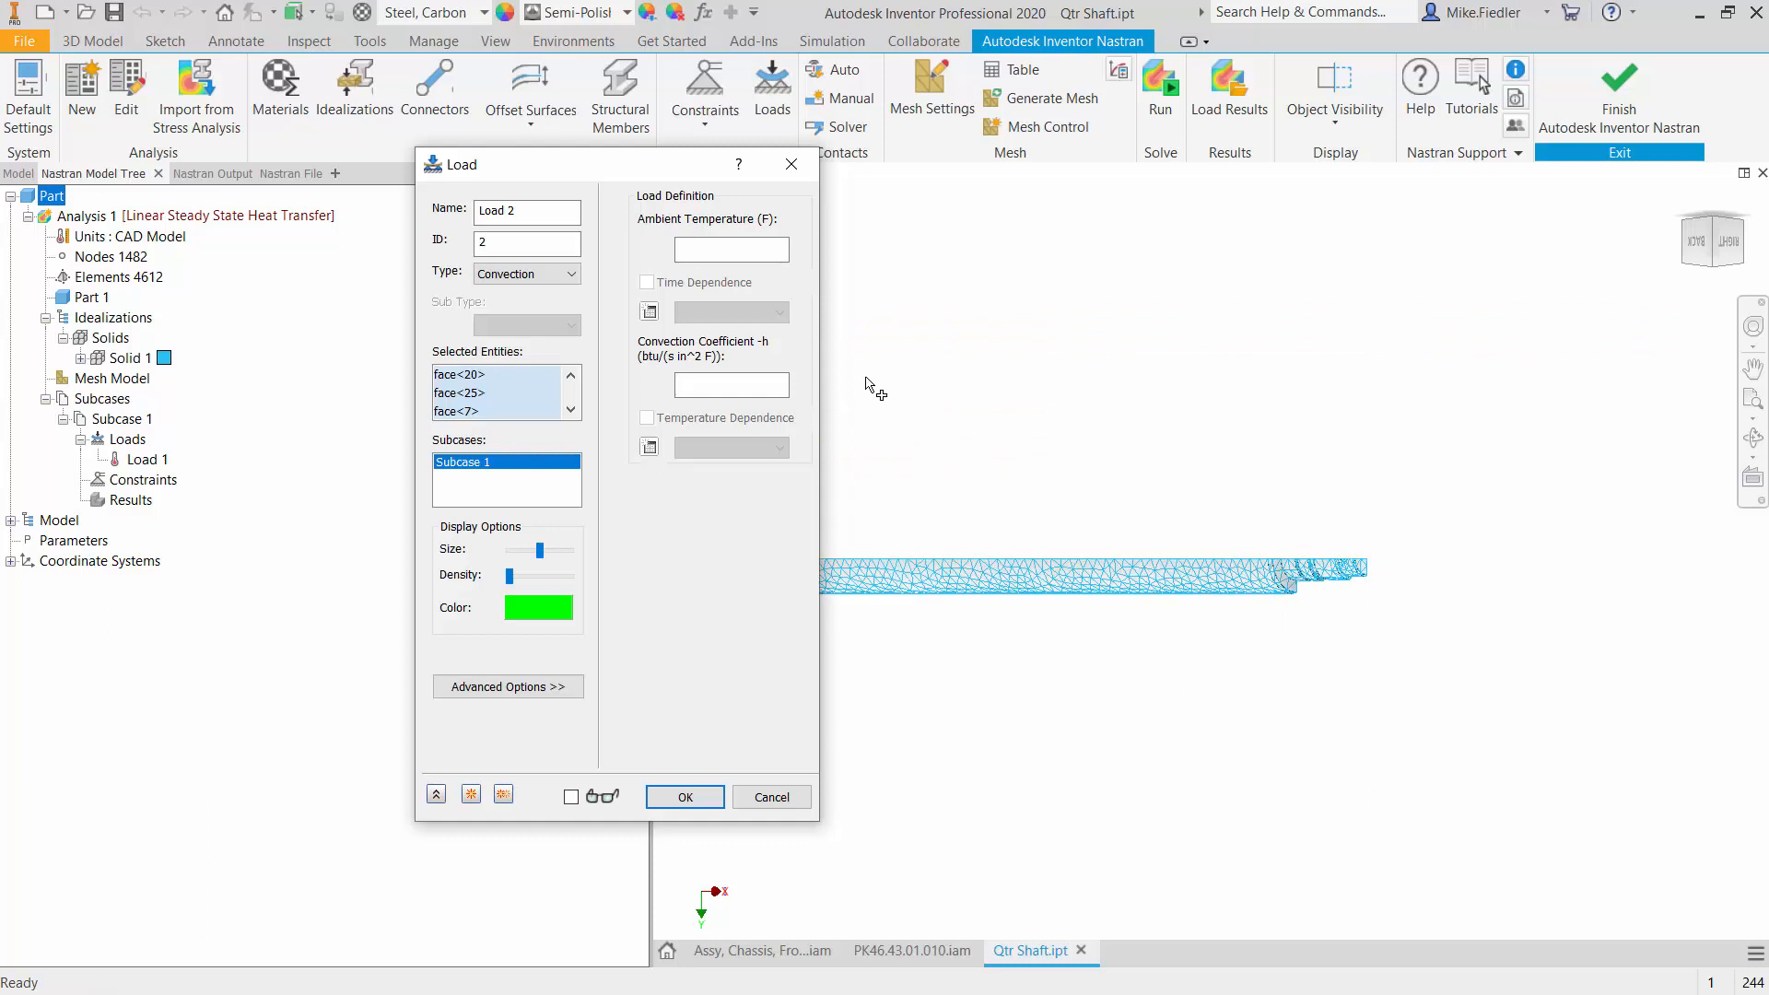
left_click(756, 251)
left_click(746, 391)
left_click(708, 803)
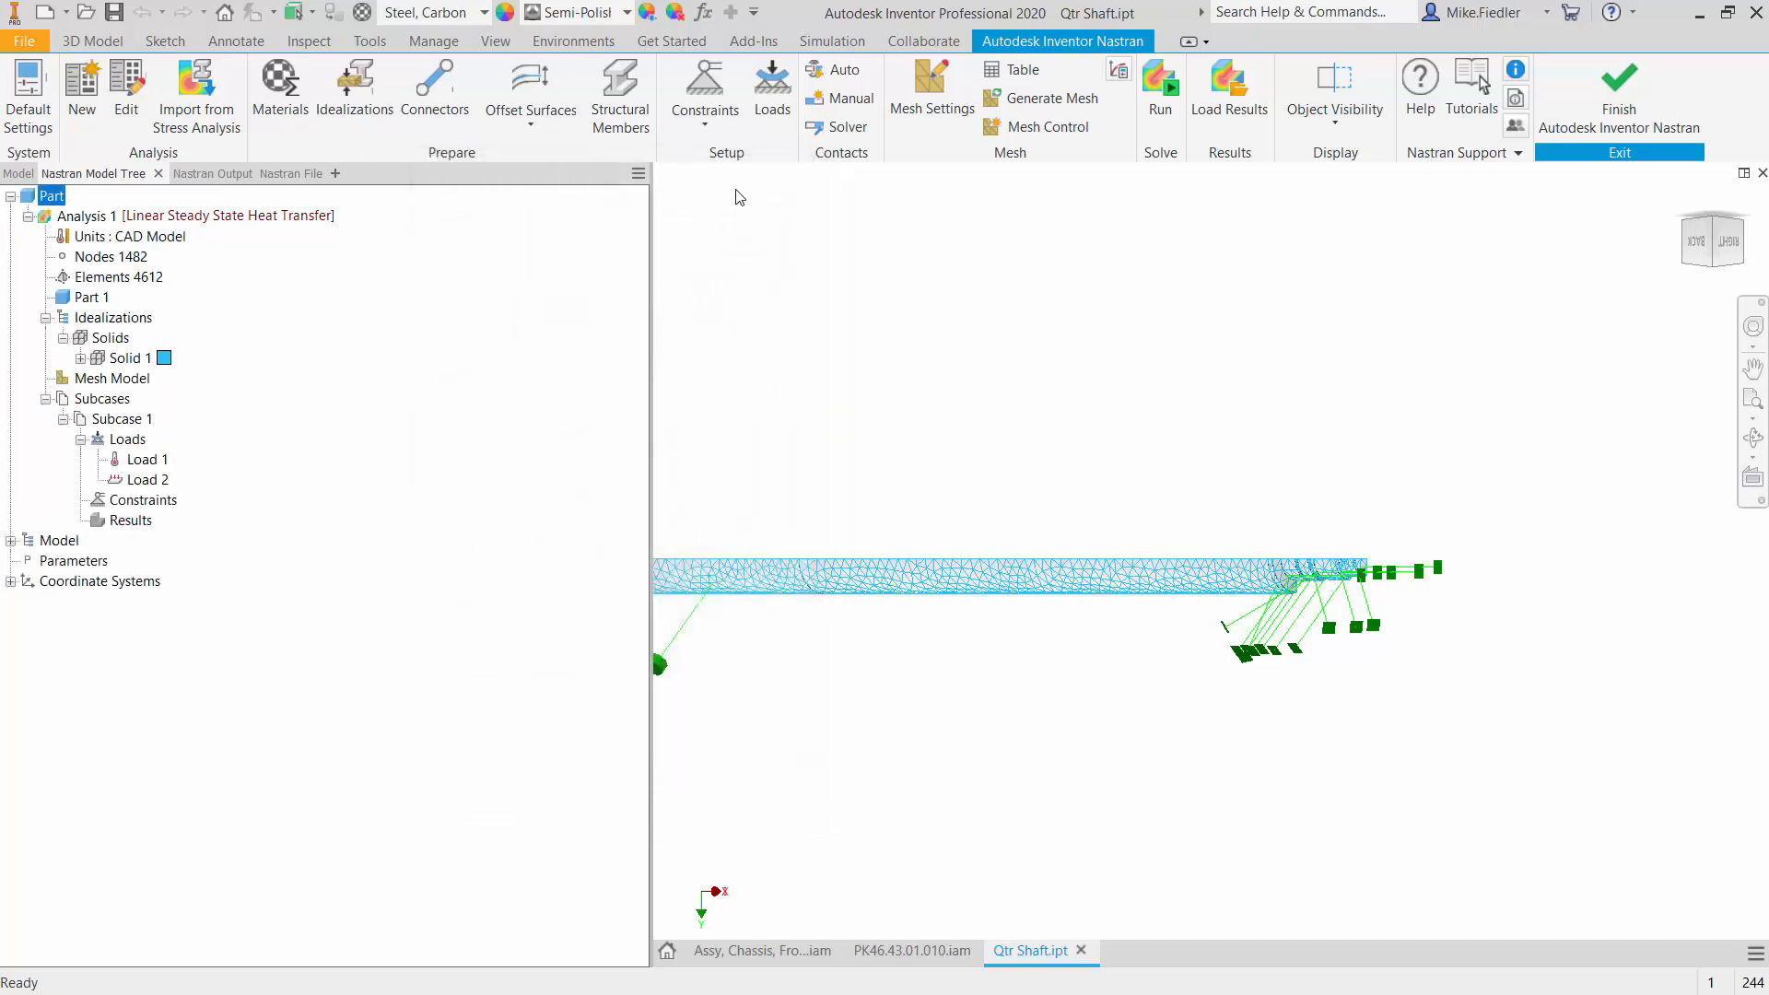
- Check the load symbols at both shaft ends, solve the heat transfer analysis and dismiss the completion message
scroll(1016, 435, "up", 5)
scroll(1016, 435, "down", 6)
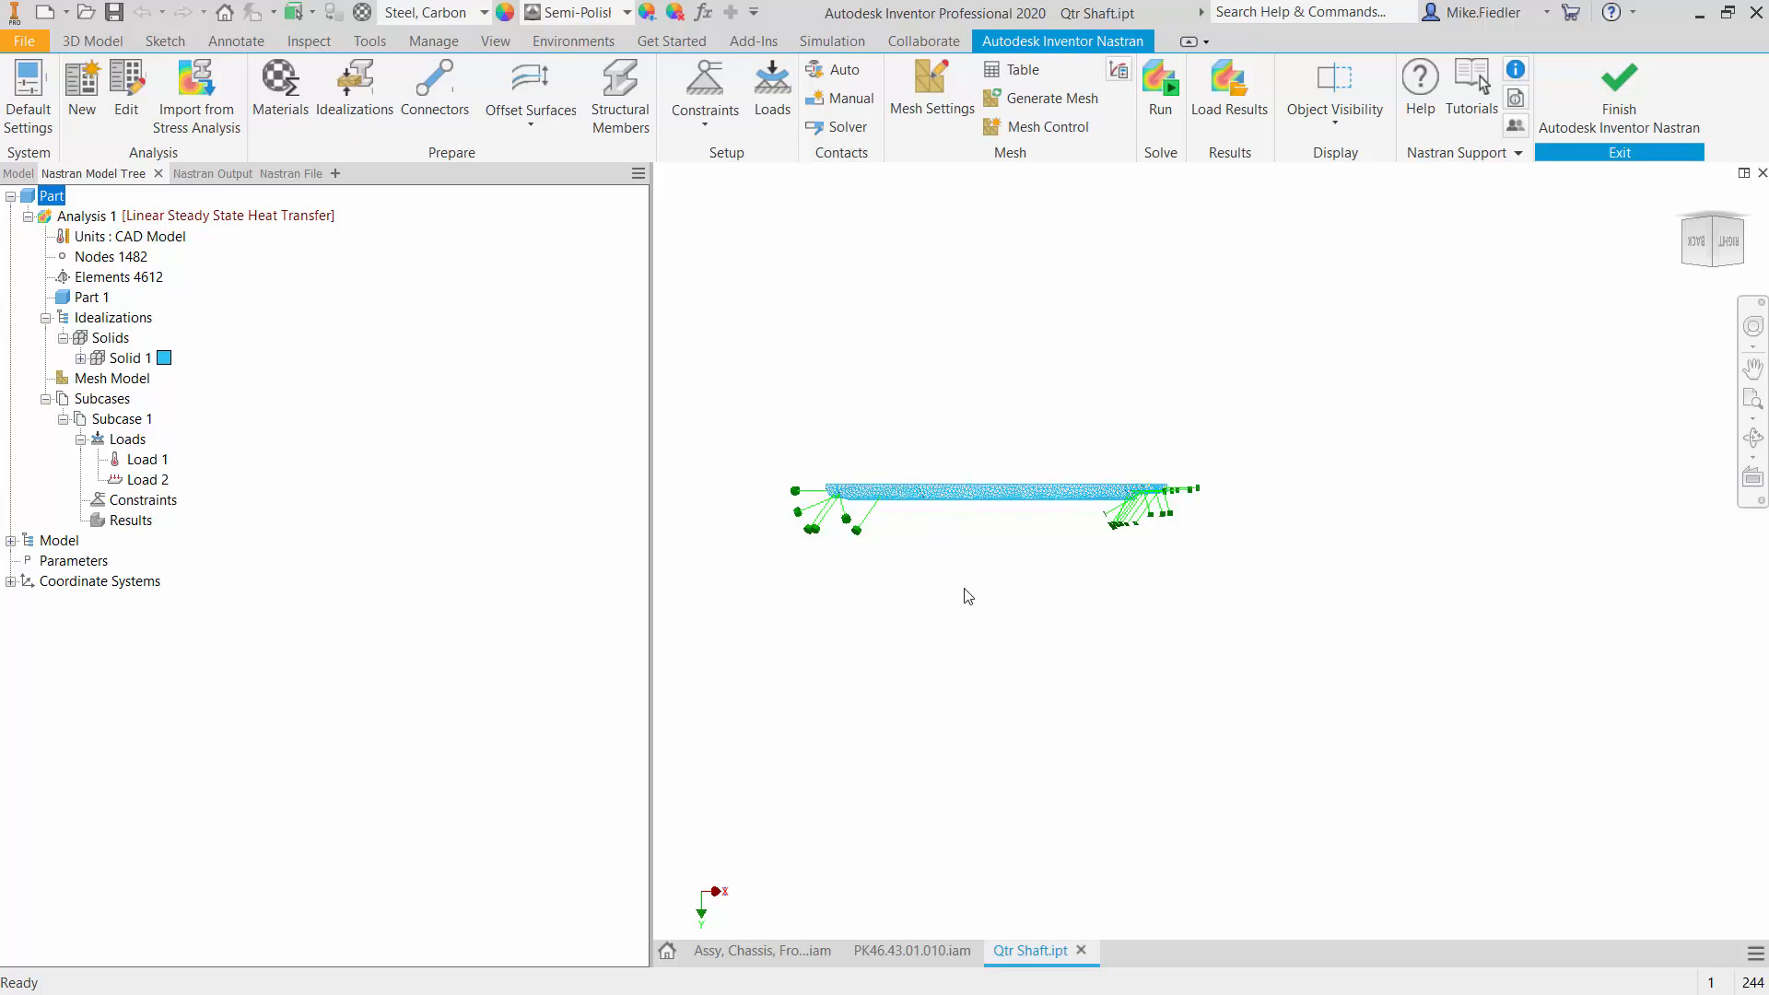
scroll(966, 594, "up", 3)
scroll(969, 597, "down", 3)
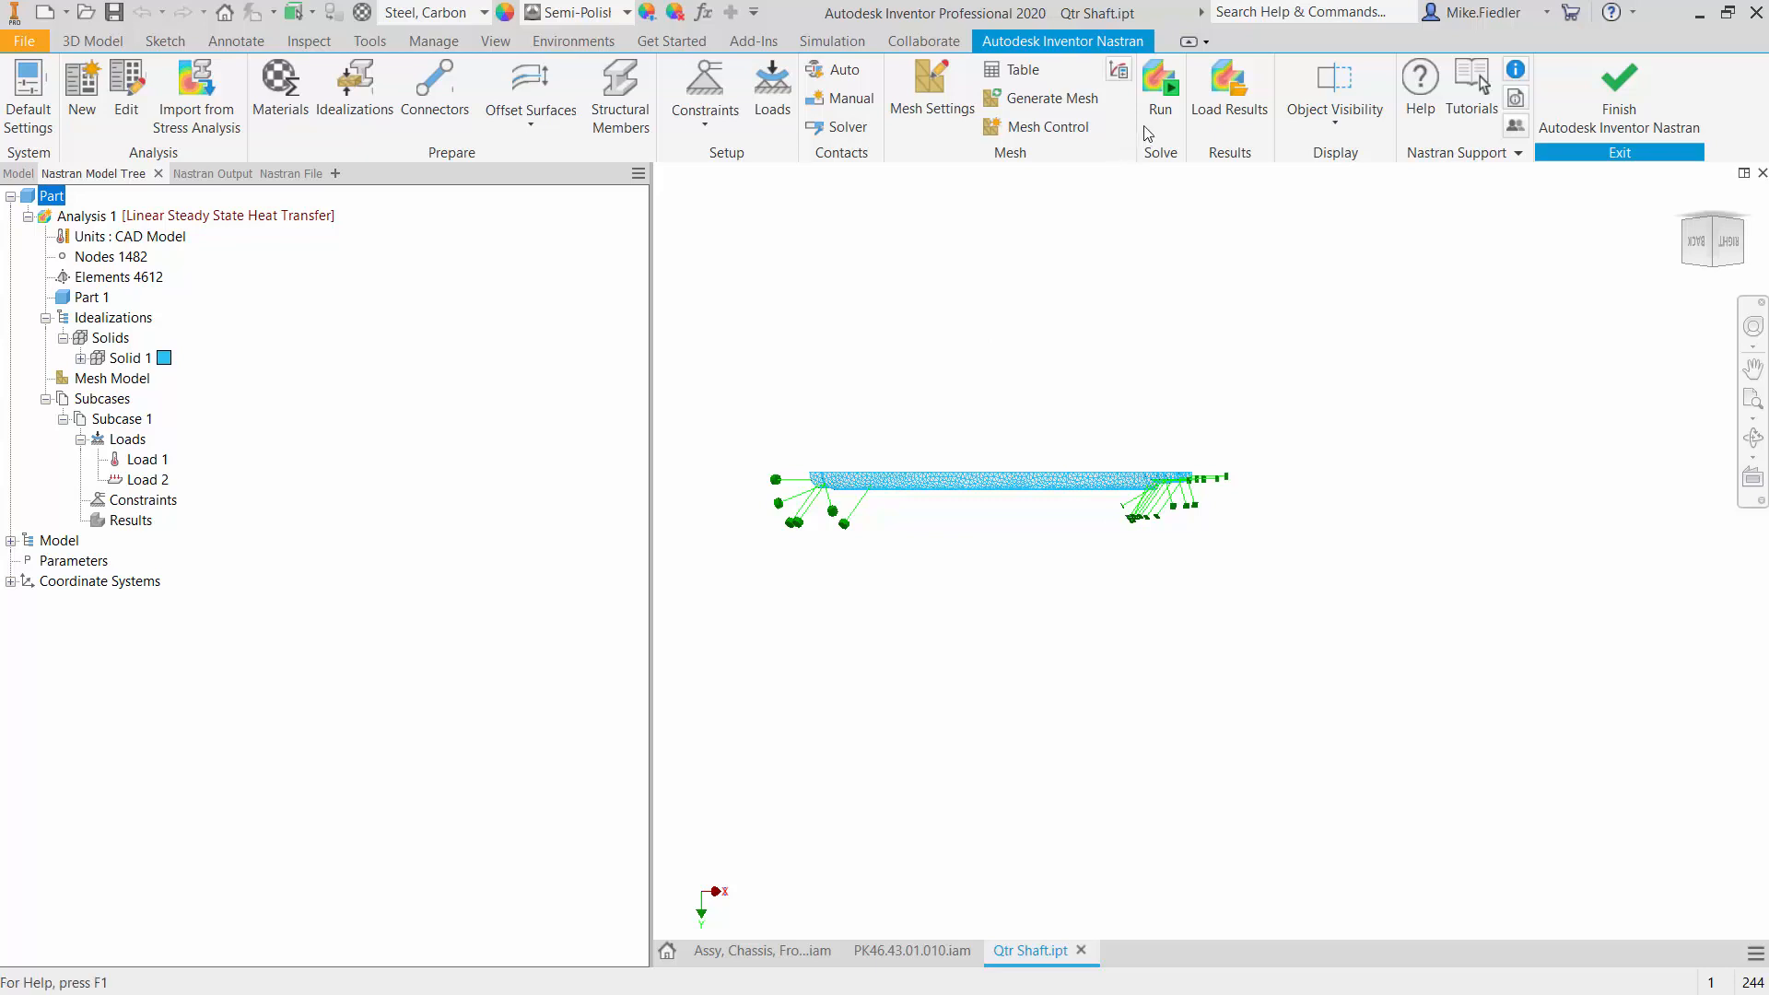
left_click(1152, 101)
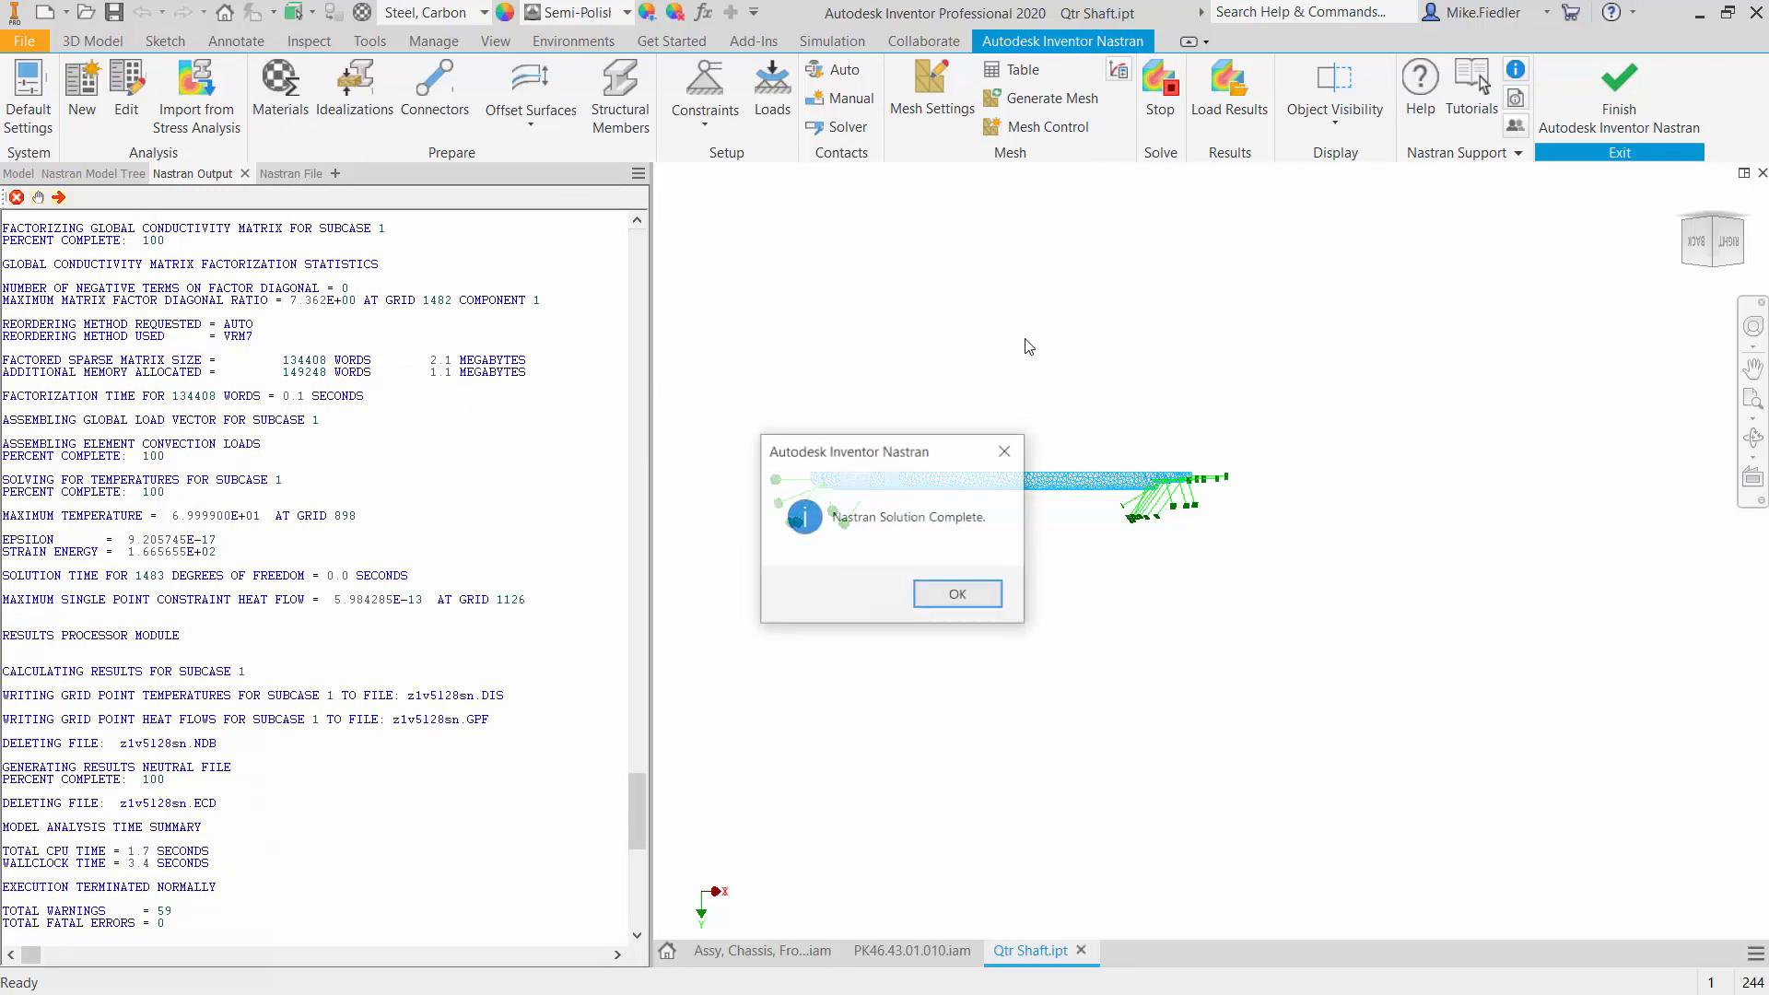
left_click(947, 593)
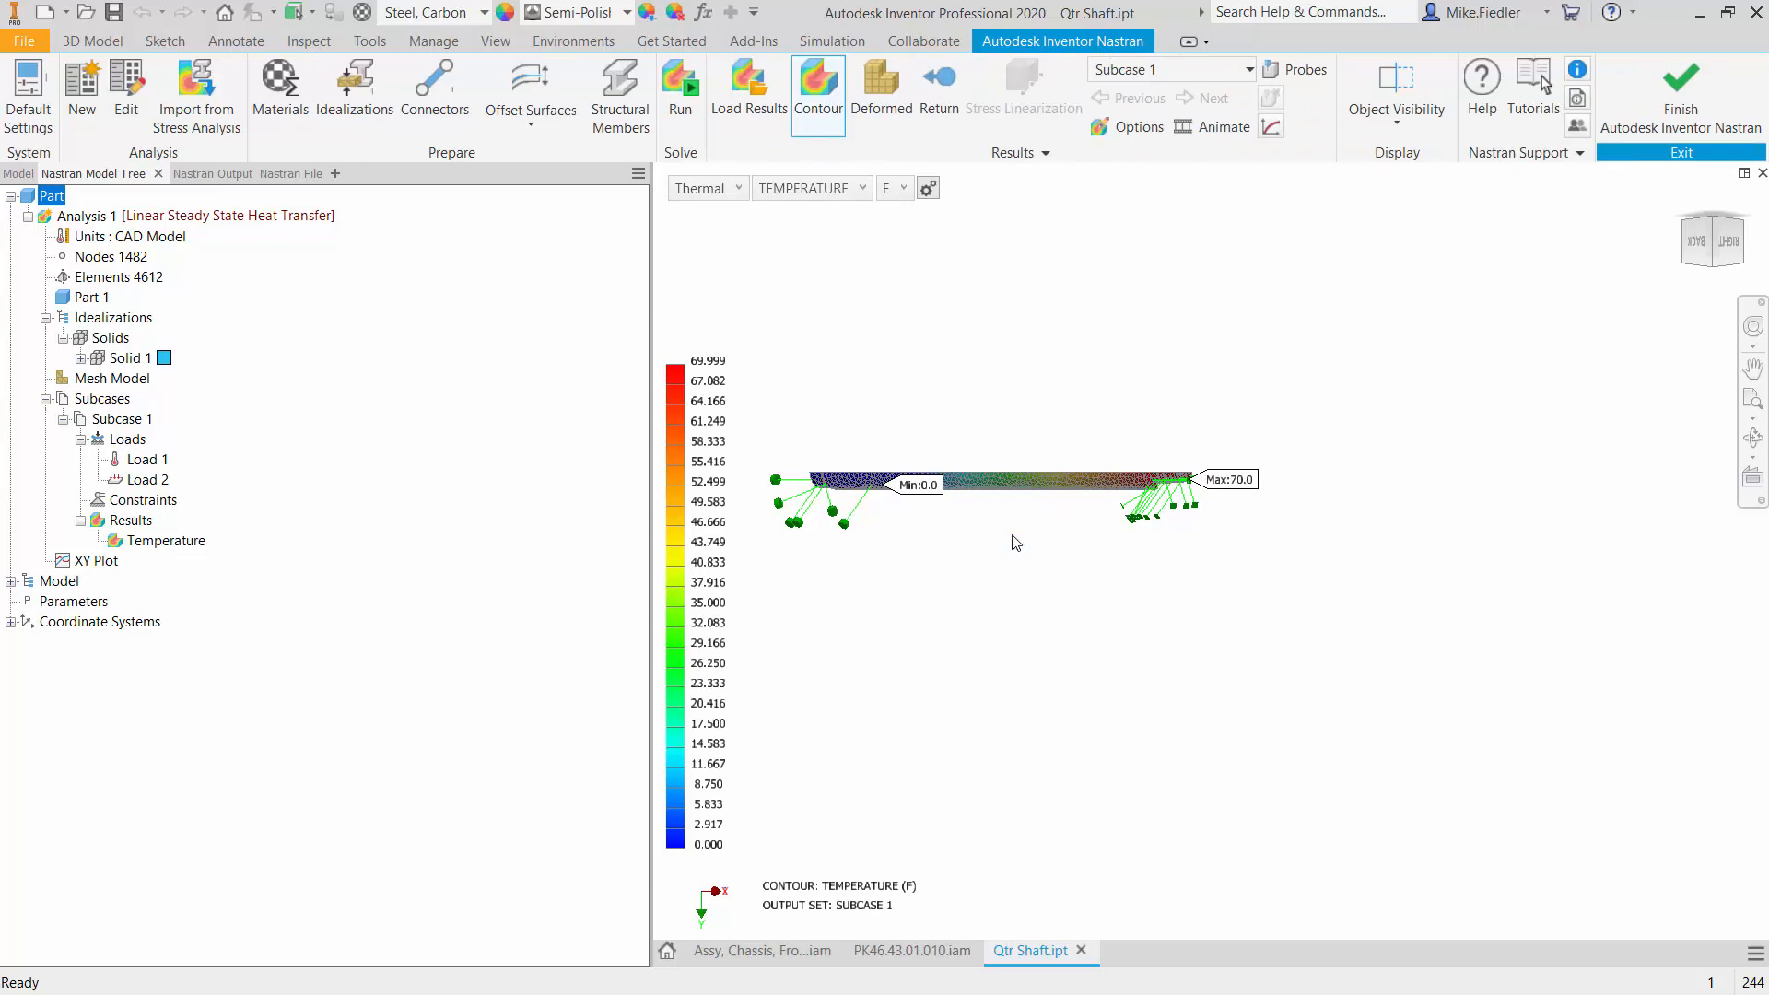
- Examine the temperature contour along the full length of the quarter shaft
middle_click(1080, 553)
middle_click(1079, 553)
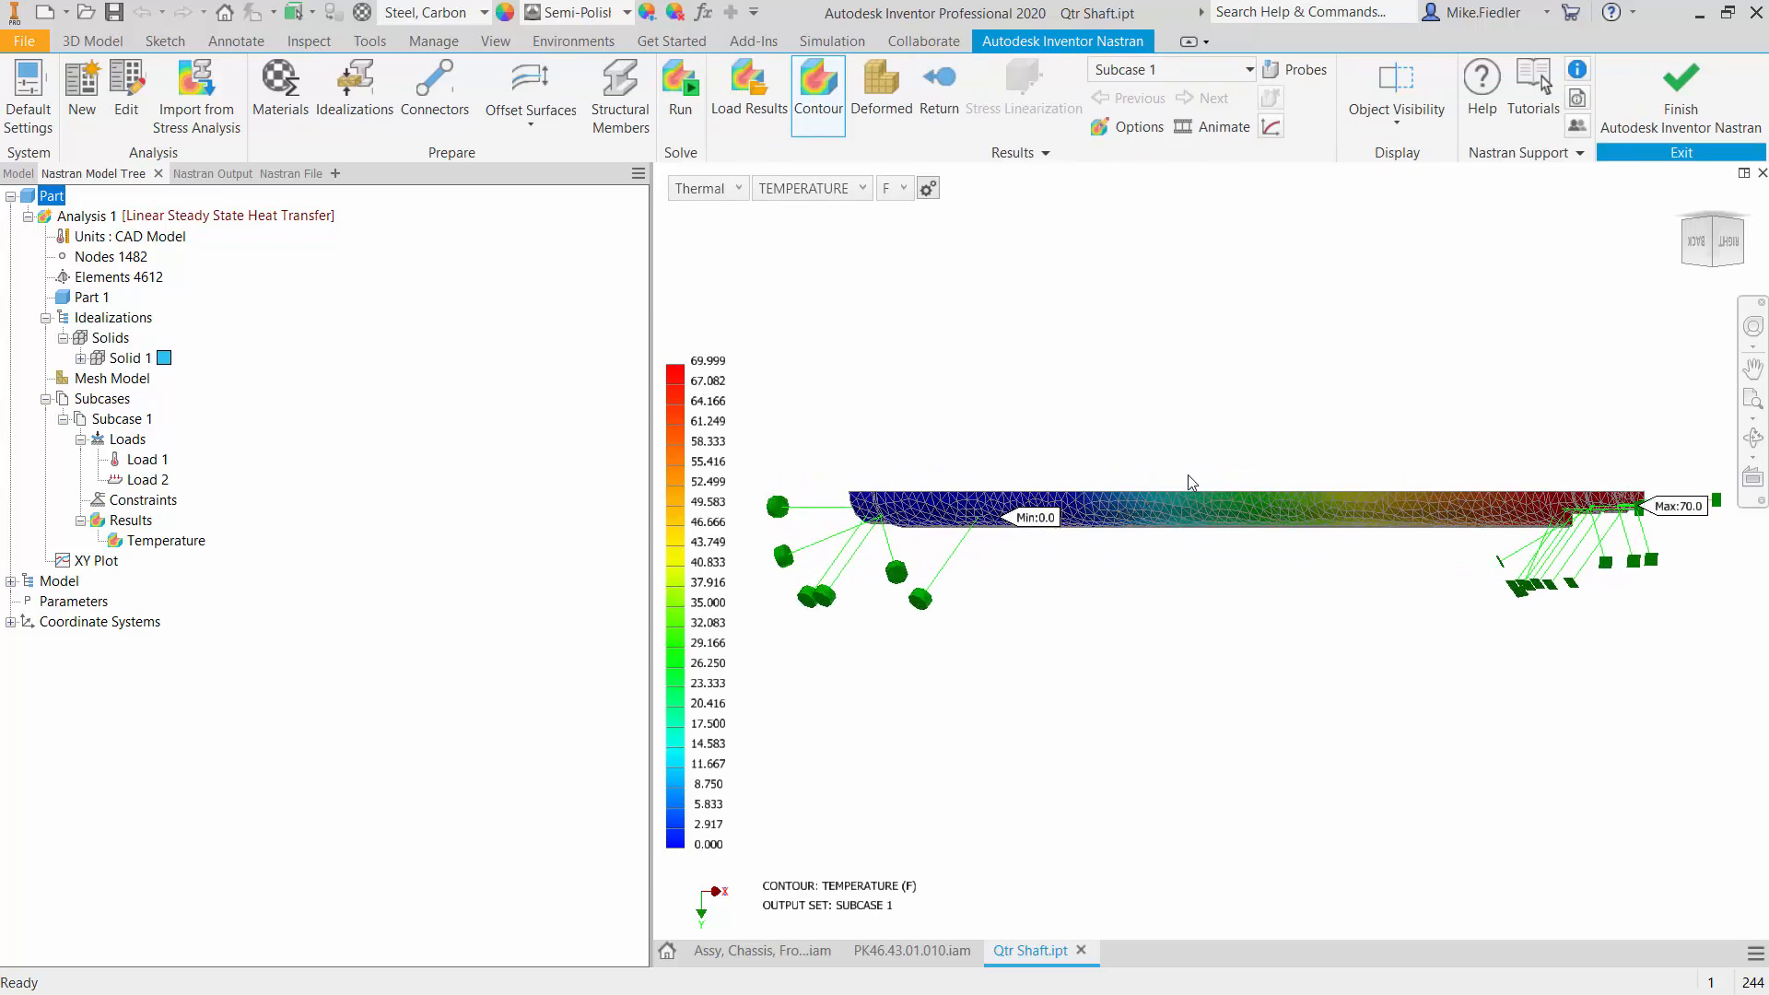
scroll(1218, 486, "down", 5)
scroll(1218, 491, "up", 4)
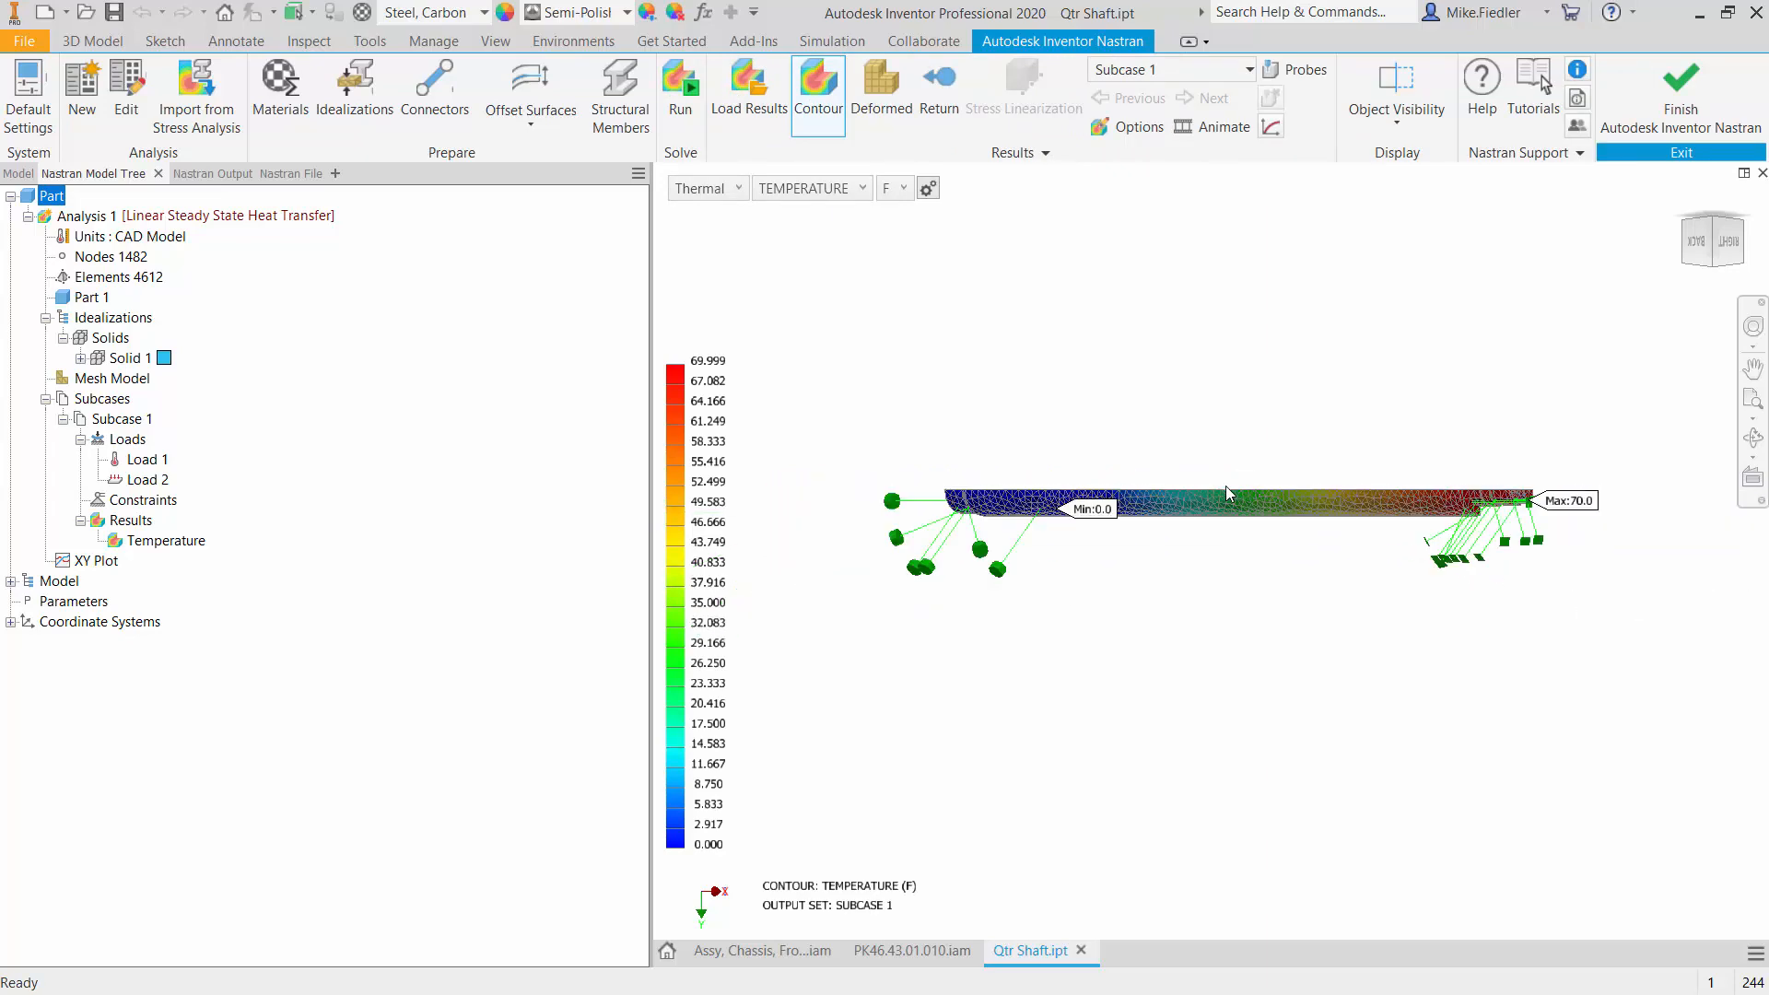
- Inspect the temperature contour at the shaft's hot end, from the top, and in the home isometric view
scroll(1428, 494, "up", 2)
scroll(1474, 516, "up", 3)
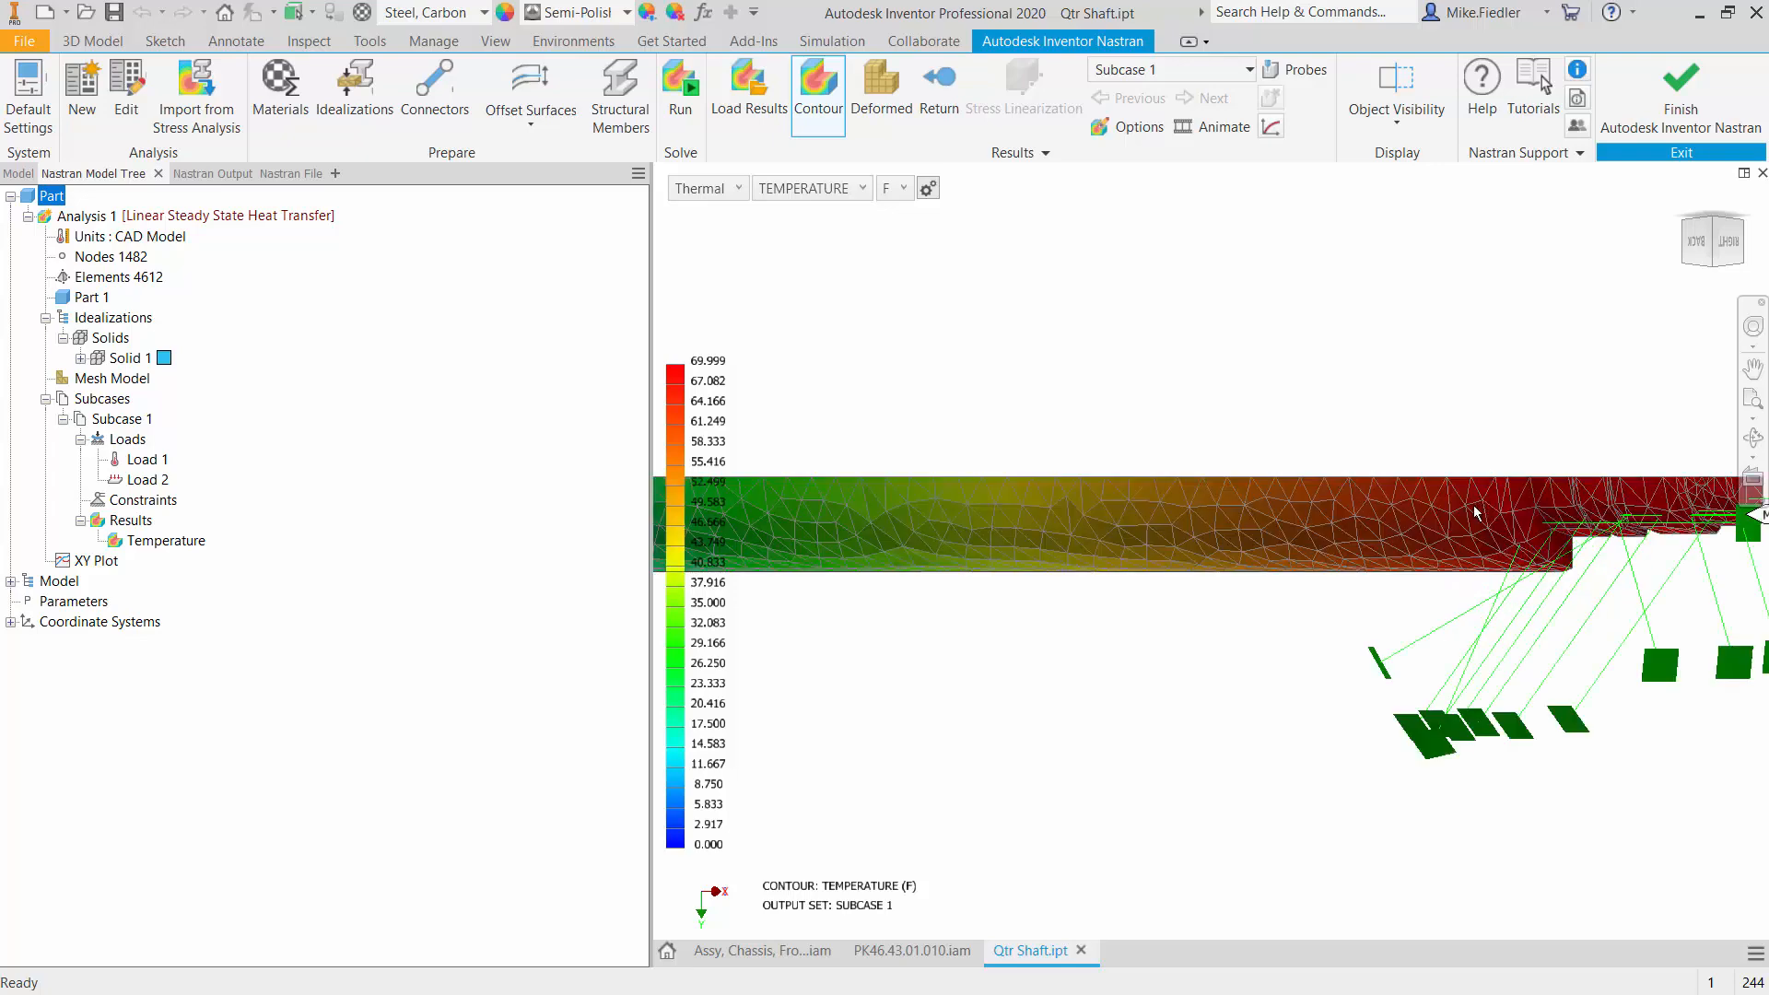
left_click(1728, 244)
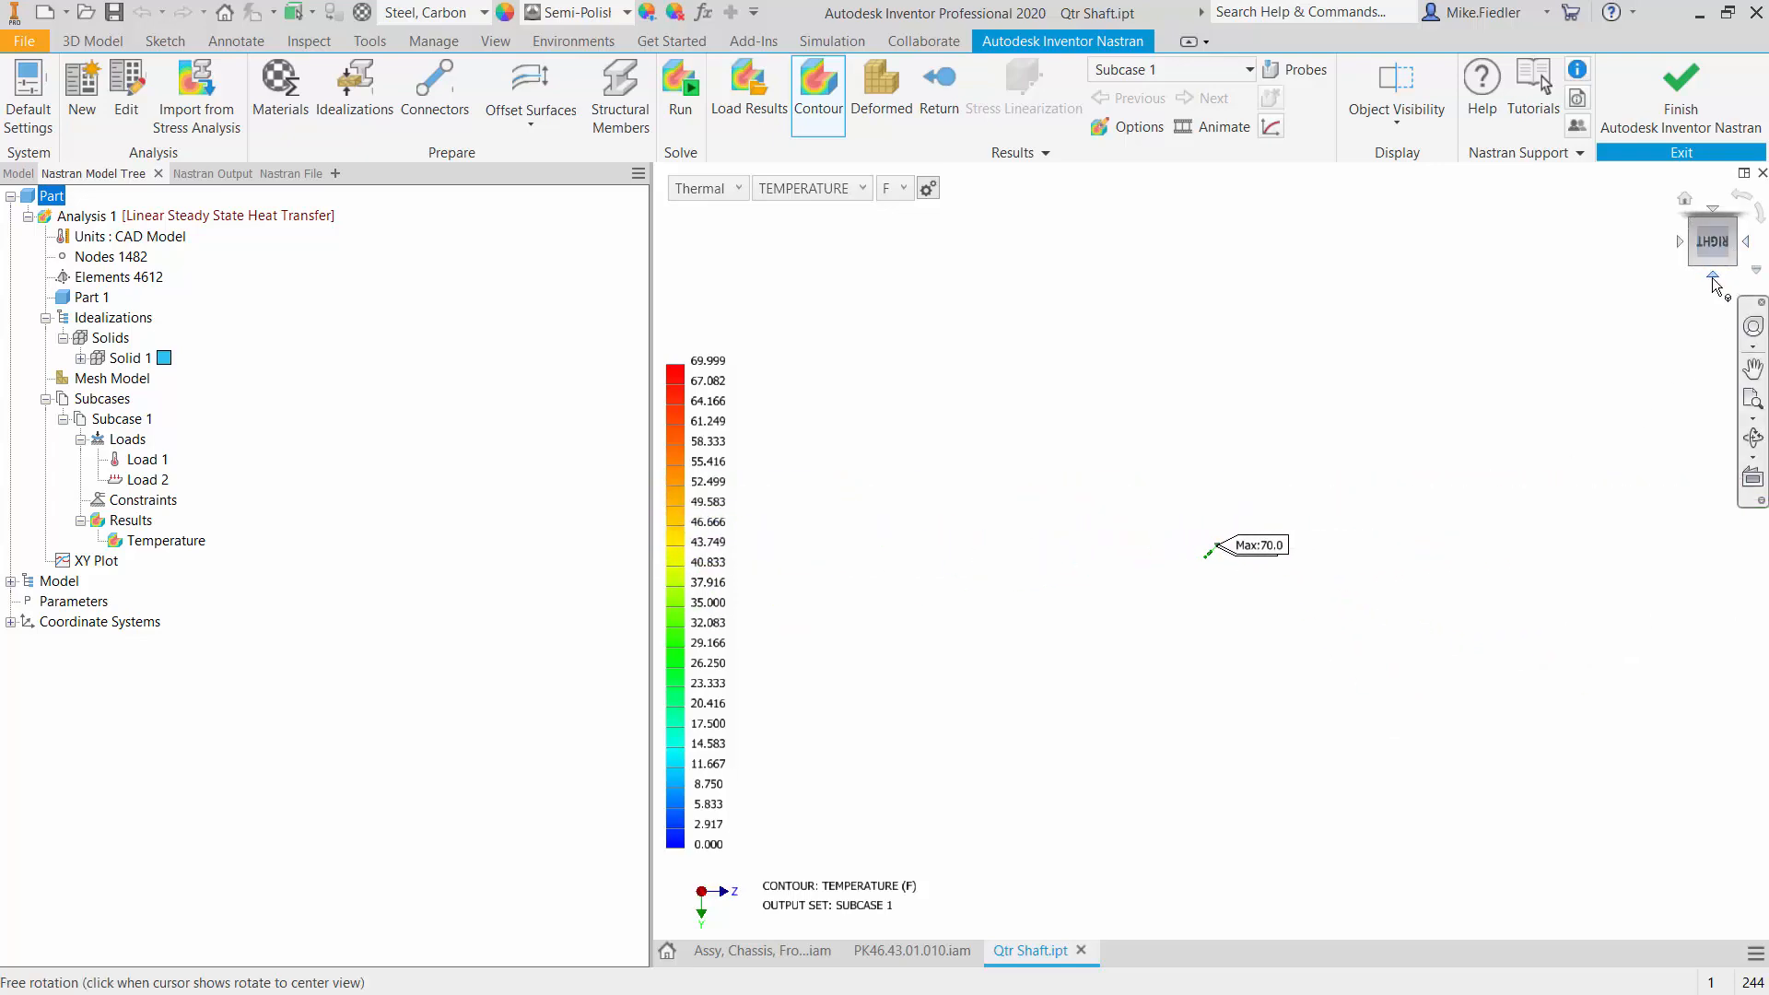
left_click(1716, 288)
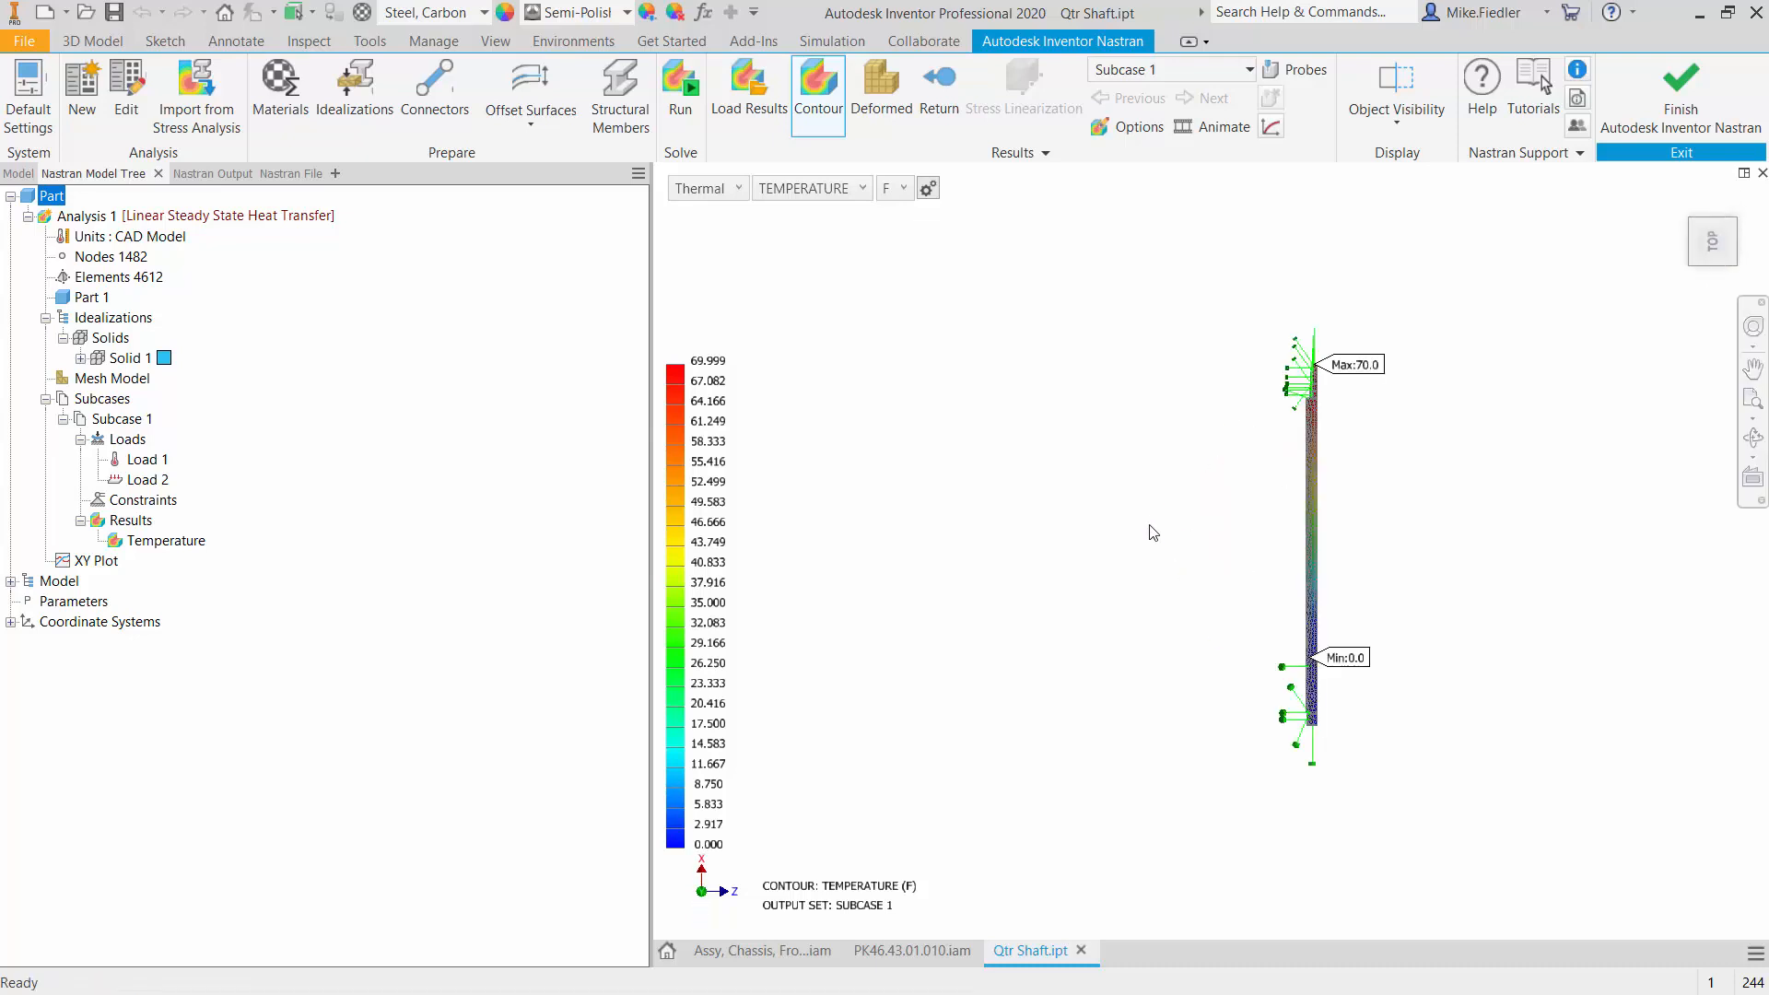
scroll(1291, 540, "down", 3)
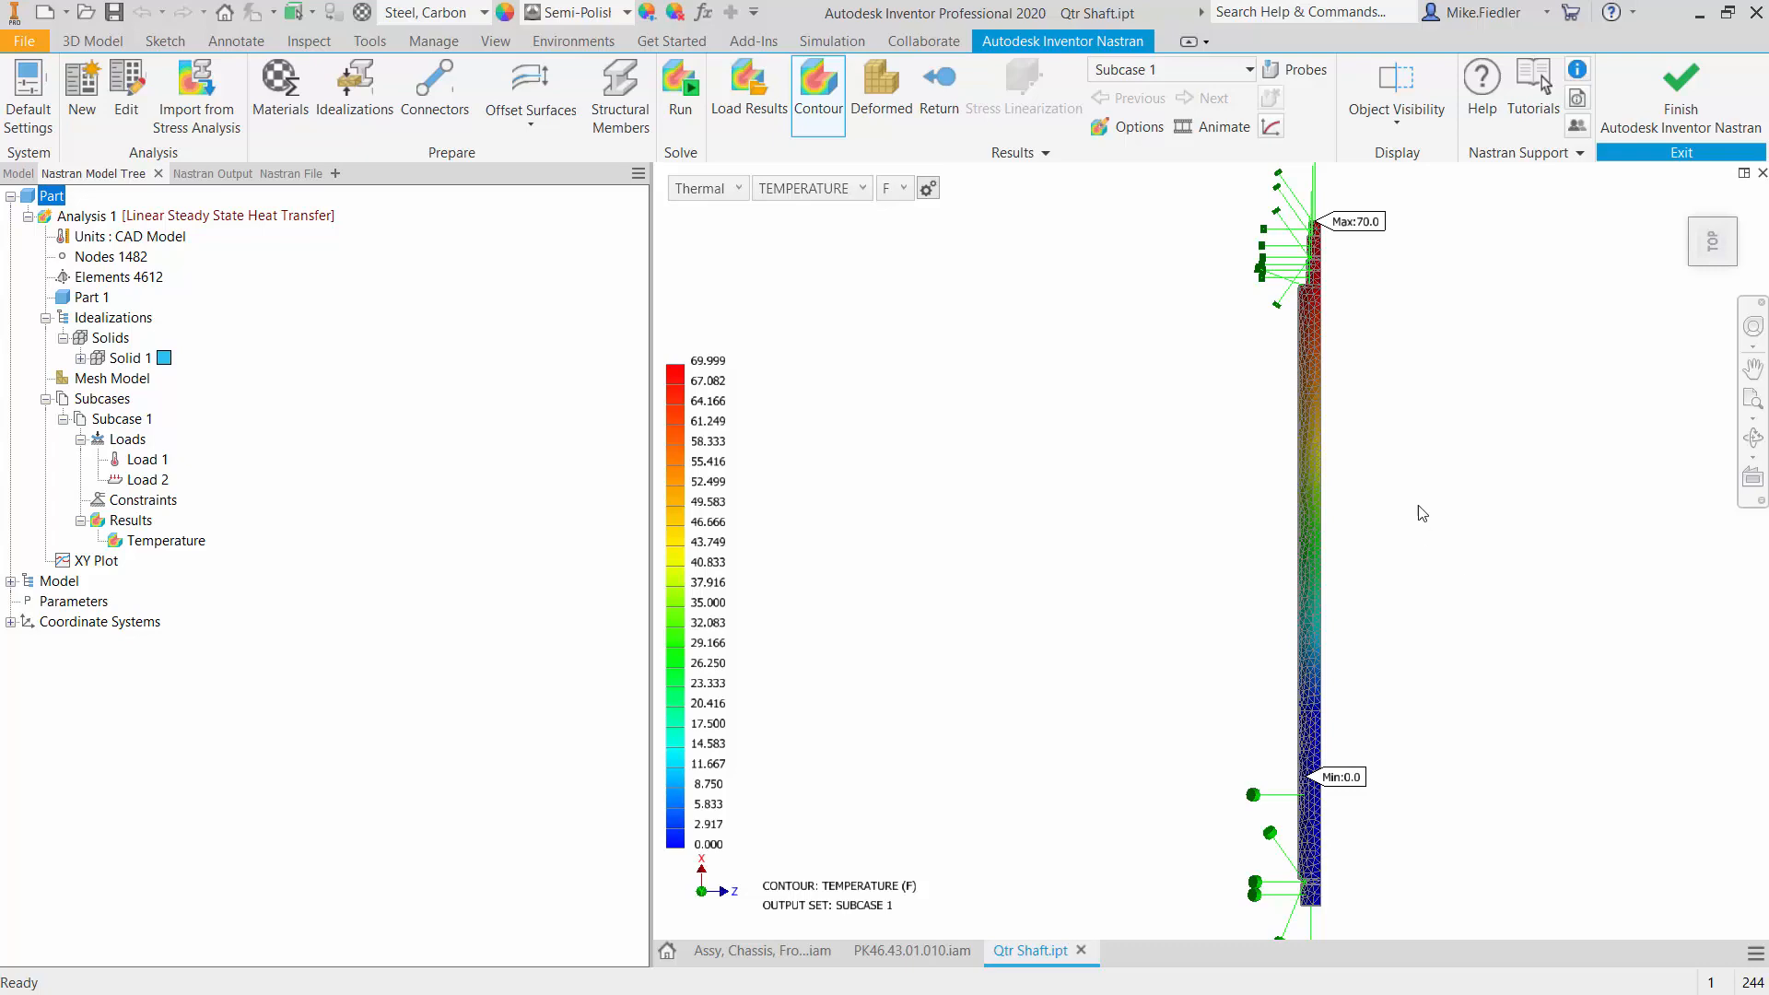
left_click(1685, 199)
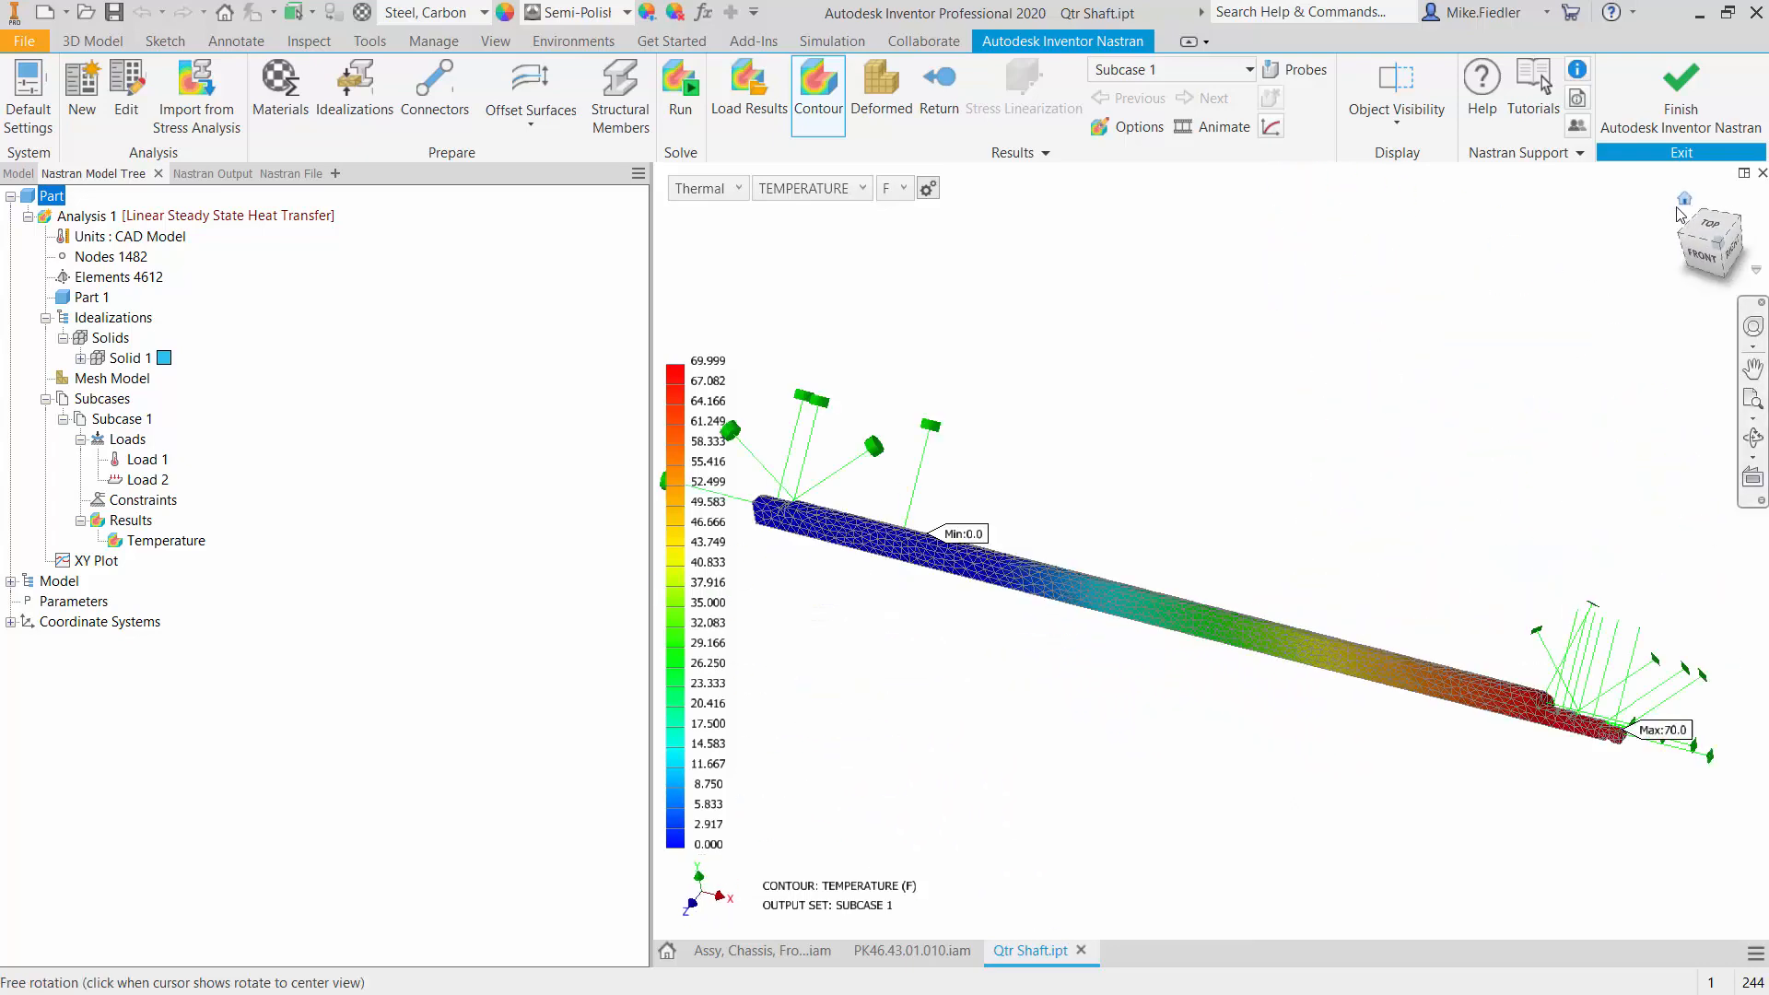
scroll(1081, 584, "up", 3)
scroll(1081, 584, "down", 3)
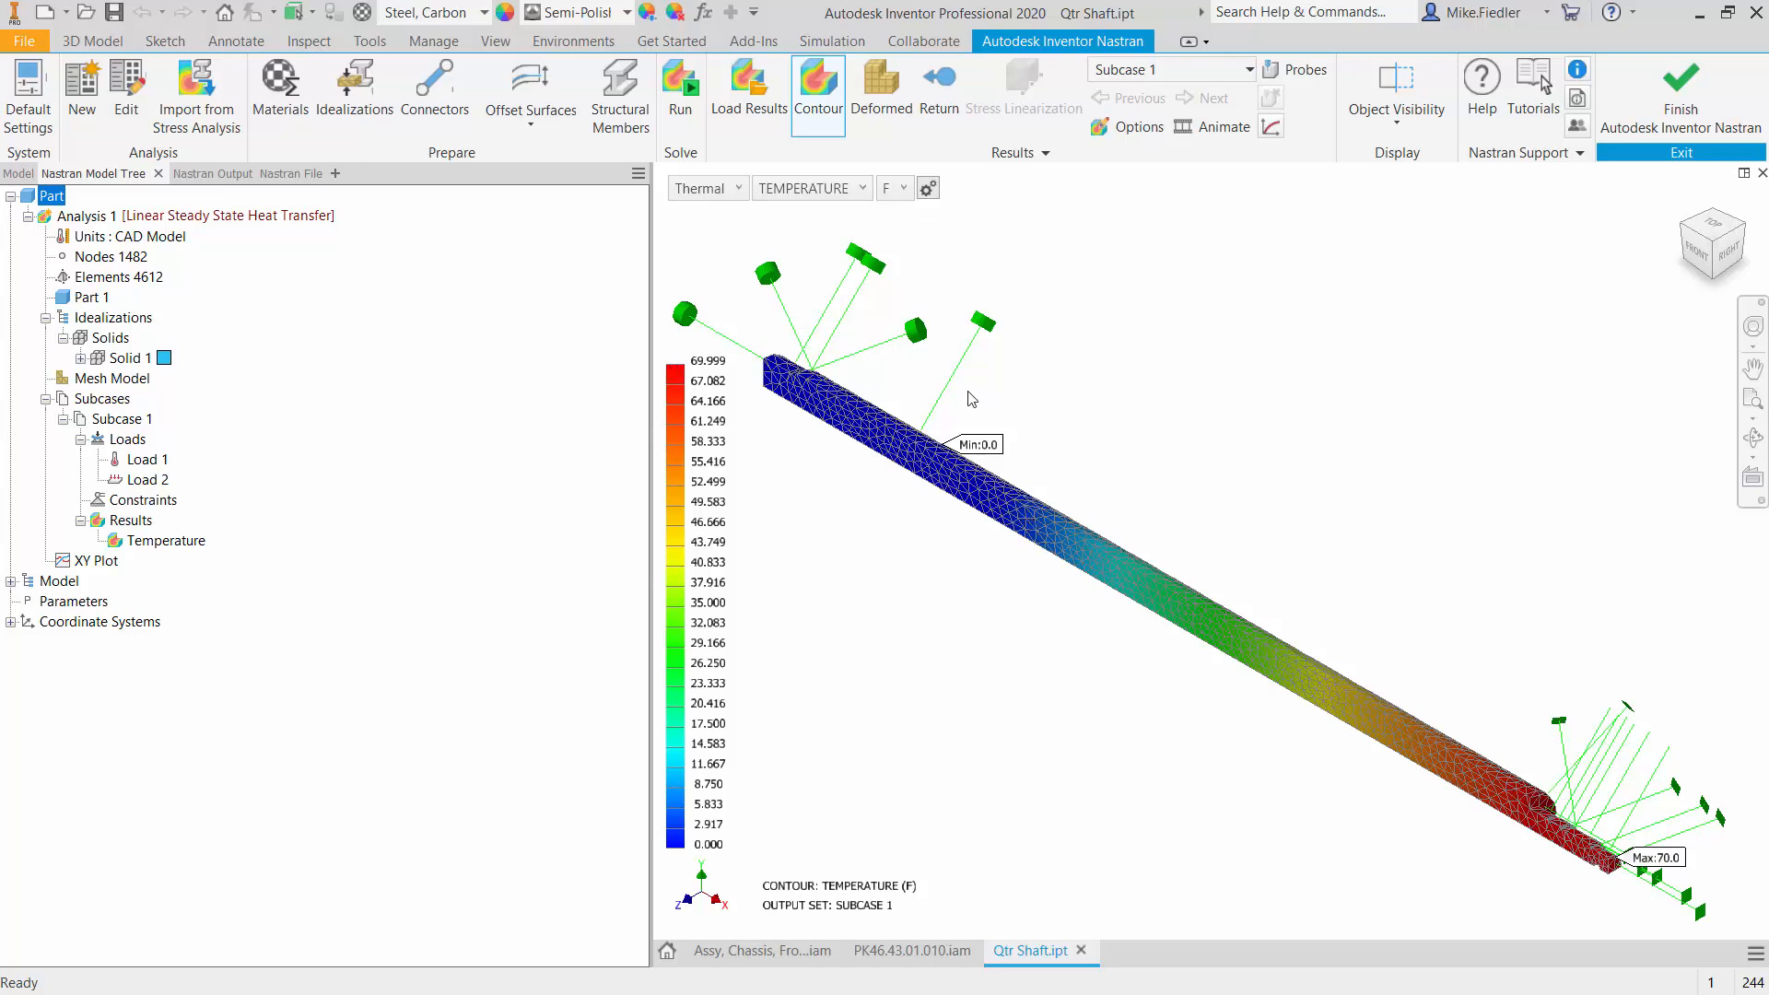
- Leave the results display, duplicate Analysis 1 and name the copy Analysis 2
left_click(939, 87)
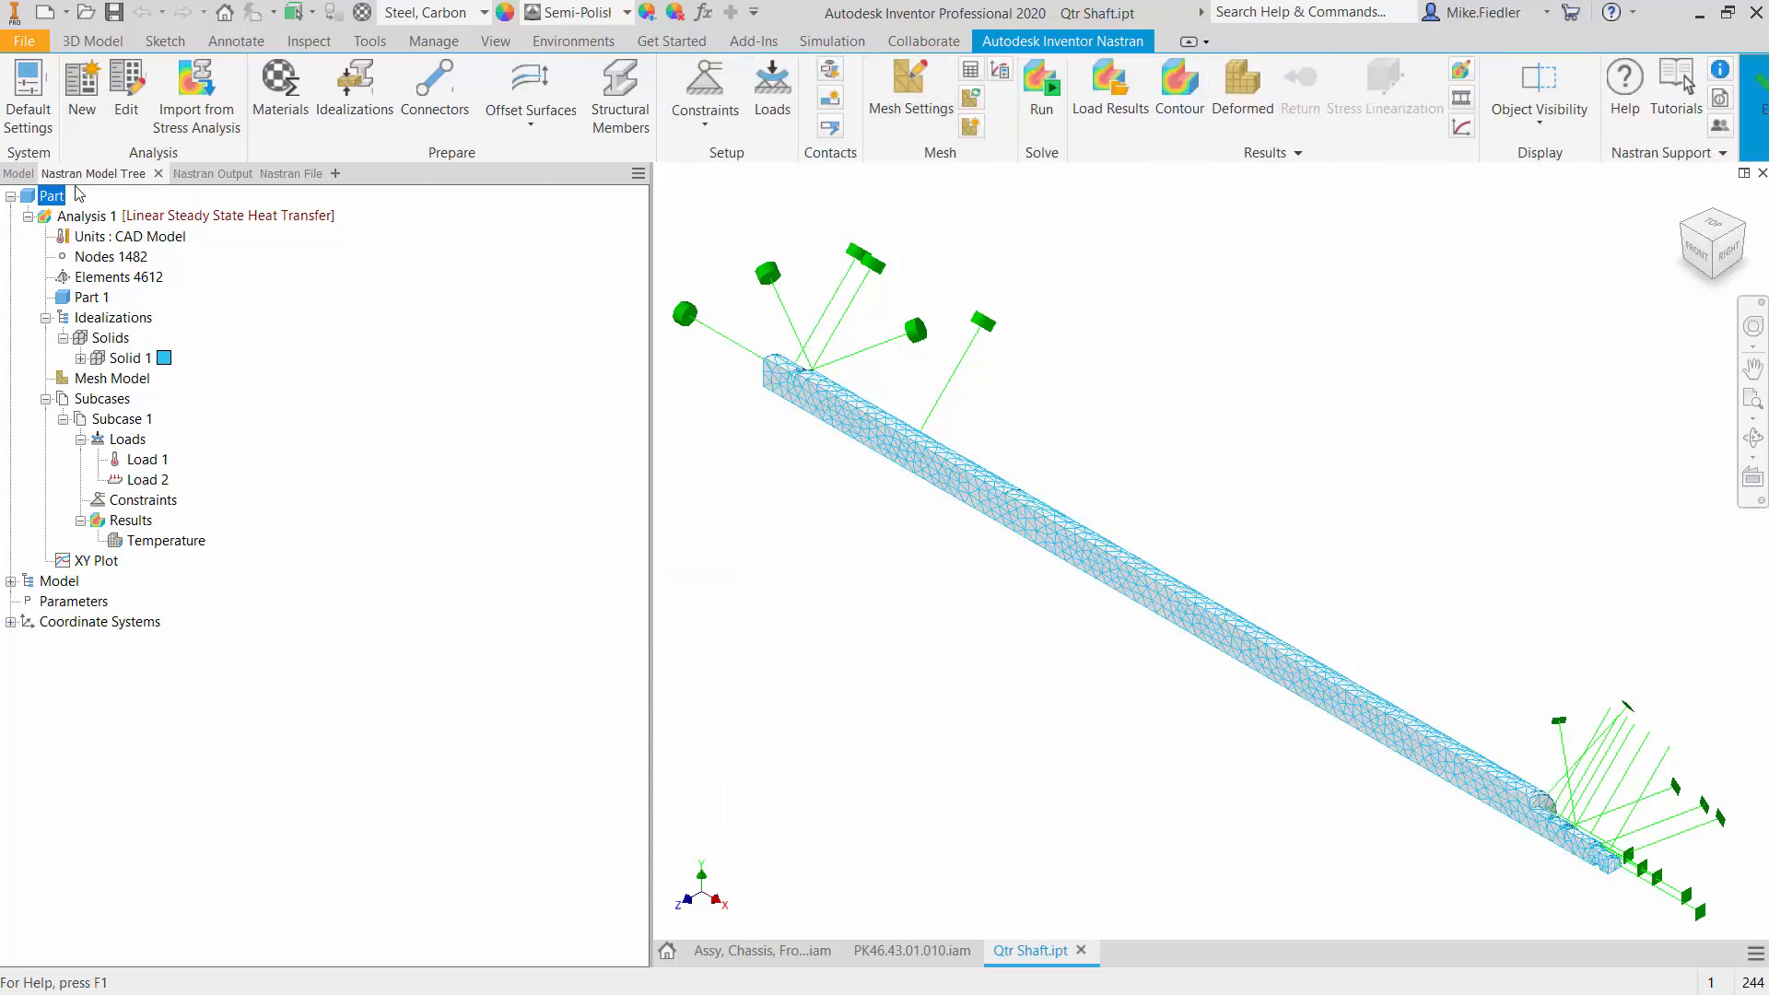
right_click(78, 217)
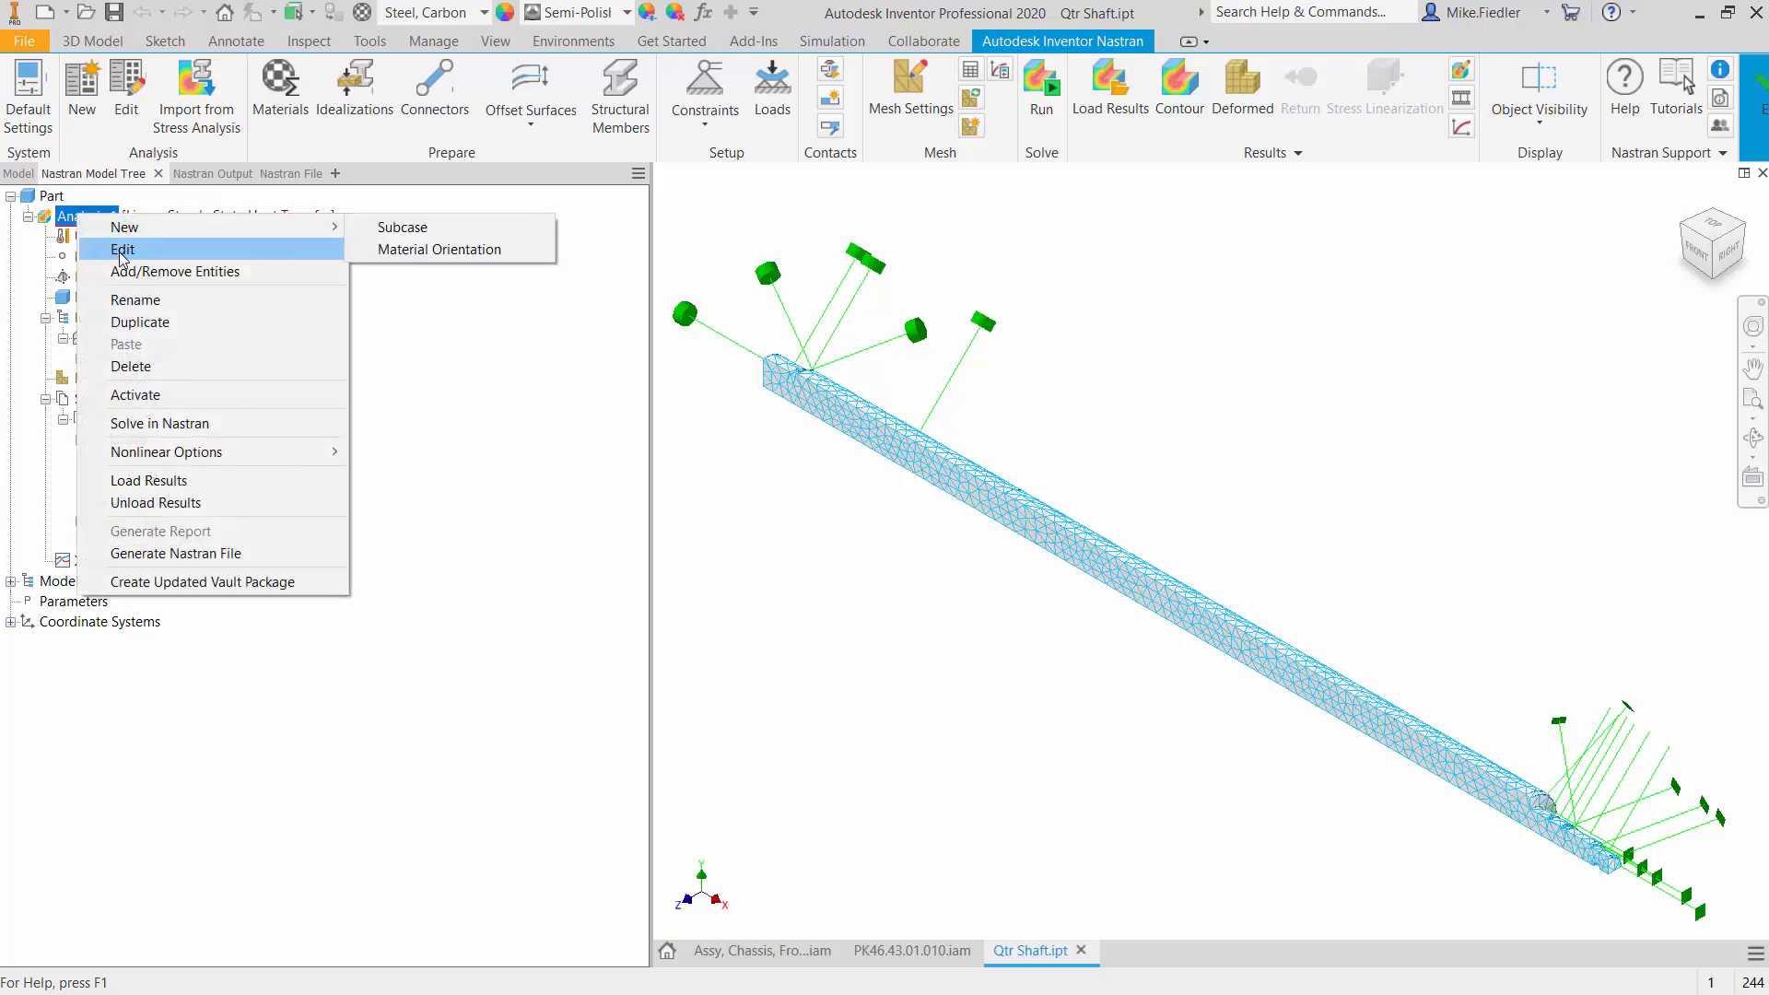
left_click(191, 327)
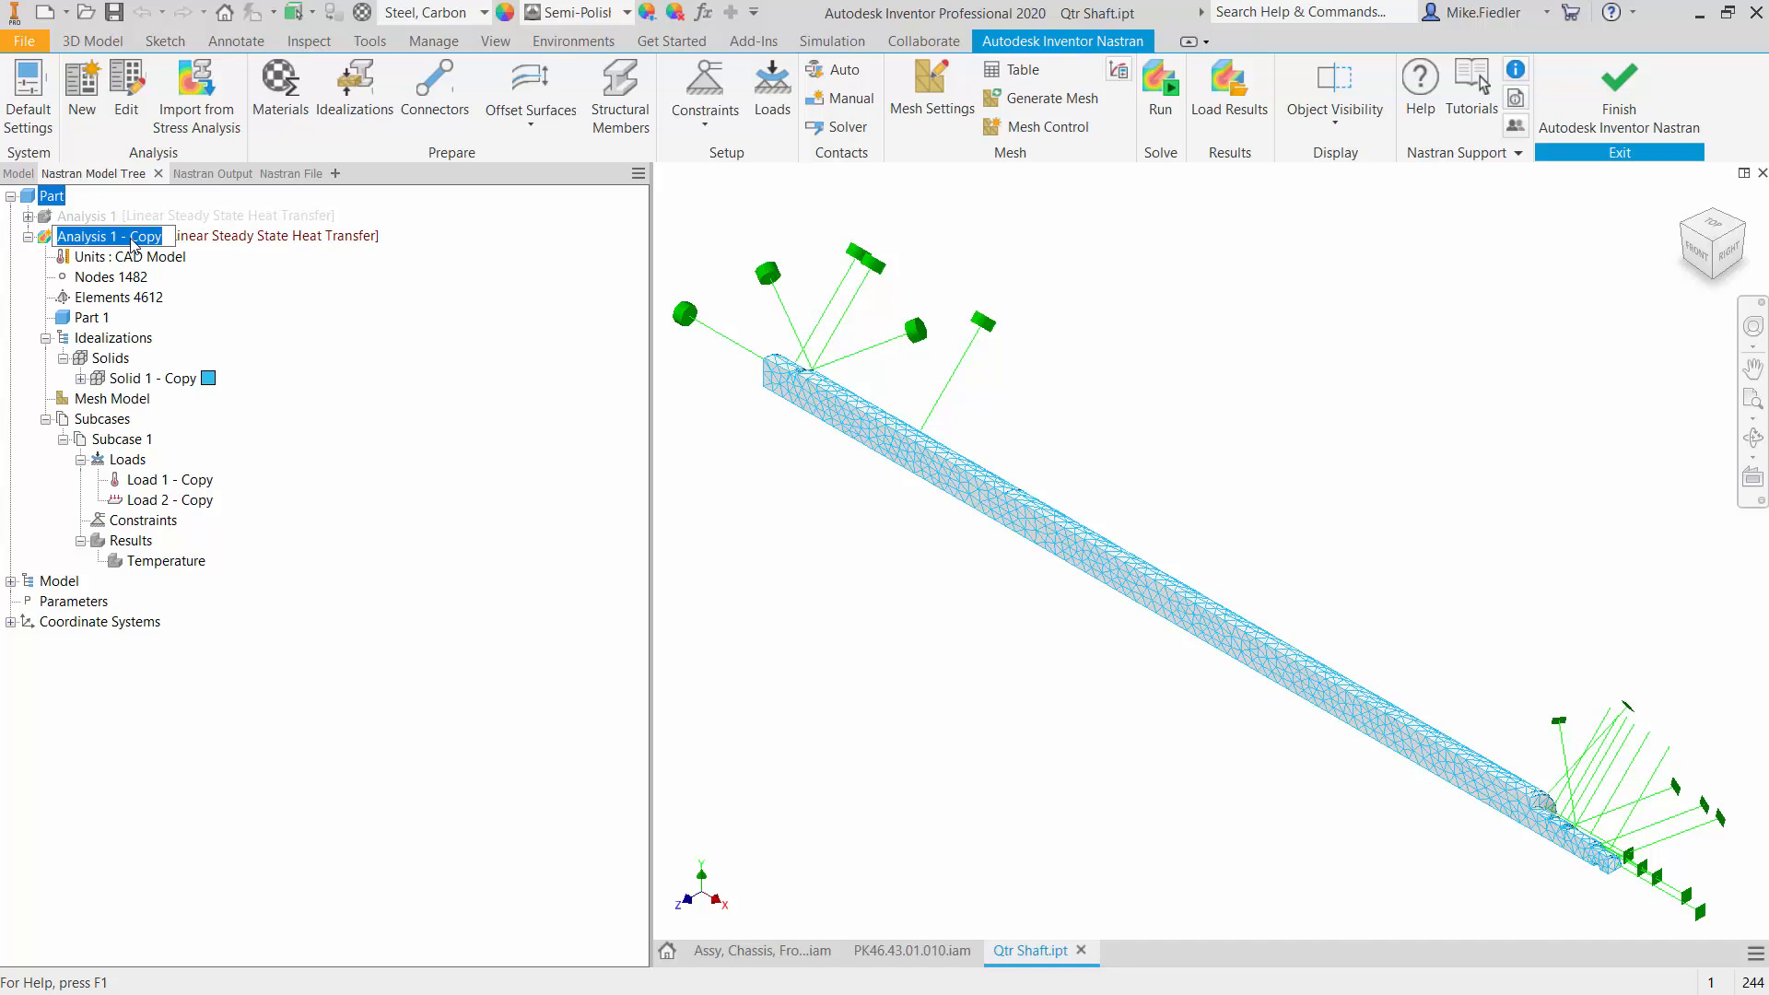
type("Analysis ")
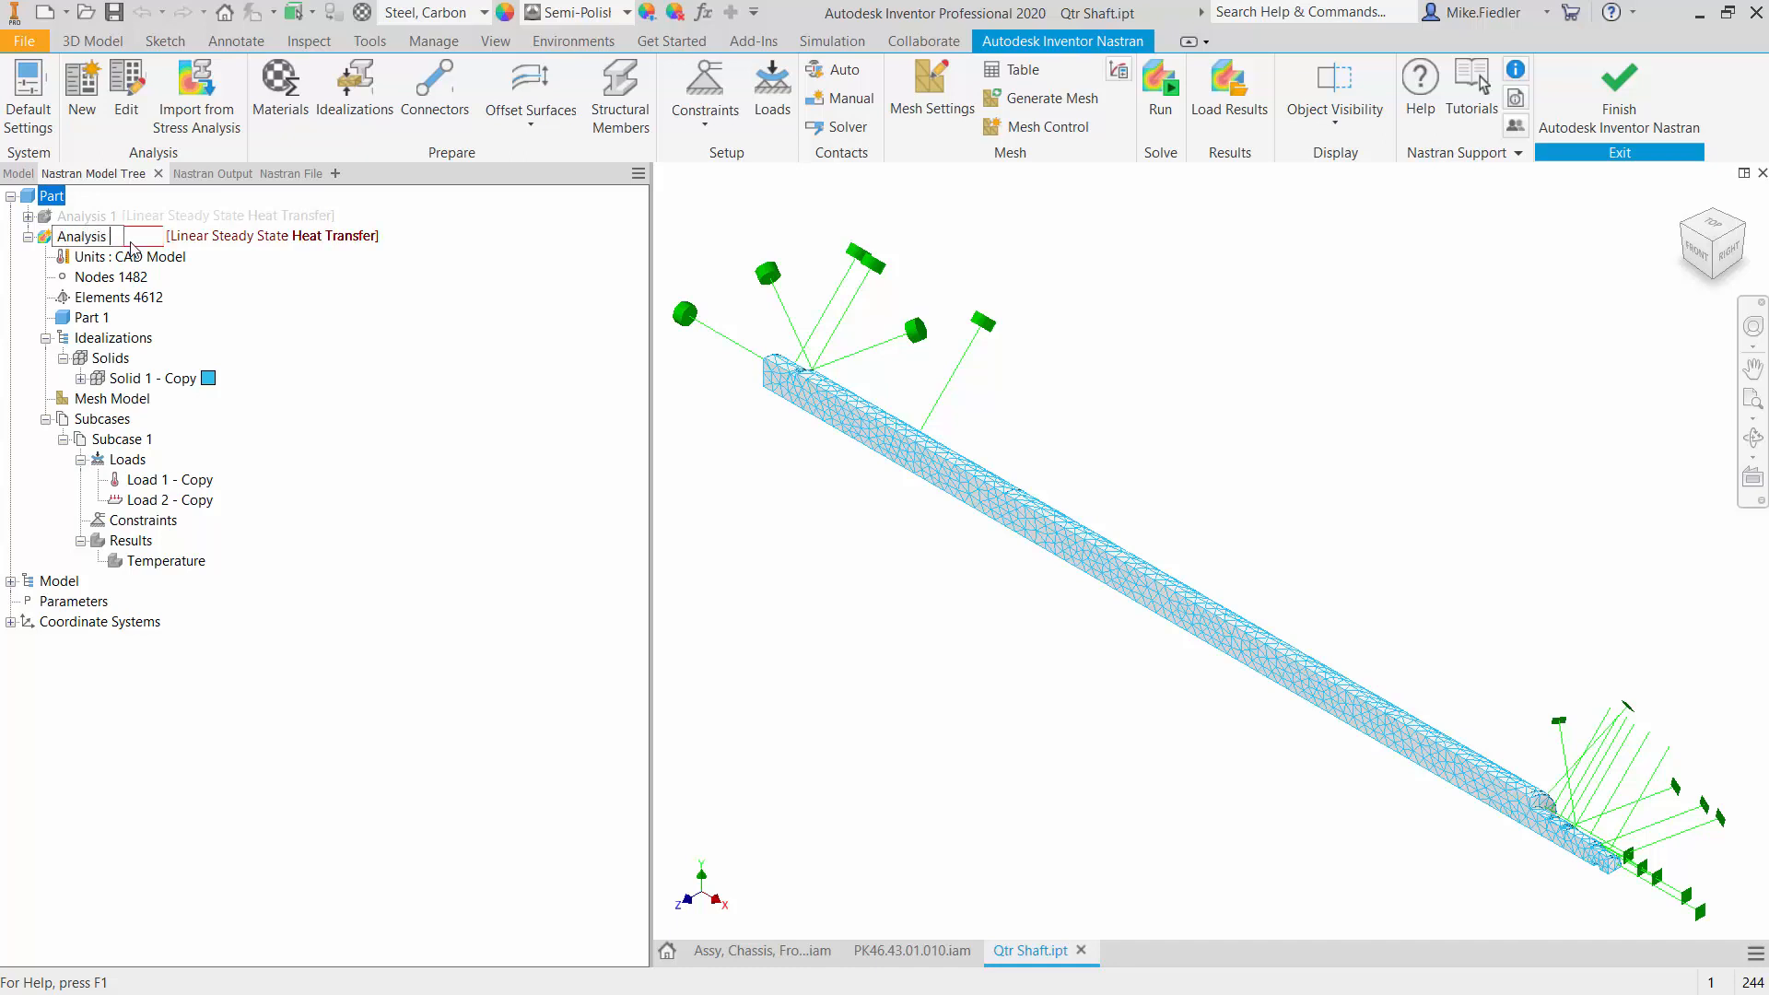
type("2")
key("Return")
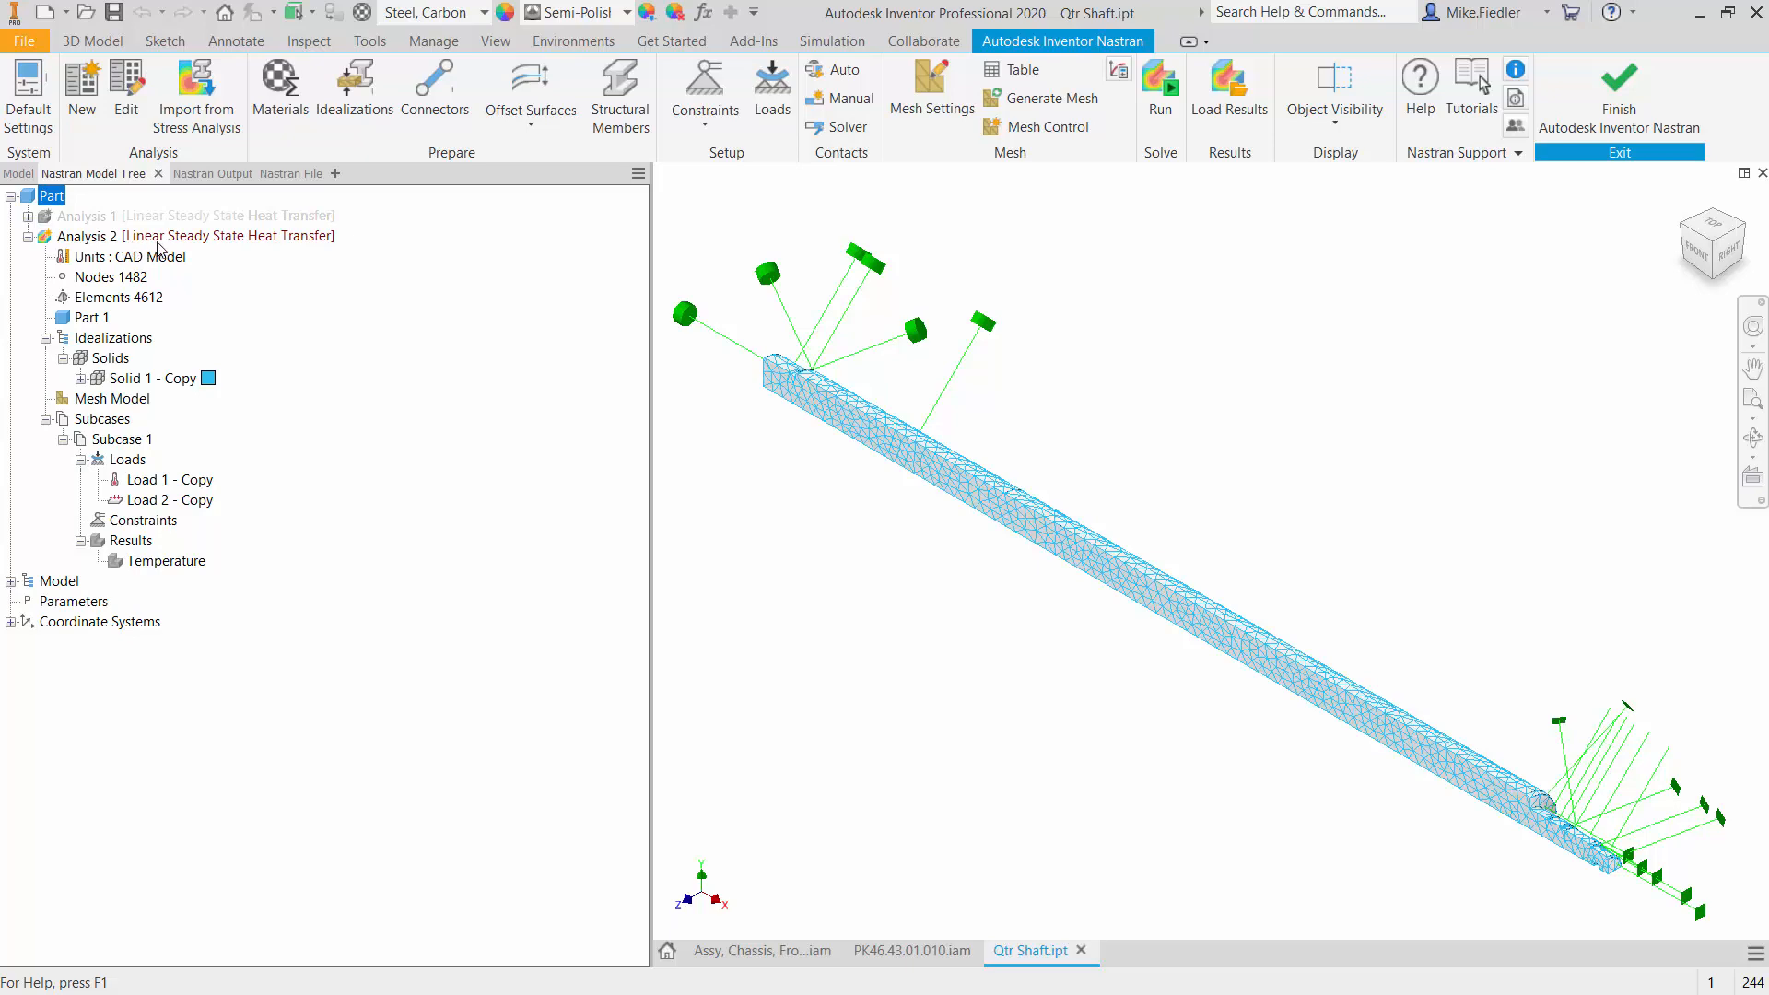
- Change Analysis 2 to Linear Static, accepting removal of the invalid loads, and remove the remaining Load 1 - Copy from Subcase 1
double_click(157, 241)
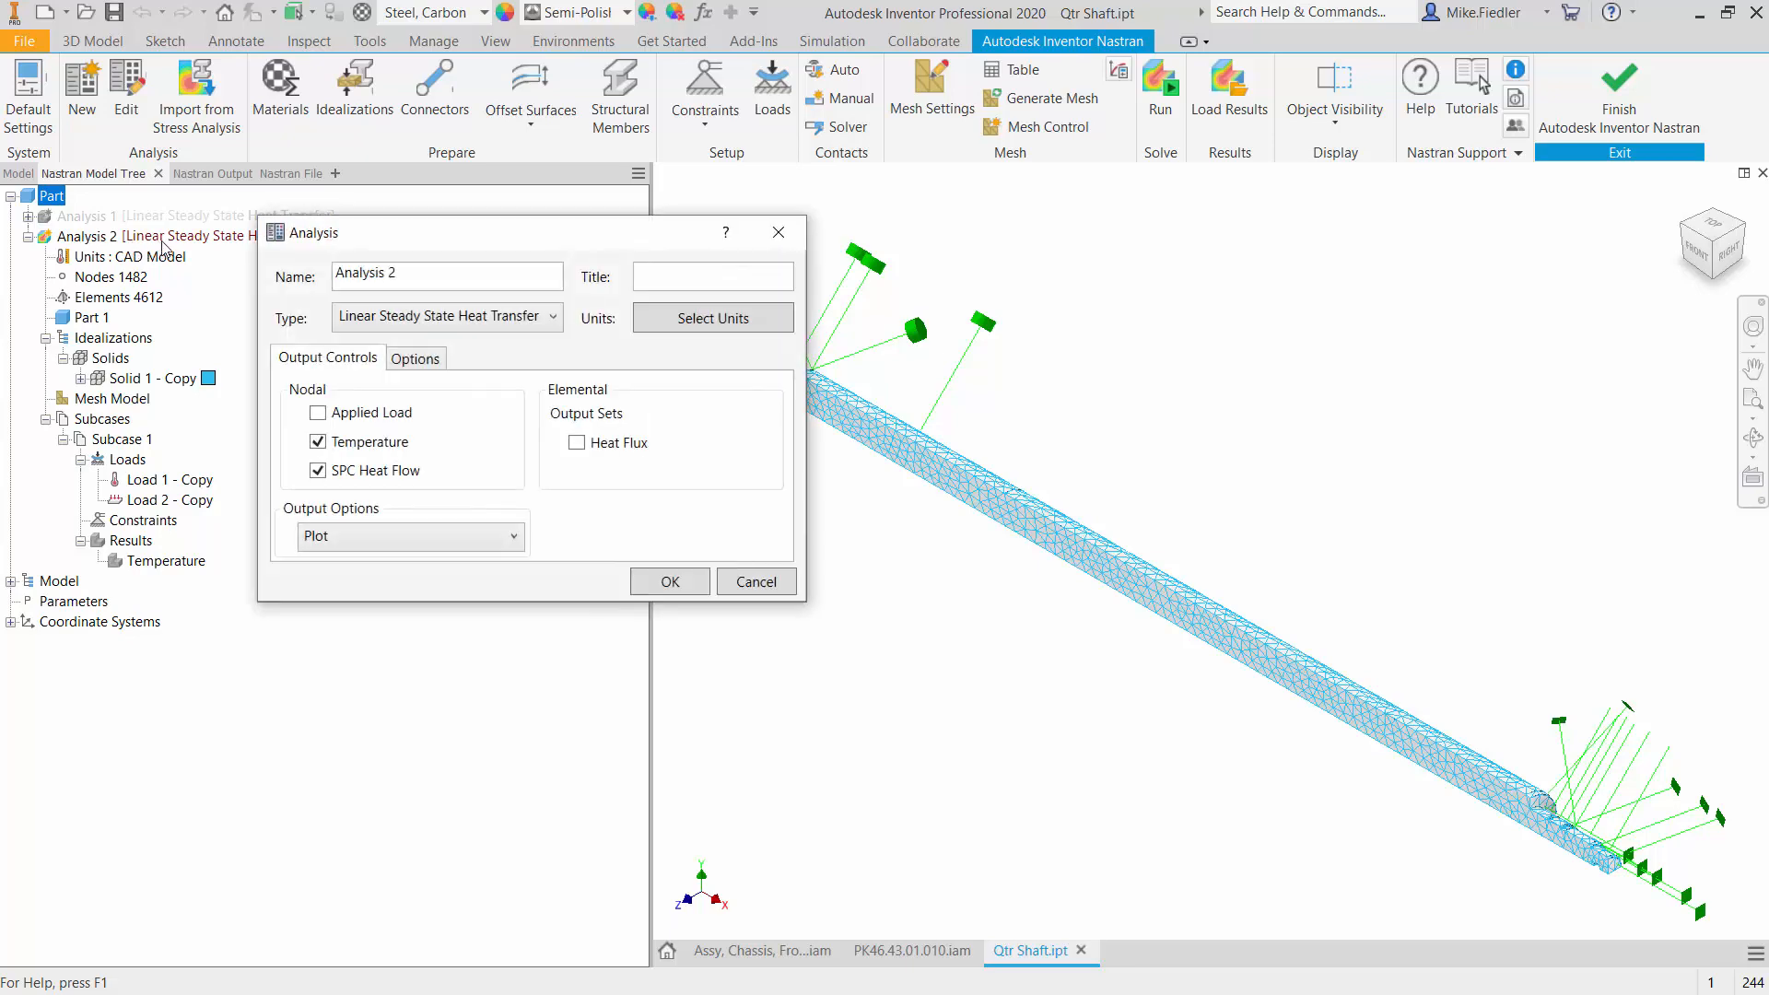
left_click(451, 323)
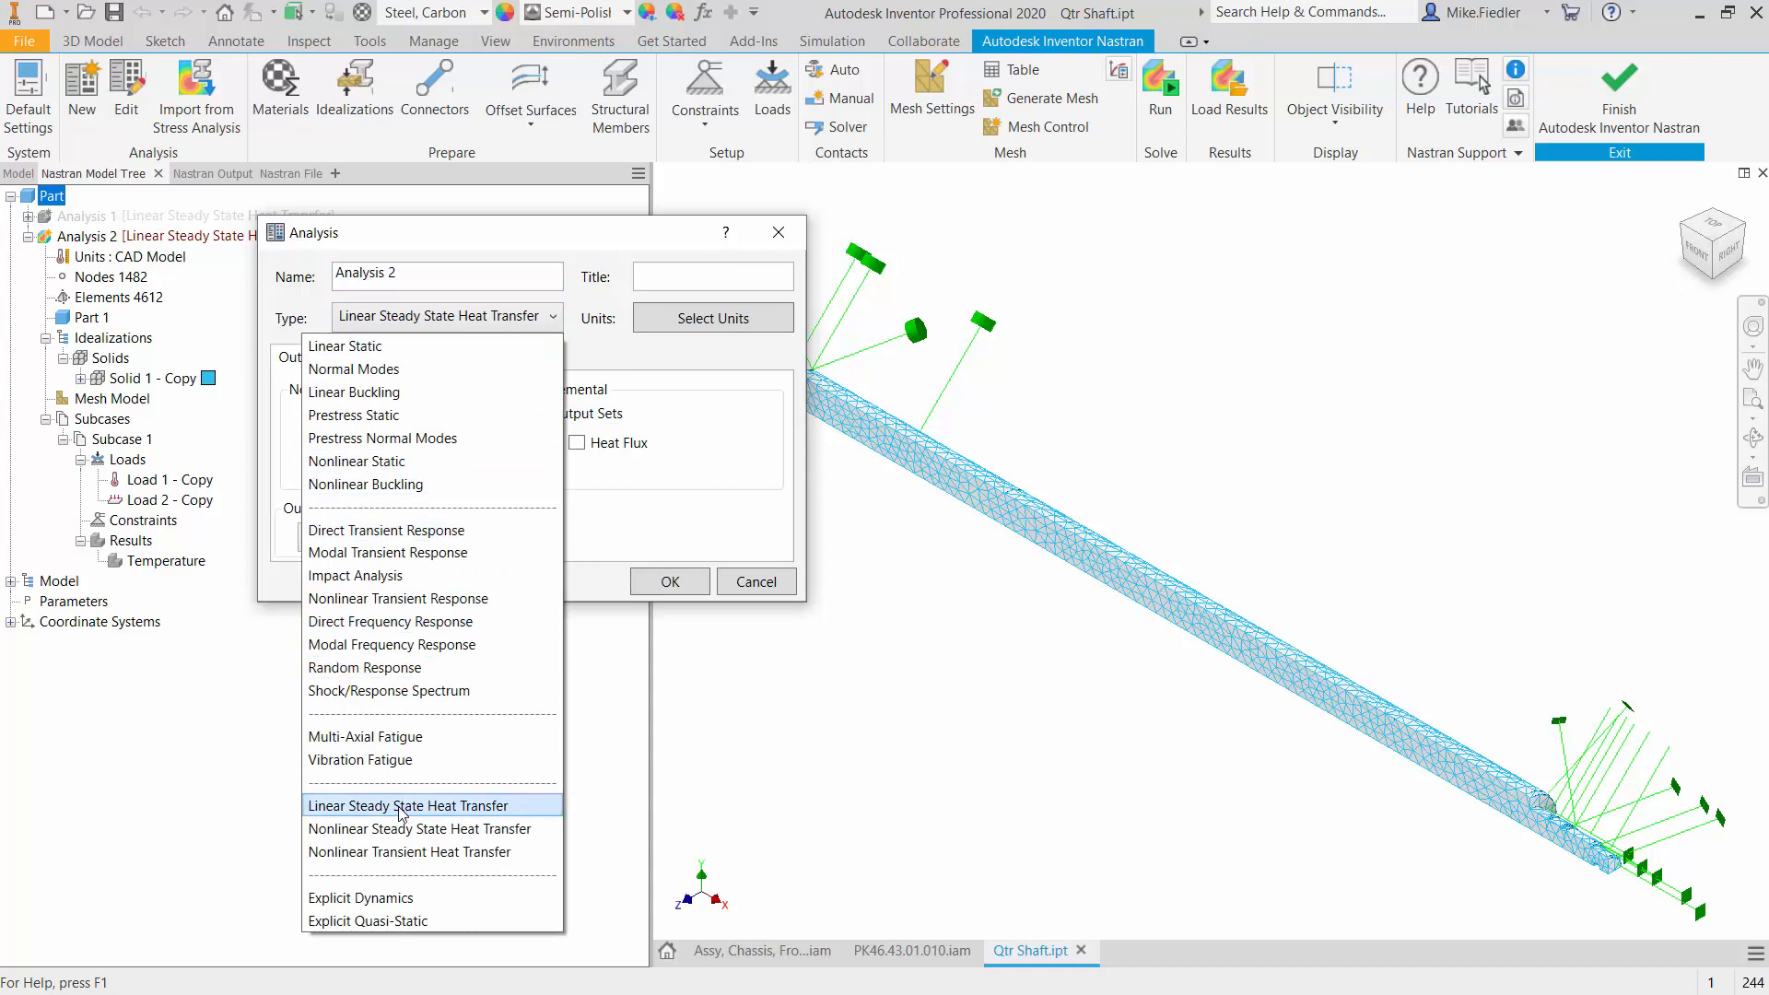
left_click(444, 348)
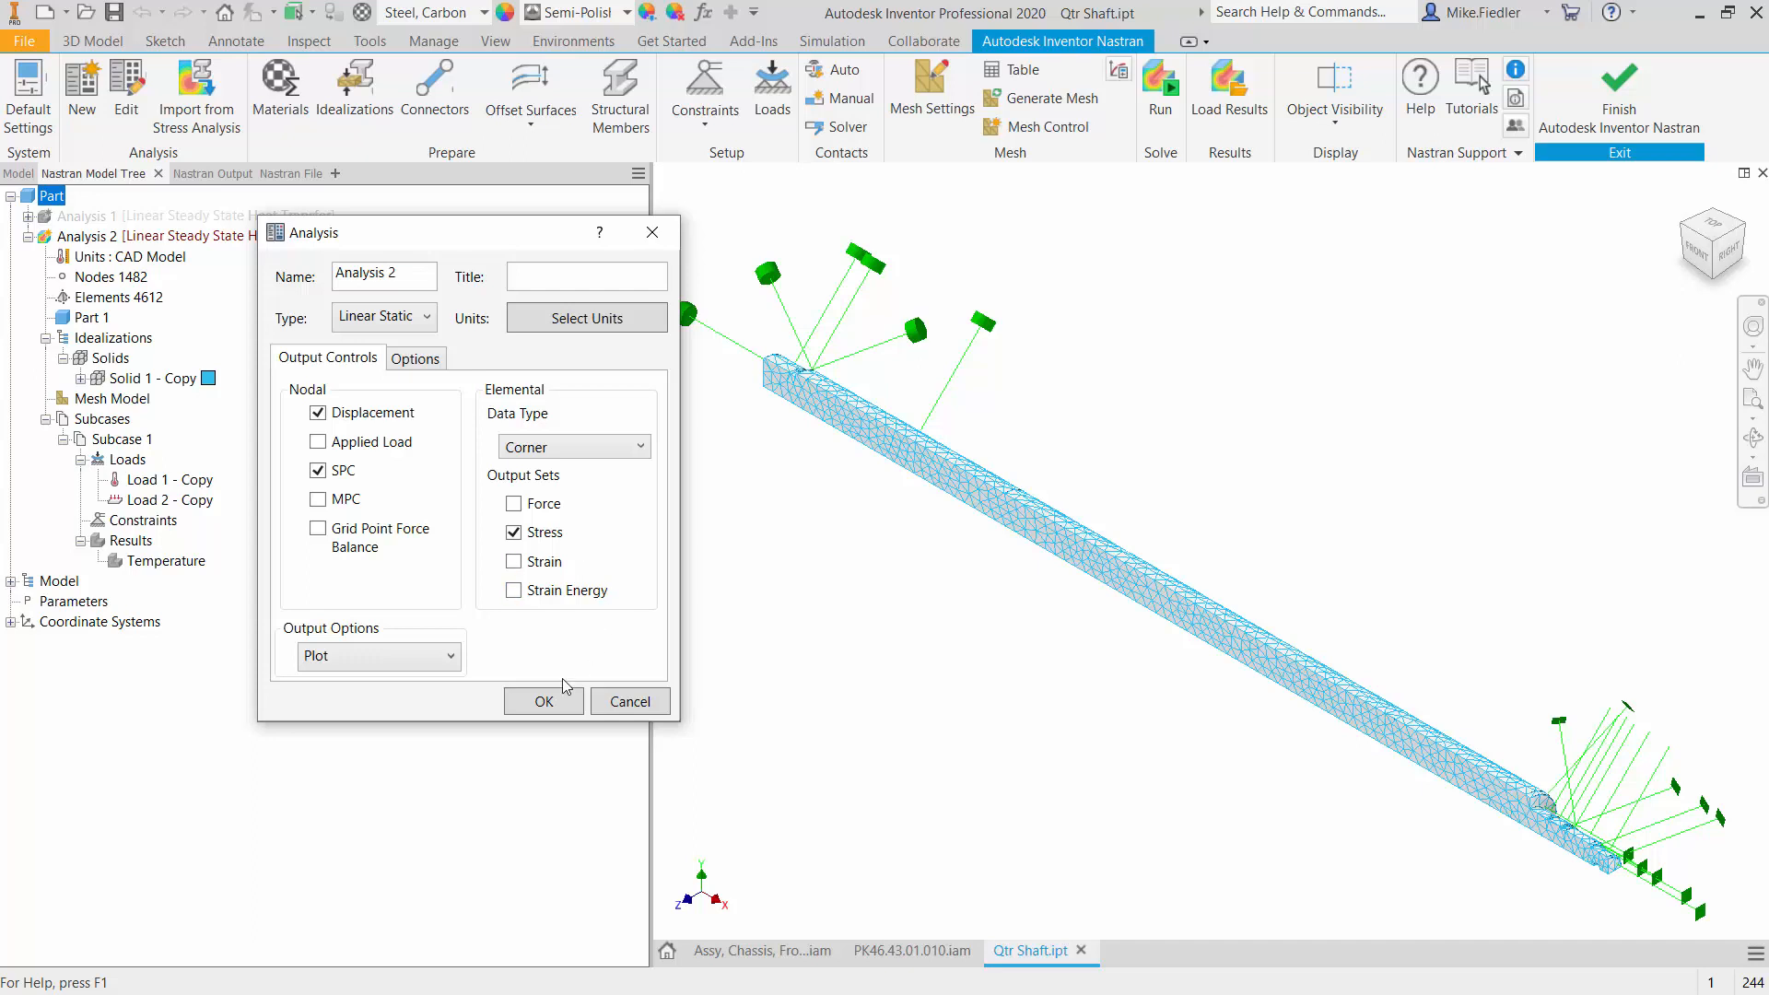
left_click(544, 703)
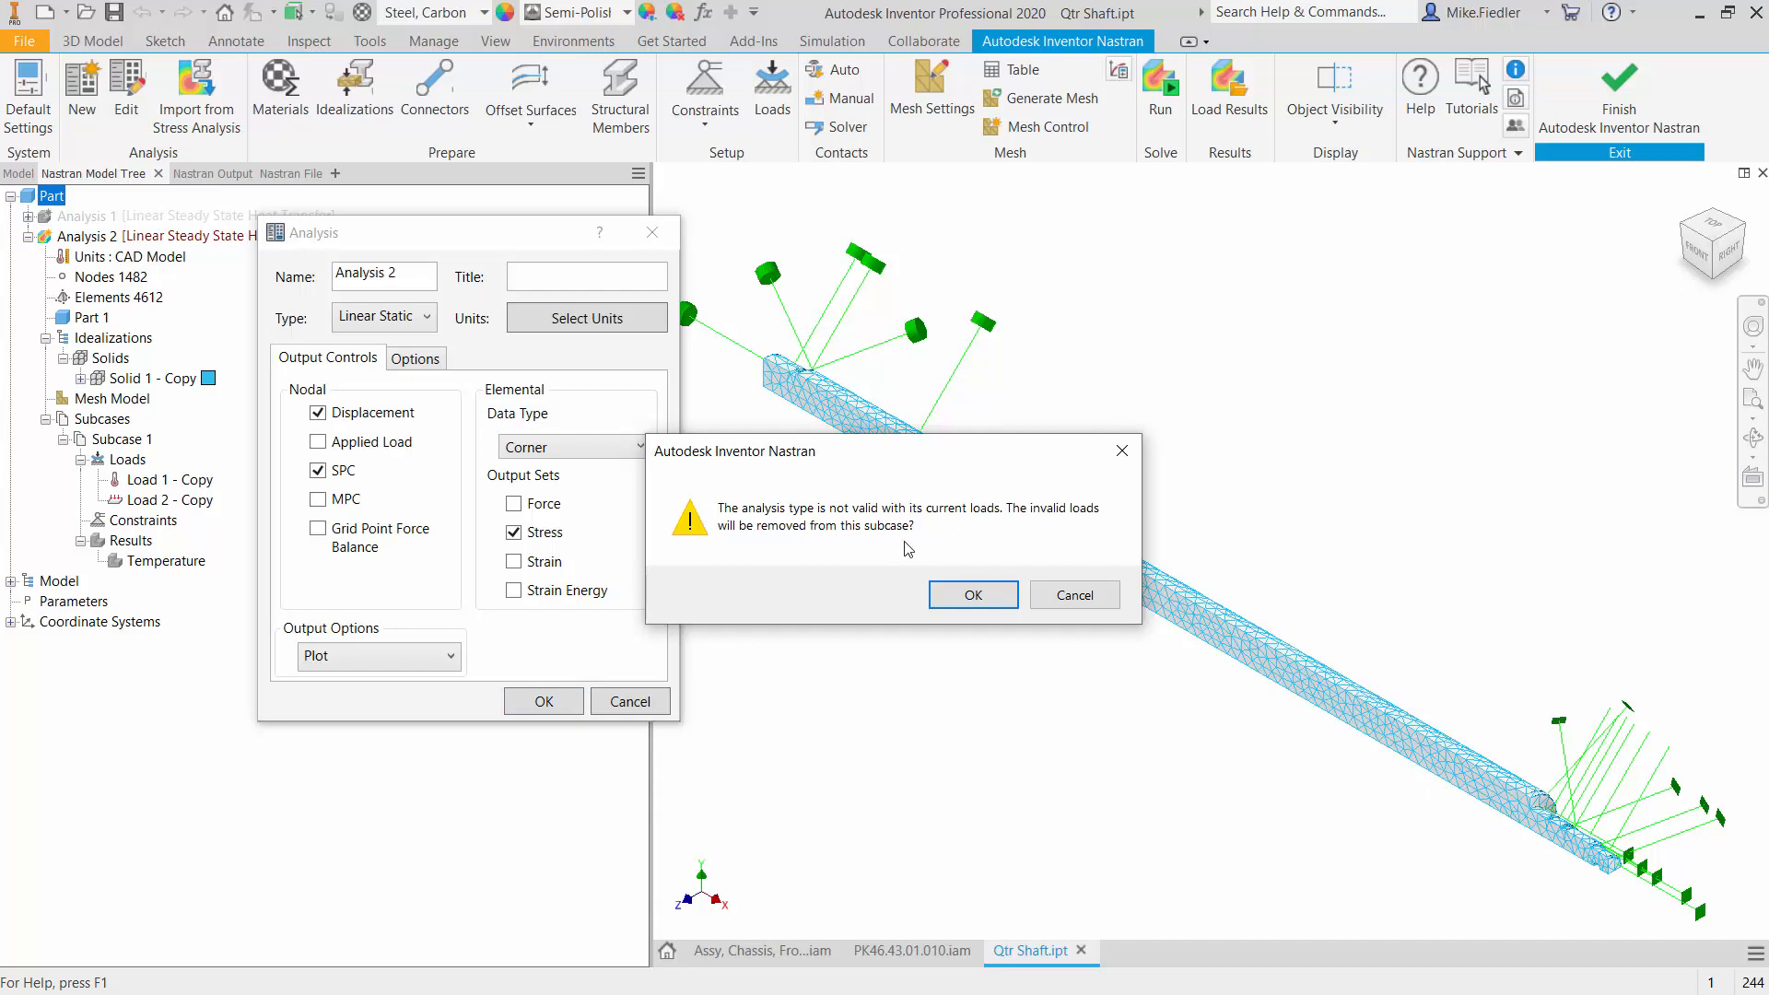
left_click(959, 599)
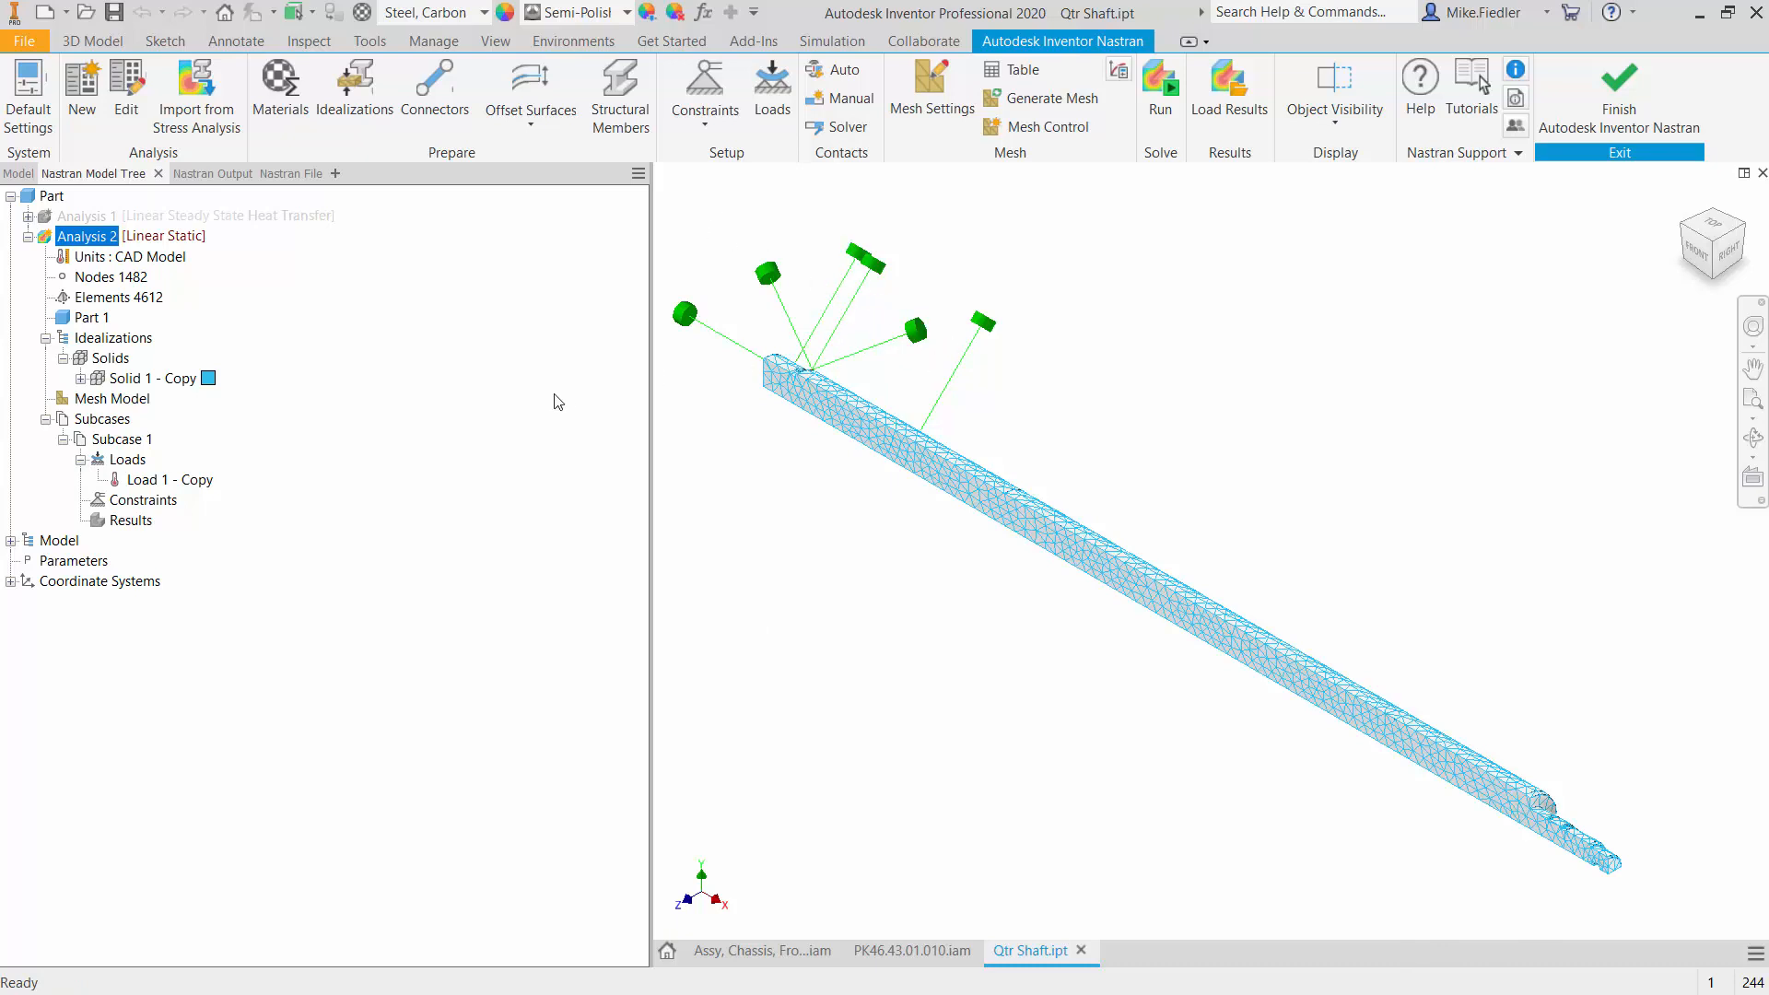
right_click(184, 481)
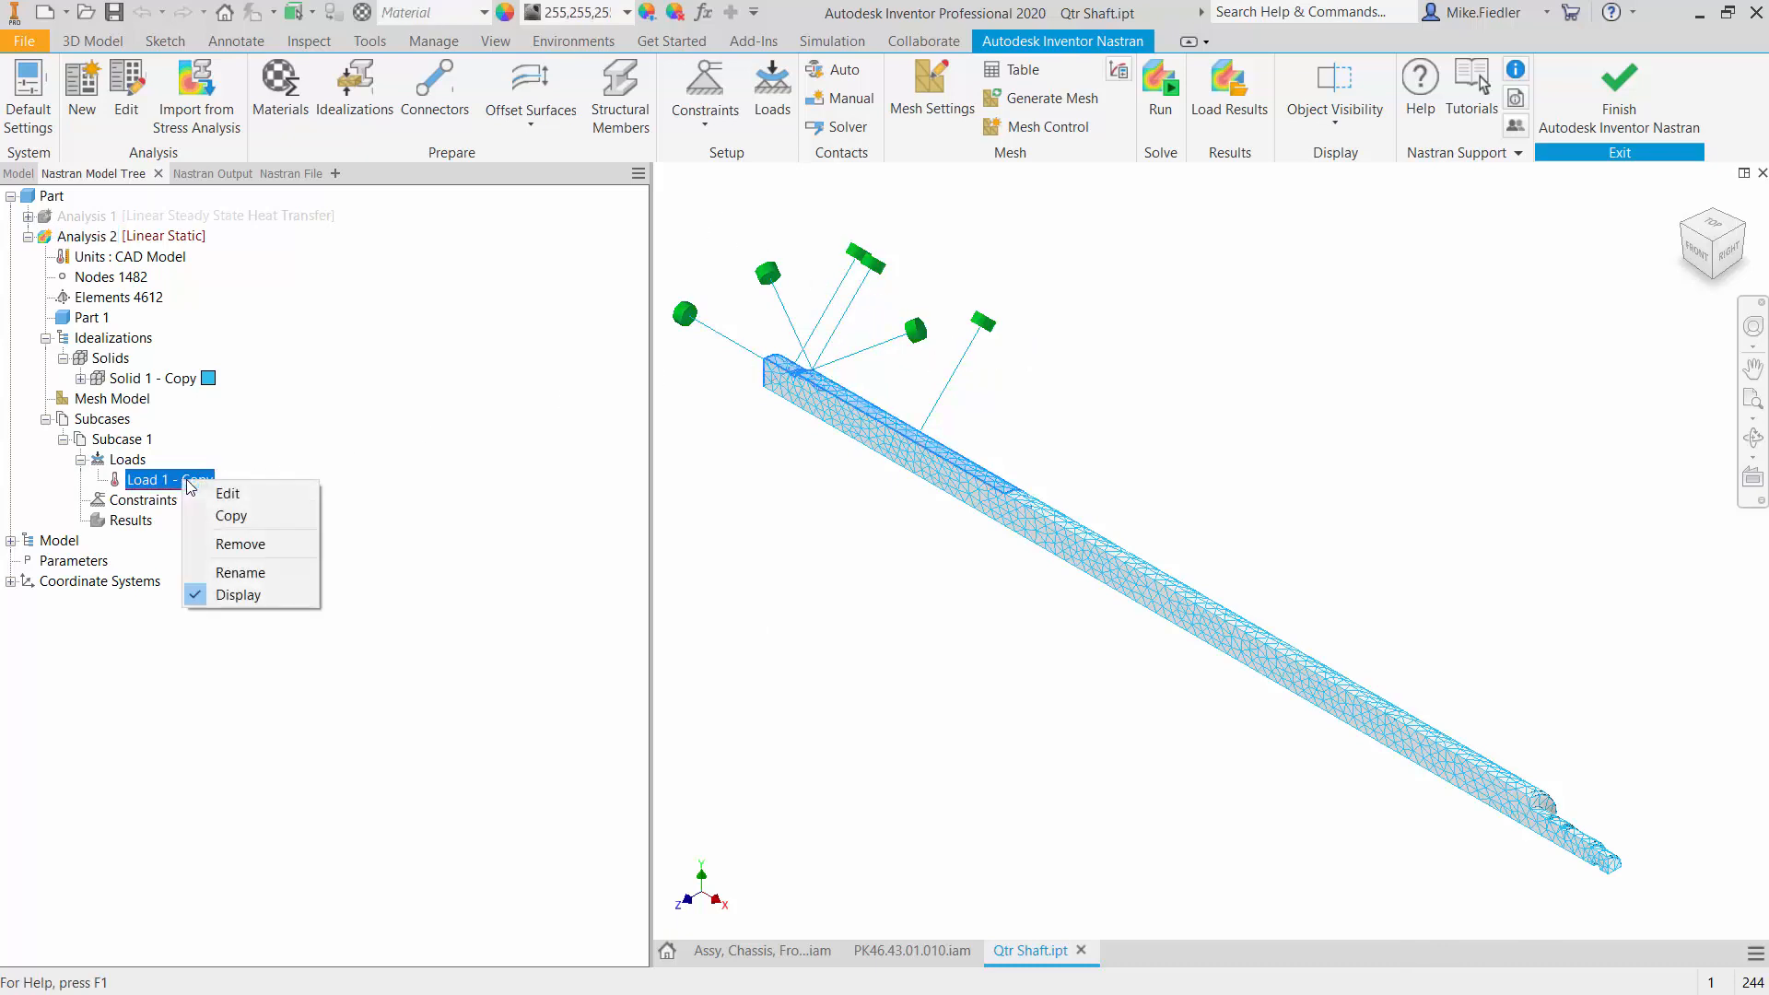
left_click(253, 544)
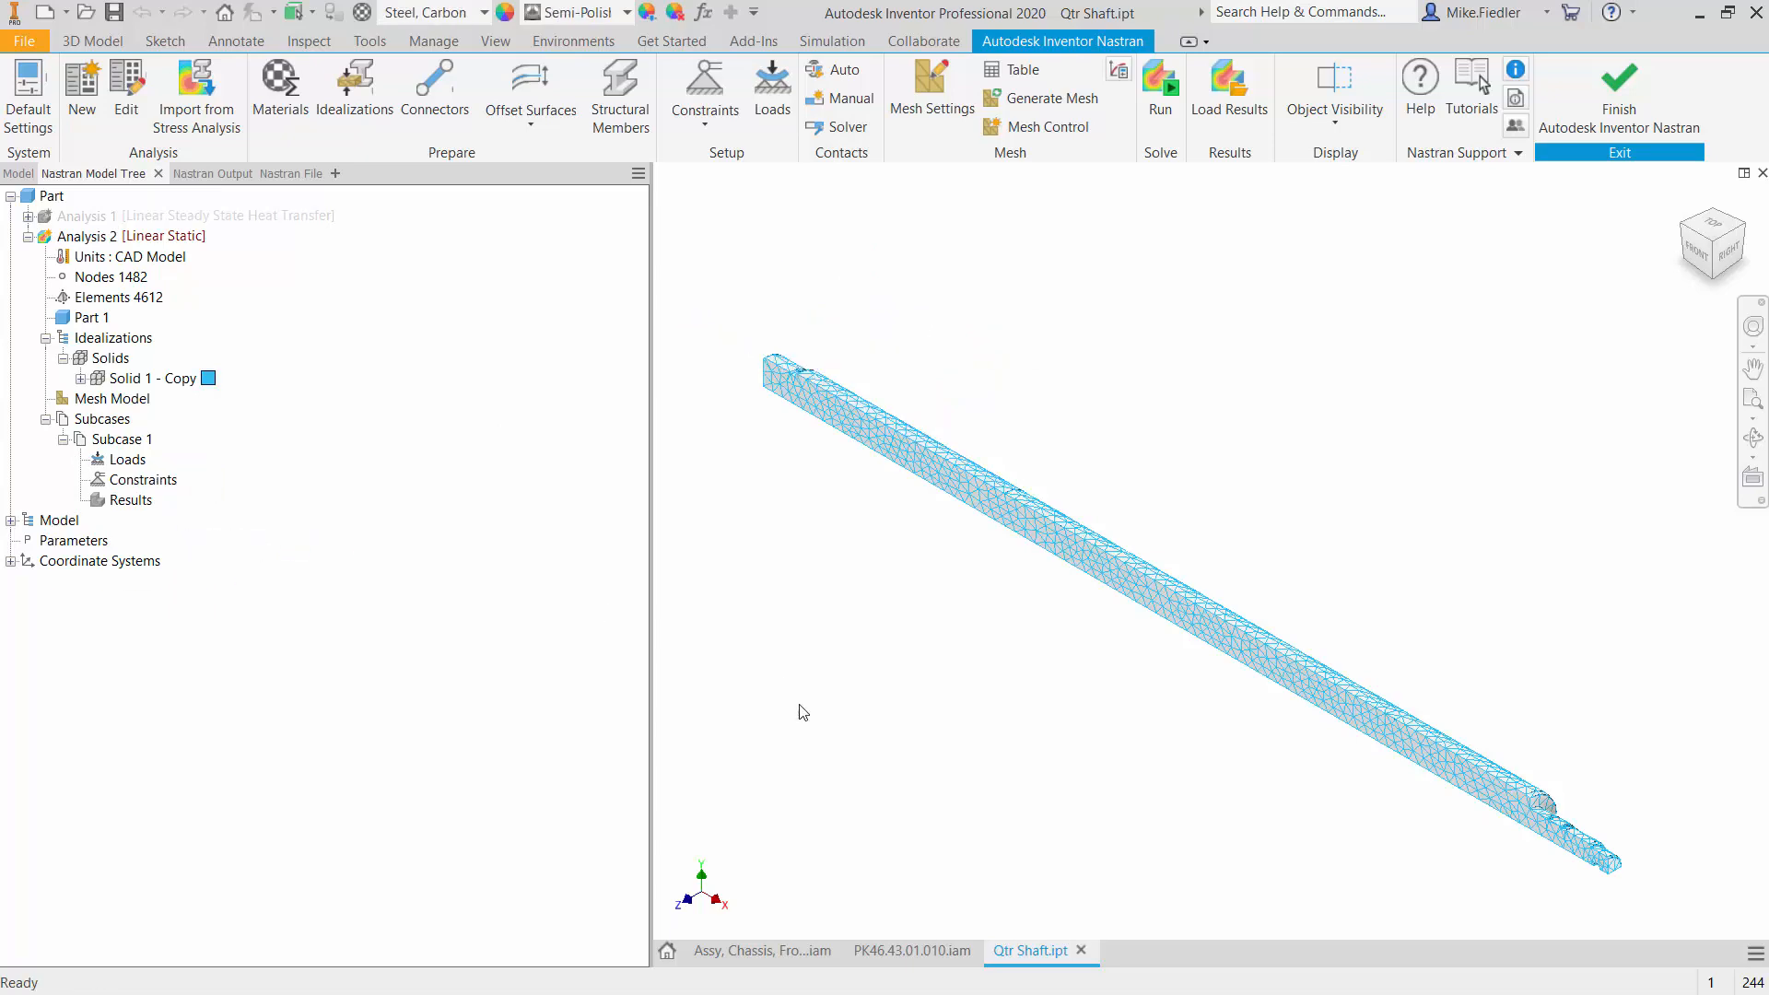
scroll(1292, 689, "up", 3)
scroll(1291, 689, "down", 5)
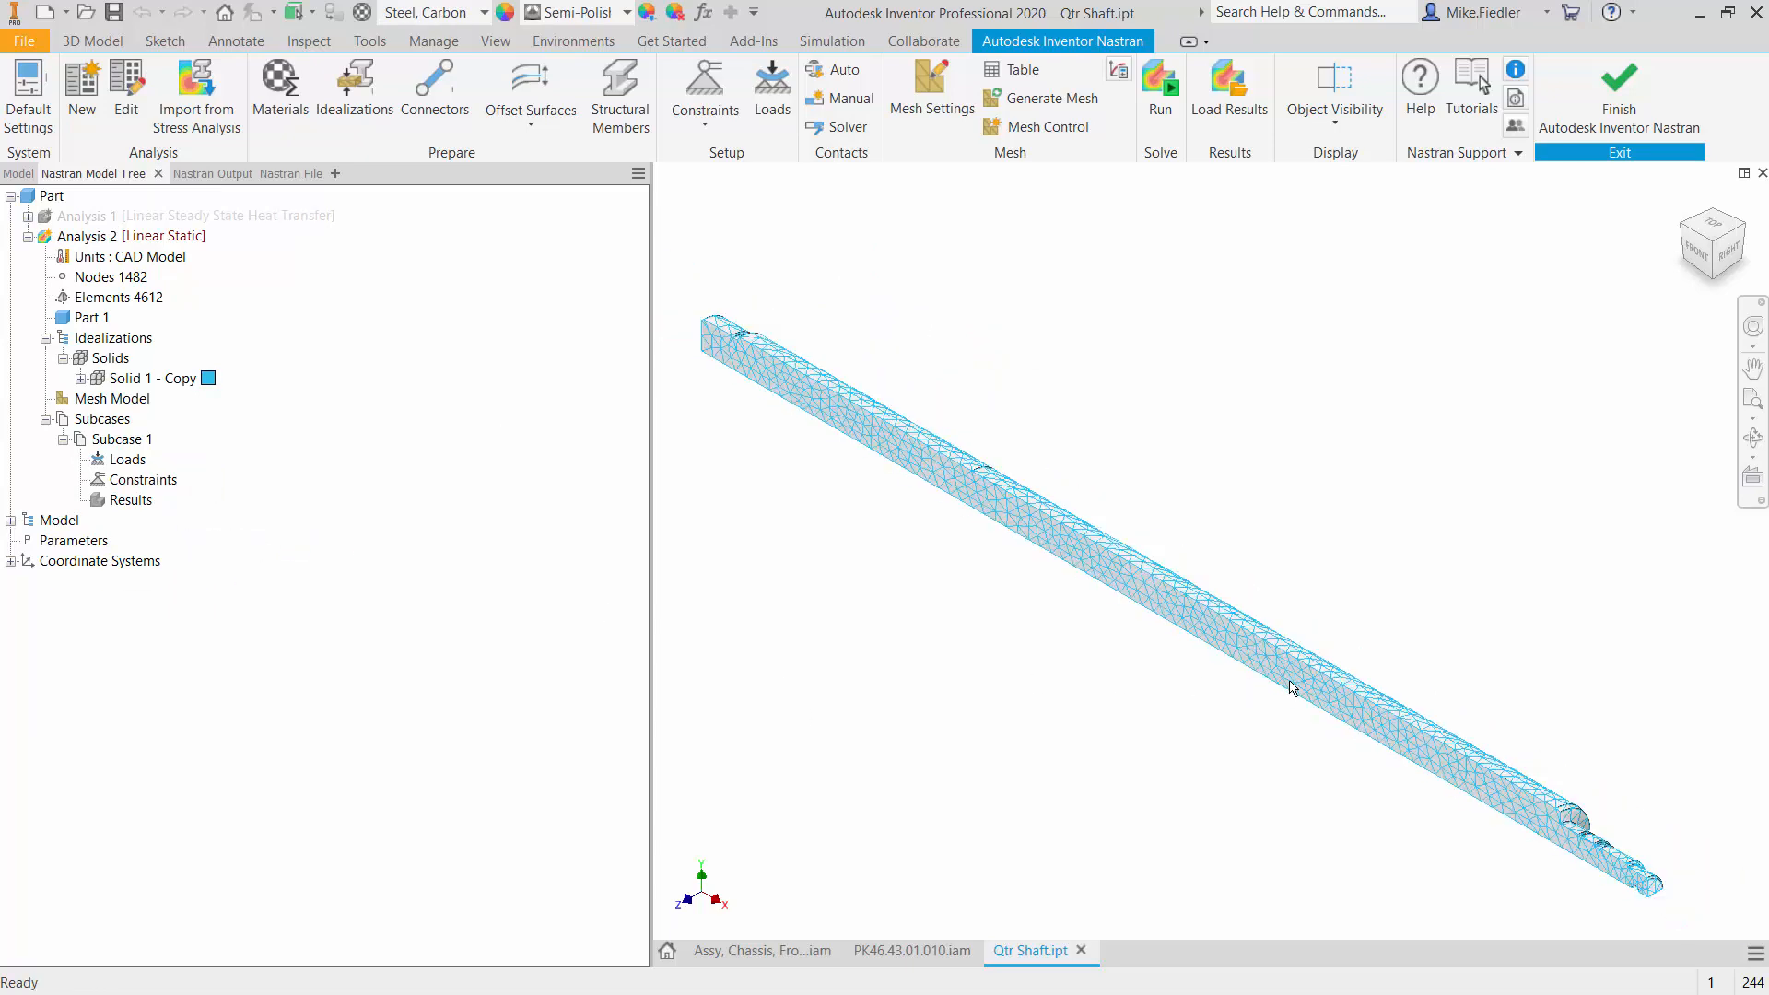
scroll(1291, 689, "up", 3)
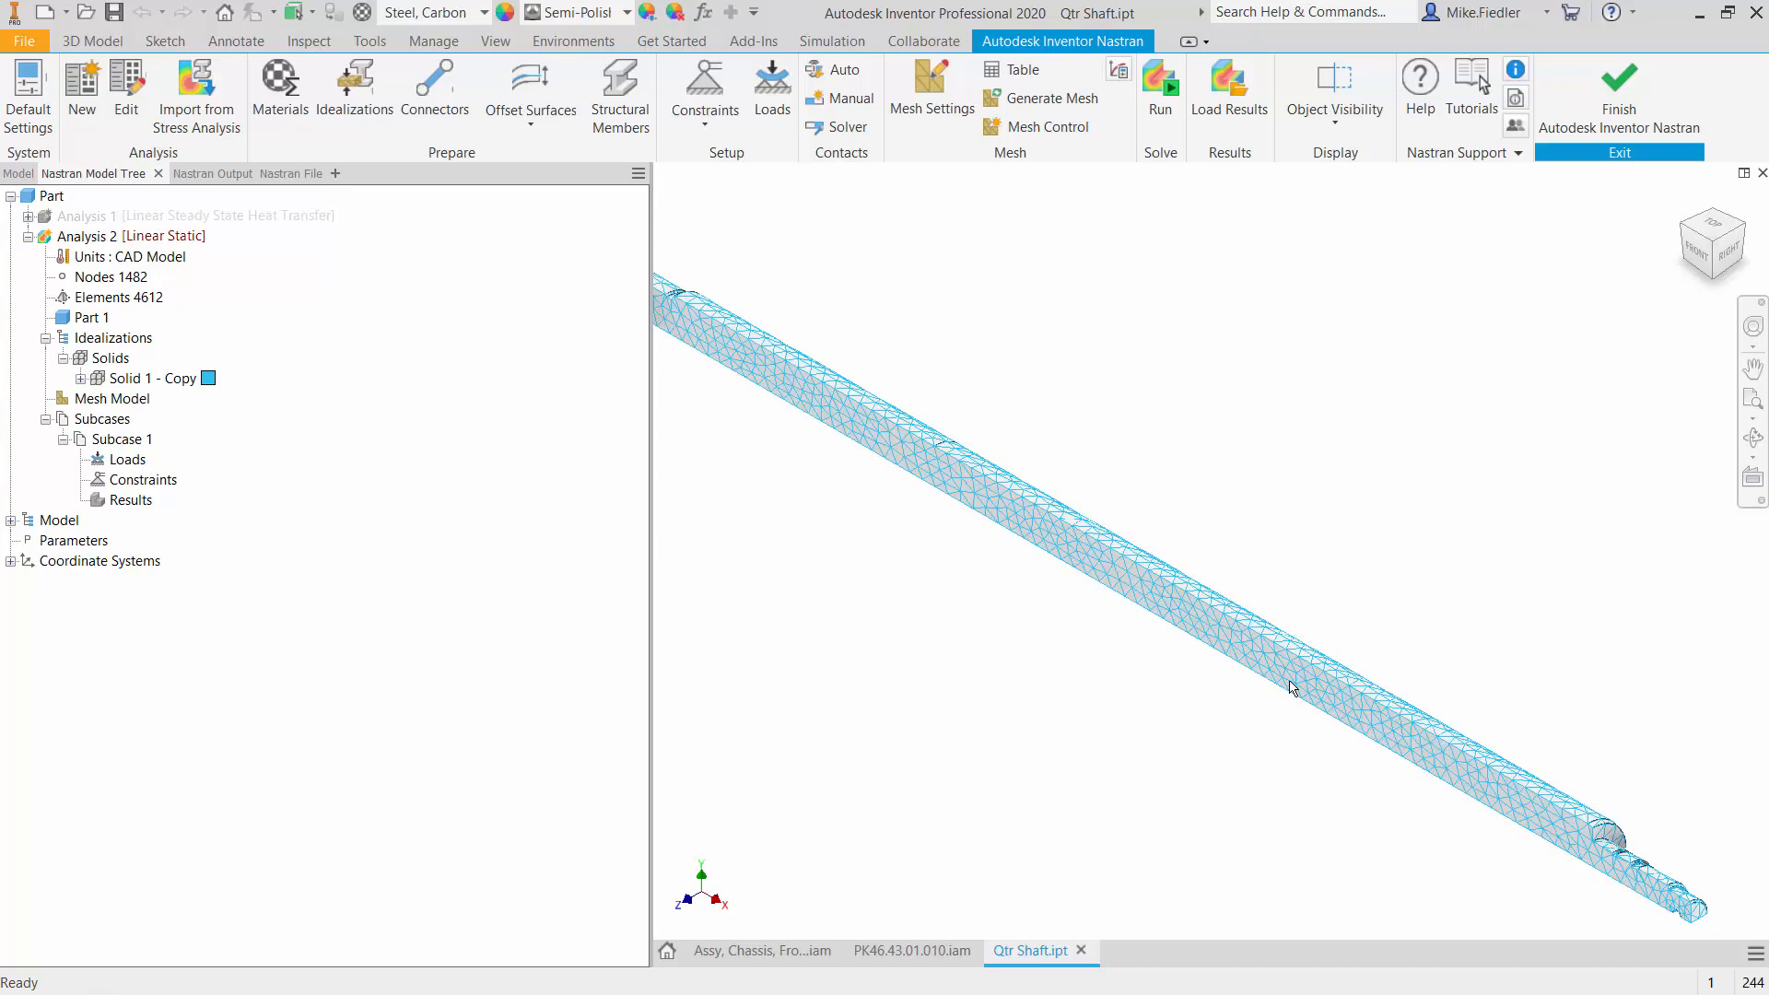
scroll(1329, 691, "down", 3)
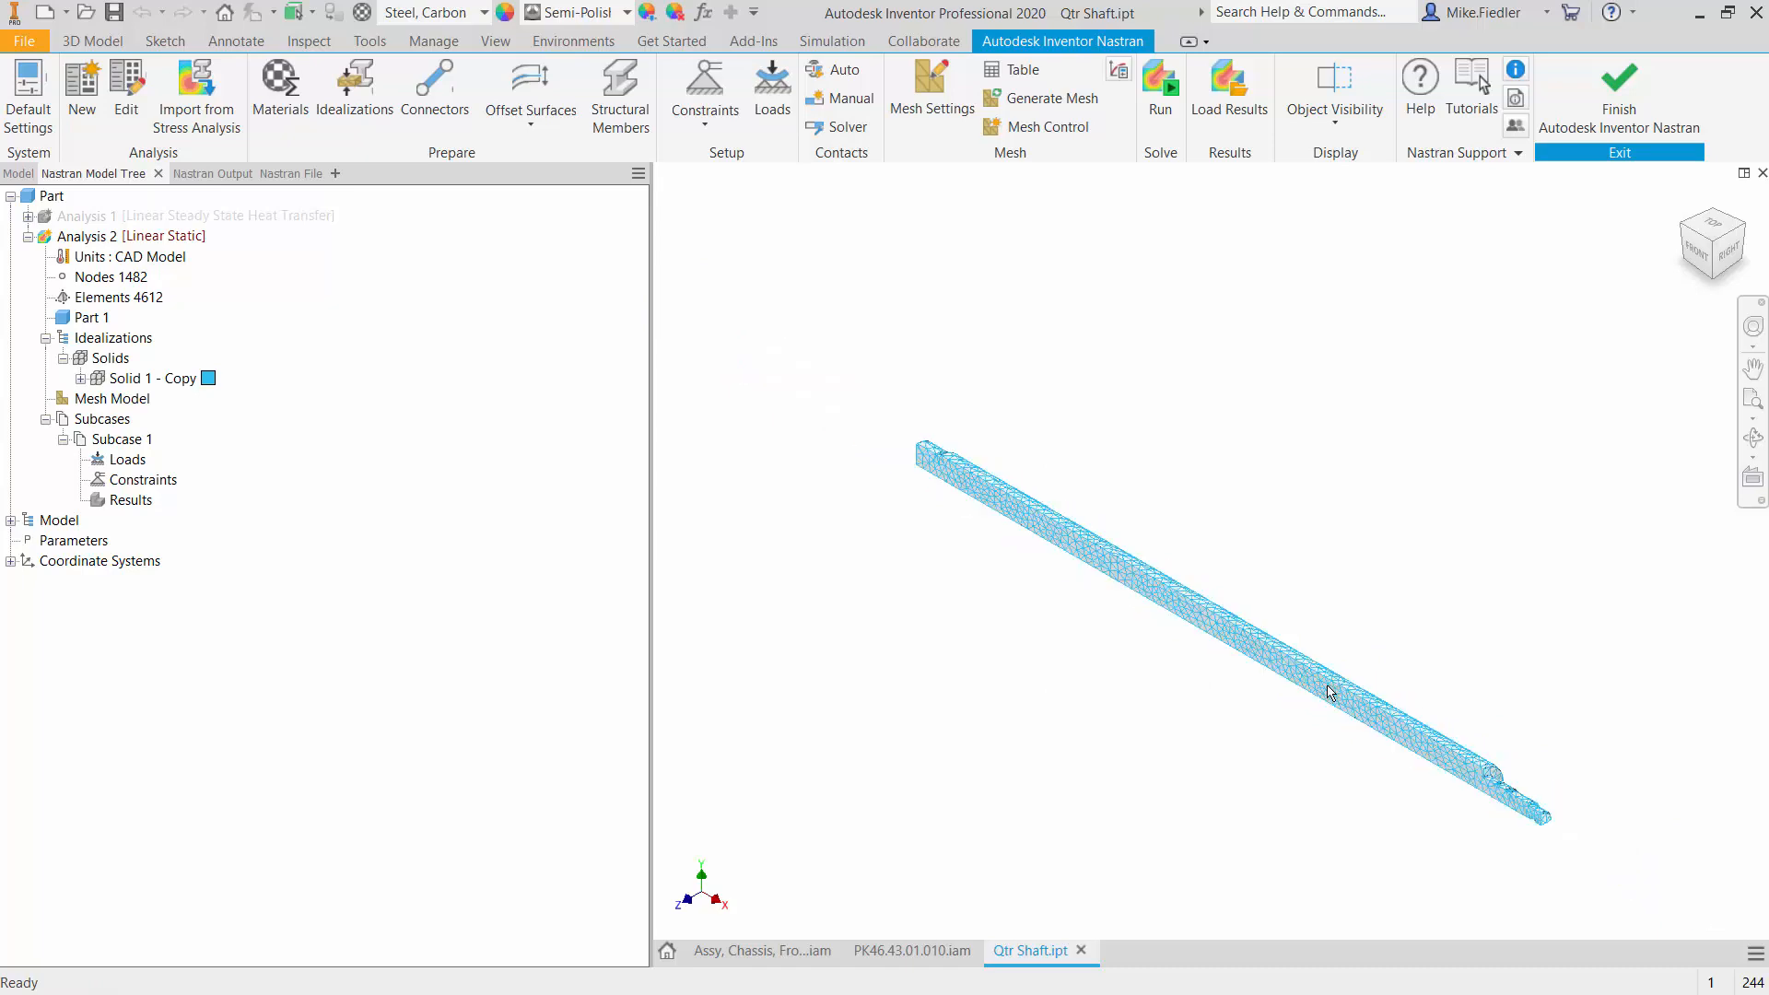
scroll(1347, 707, "up", 3)
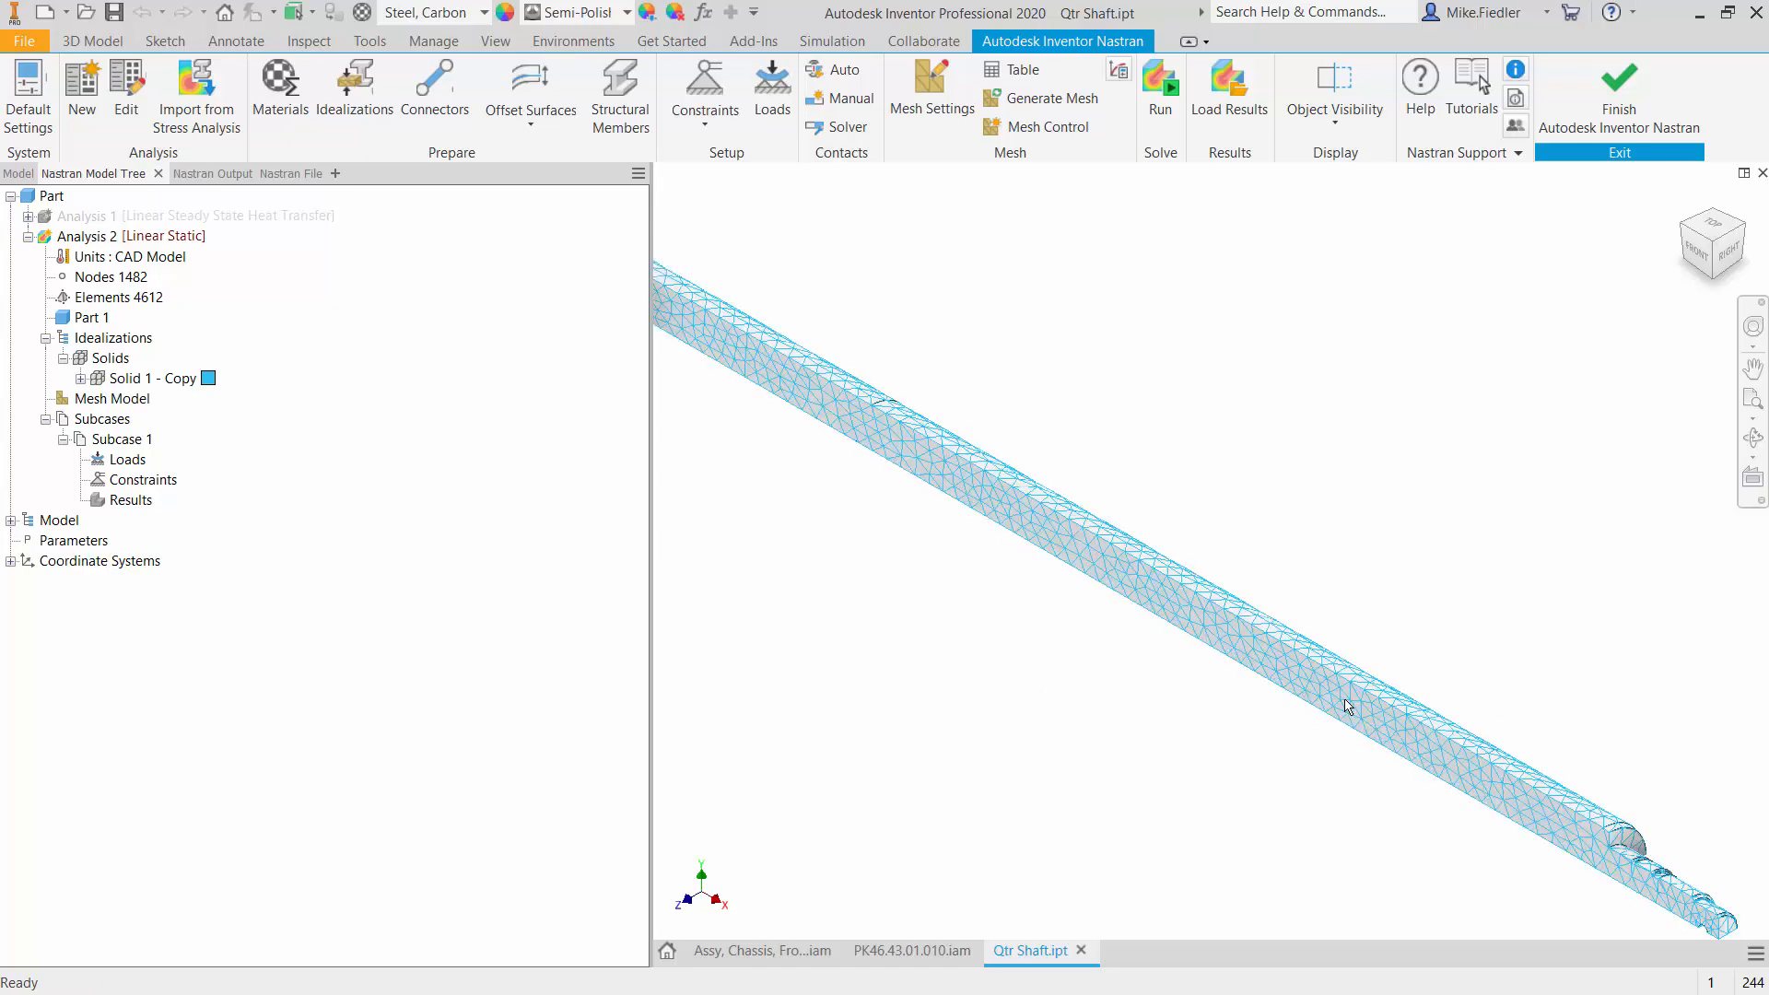
scroll(1347, 707, "down", 2)
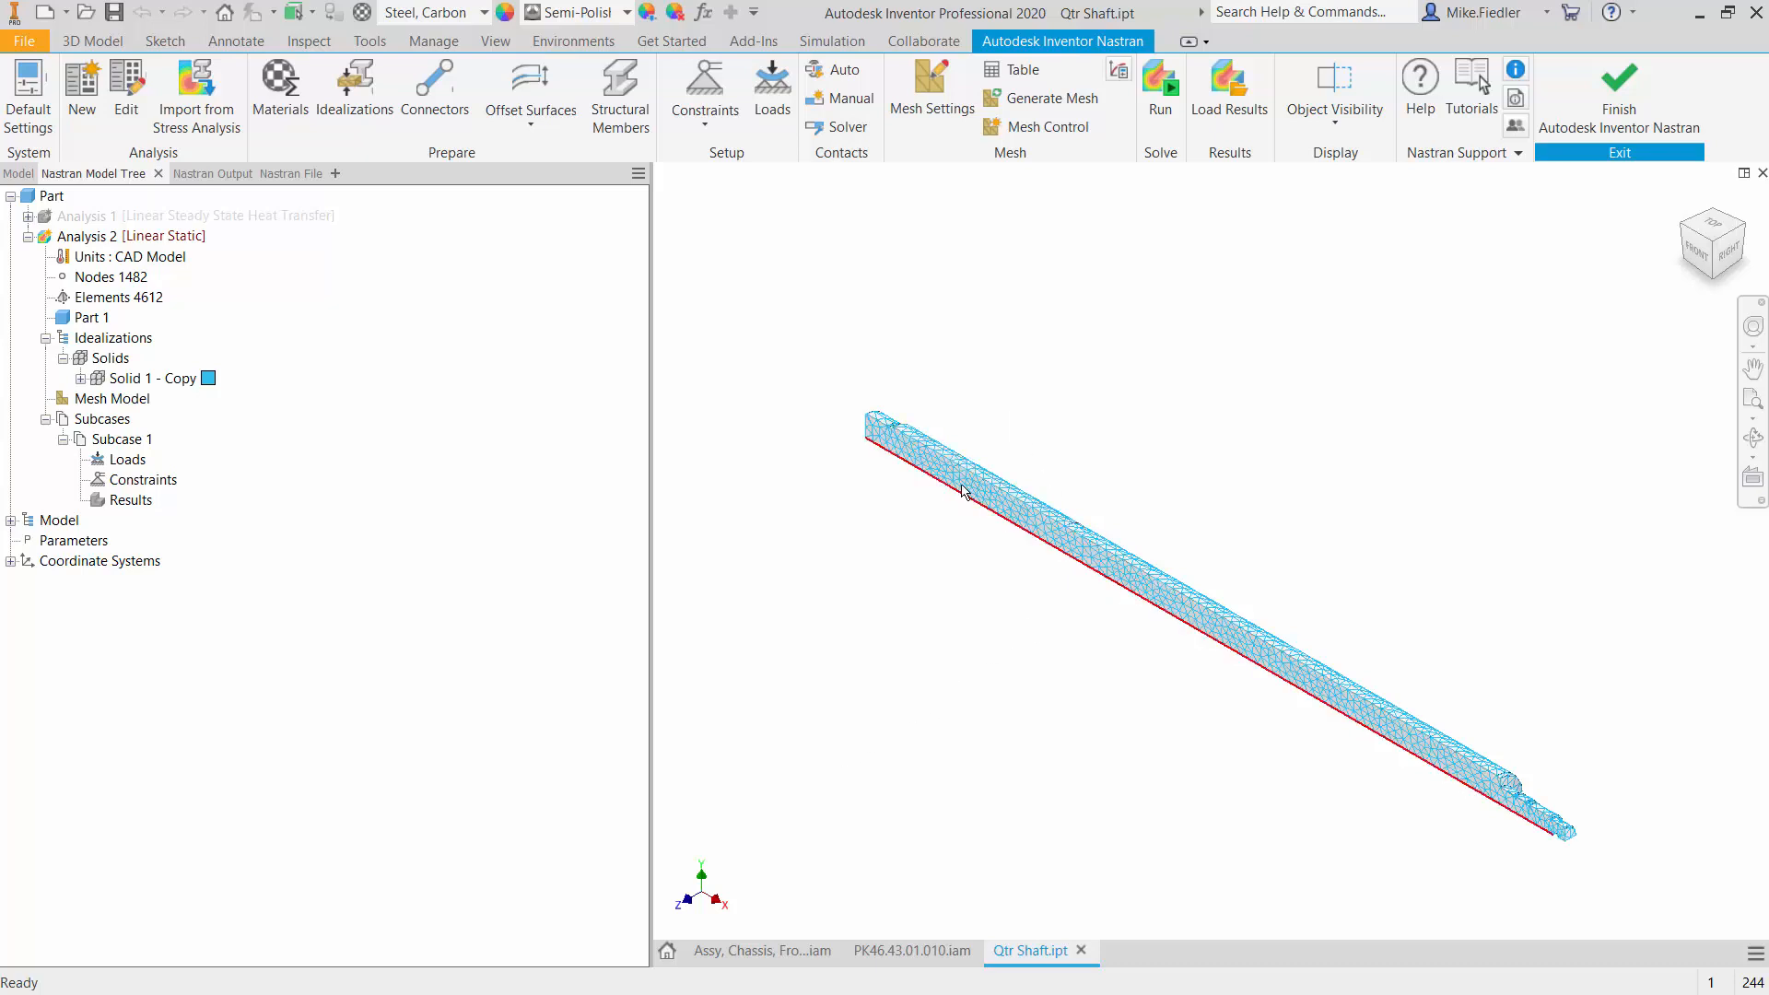
- Add a structural constraint with Z symmetry to the quarter shaft's long flat front face in Subcase 1, without any preselected faces
left_click(715, 85)
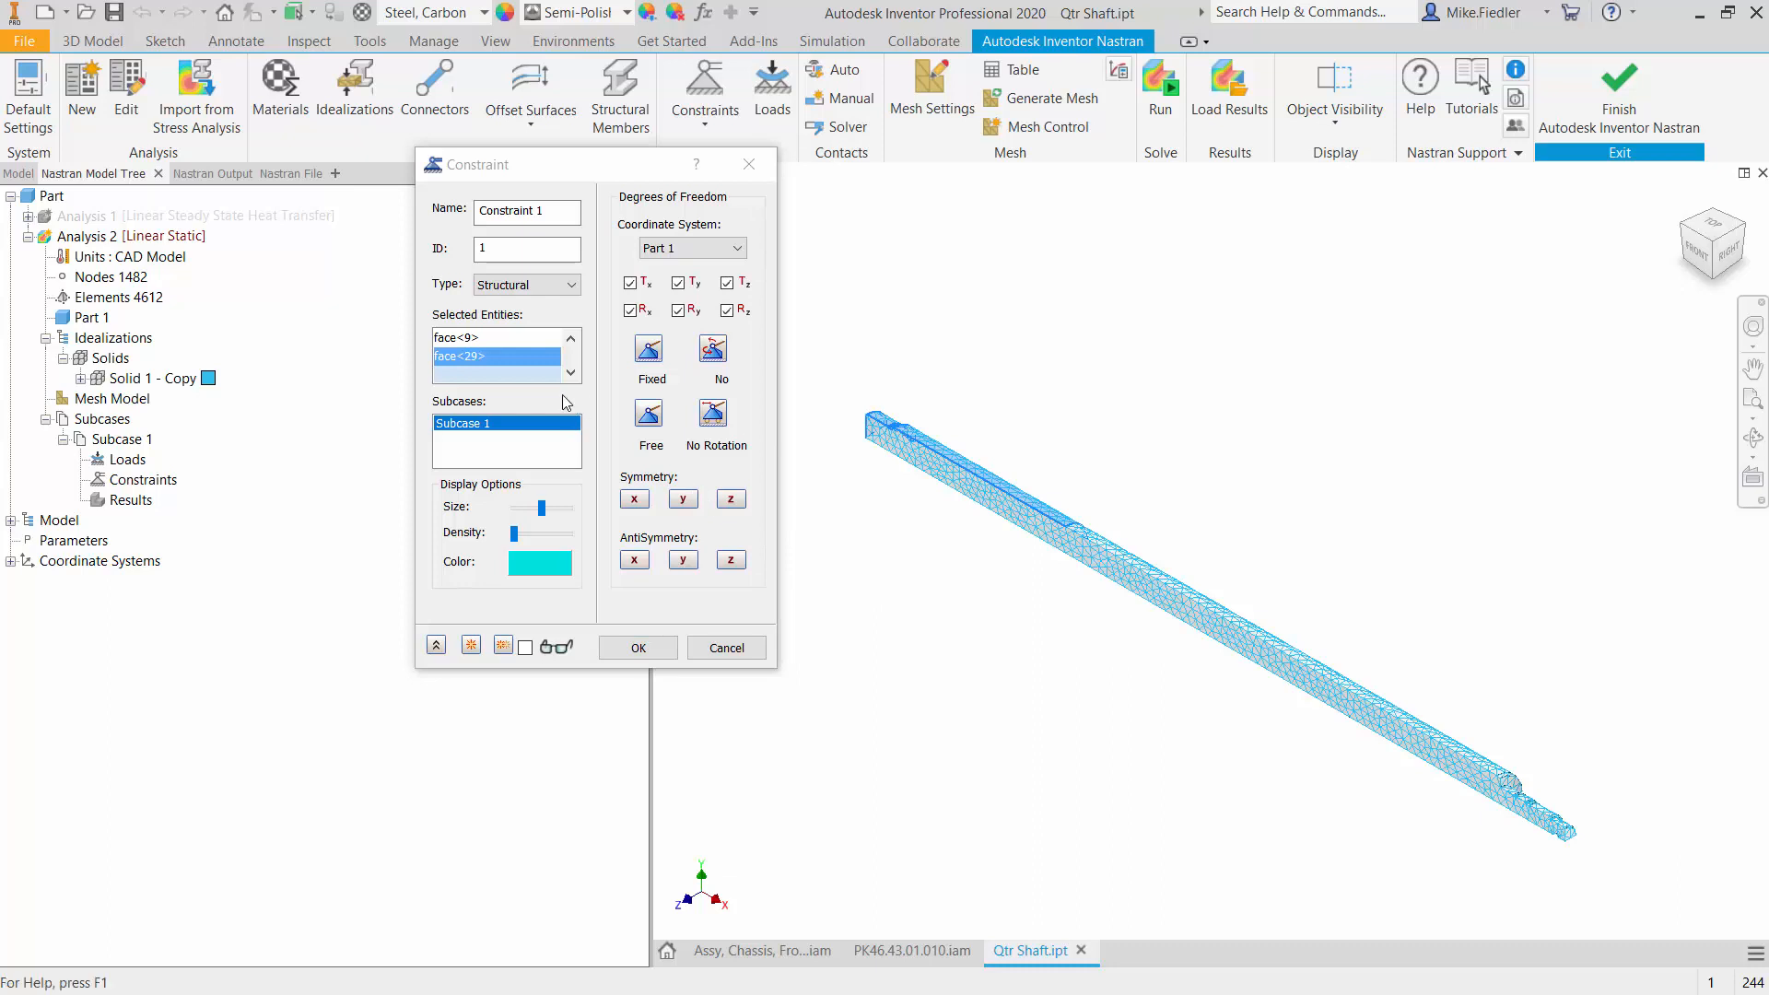
left_click(727, 647)
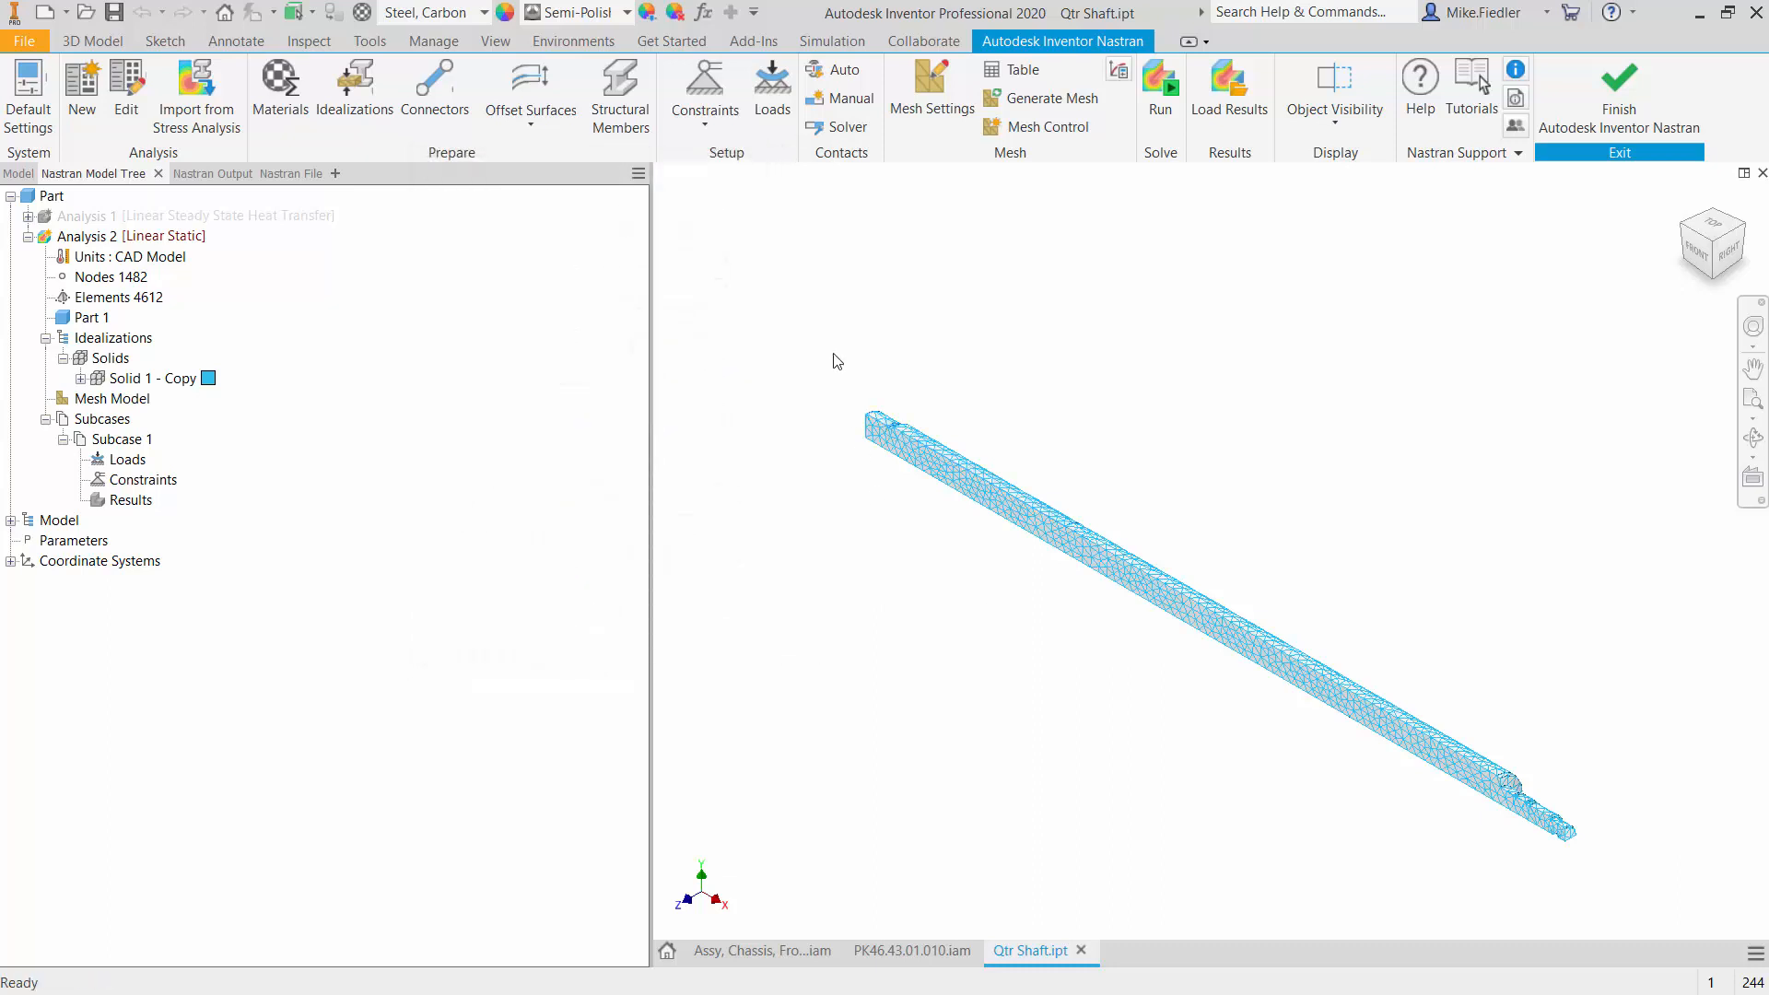
left_click(723, 86)
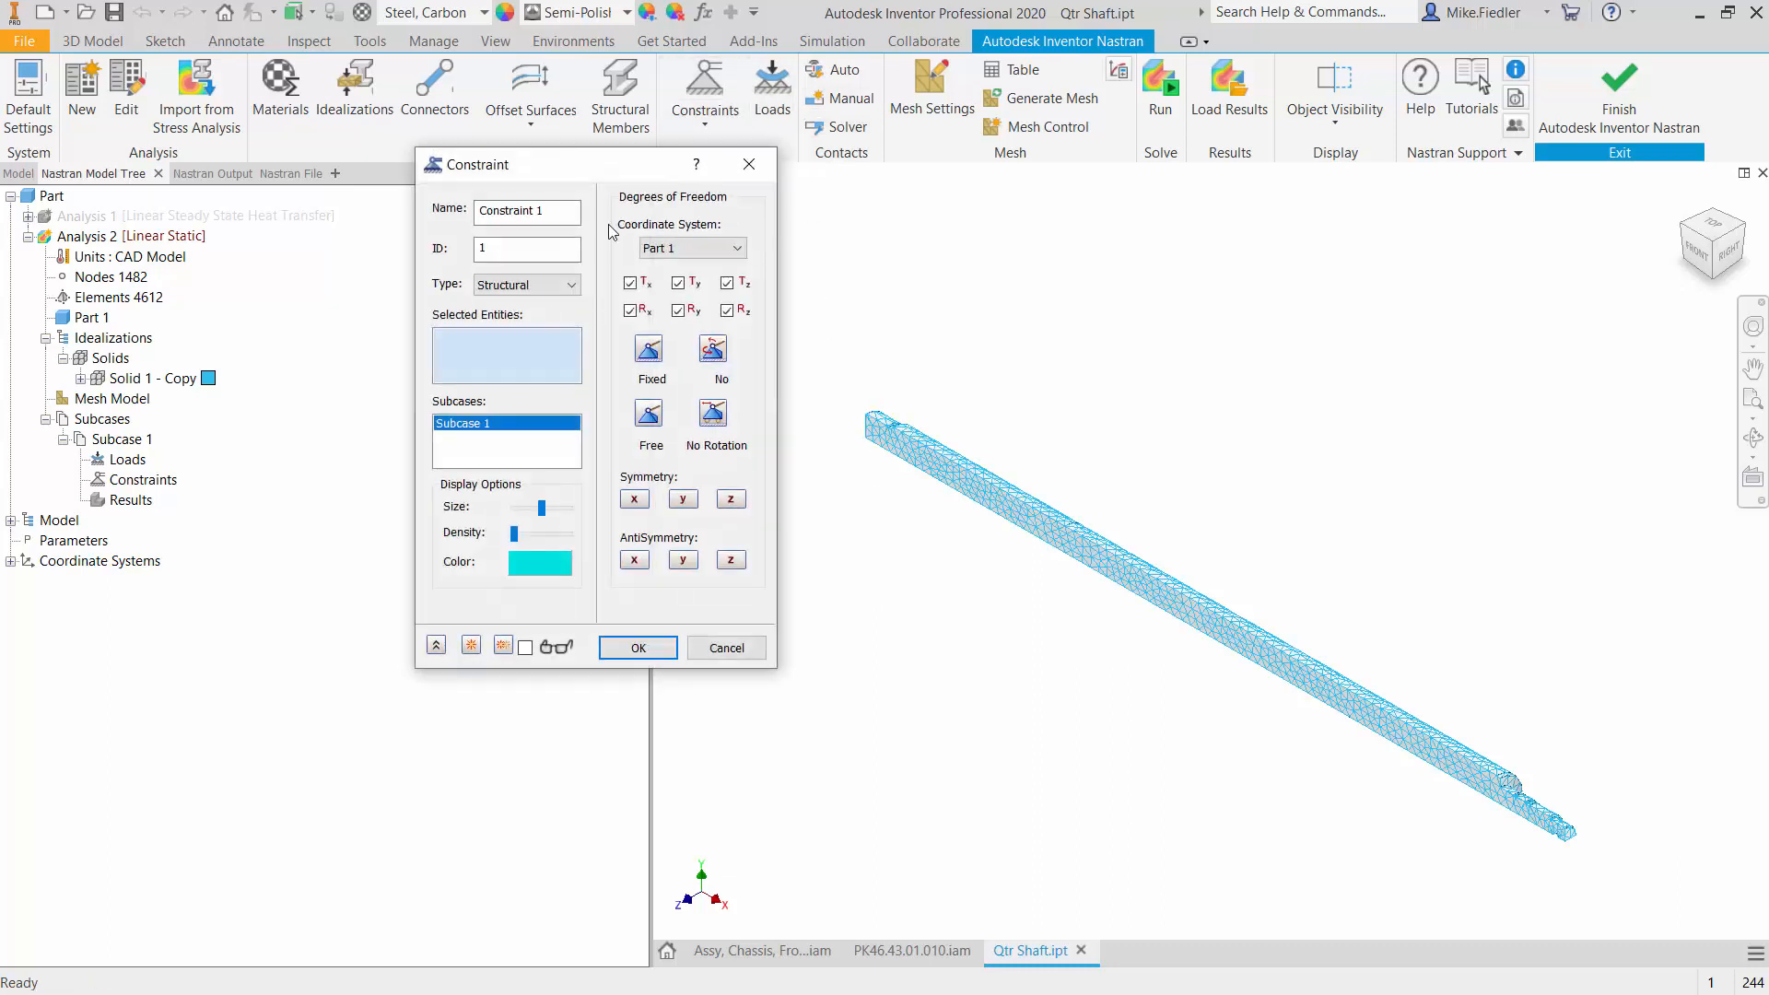
left_click(728, 499)
left_click(967, 490)
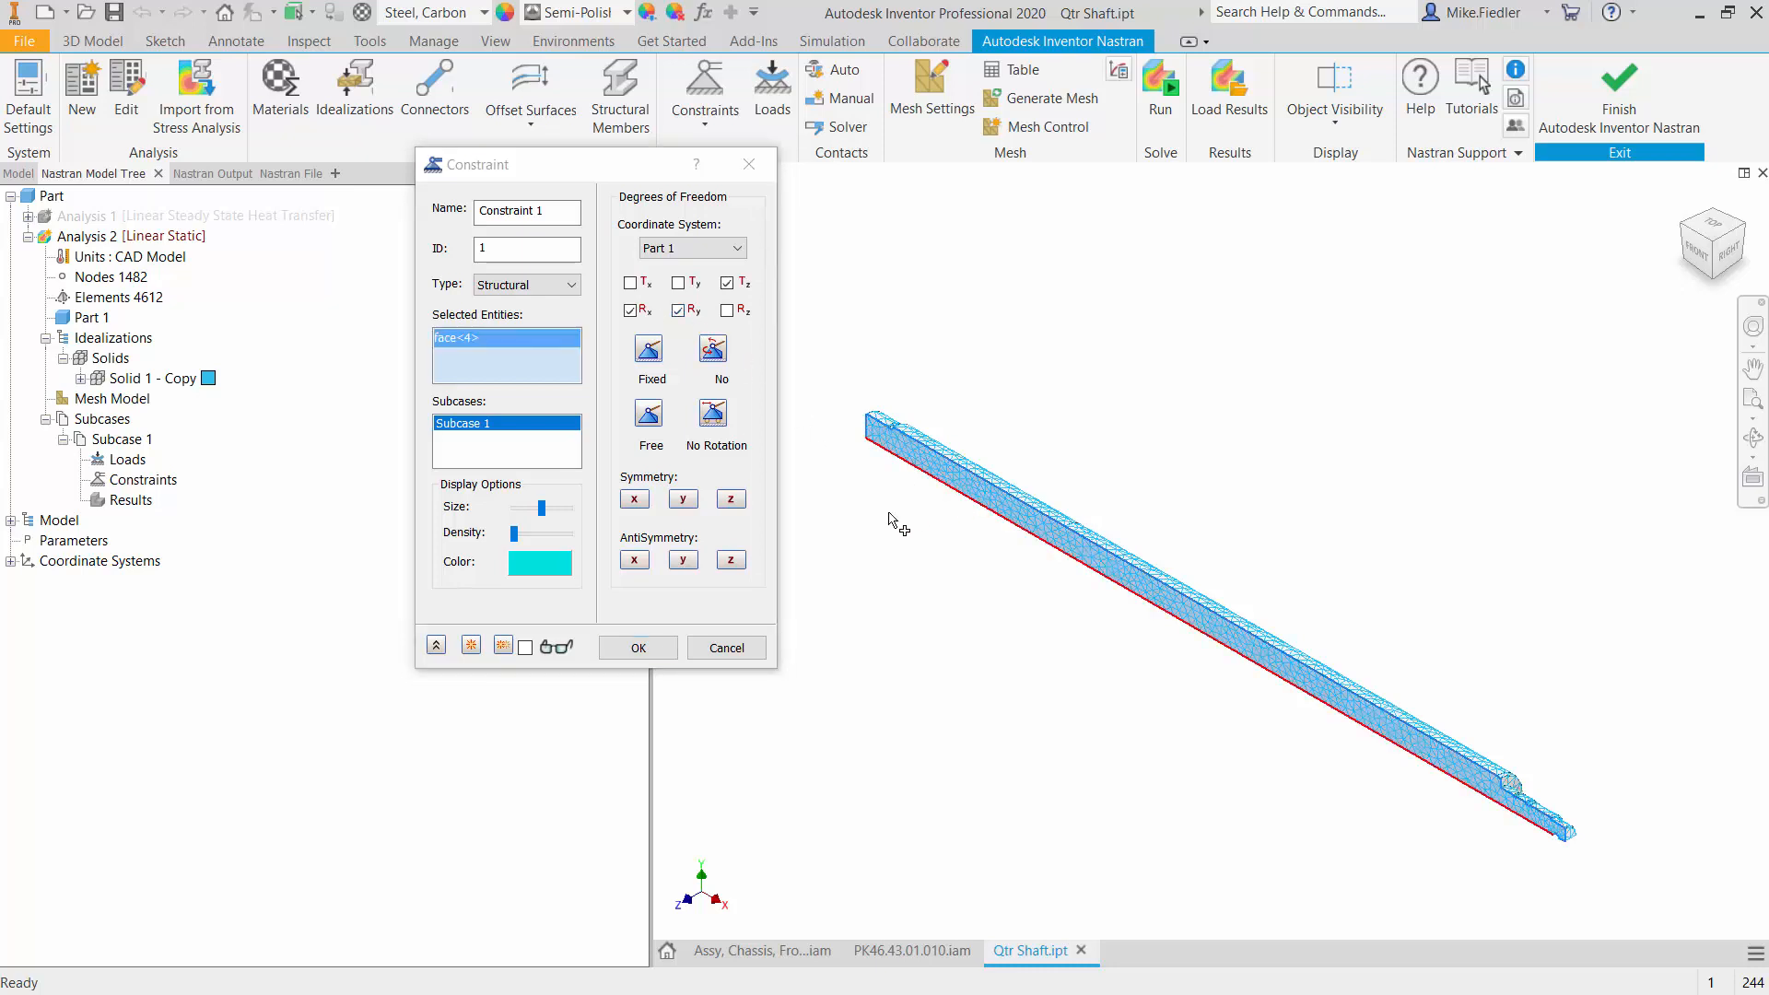
left_click(637, 648)
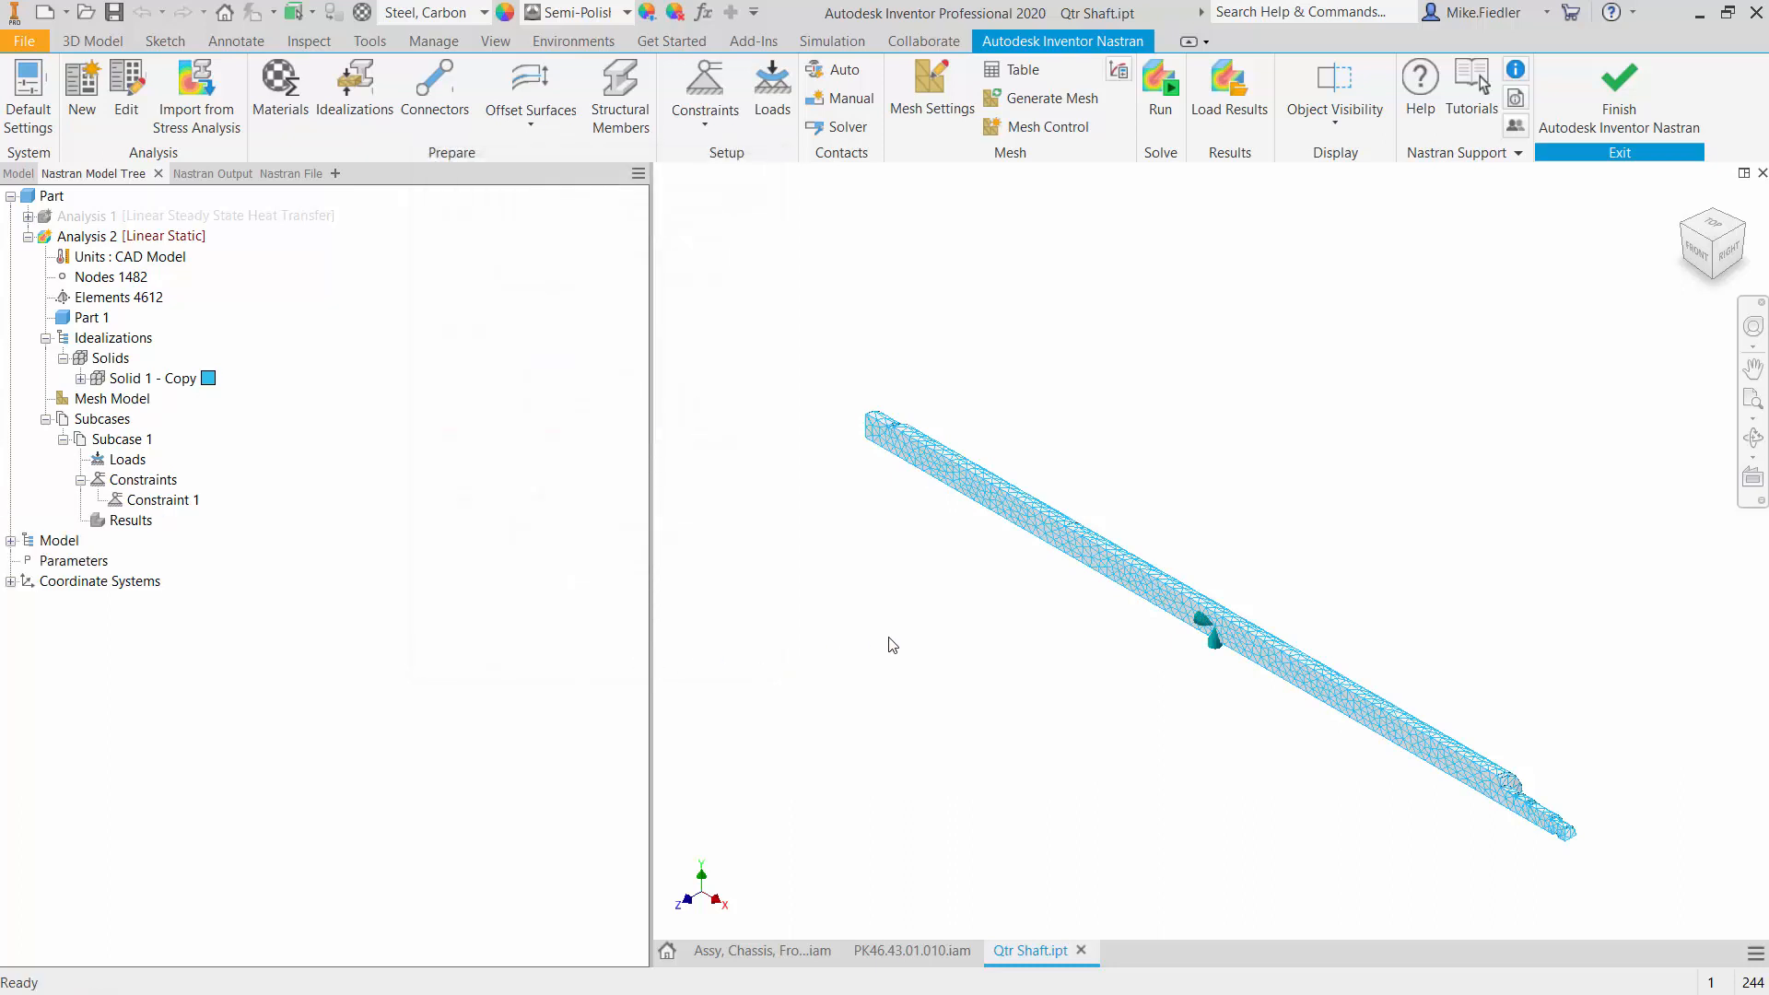
- Rename Constraint 1 as Z symm
double_click(181, 502)
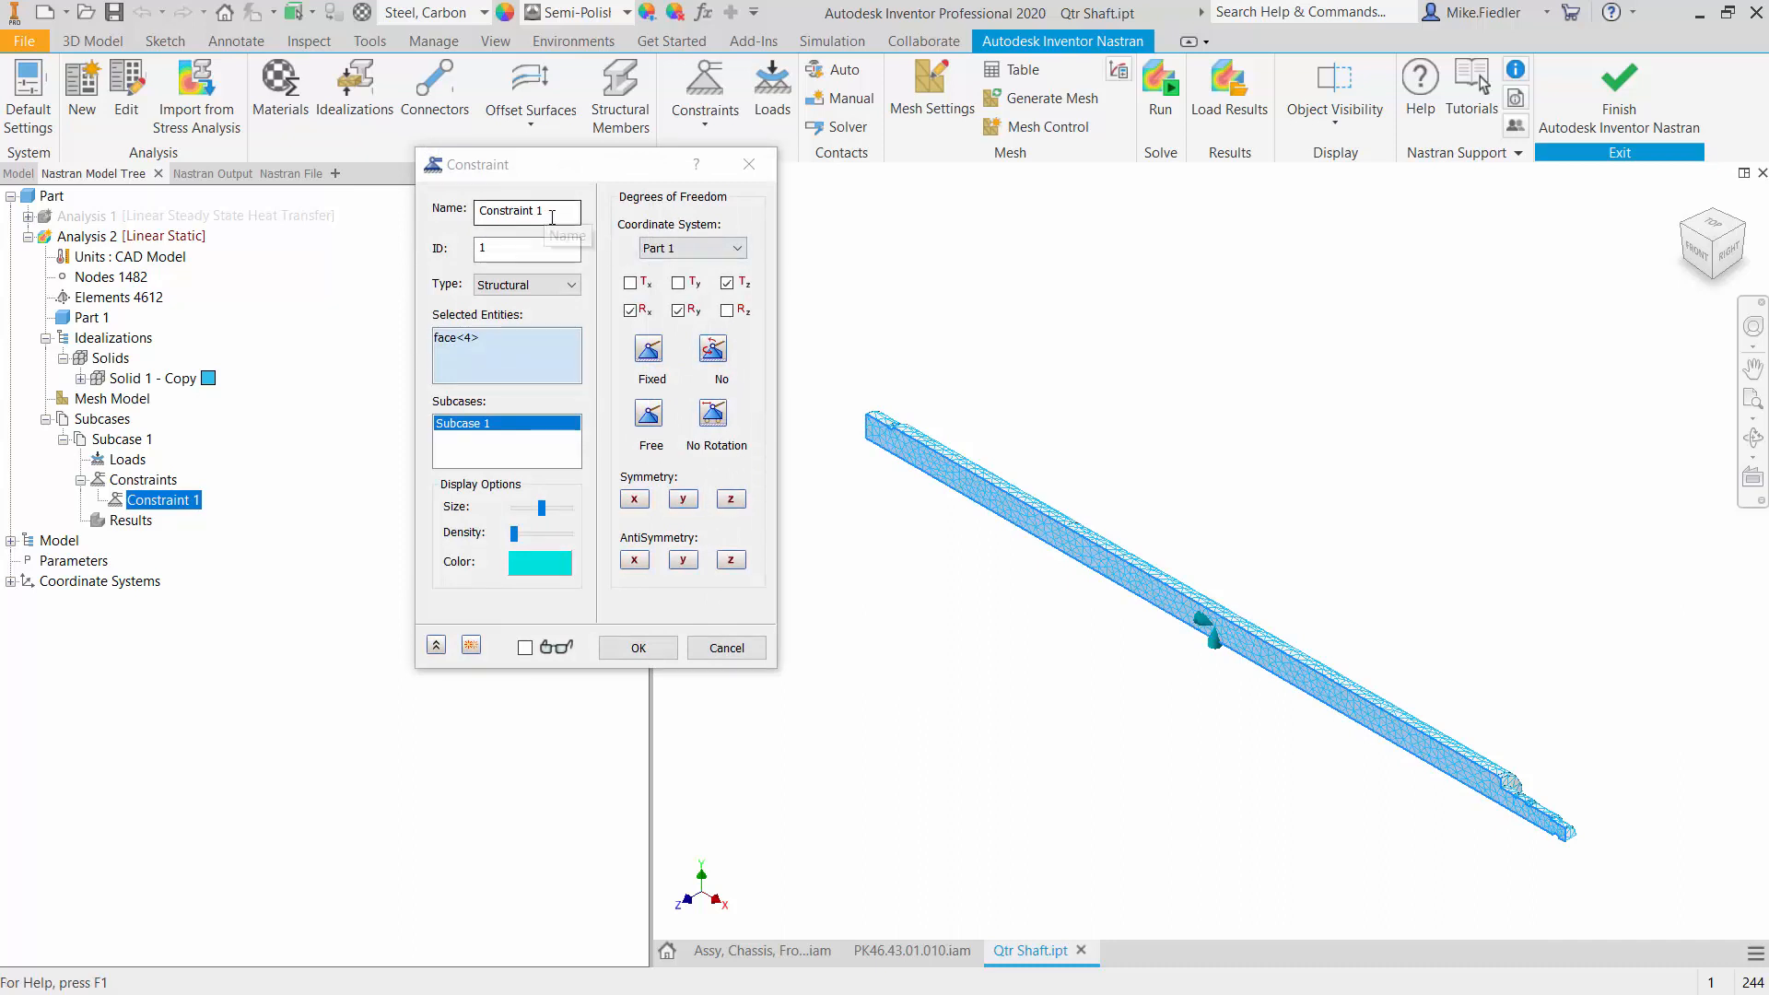
left_click_drag(551, 213, 325, 183)
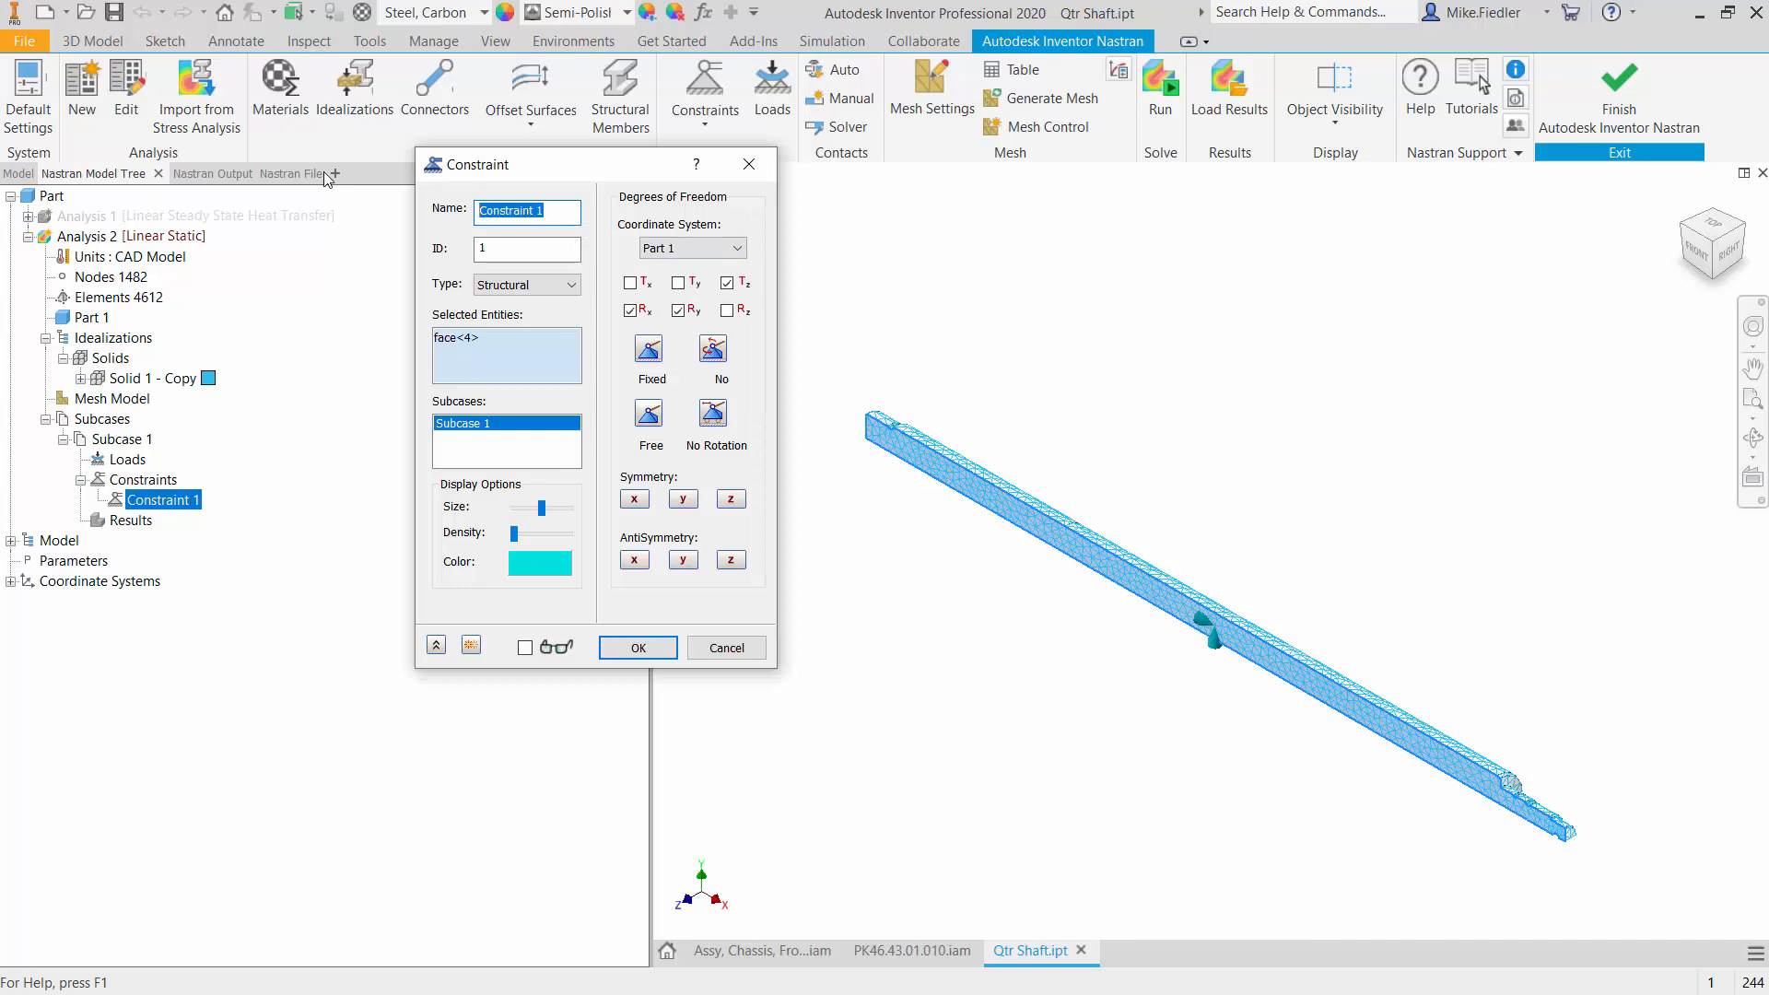
type("Z symm")
left_click(649, 650)
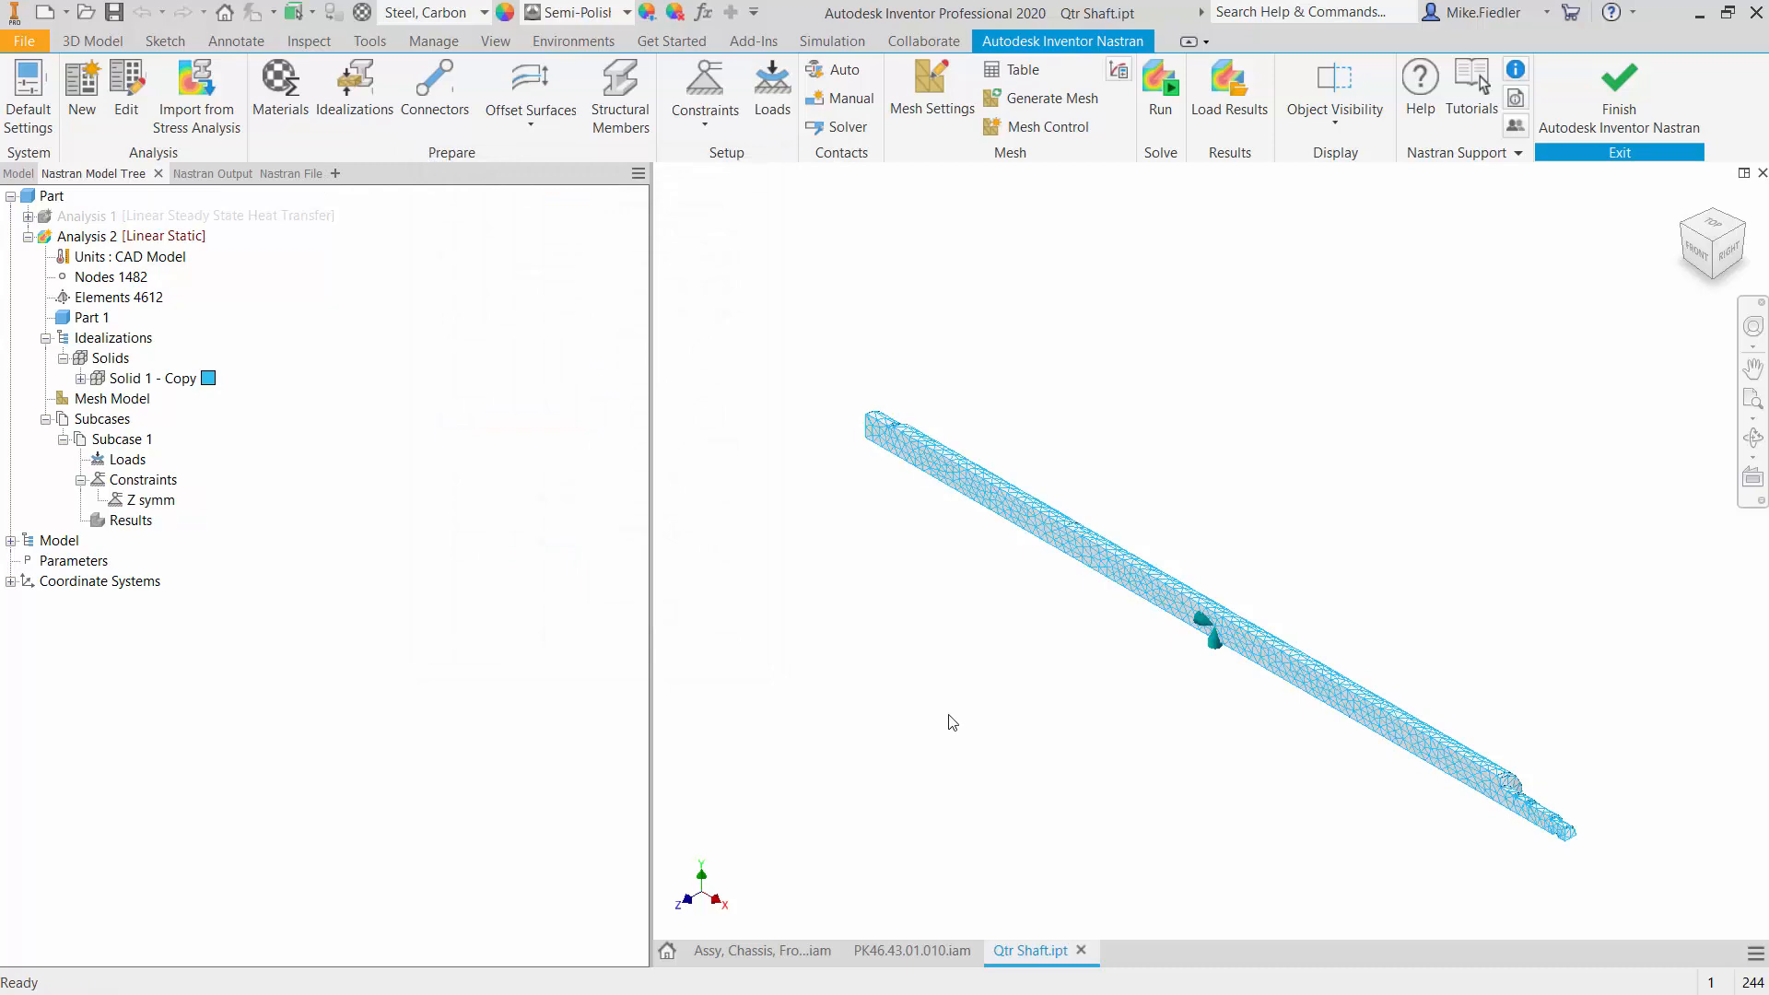
- Add a structural constraint named Y symm with Y symmetry to the quarter shaft's other long flat face in Subcase 1
middle_click_drag(953, 722, 1038, 632, "shift")
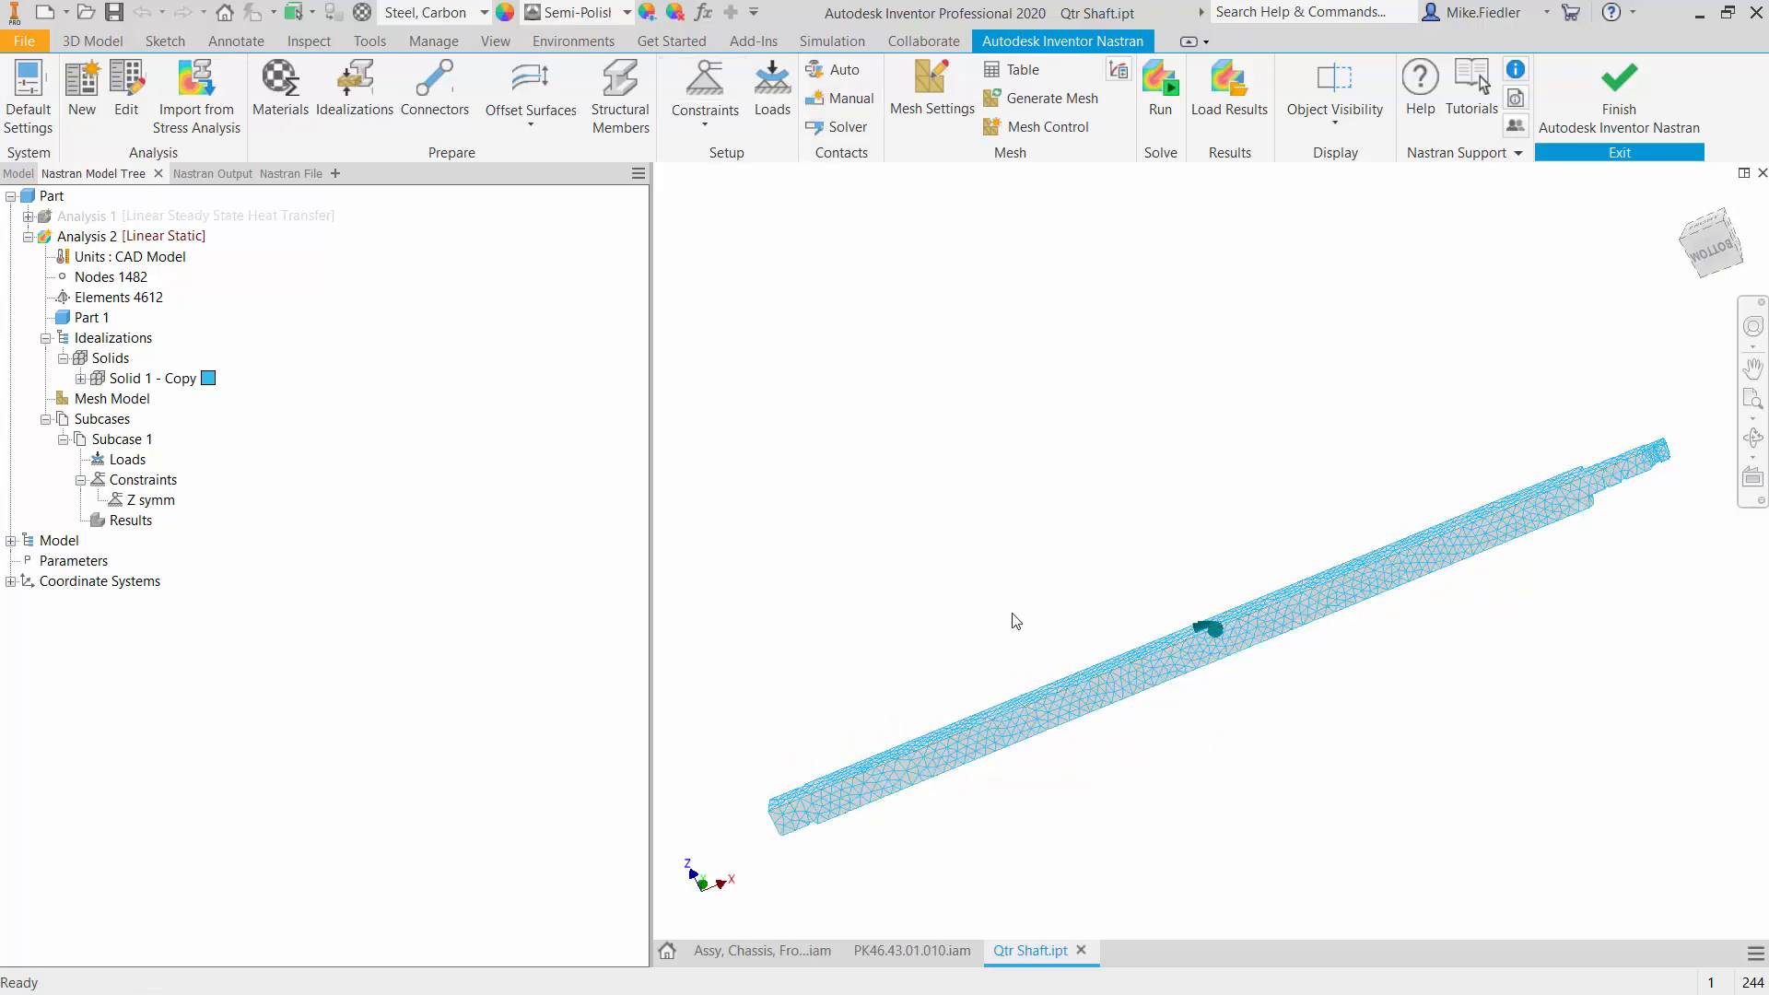
left_click(724, 87)
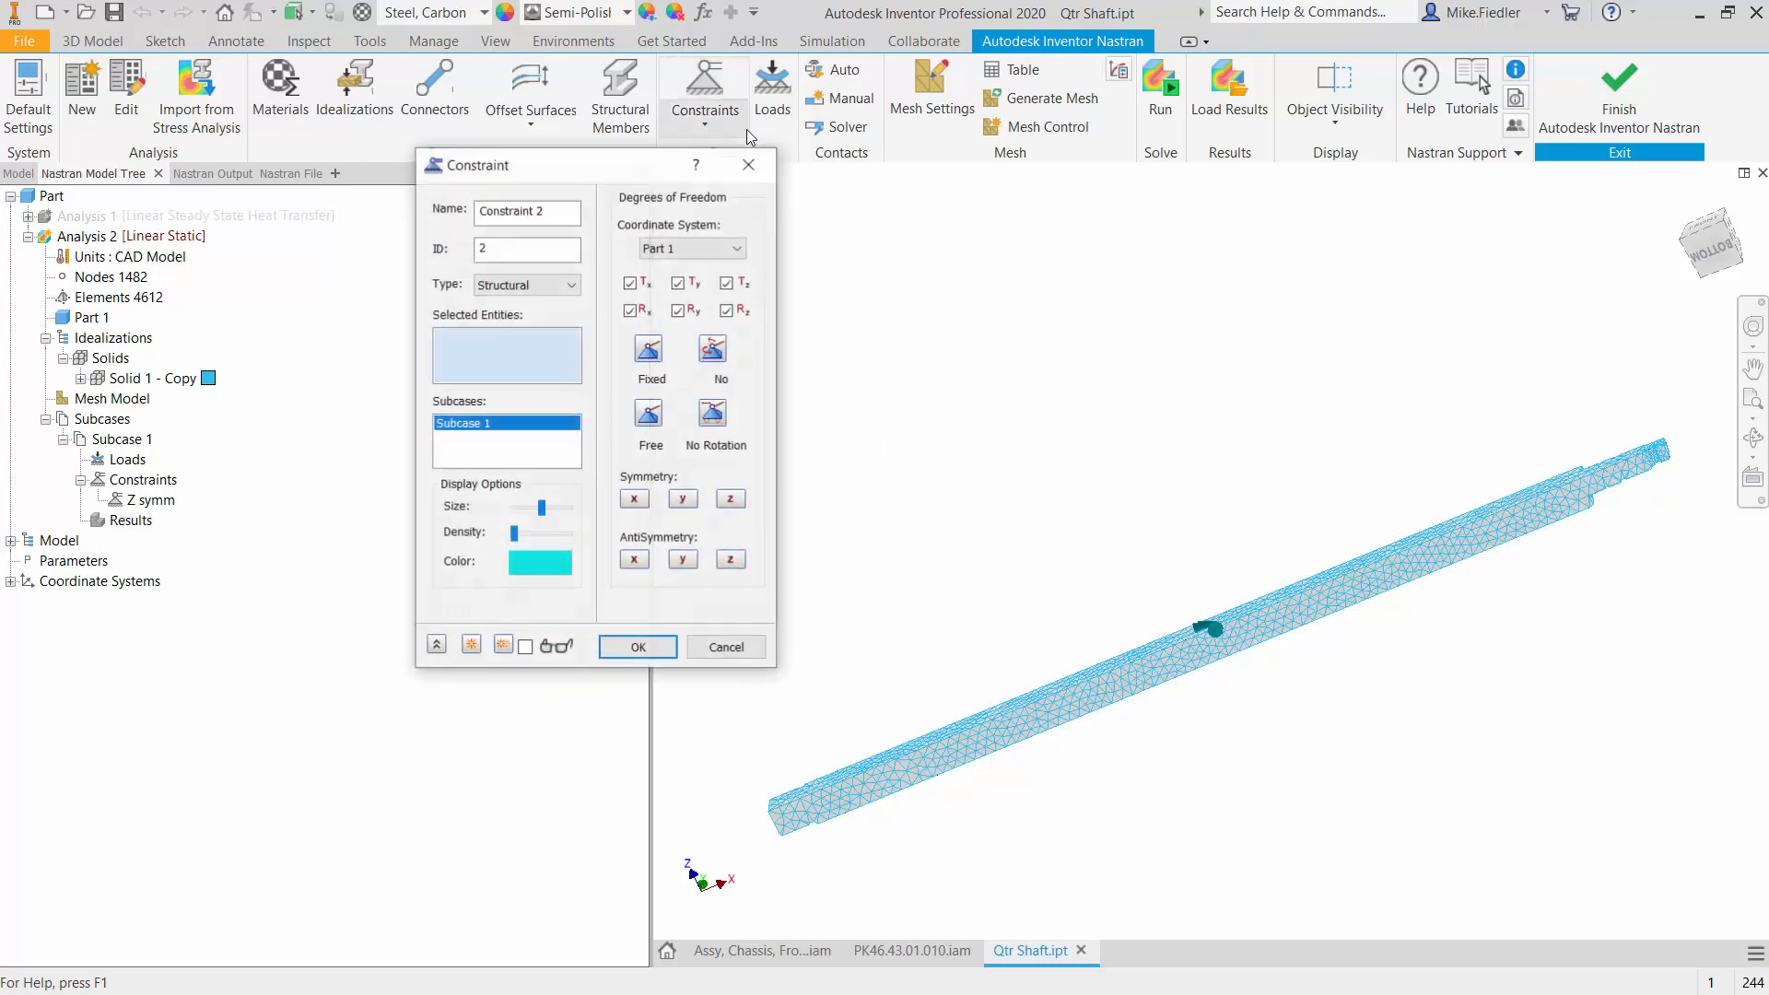
left_click(1012, 733)
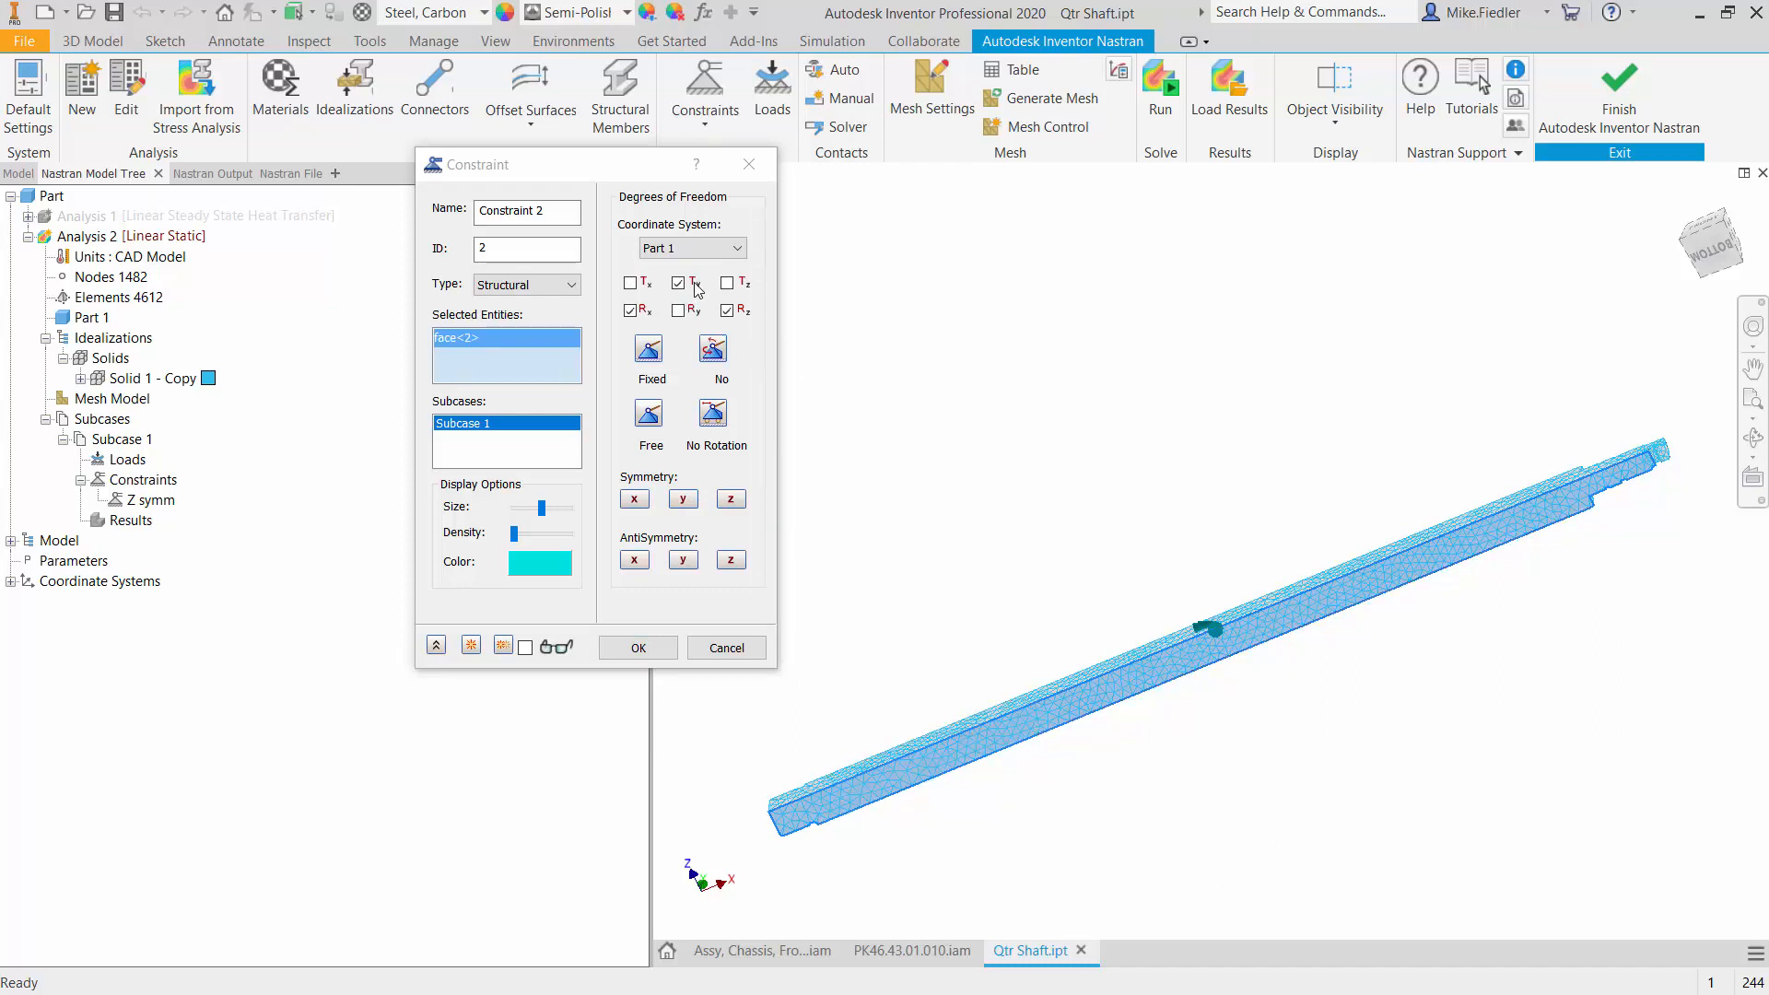
left_click_drag(549, 211, 384, 156)
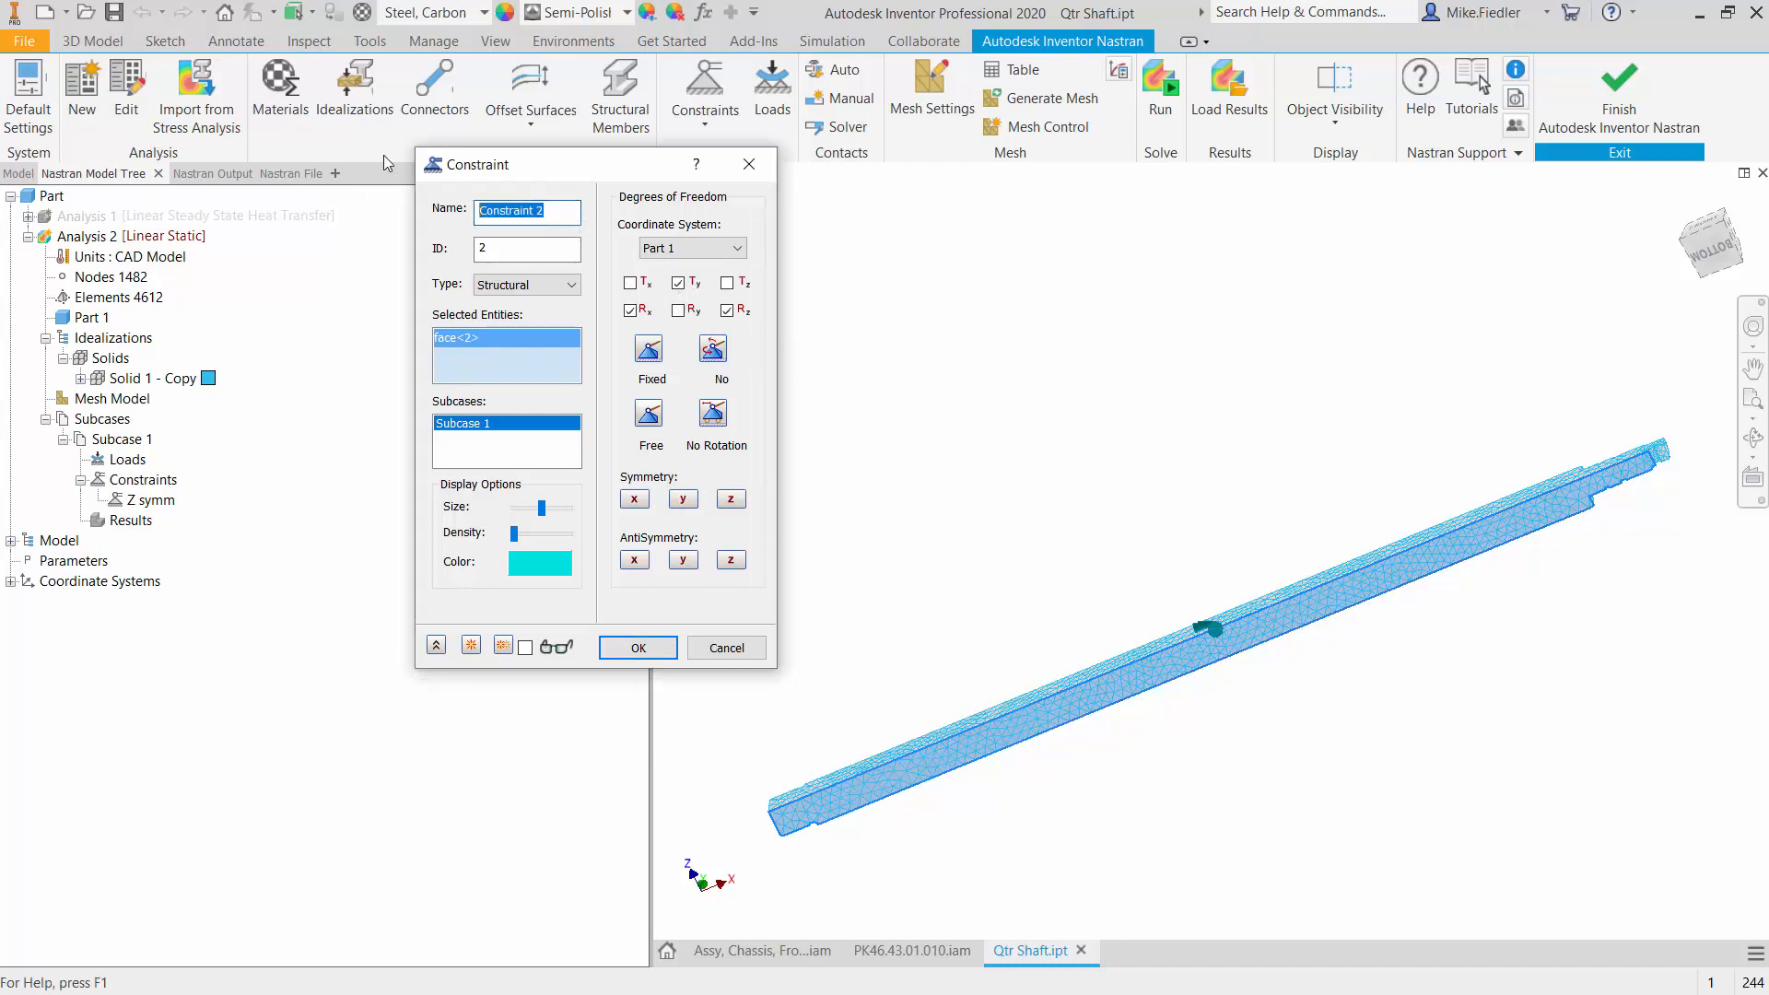
type("Y symm")
left_click(637, 647)
scroll(1078, 659, "up", 2)
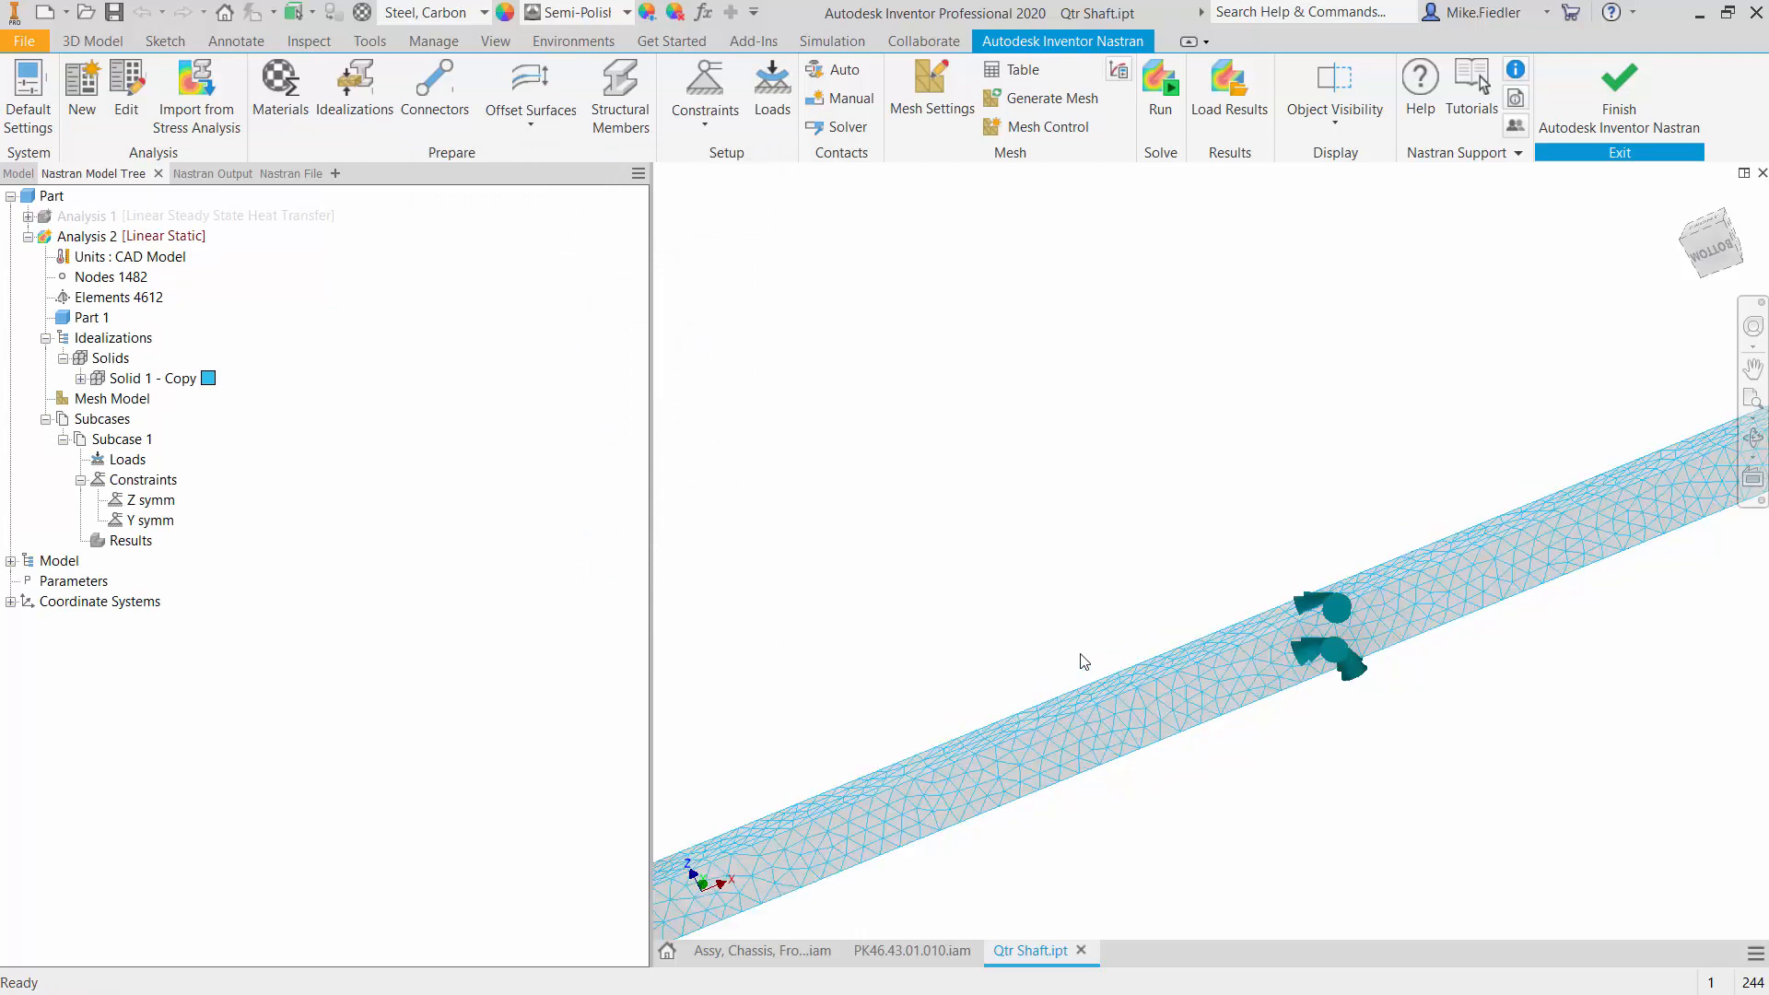
scroll(1115, 668, "down", 1)
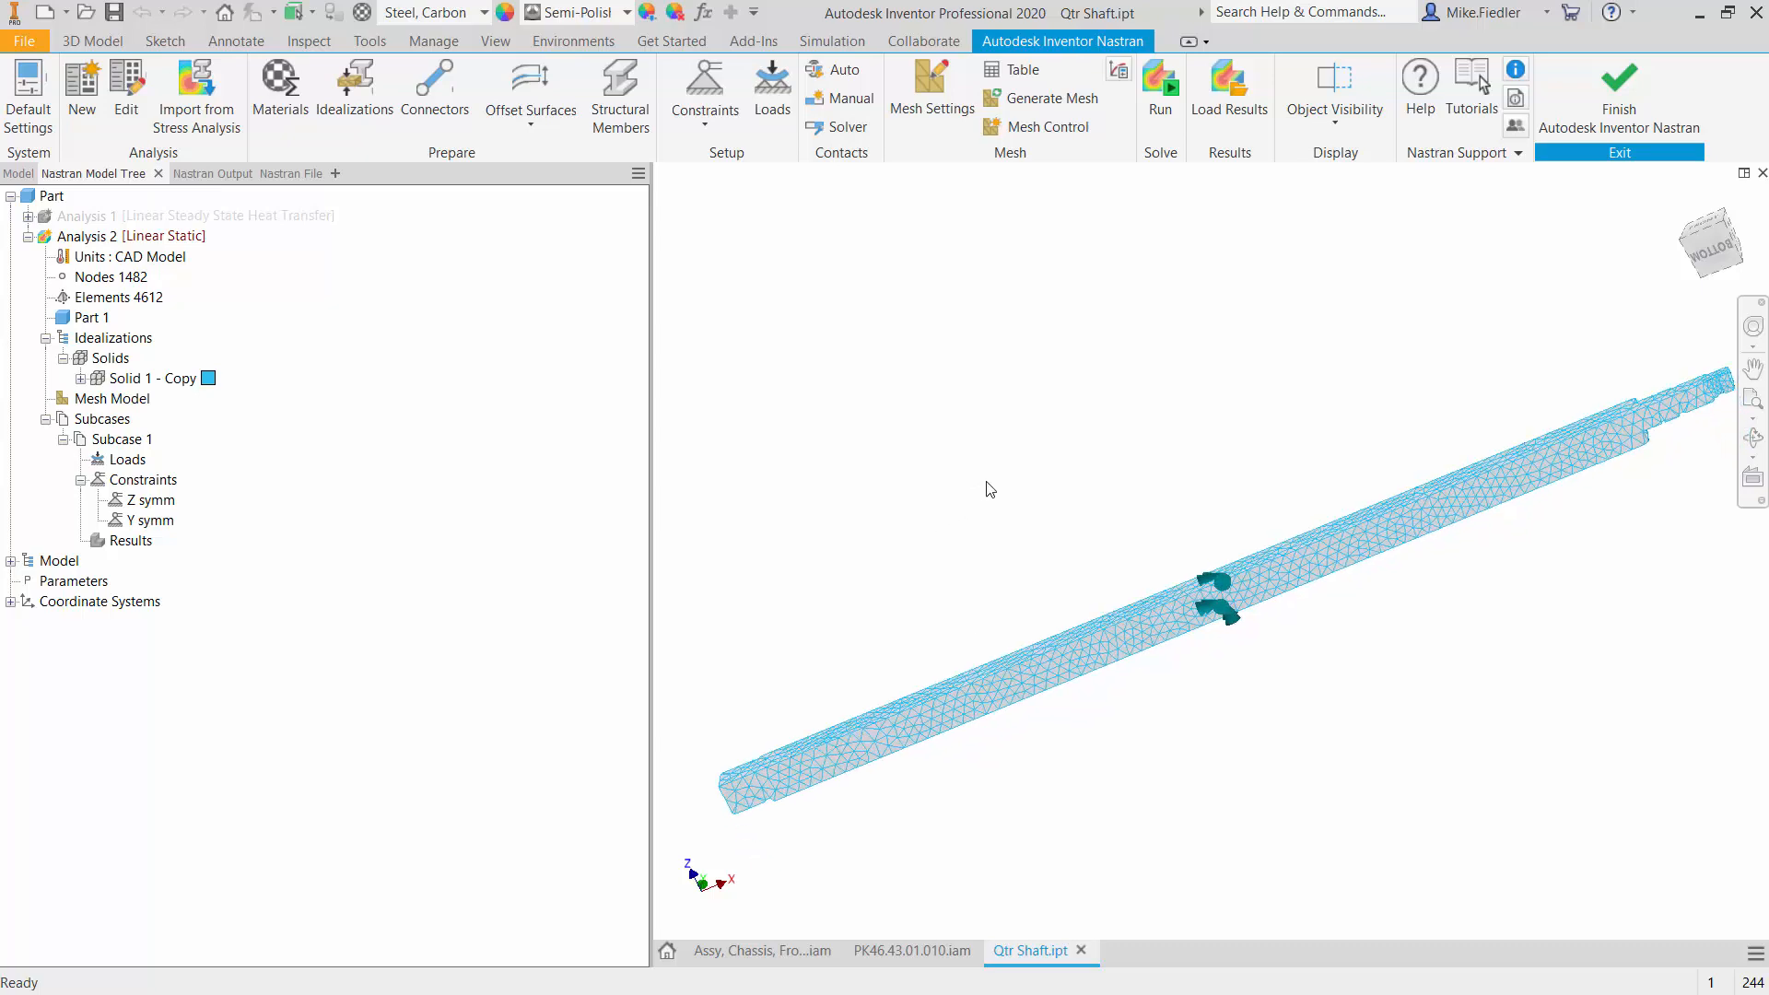
- Start another structural constraint in Subcase 1 that restrains only Tx on the shaft's near end face
middle_click_drag(963, 814, 797, 706, "shift")
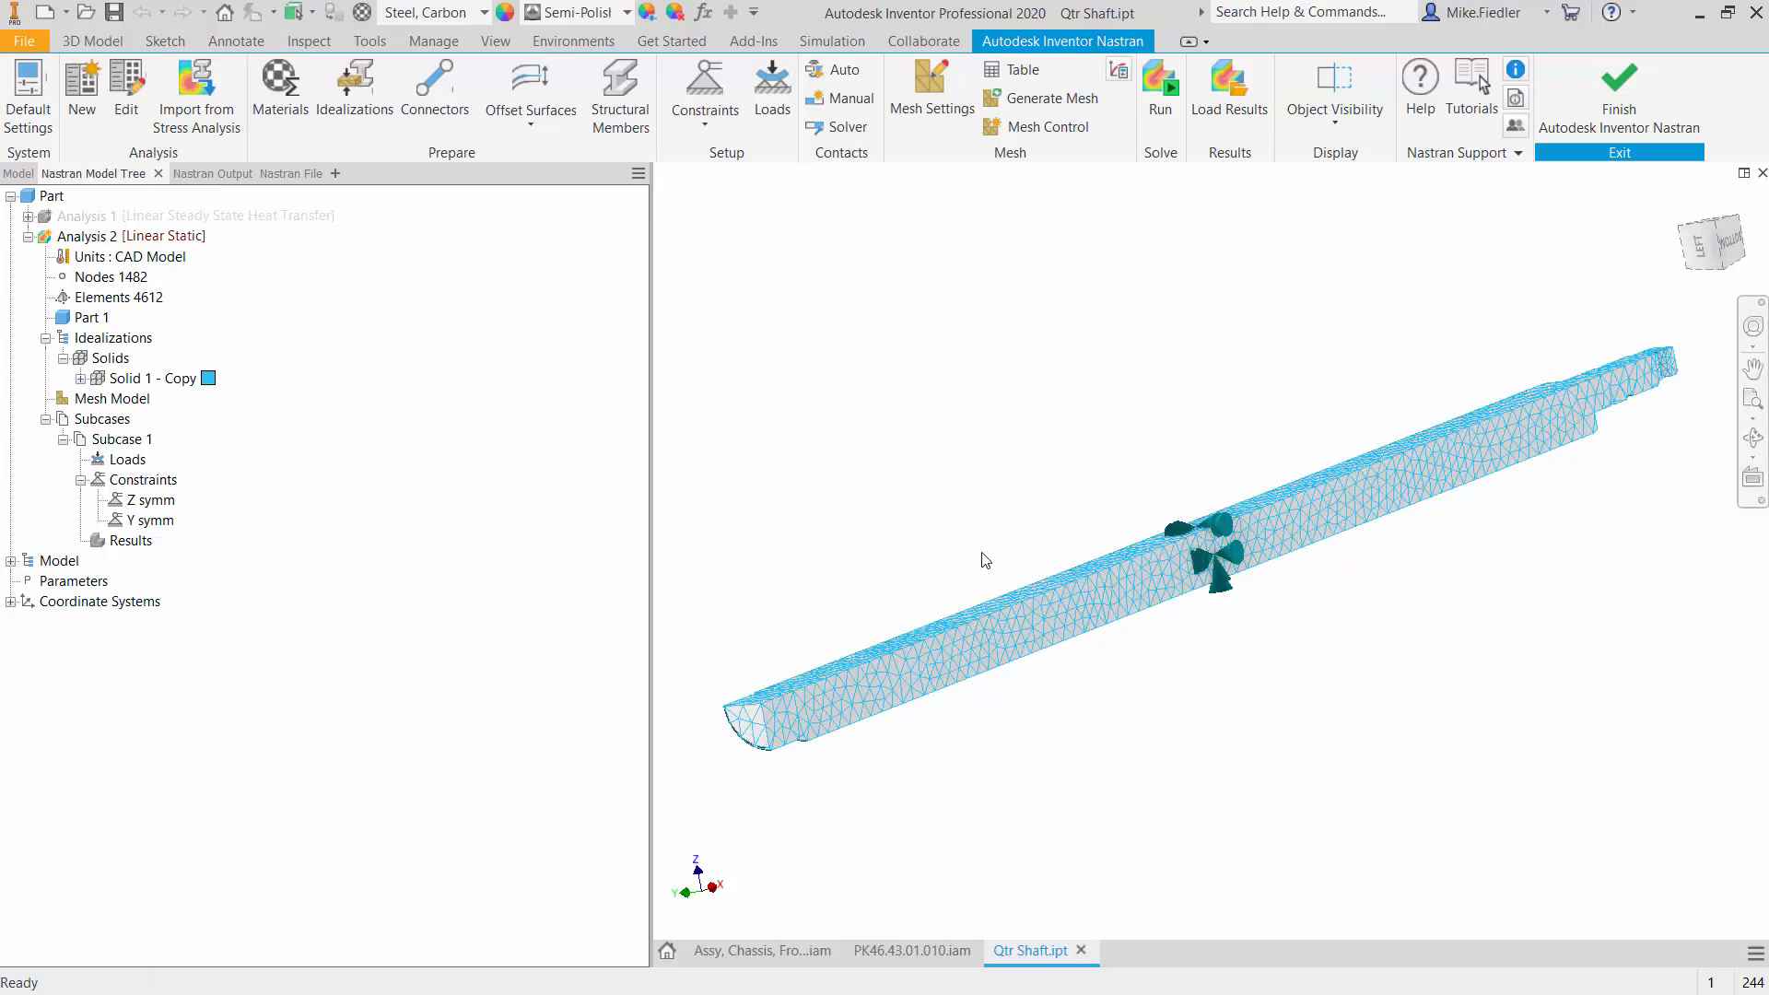
middle_click_drag(985, 559, 1022, 584, "shift")
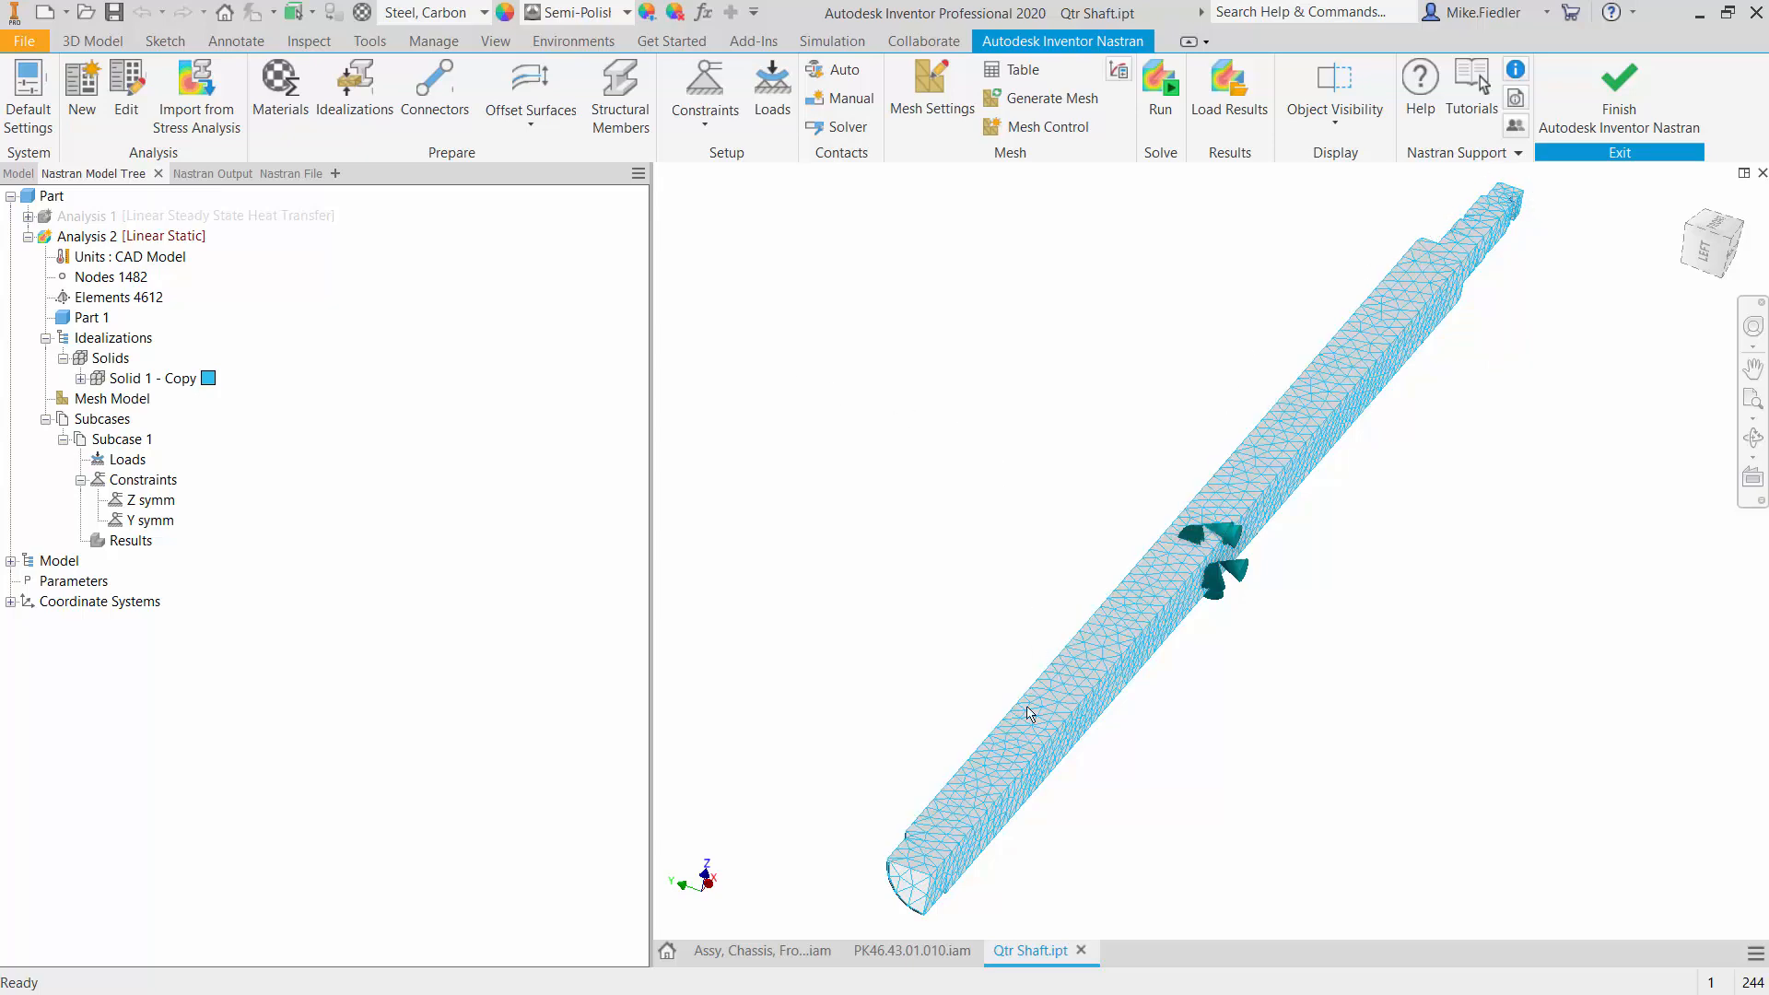
left_click(706, 98)
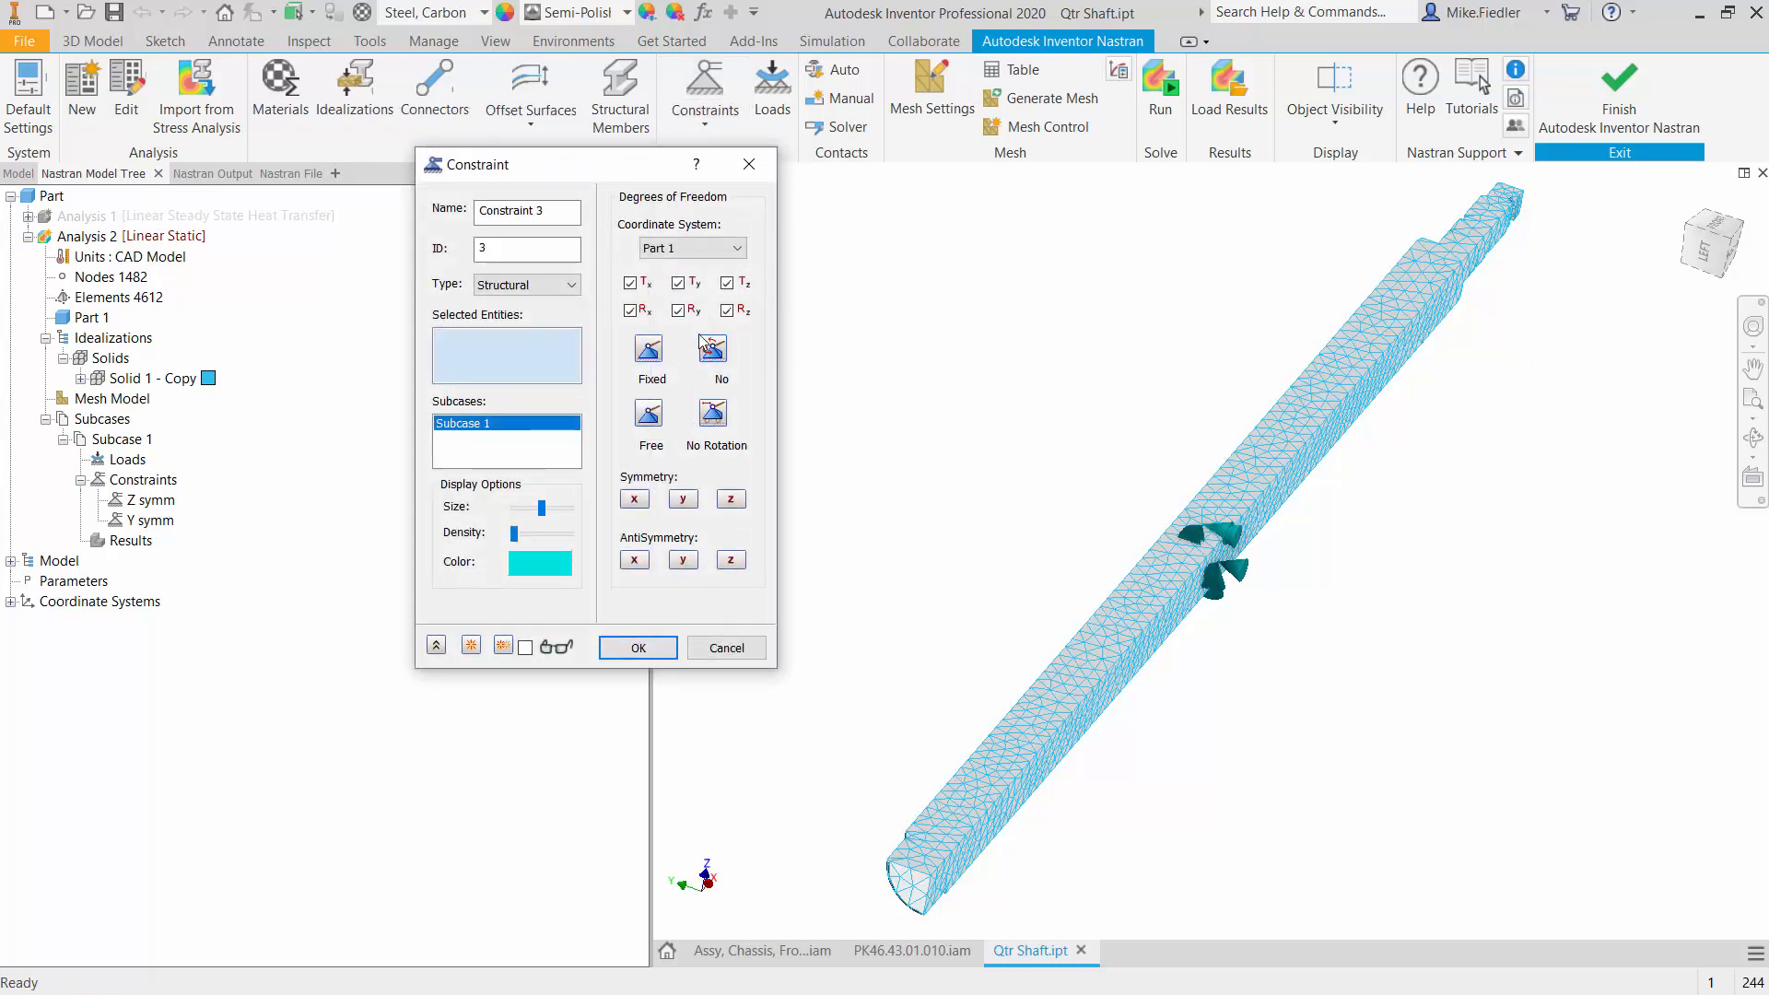
left_click(649, 414)
left_click(630, 283)
left_click(898, 856)
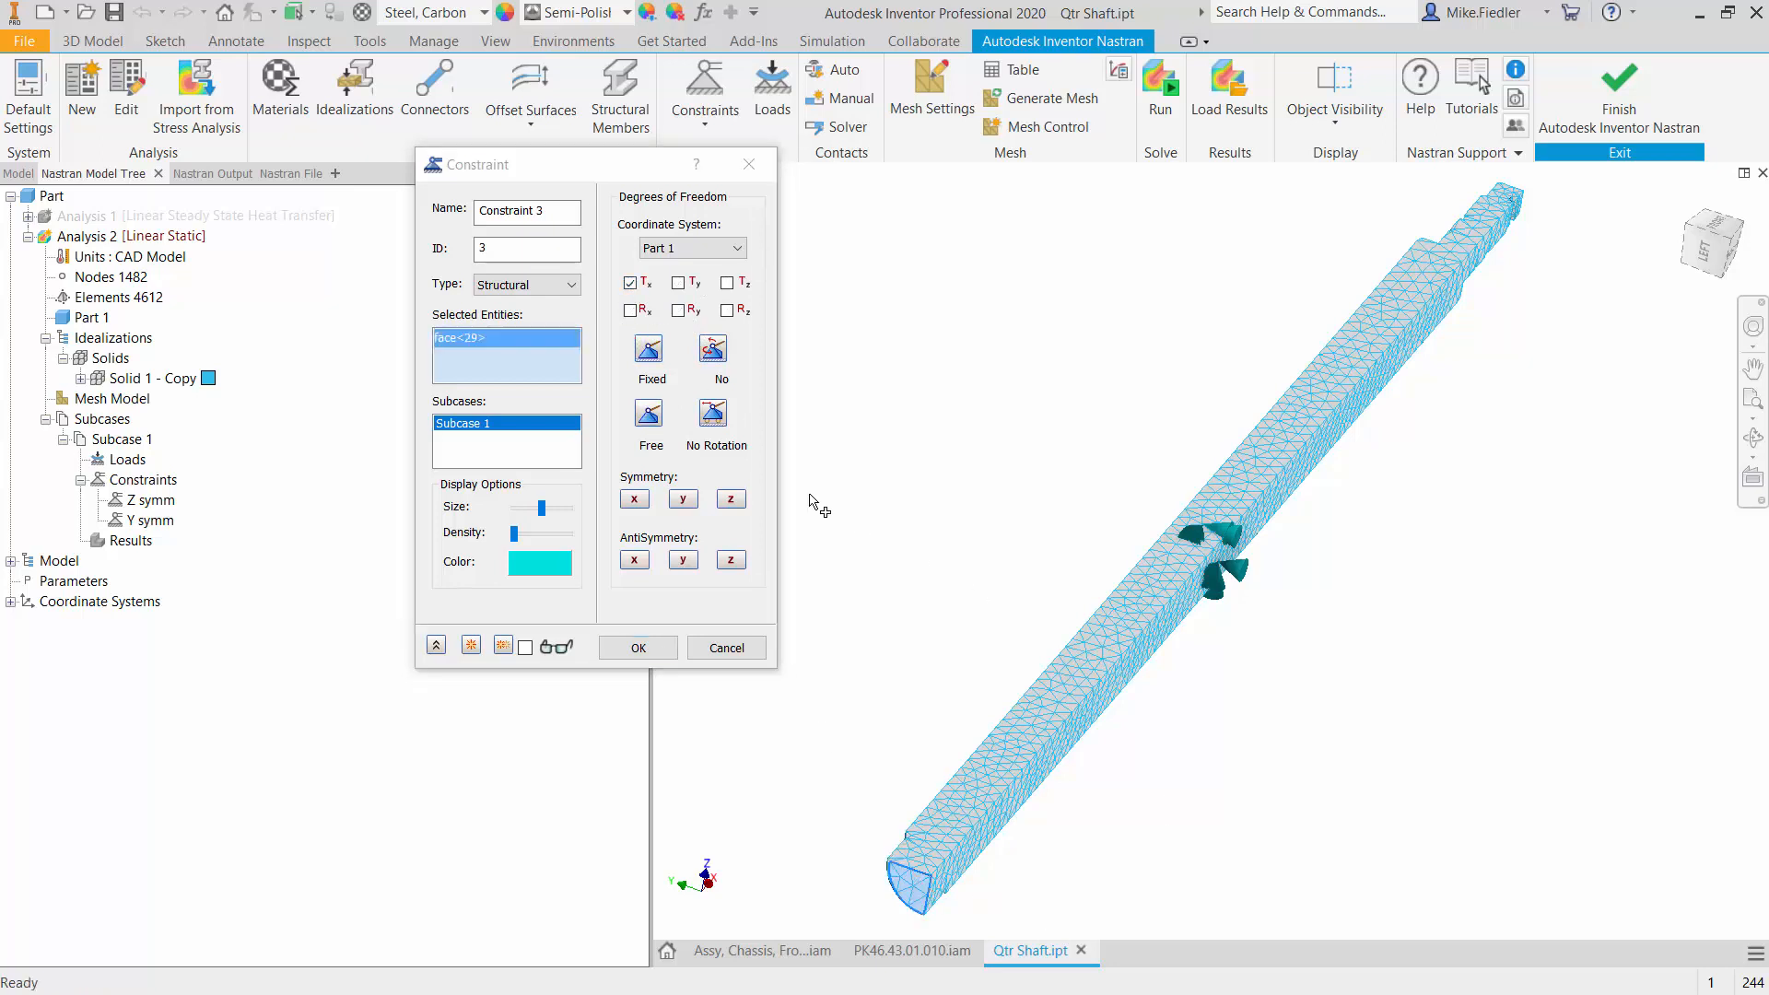
- Name the end-face constraint hold and accept it
left_click(558, 210)
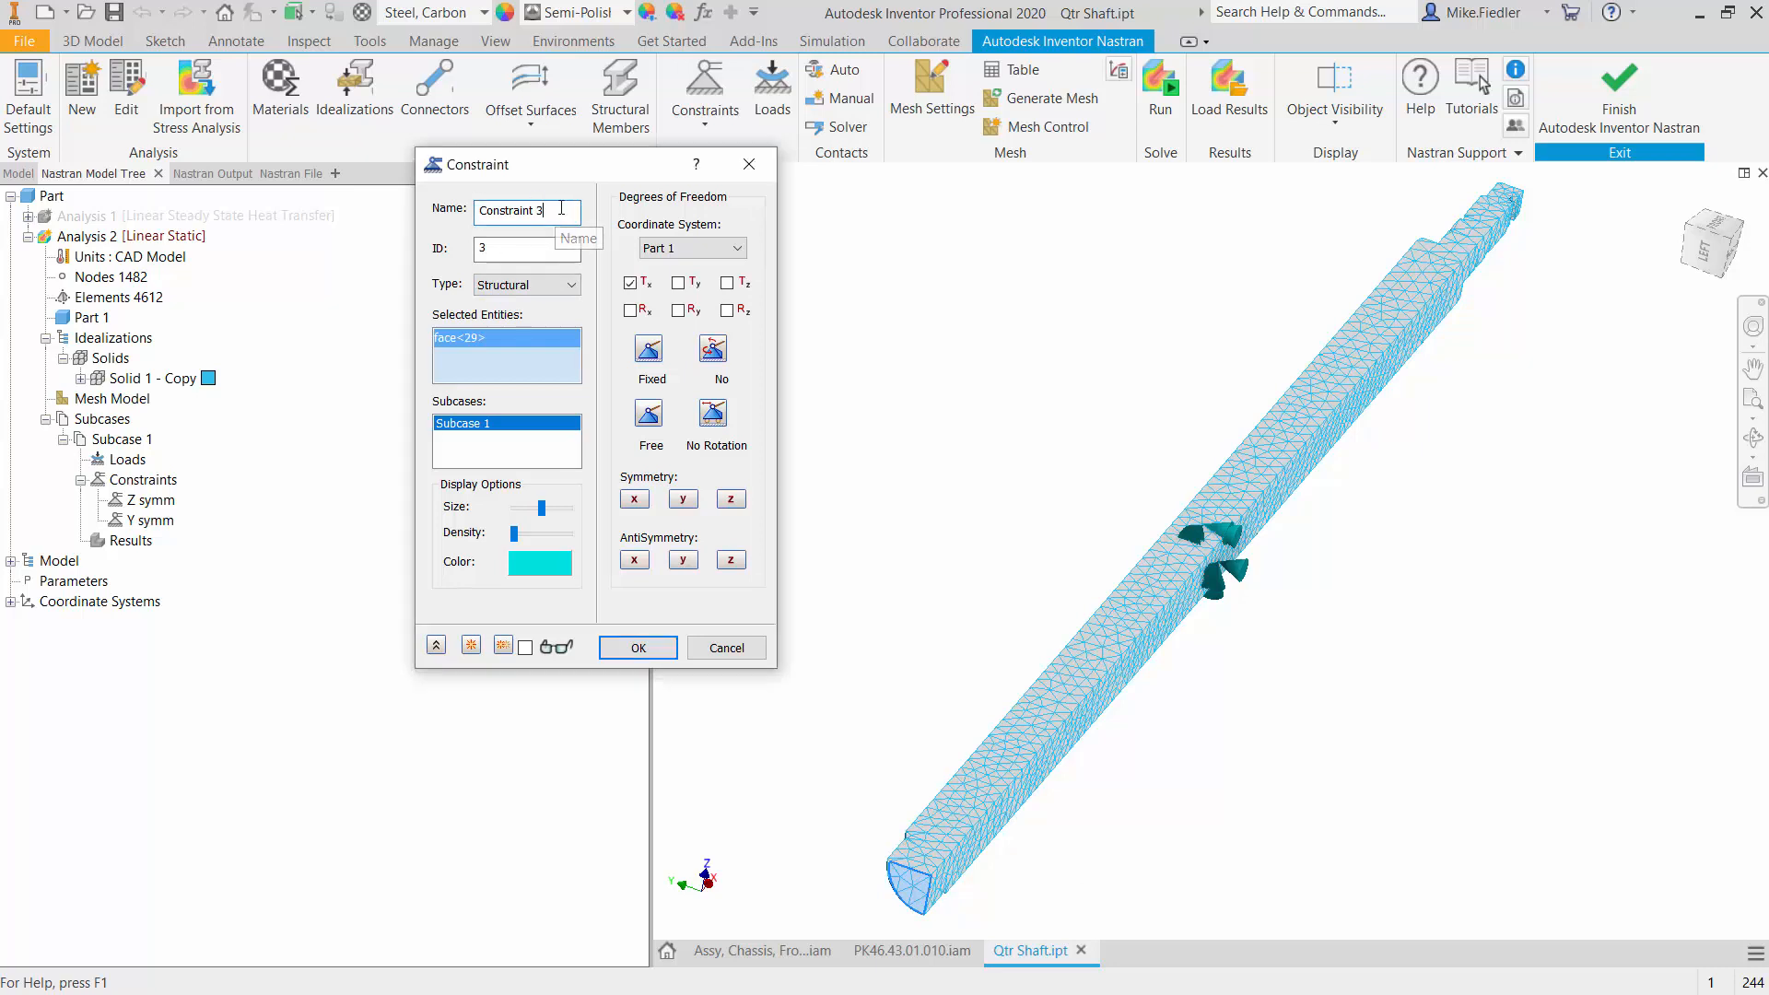
left_click_drag(554, 213, 442, 186)
type("hold")
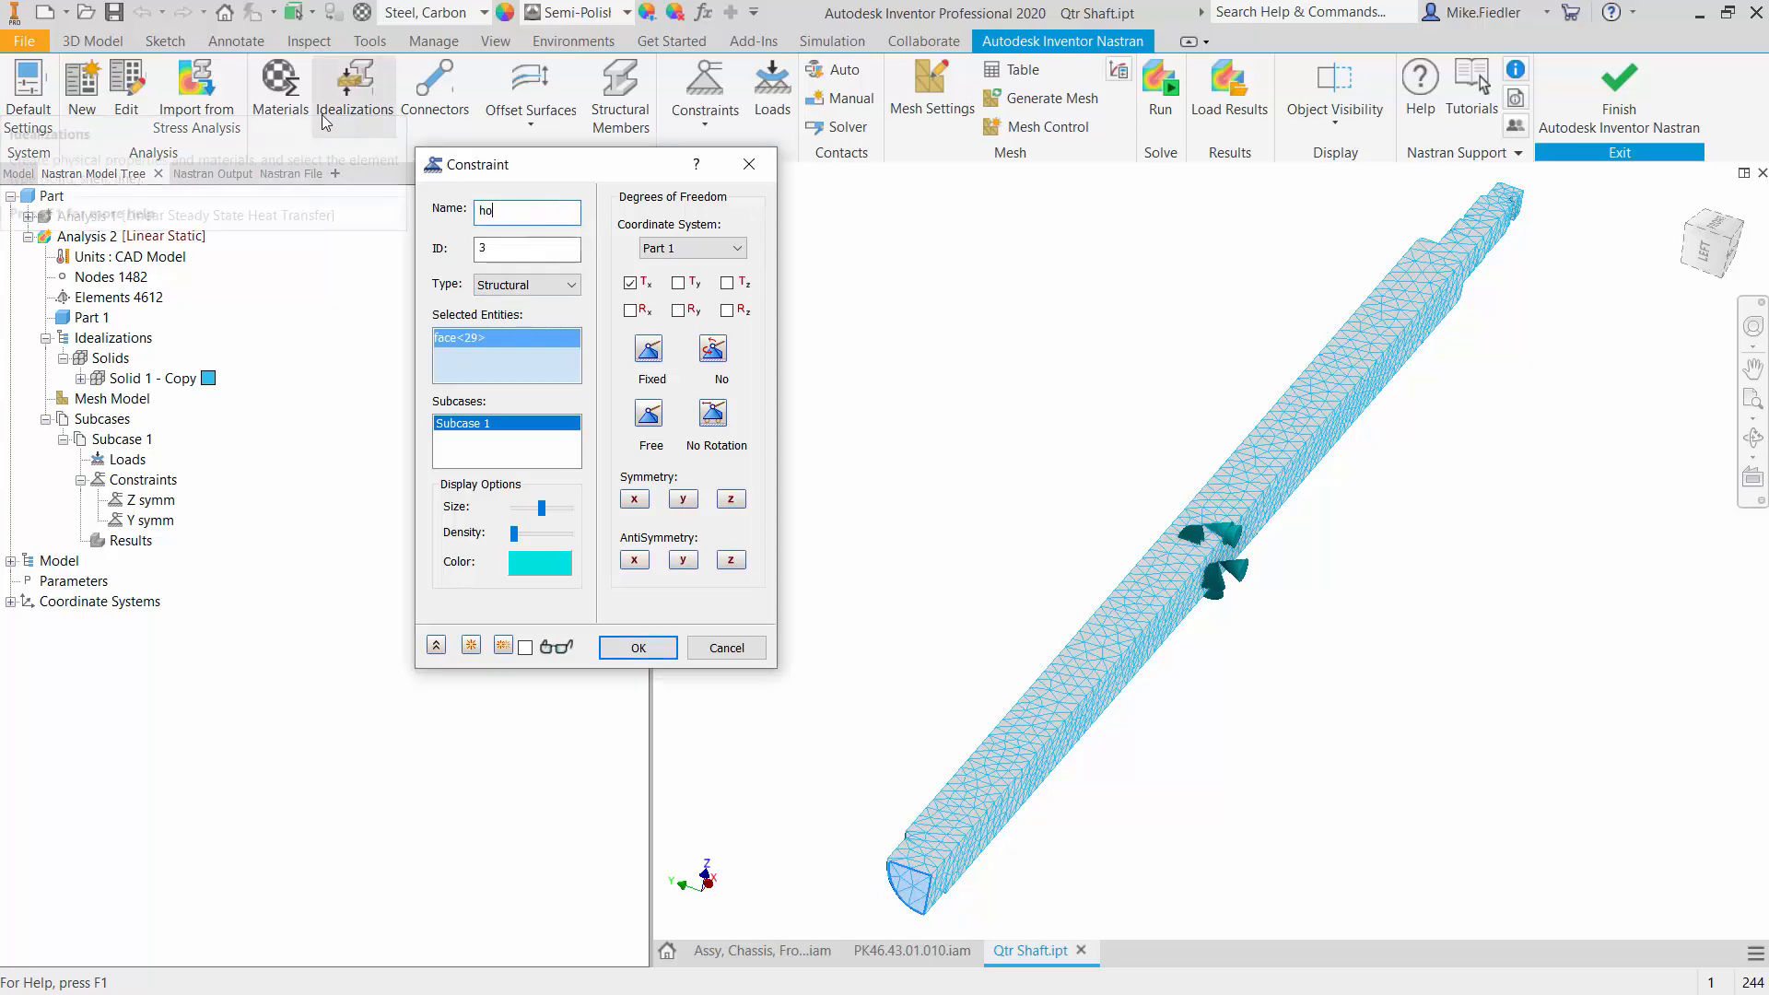
left_click(637, 647)
scroll(1083, 682, "down", 3)
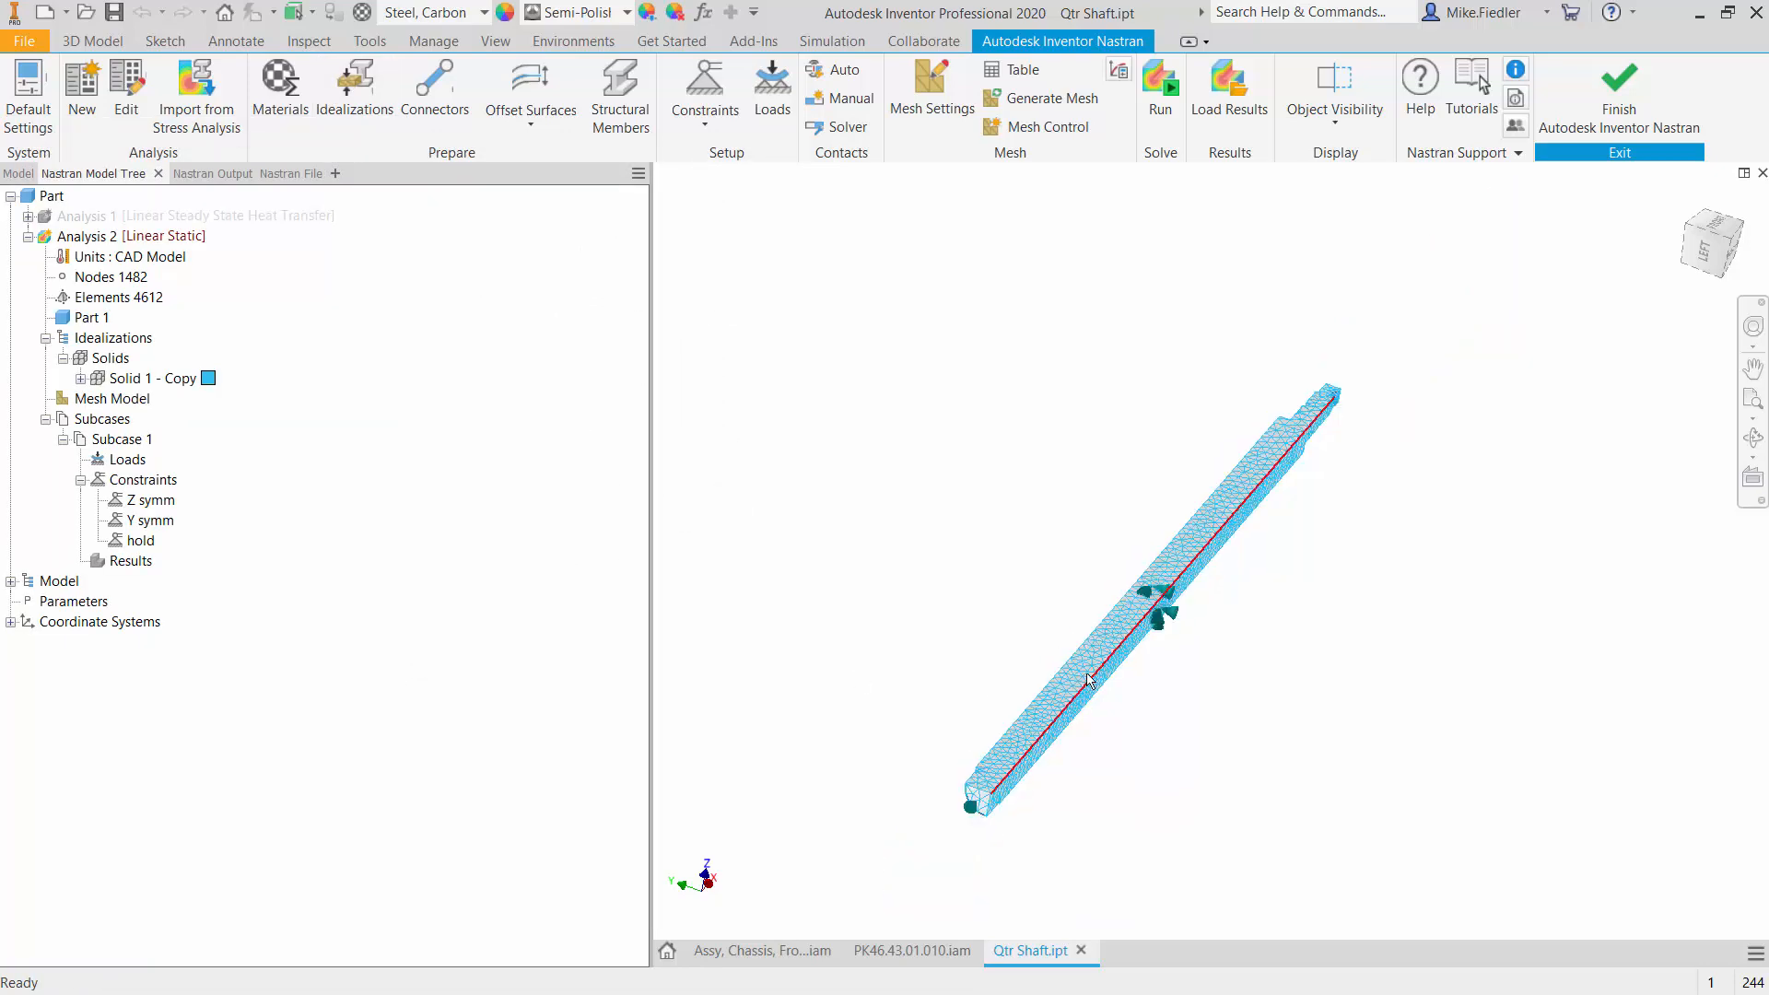
- Start a new load in Subcase 1, set its type to From Output and name it Incoming Temps
mouse_move(1089, 680)
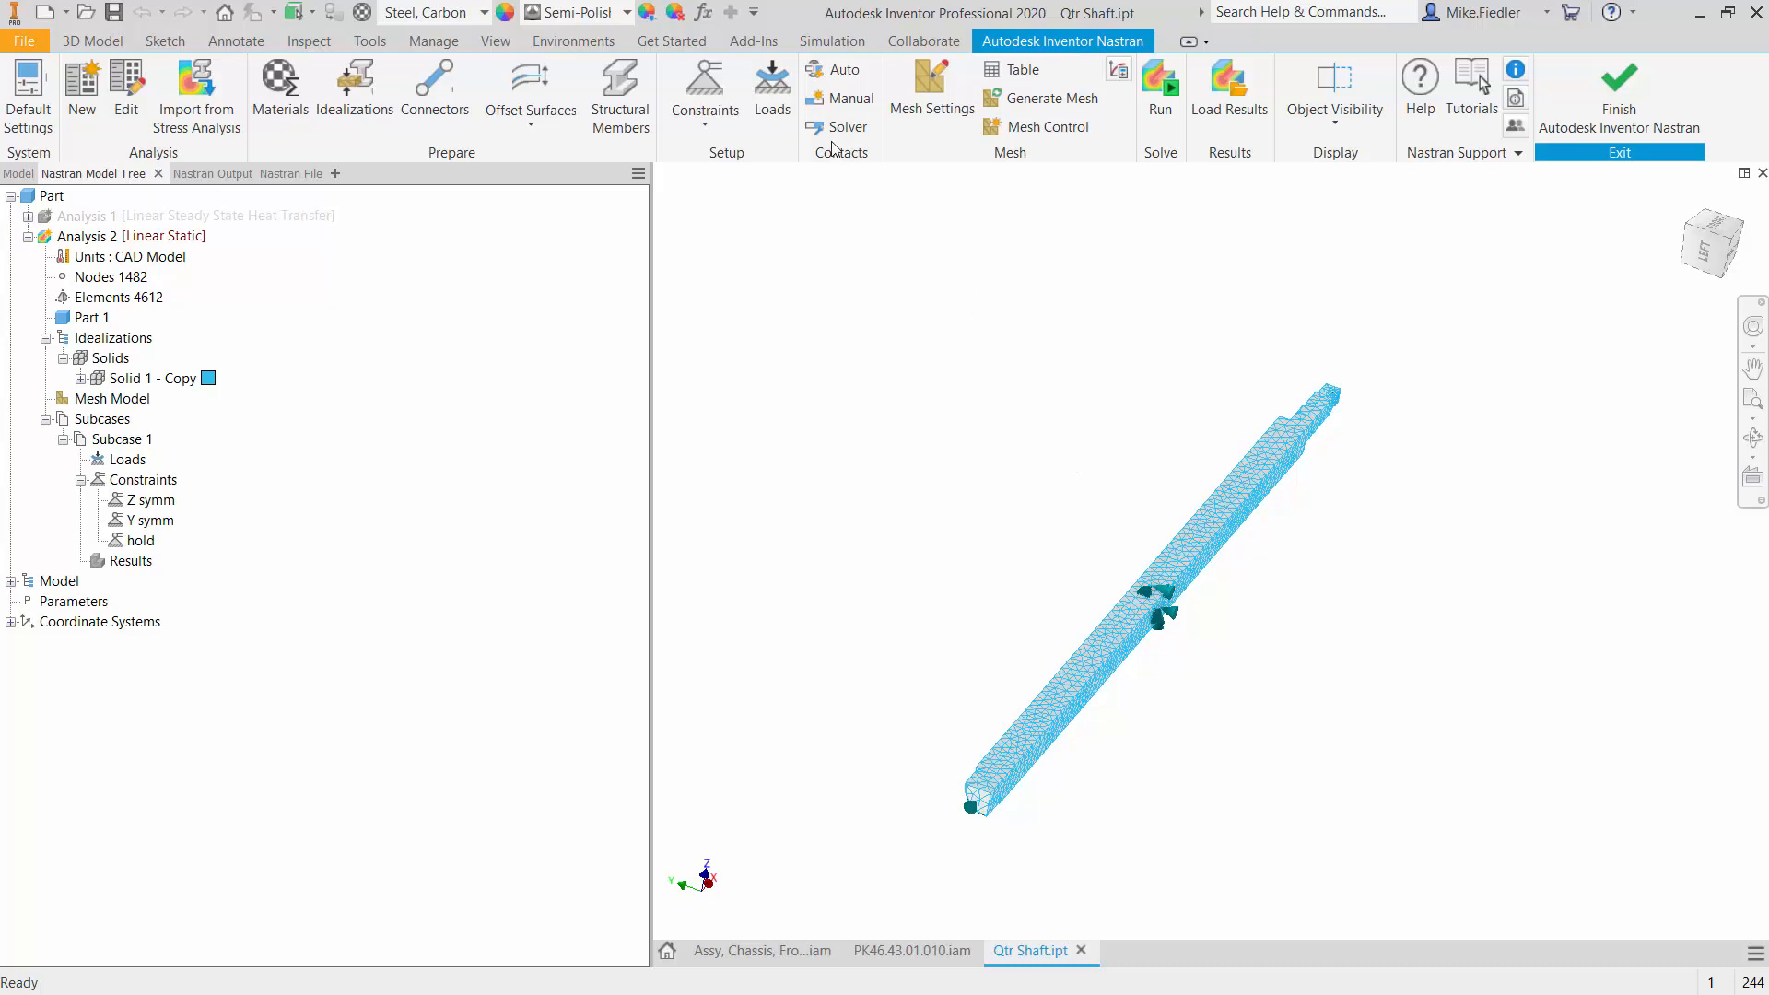
left_click(788, 107)
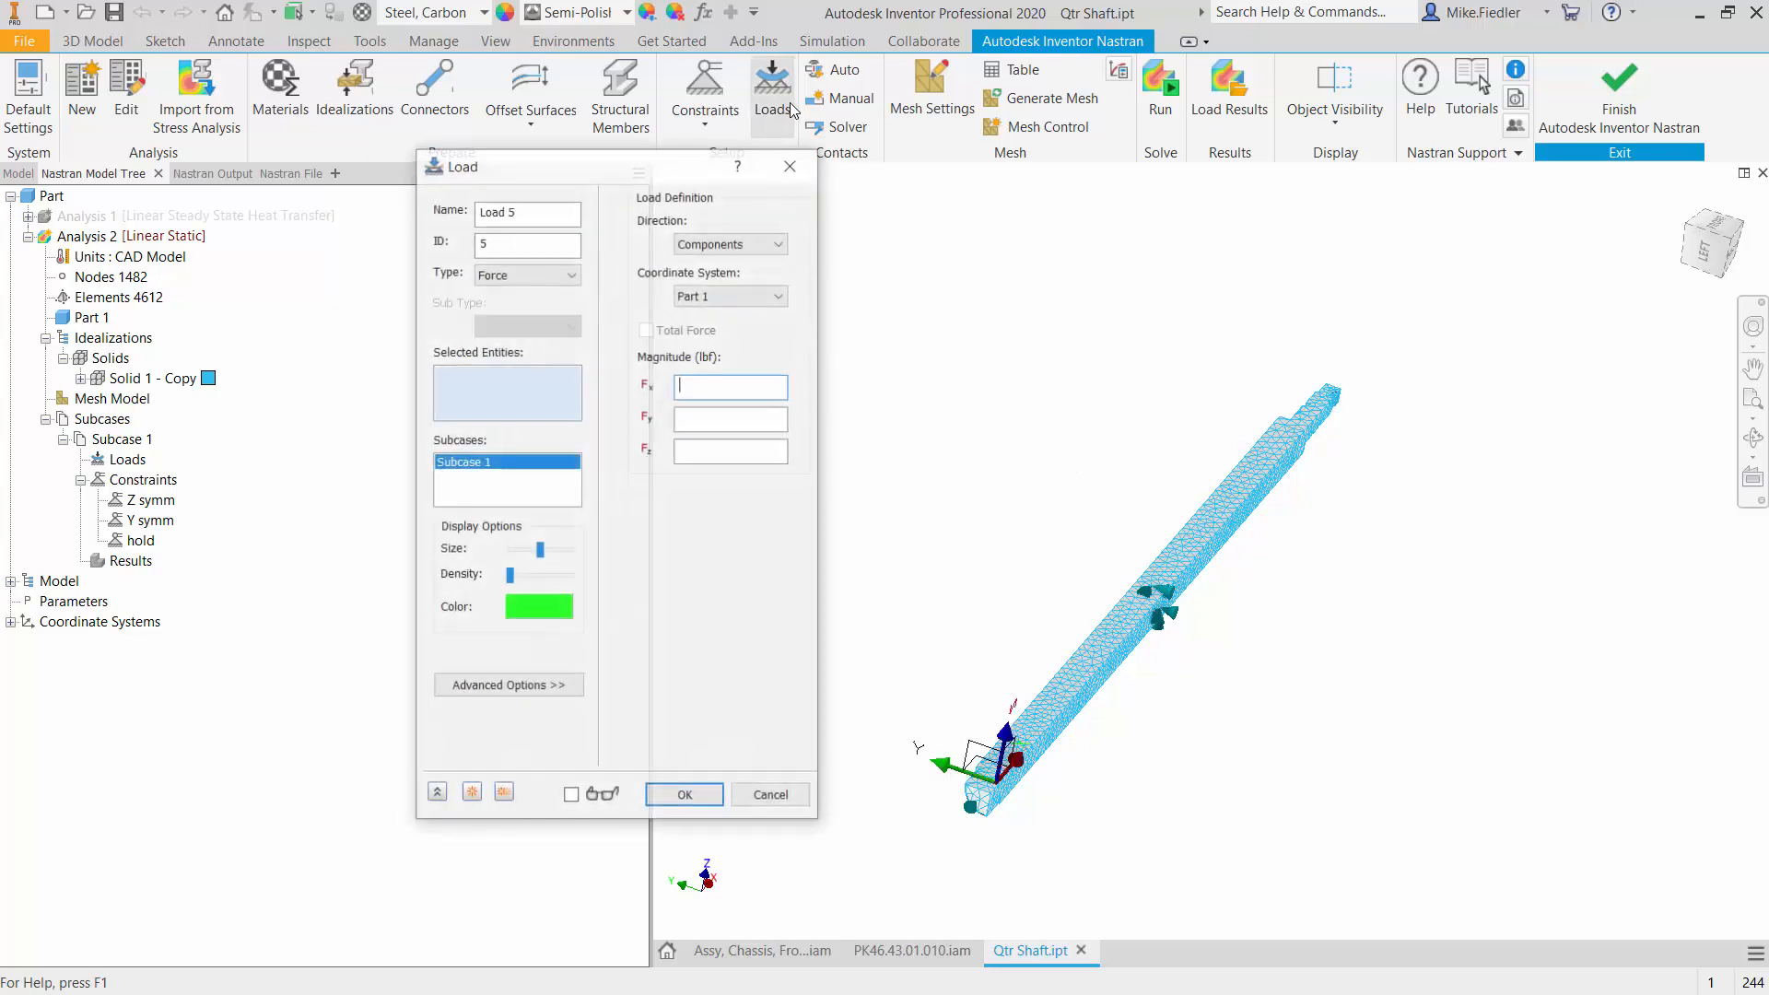
left_click_drag(647, 168, 711, 204)
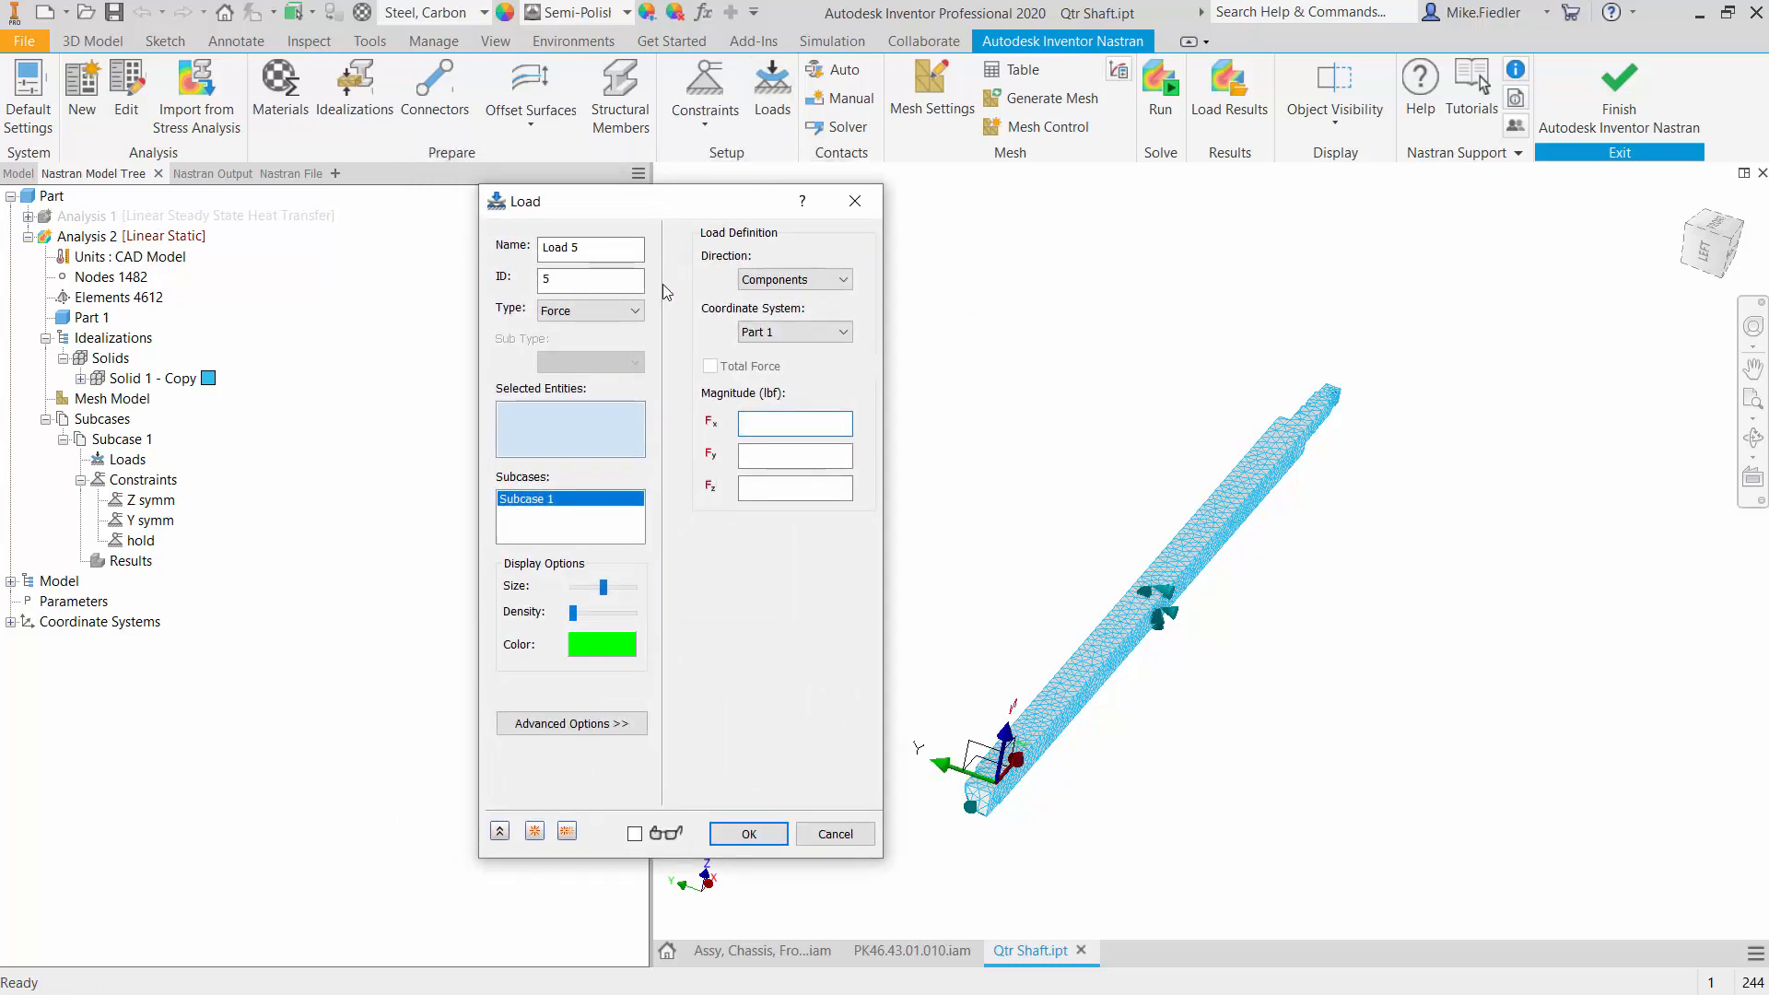
left_click(589, 312)
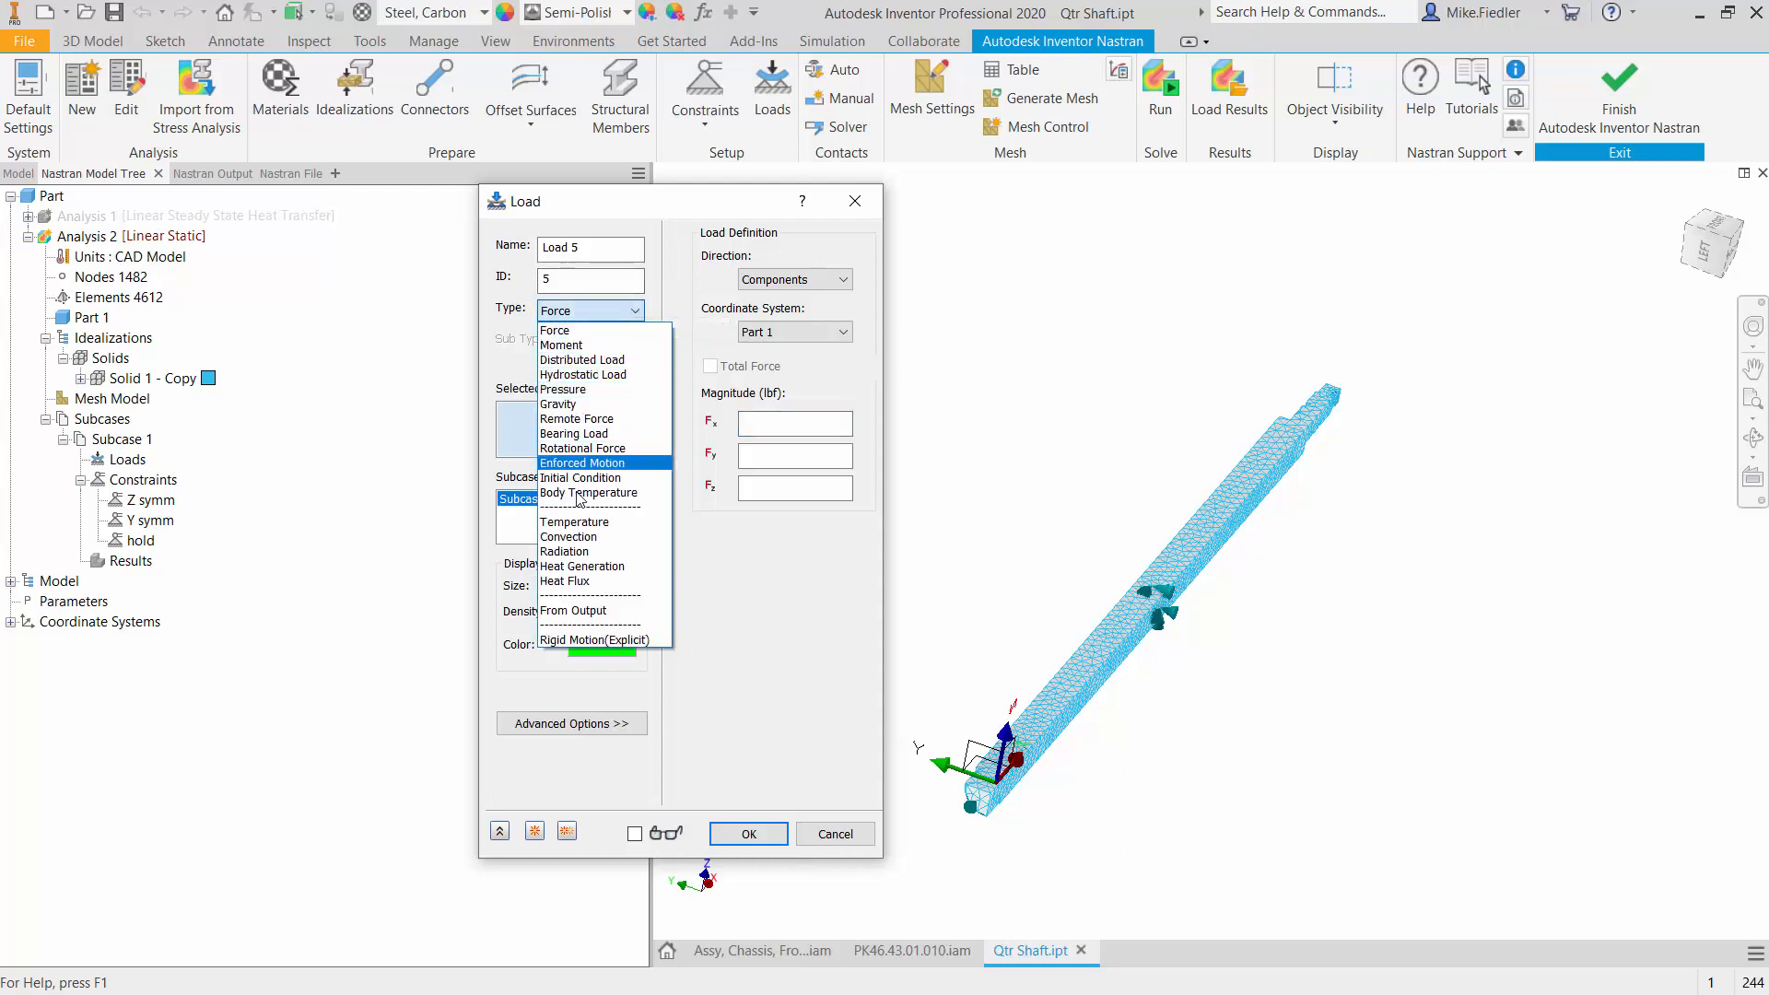
left_click(596, 611)
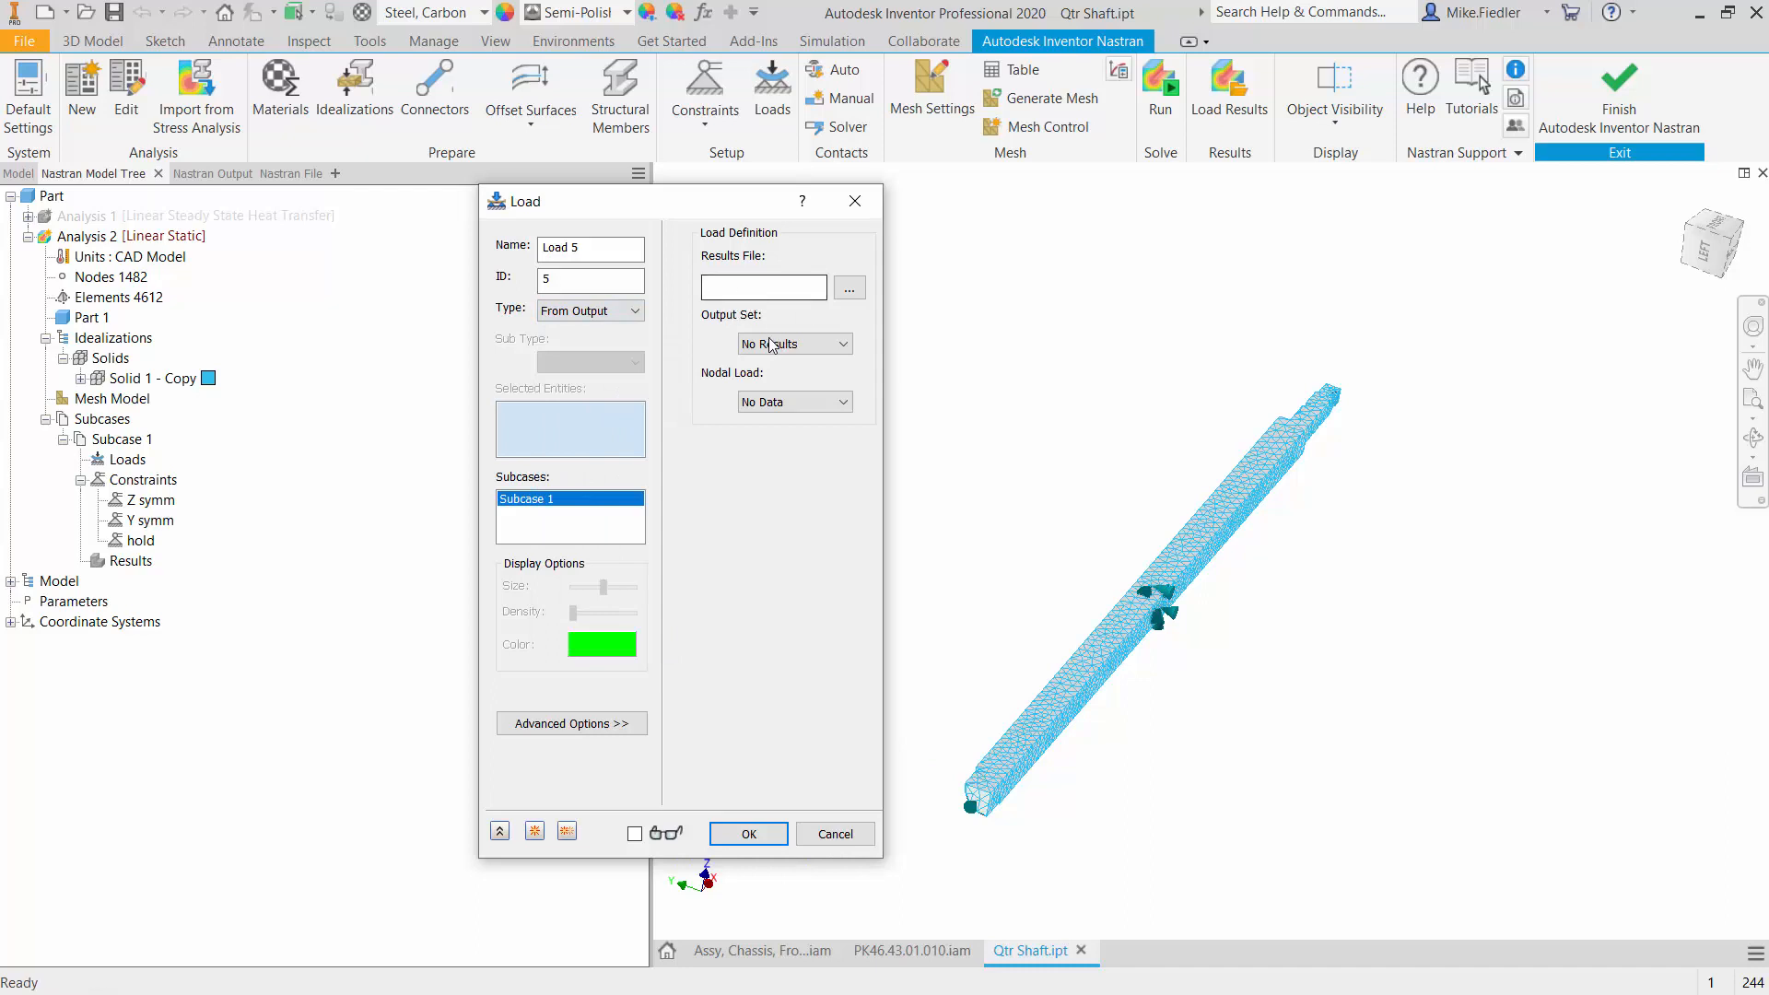
left_click(553, 247)
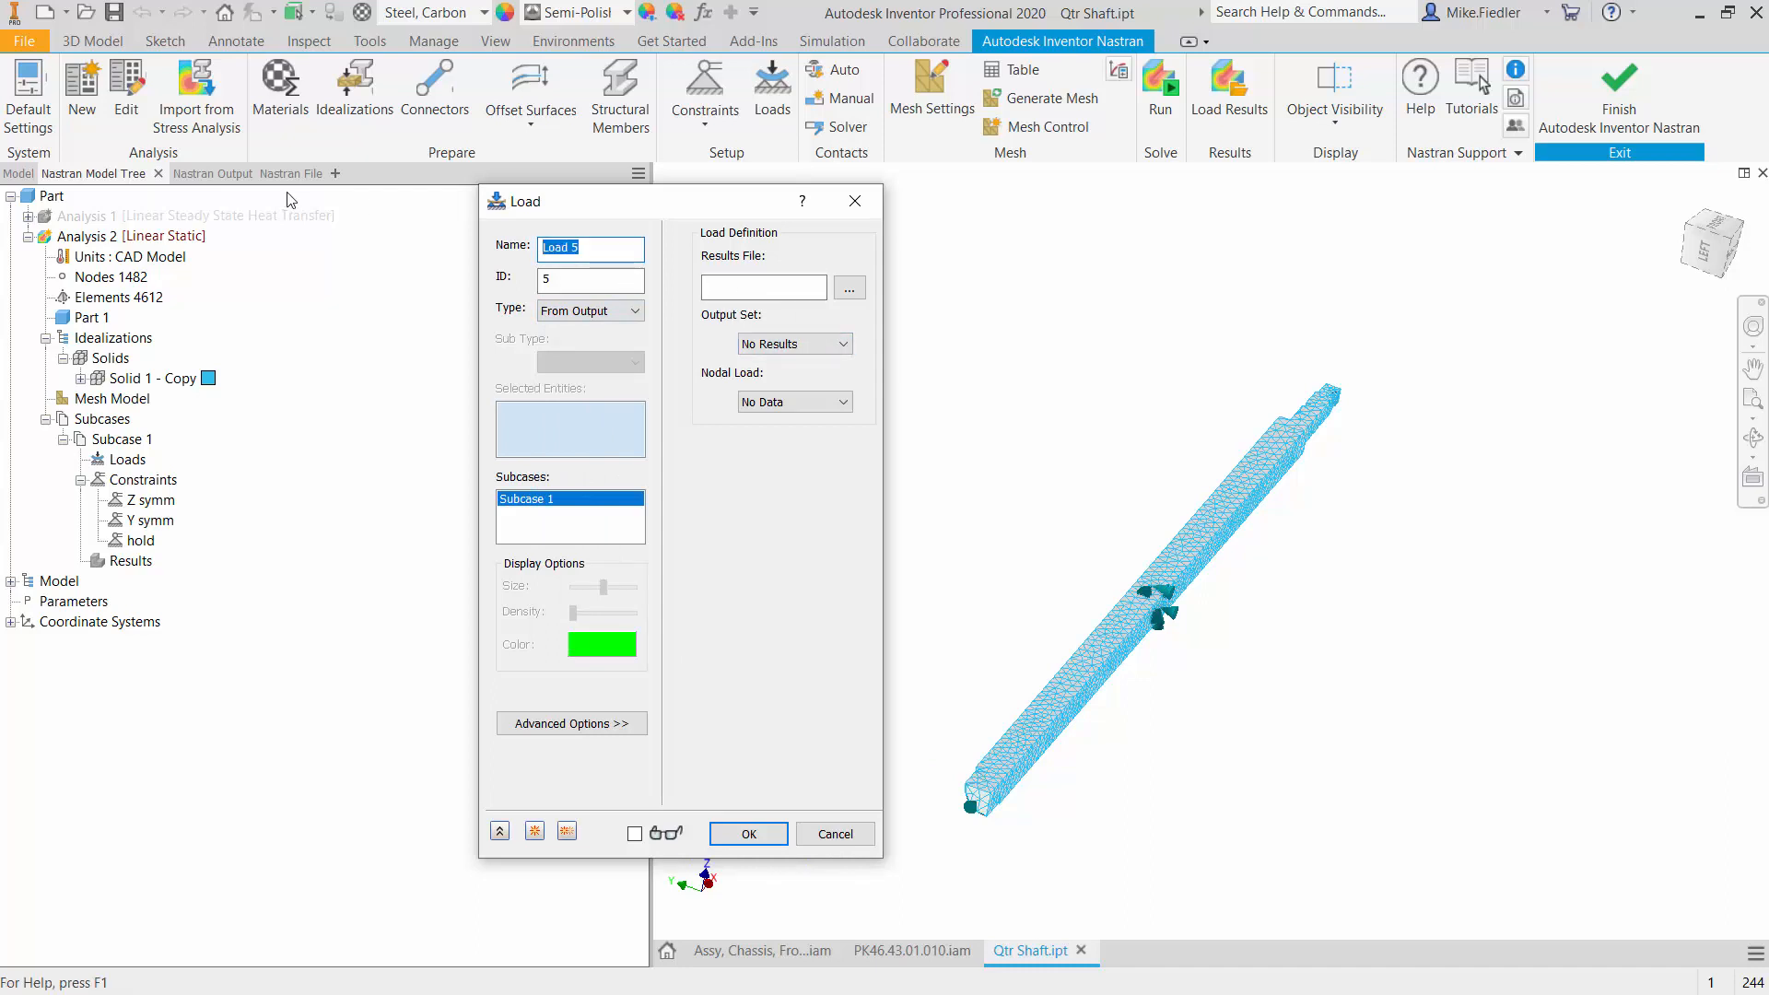
type("Incoming Temps")
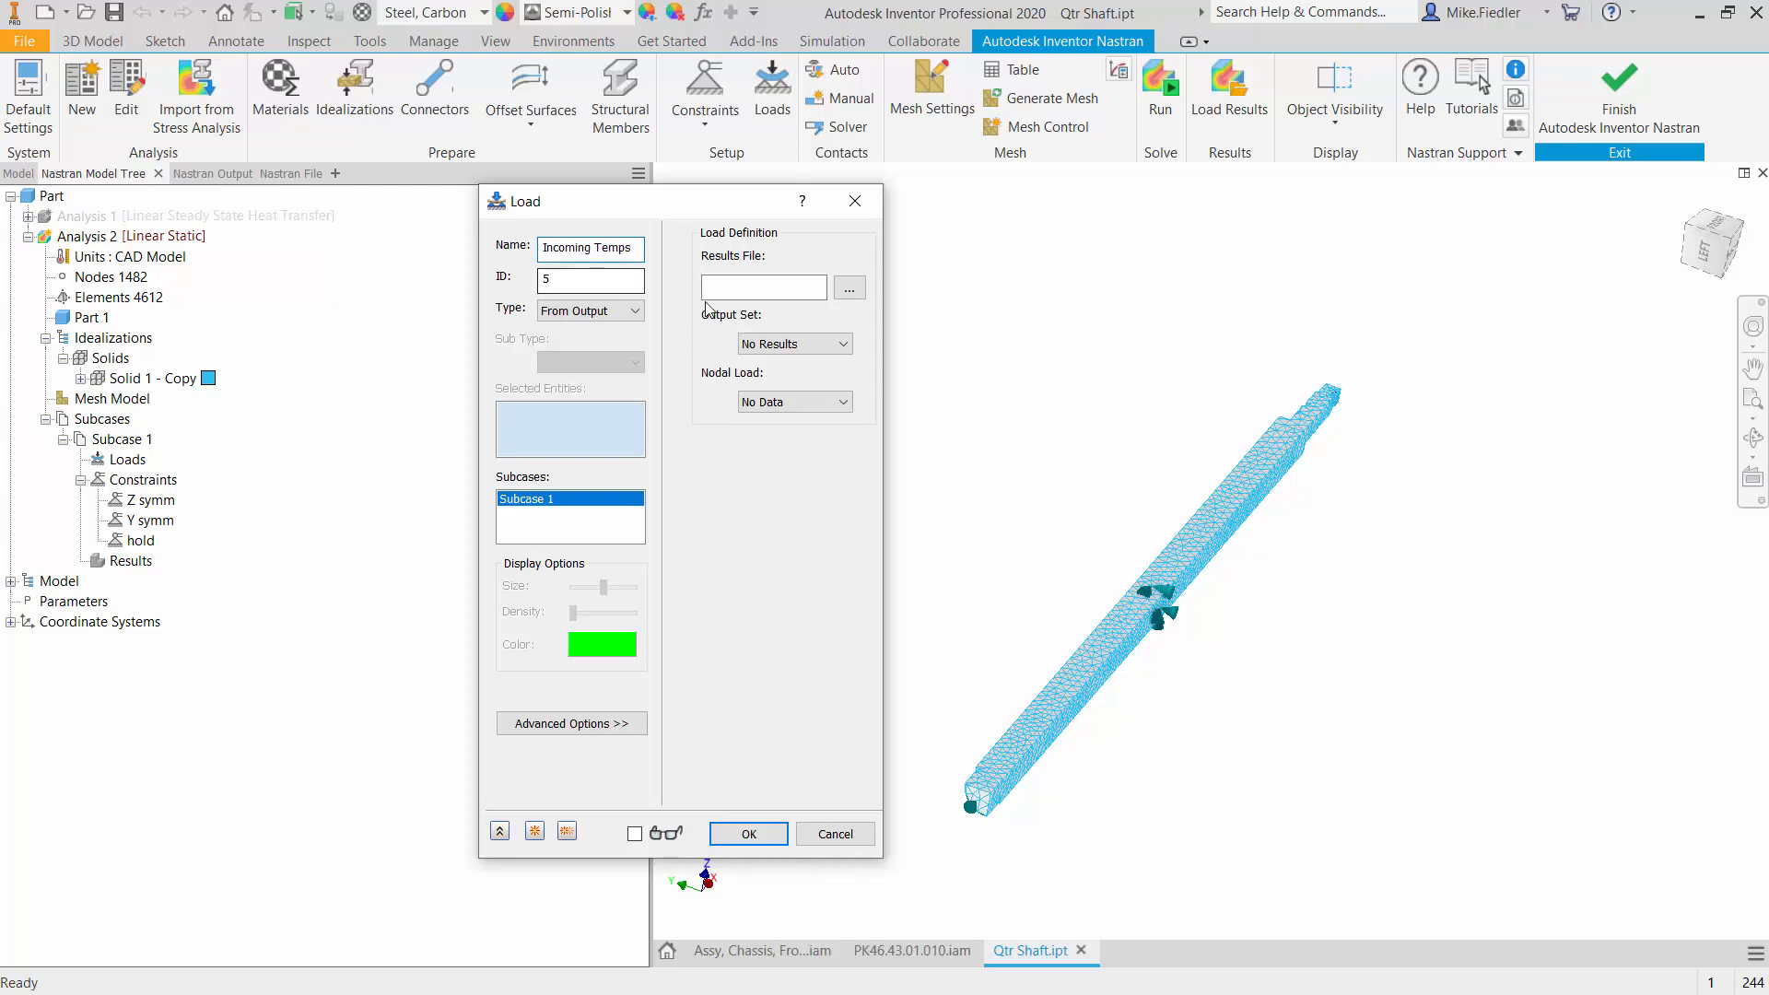
- Load the results file z1v5l28sn.FNO from the Qtr Shaft, InCAD, FEA folder as the source for the Incoming Temps load
left_click(848, 289)
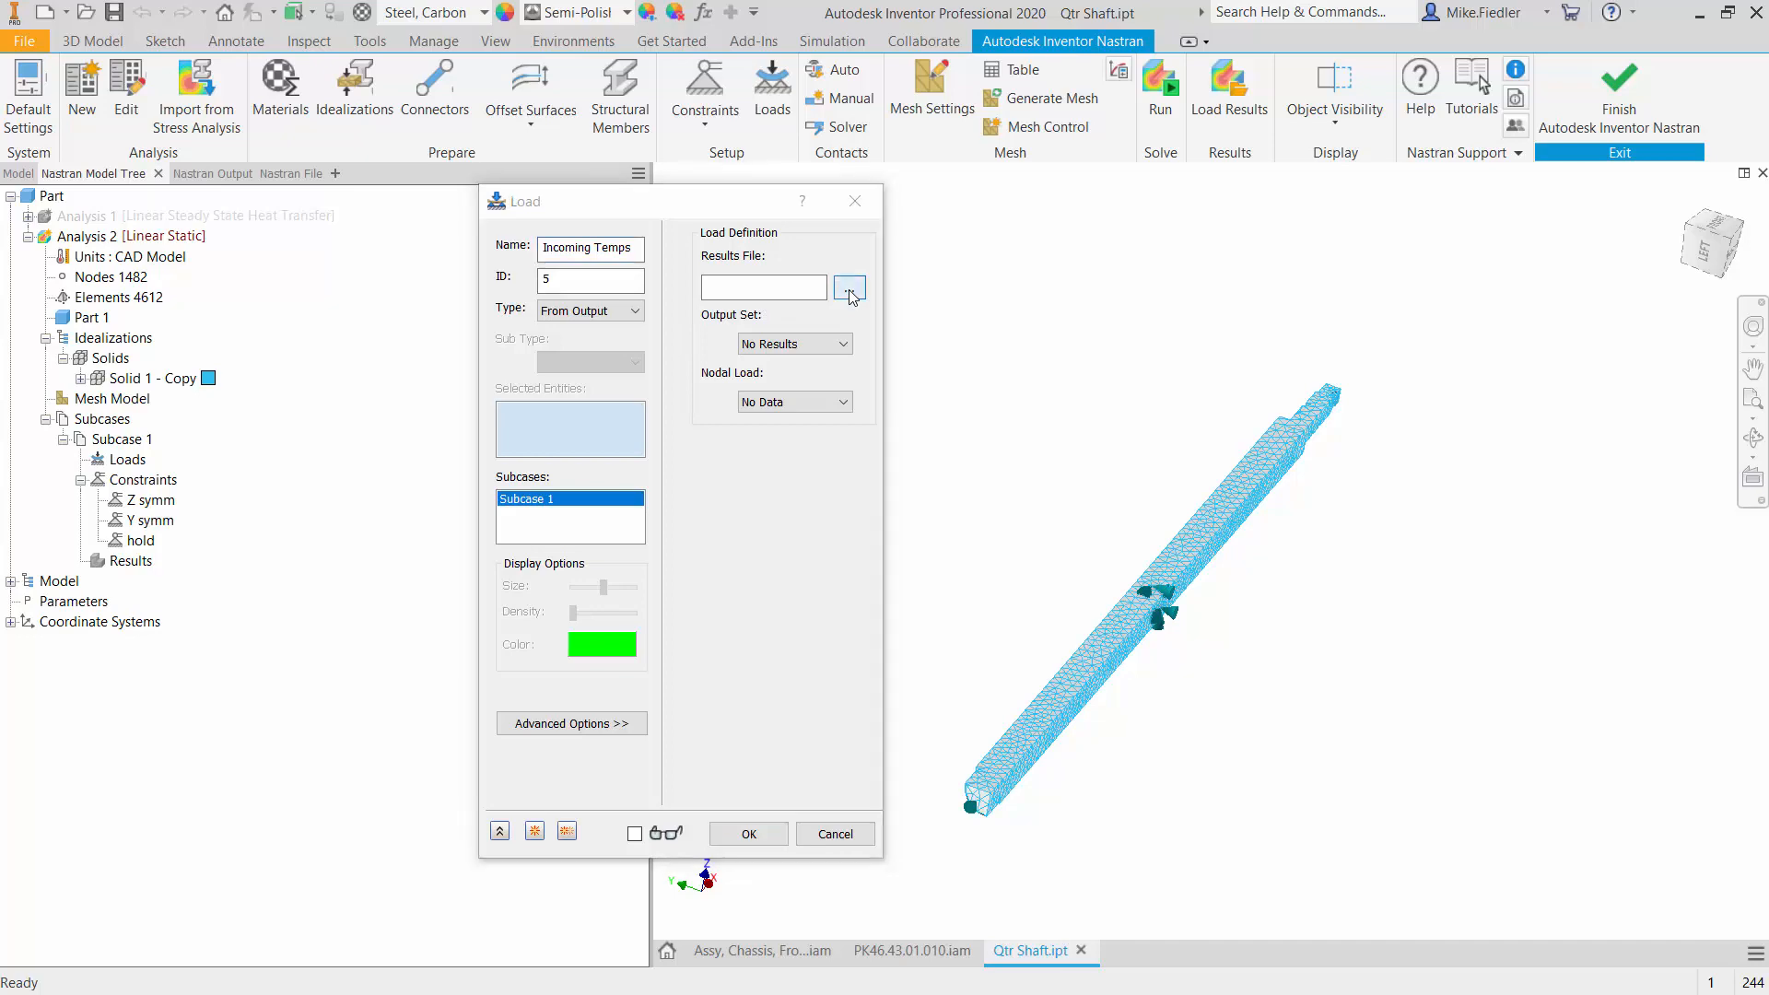
left_click_drag(1037, 262, 1303, 300)
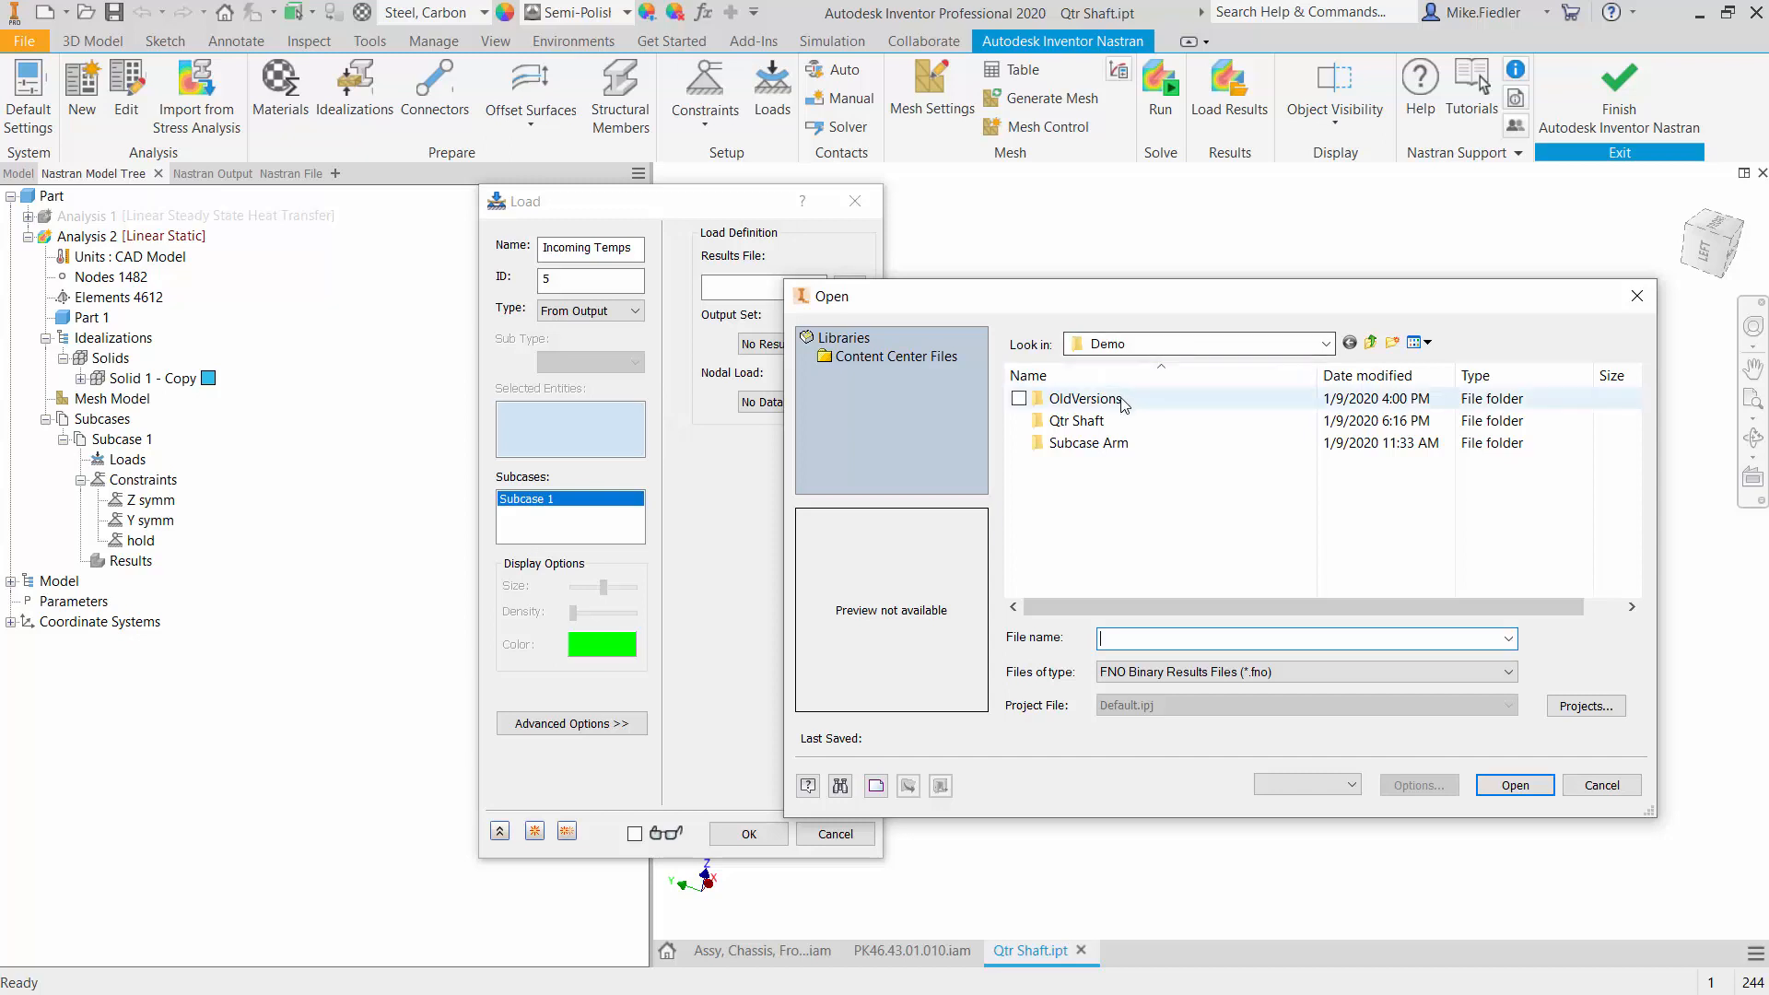
double_click(1078, 421)
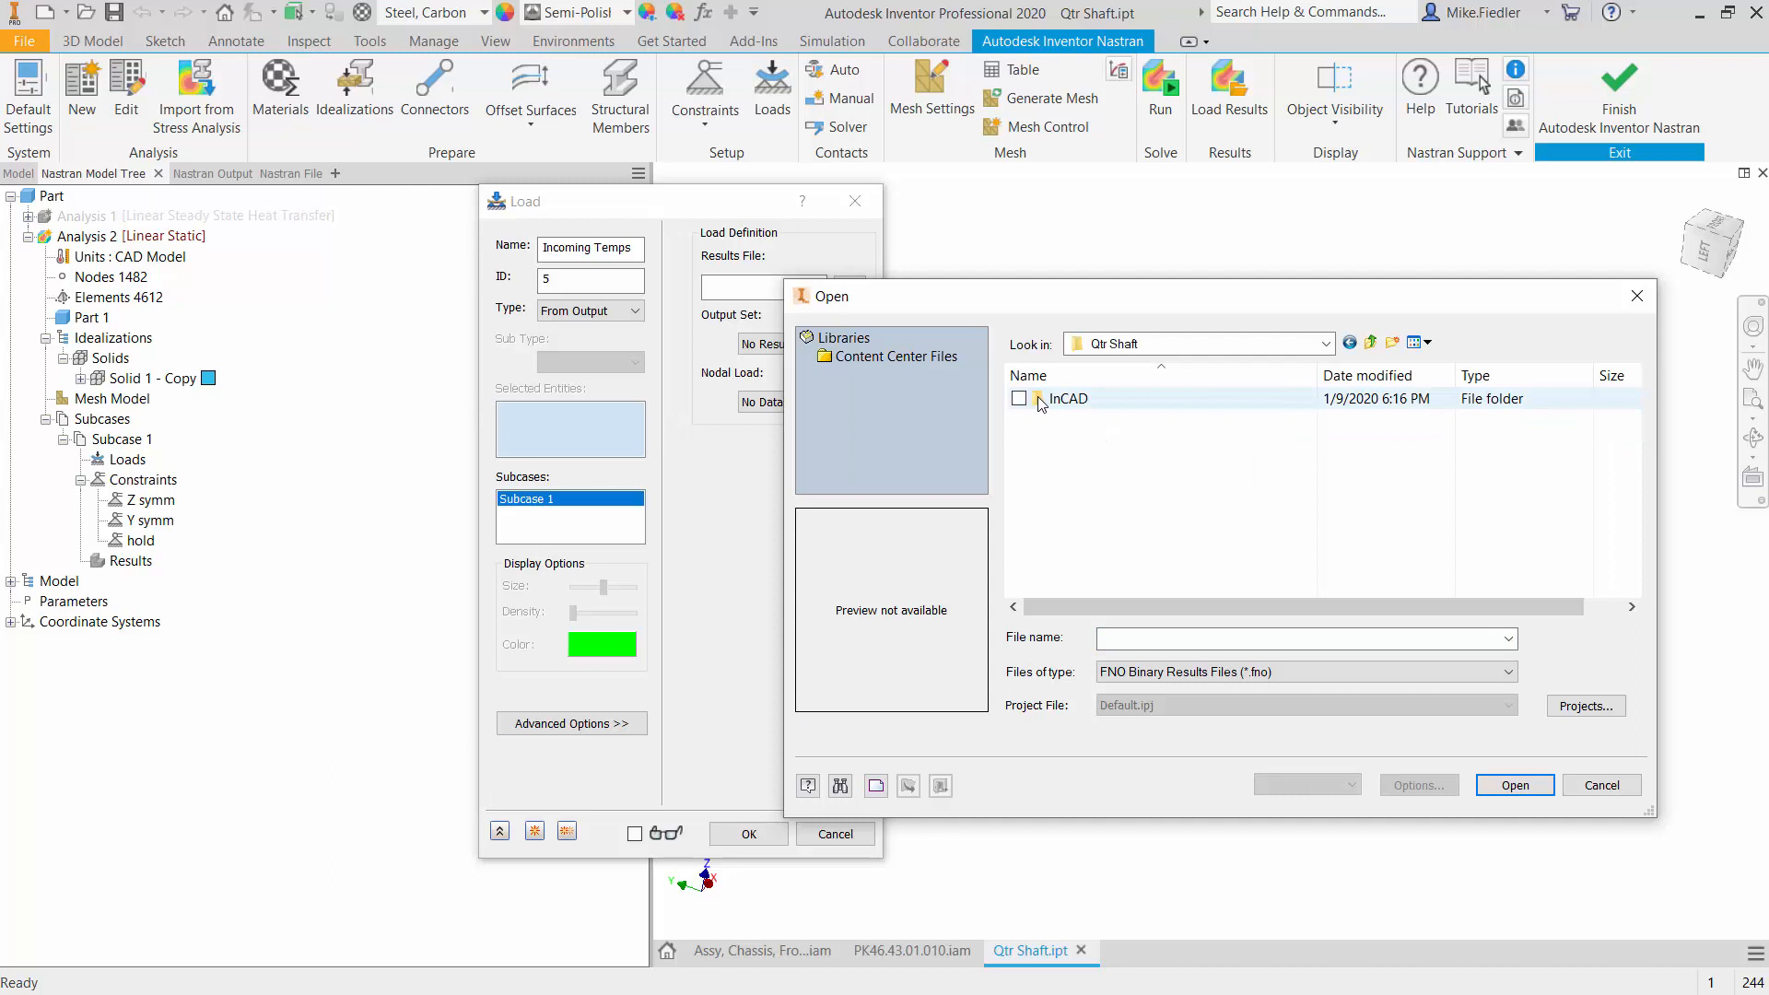
double_click(1090, 406)
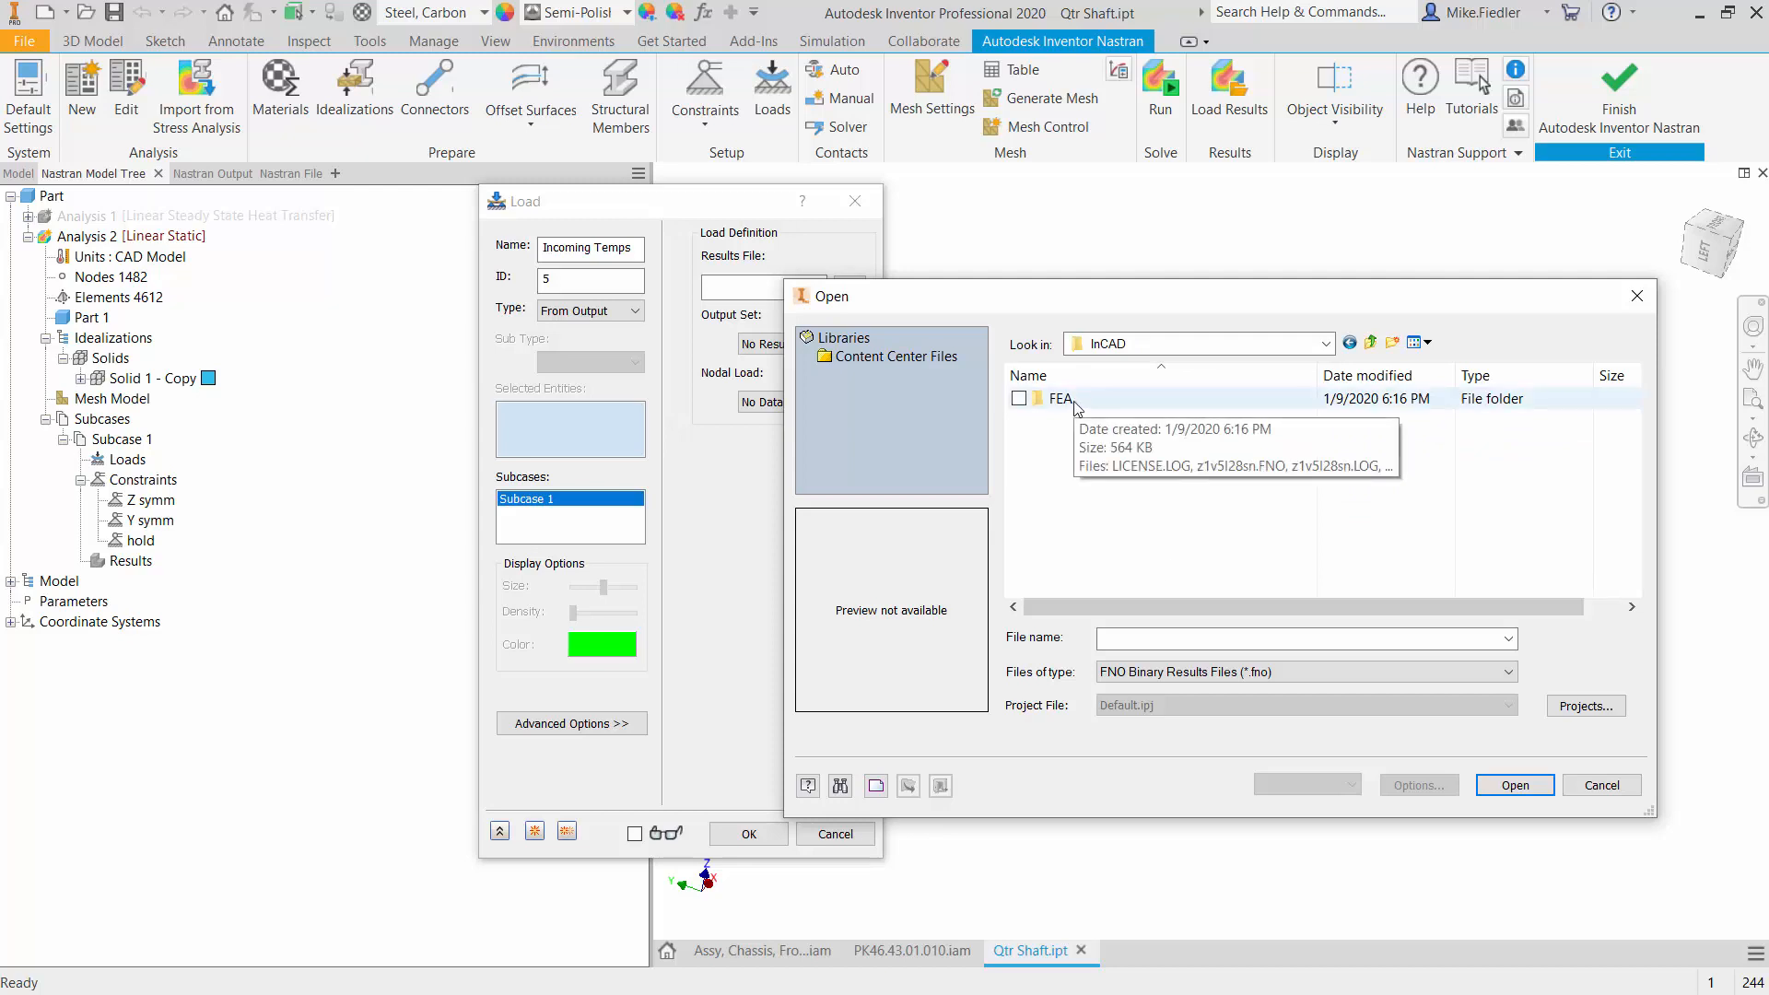
double_click(1074, 404)
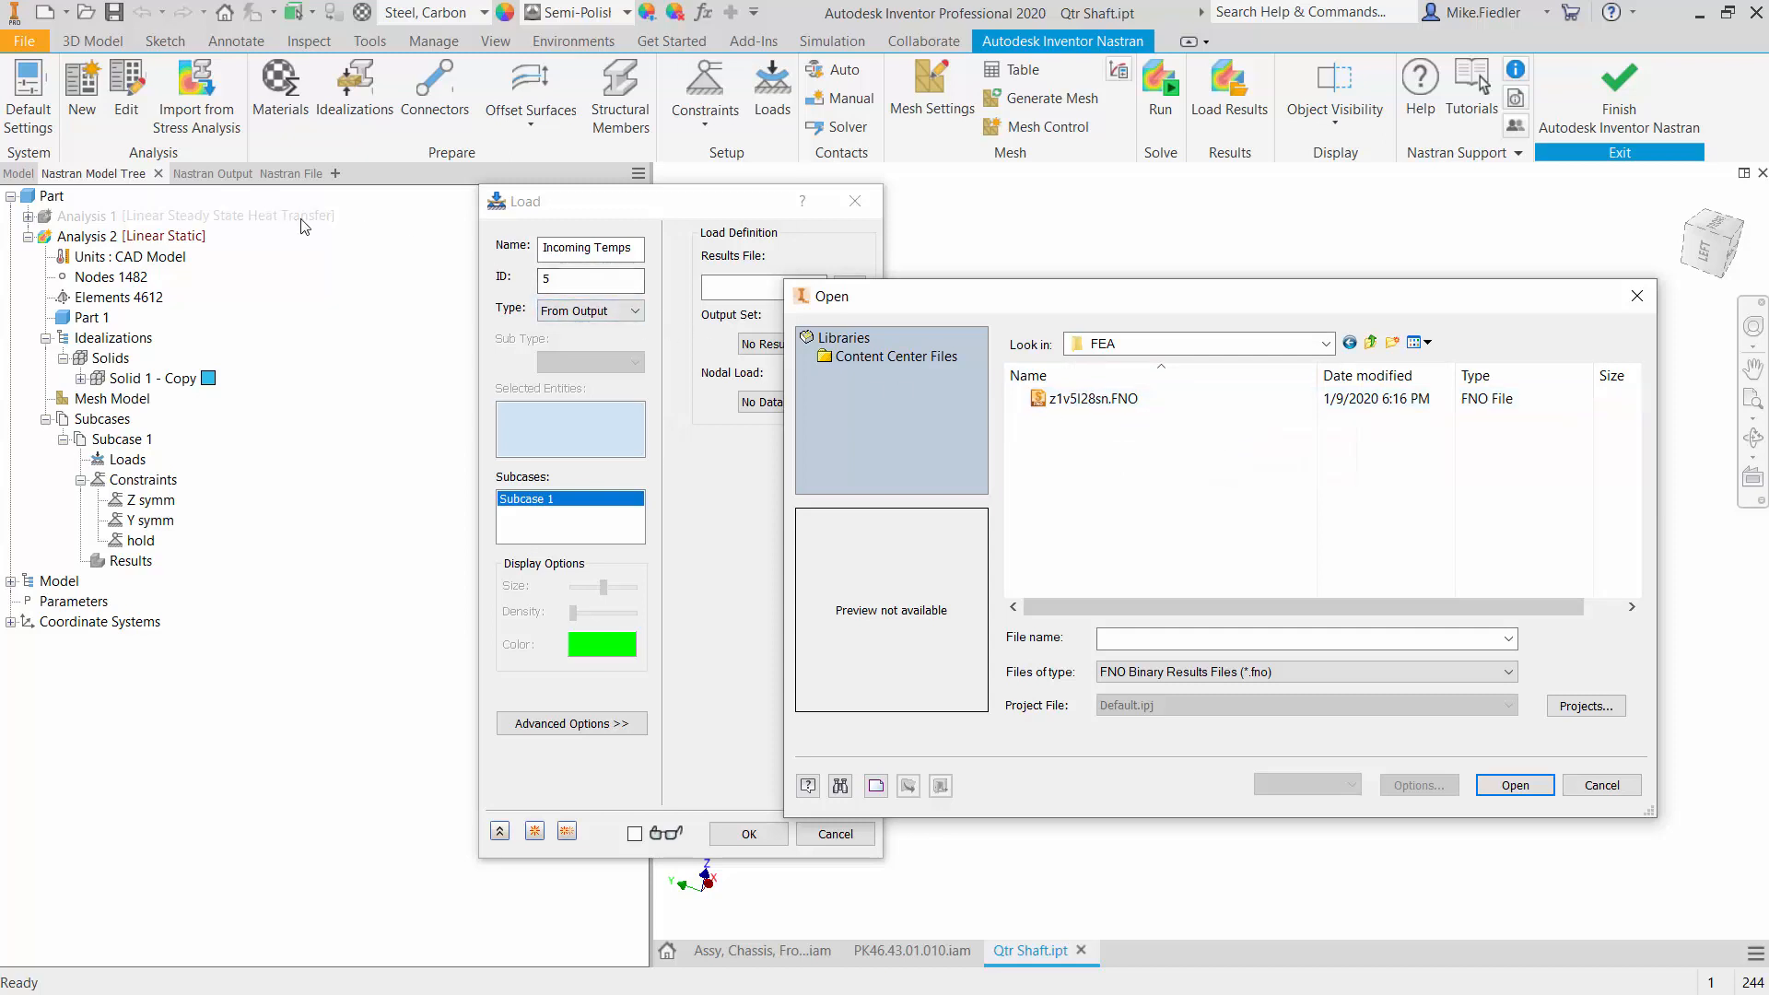
left_click(1105, 411)
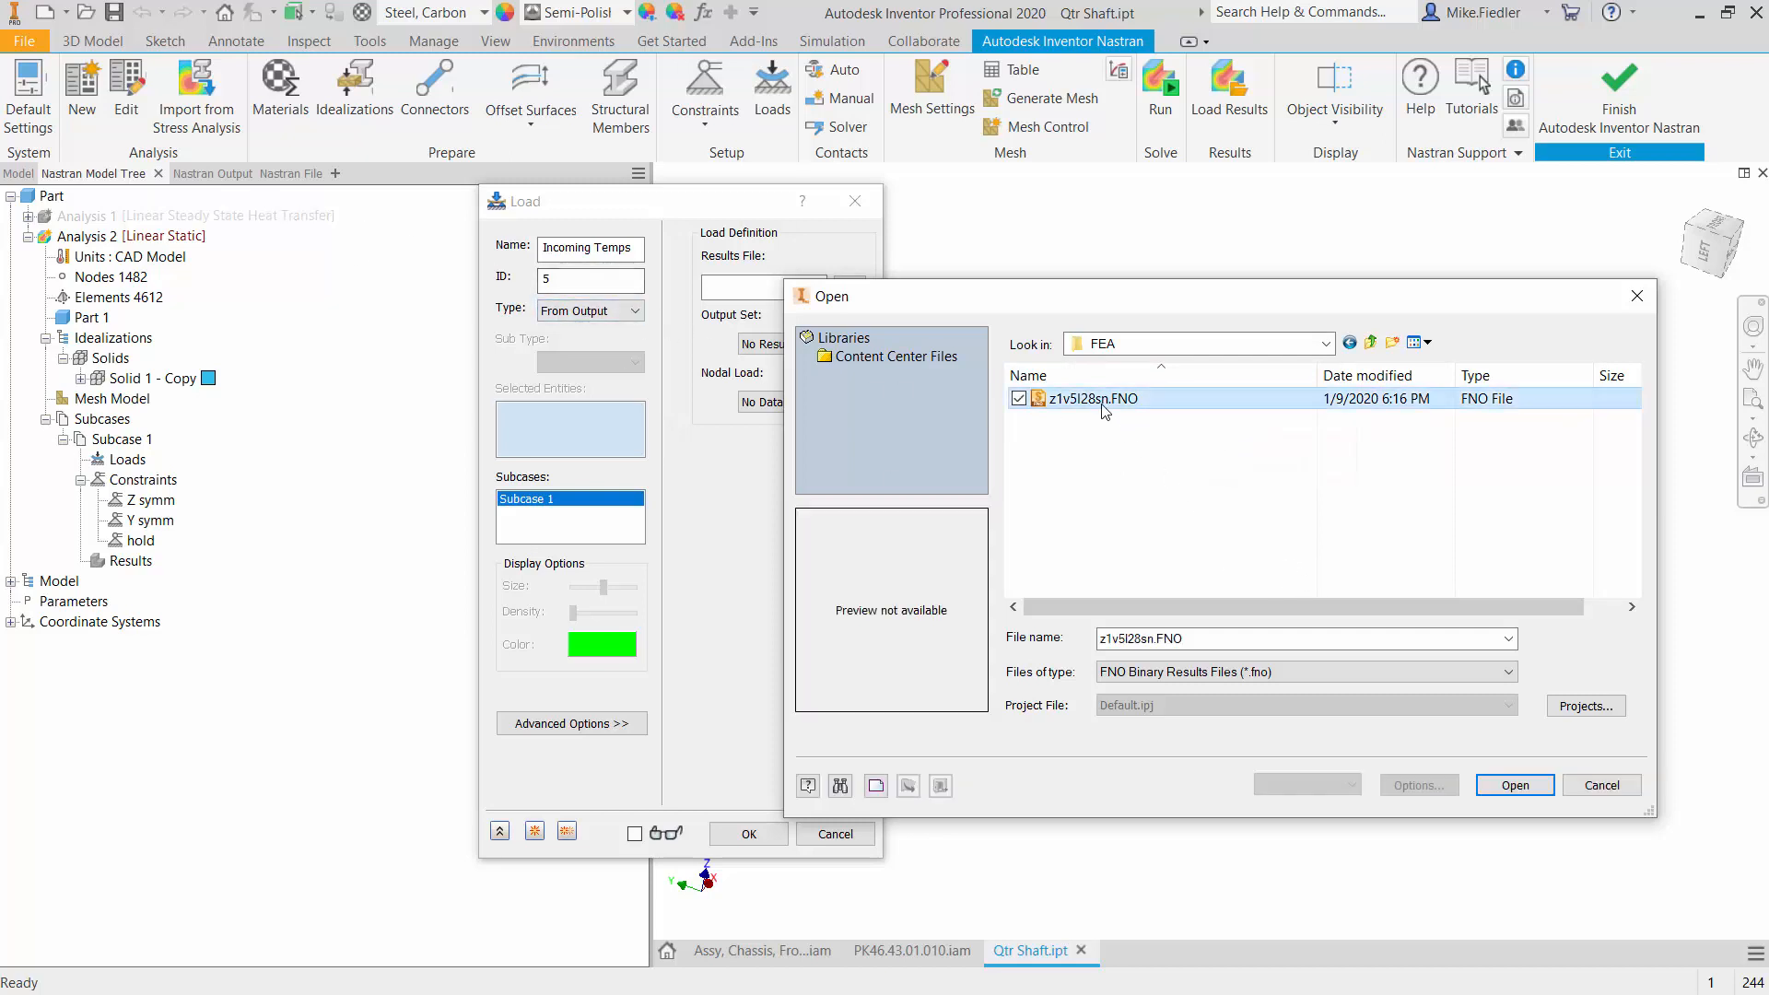
left_click(1515, 785)
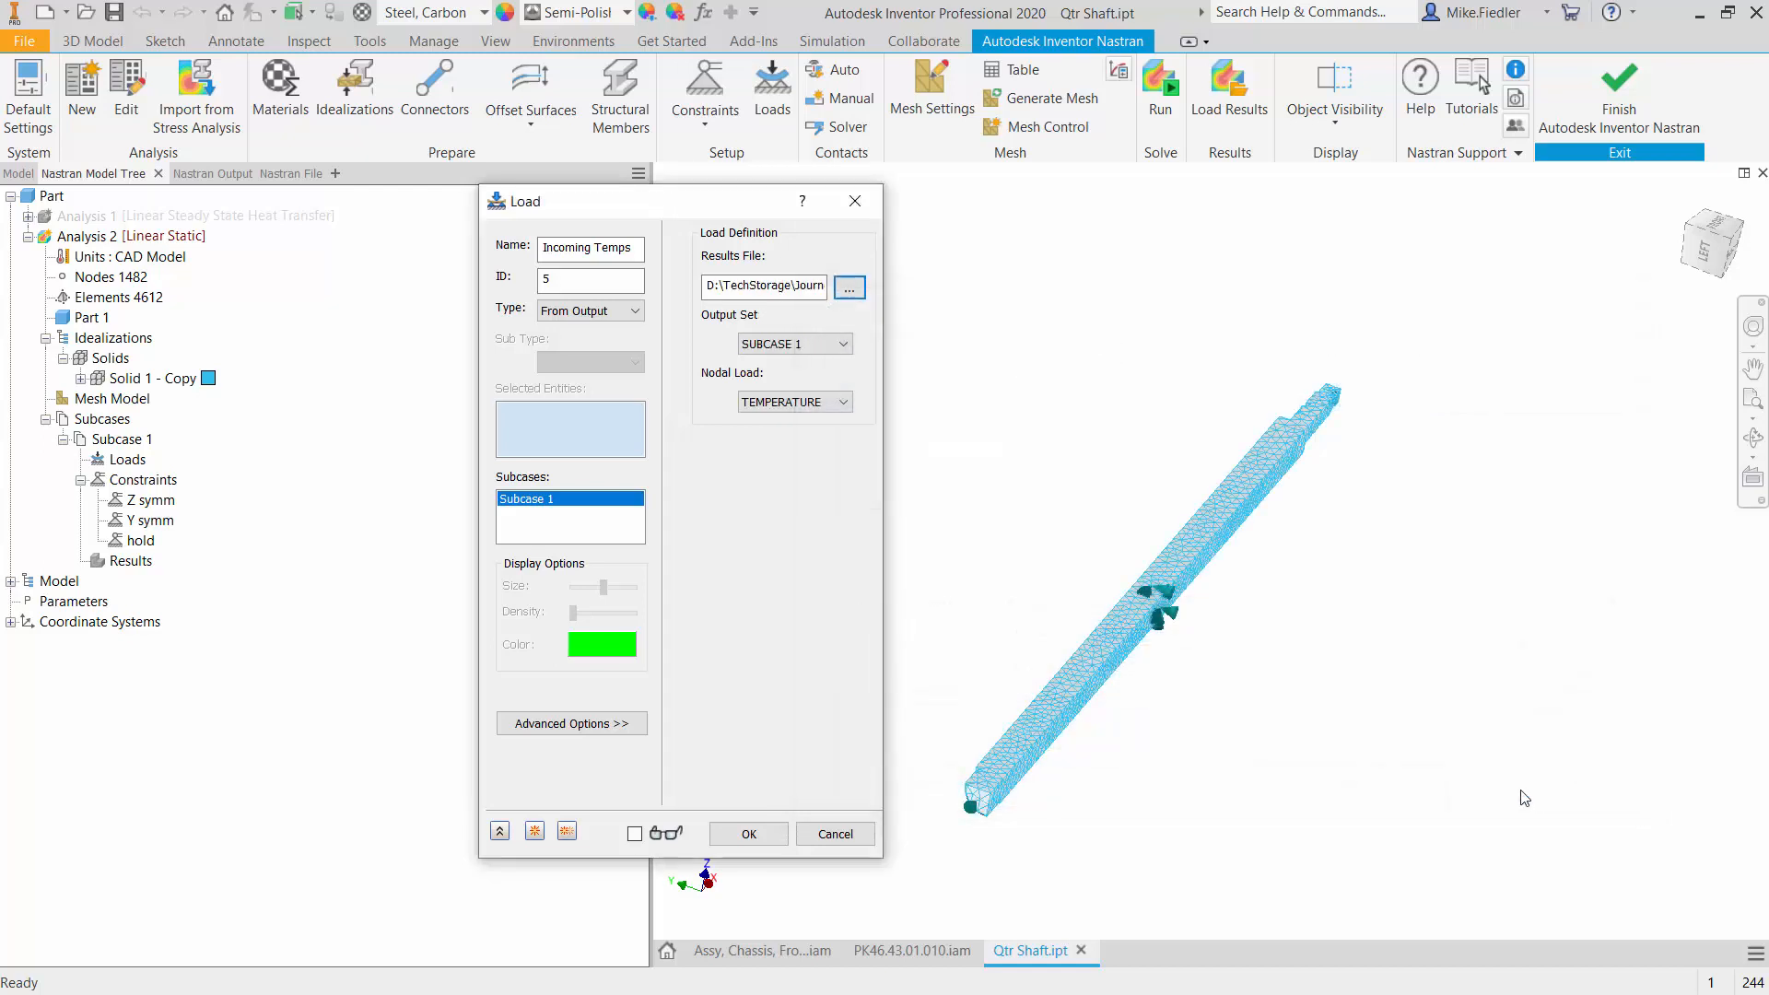
- Keep output set SUBCASE 1 with TEMPERATURE as the nodal load and create the Incoming Temps load
left_click(813, 346)
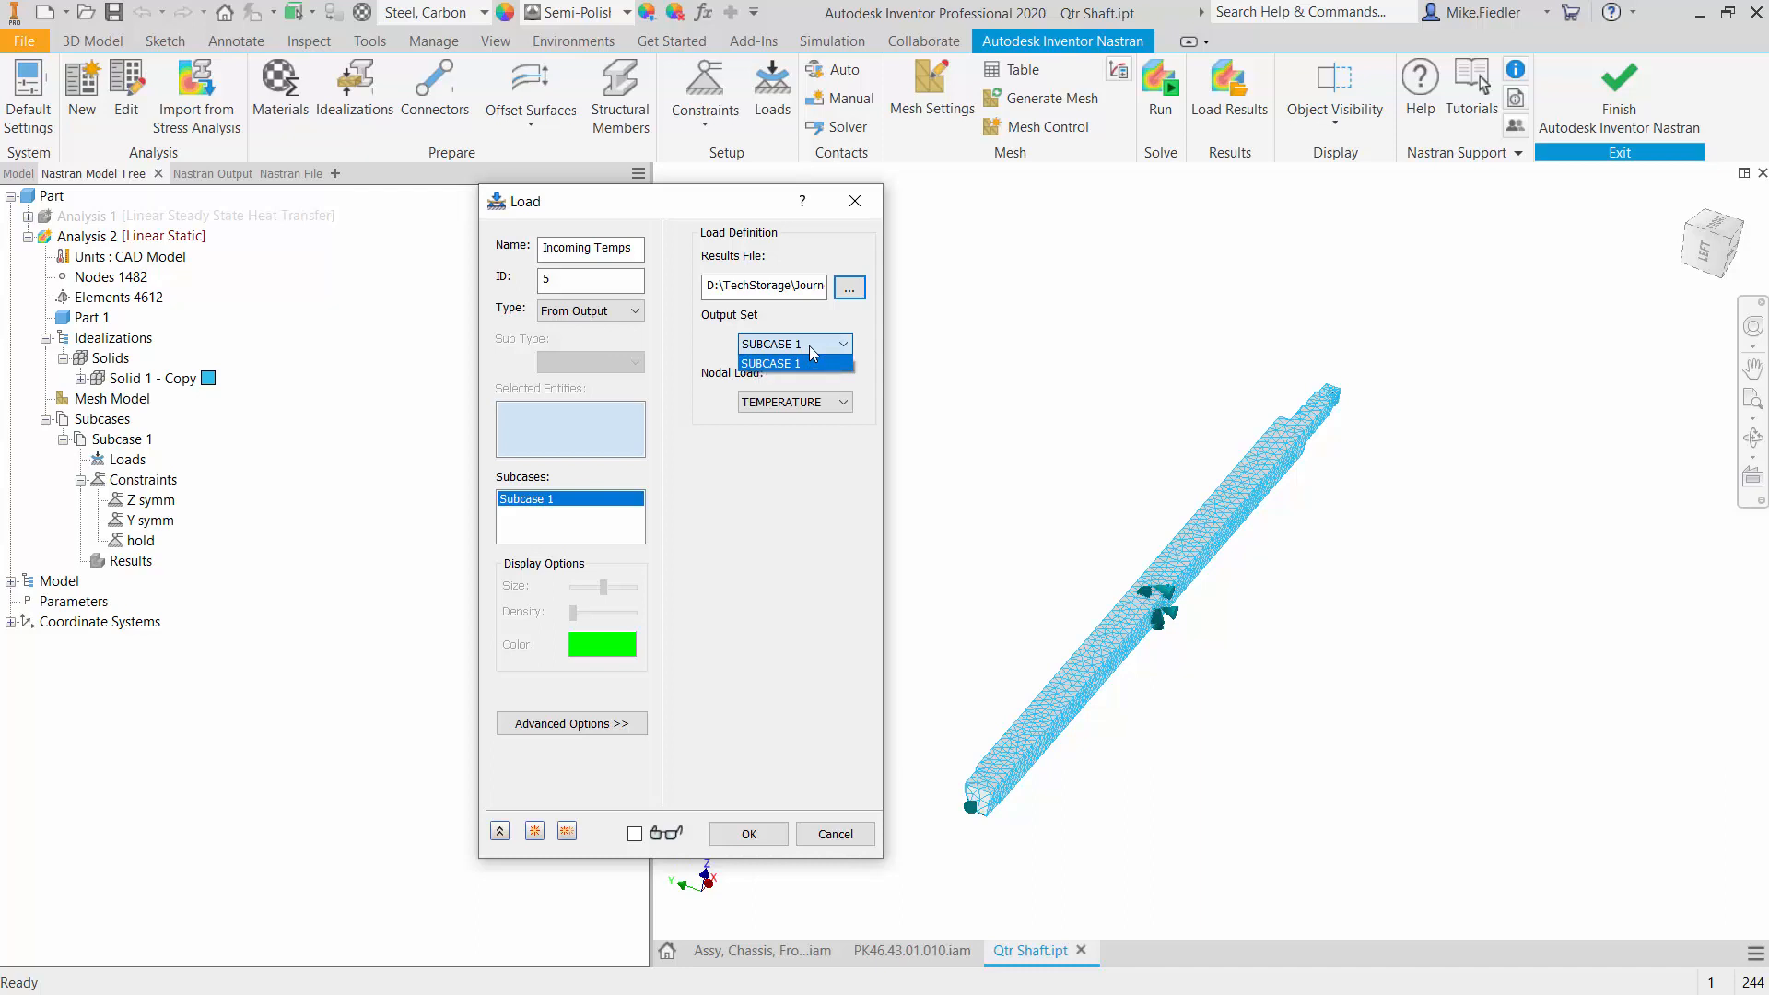
left_click(838, 348)
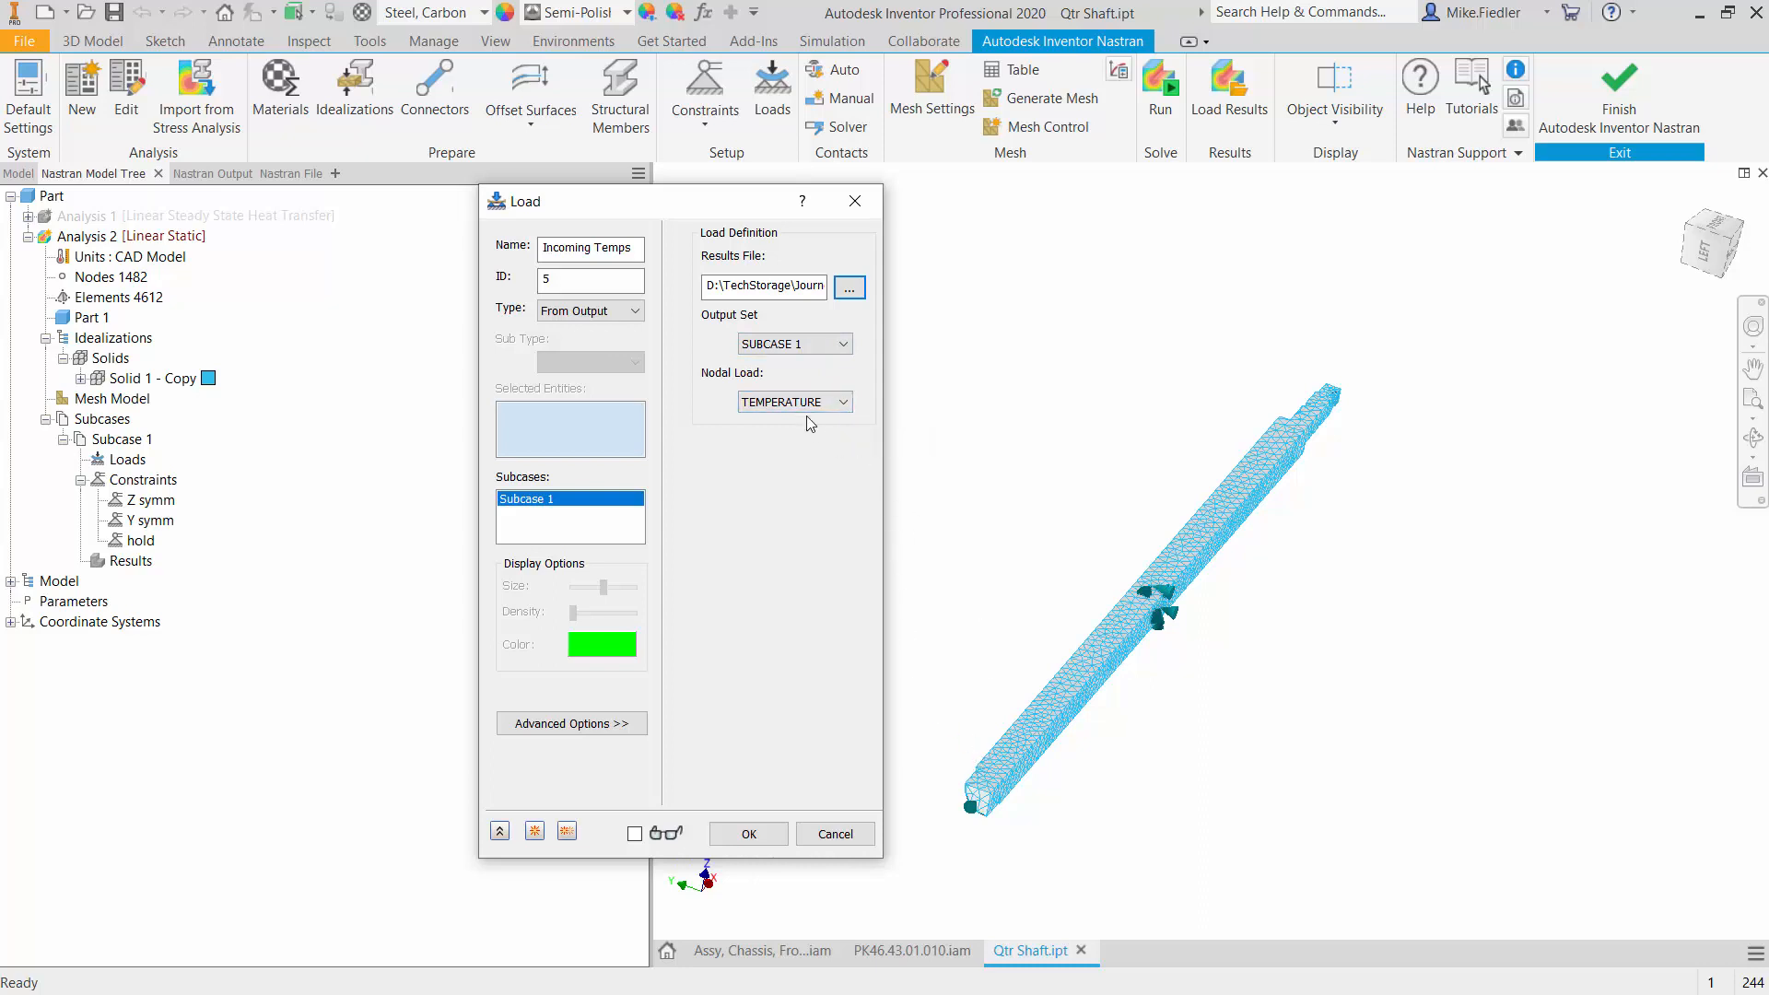
left_click(746, 834)
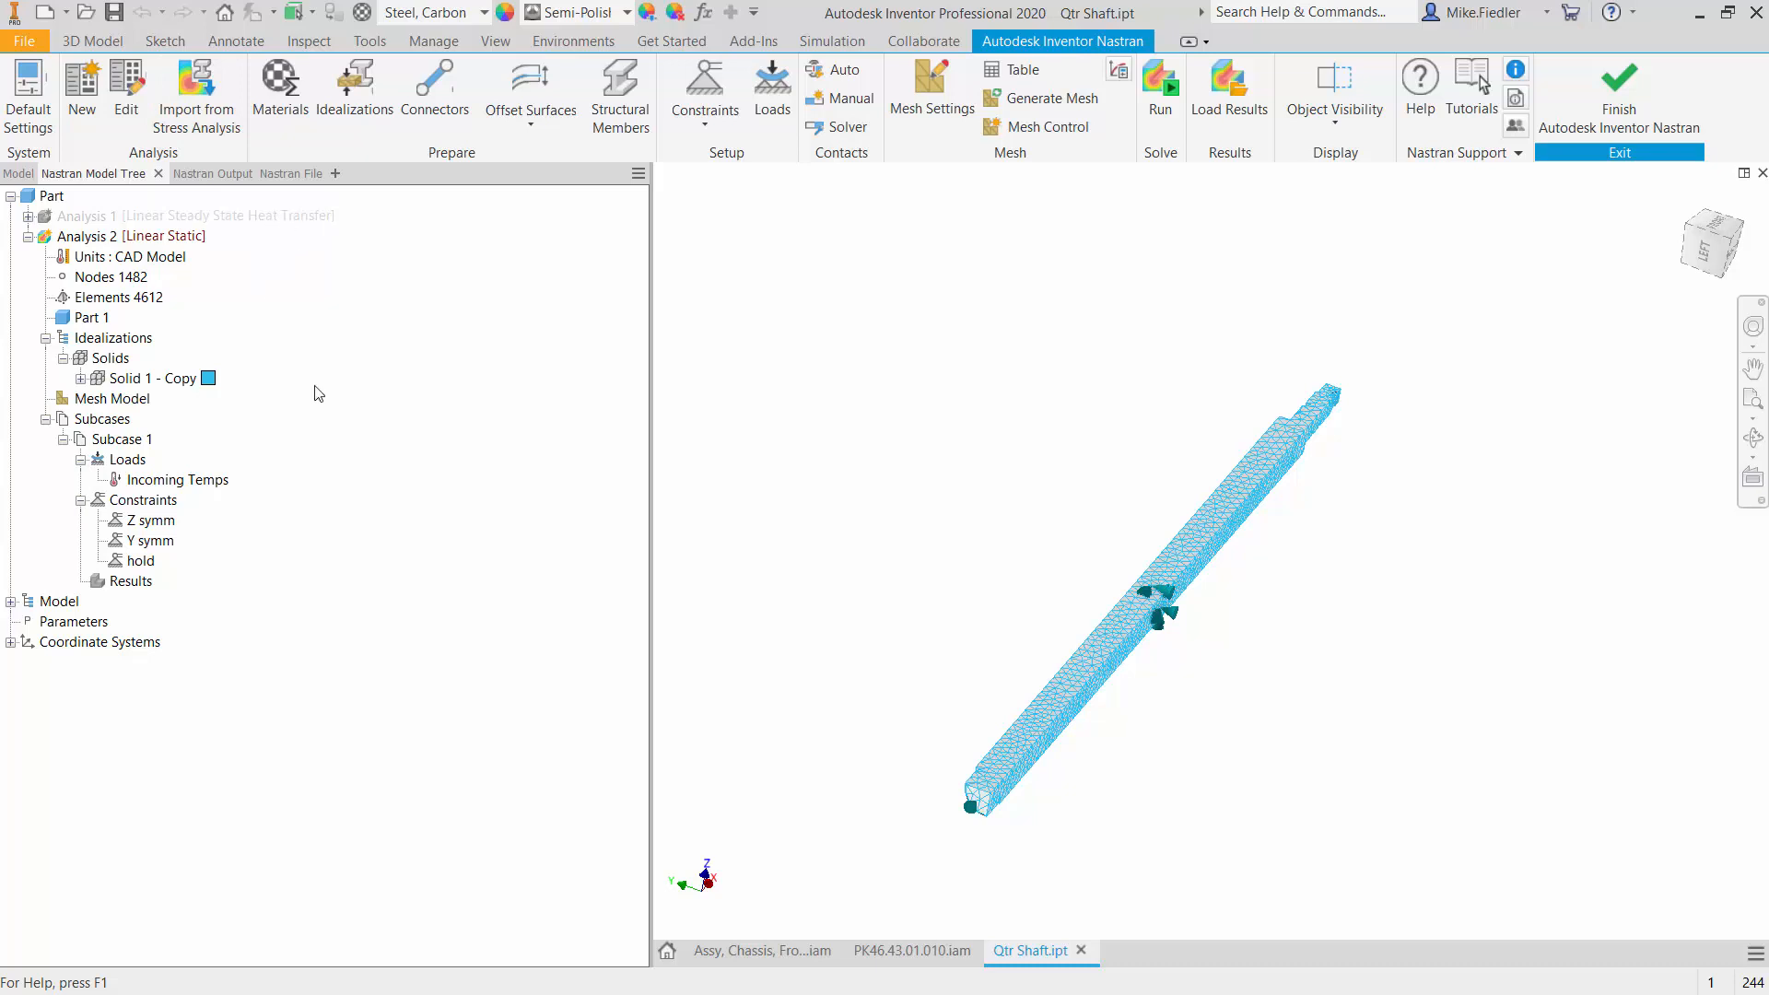
- Check the solid's assigned material, solve Analysis 2 and inspect the von Mises stress contour at the shaft's held end
left_click(81, 378)
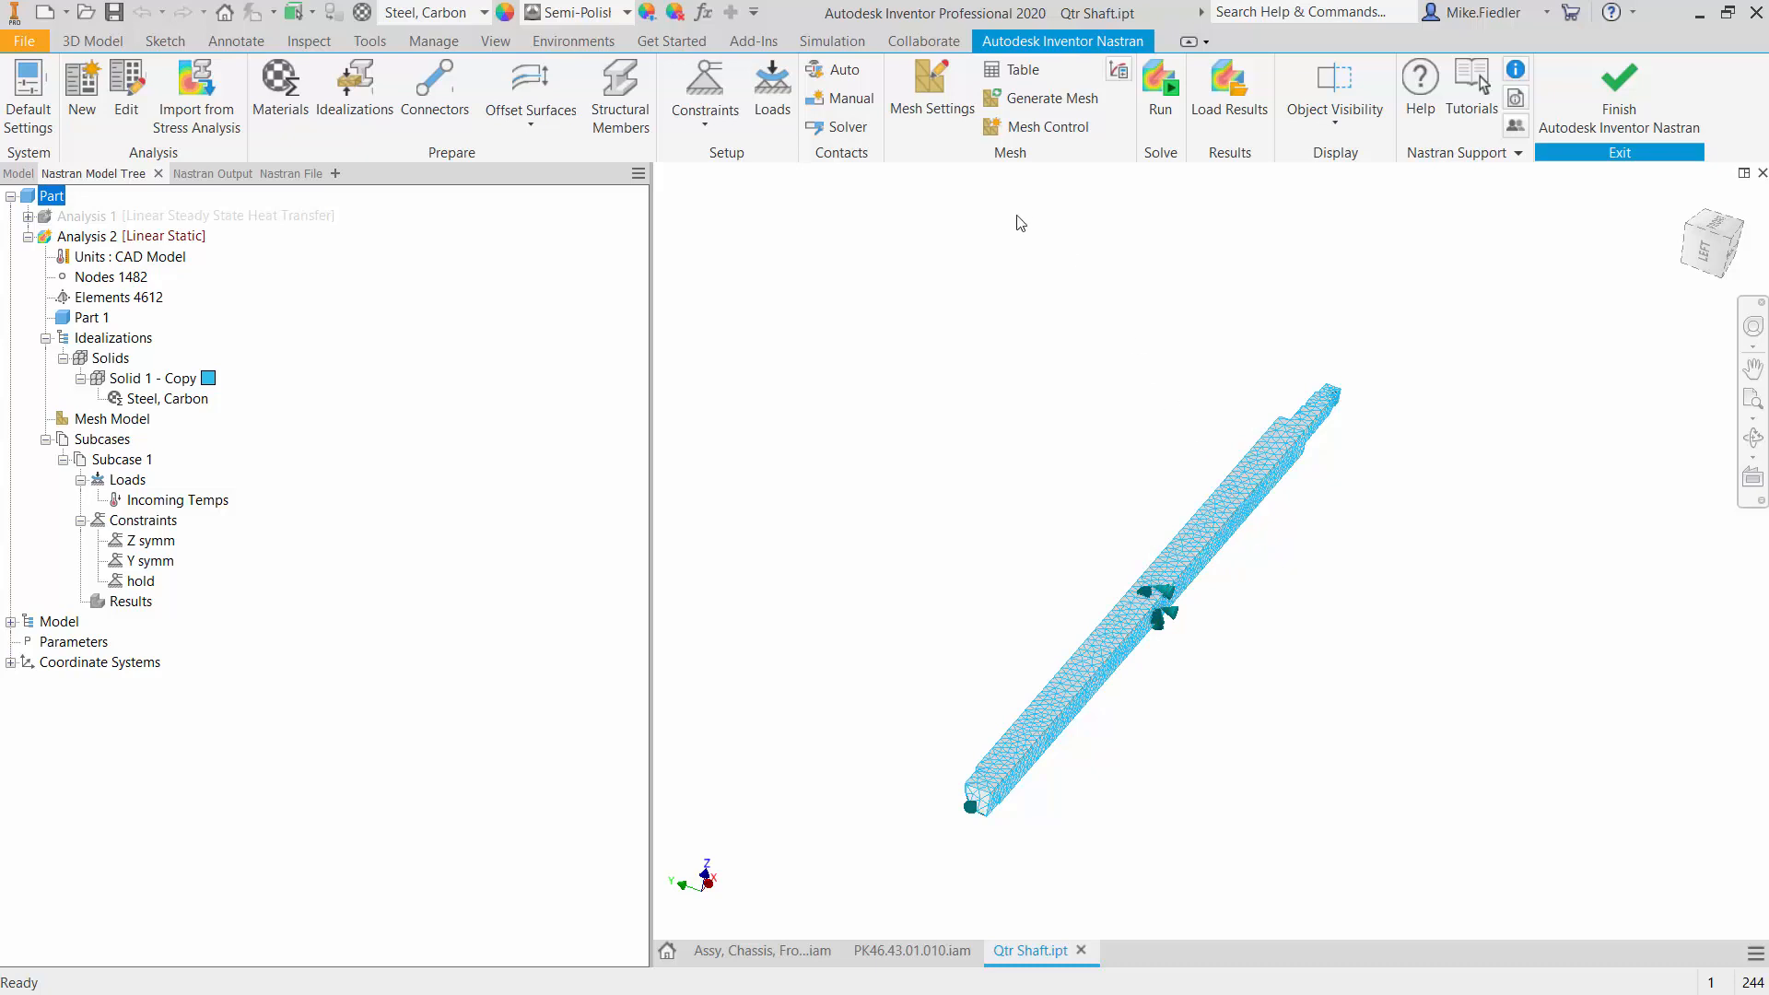
left_click(1160, 87)
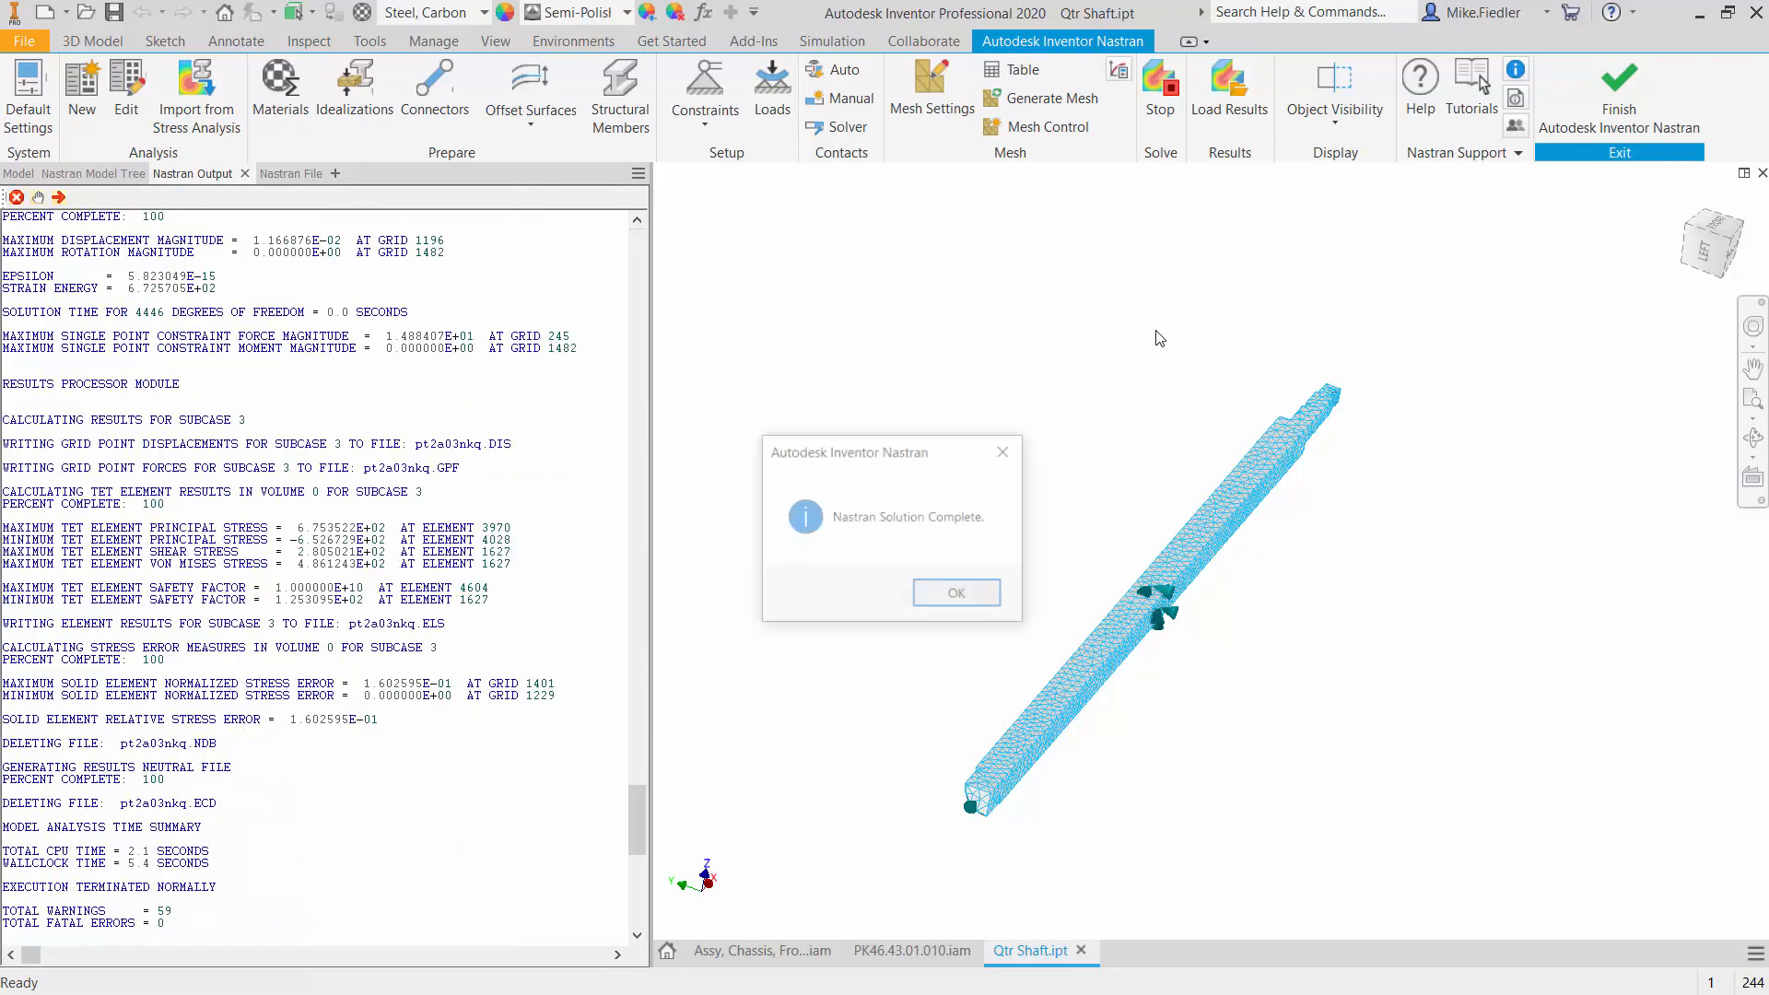
left_click(956, 594)
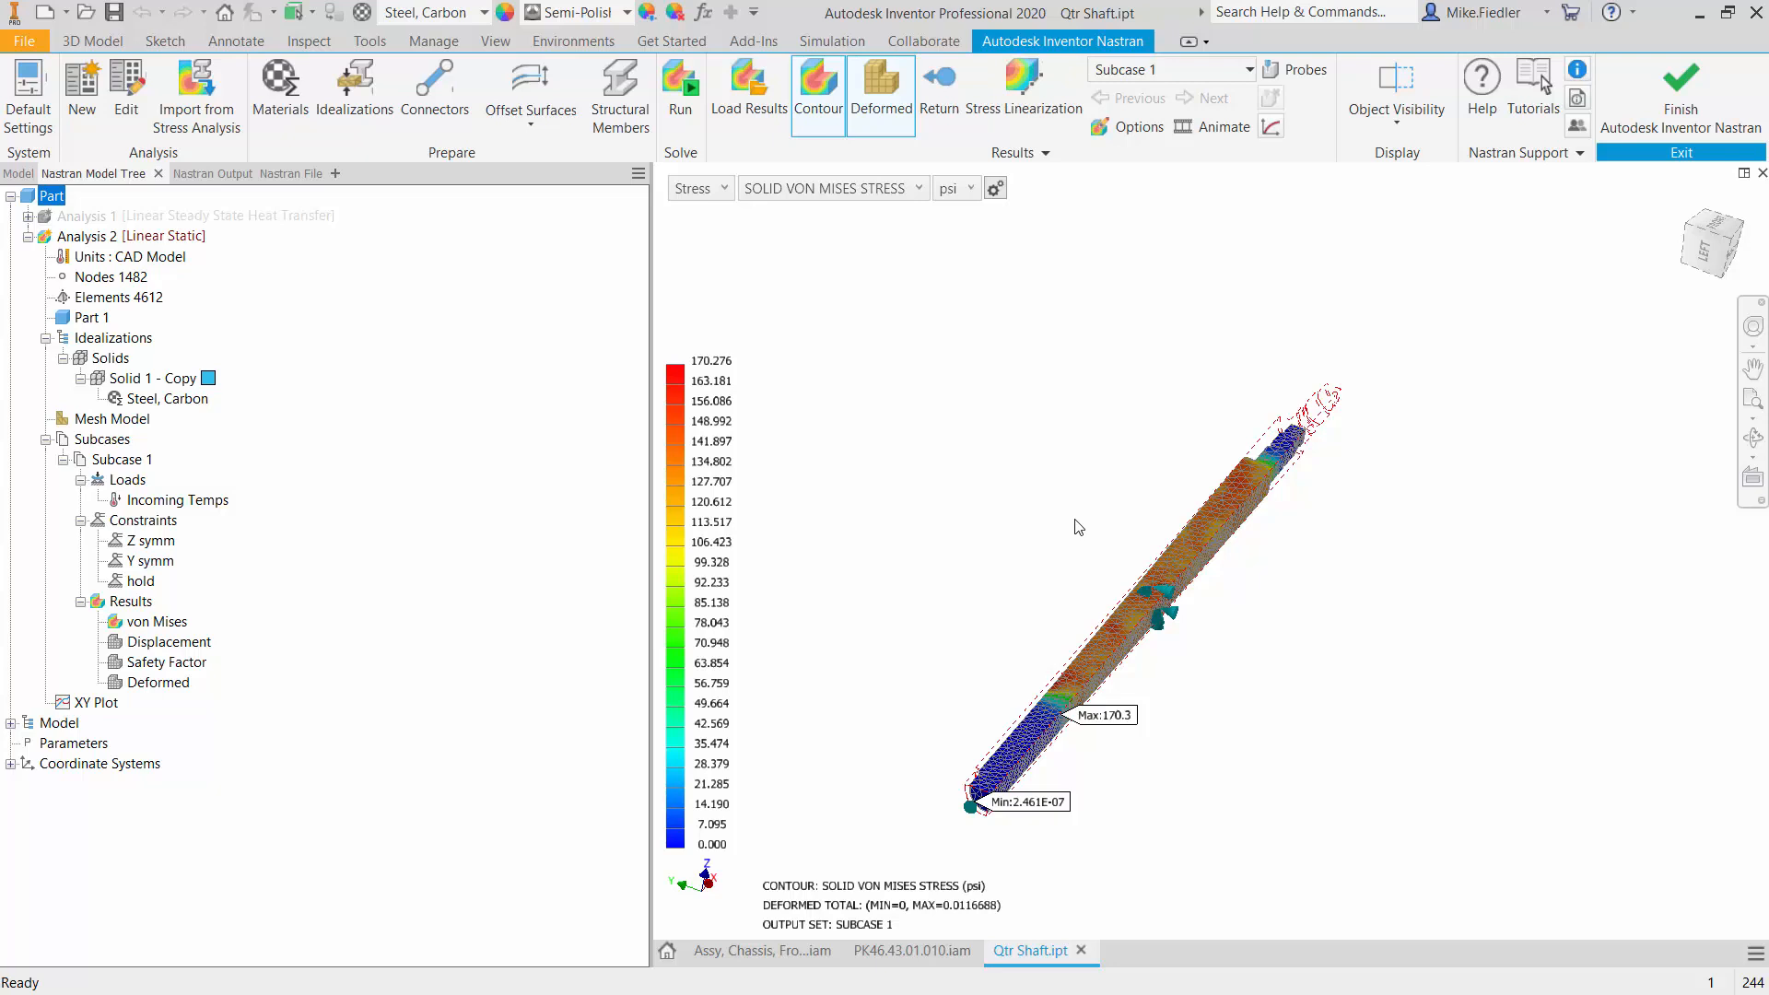
scroll(987, 826, "down", 6)
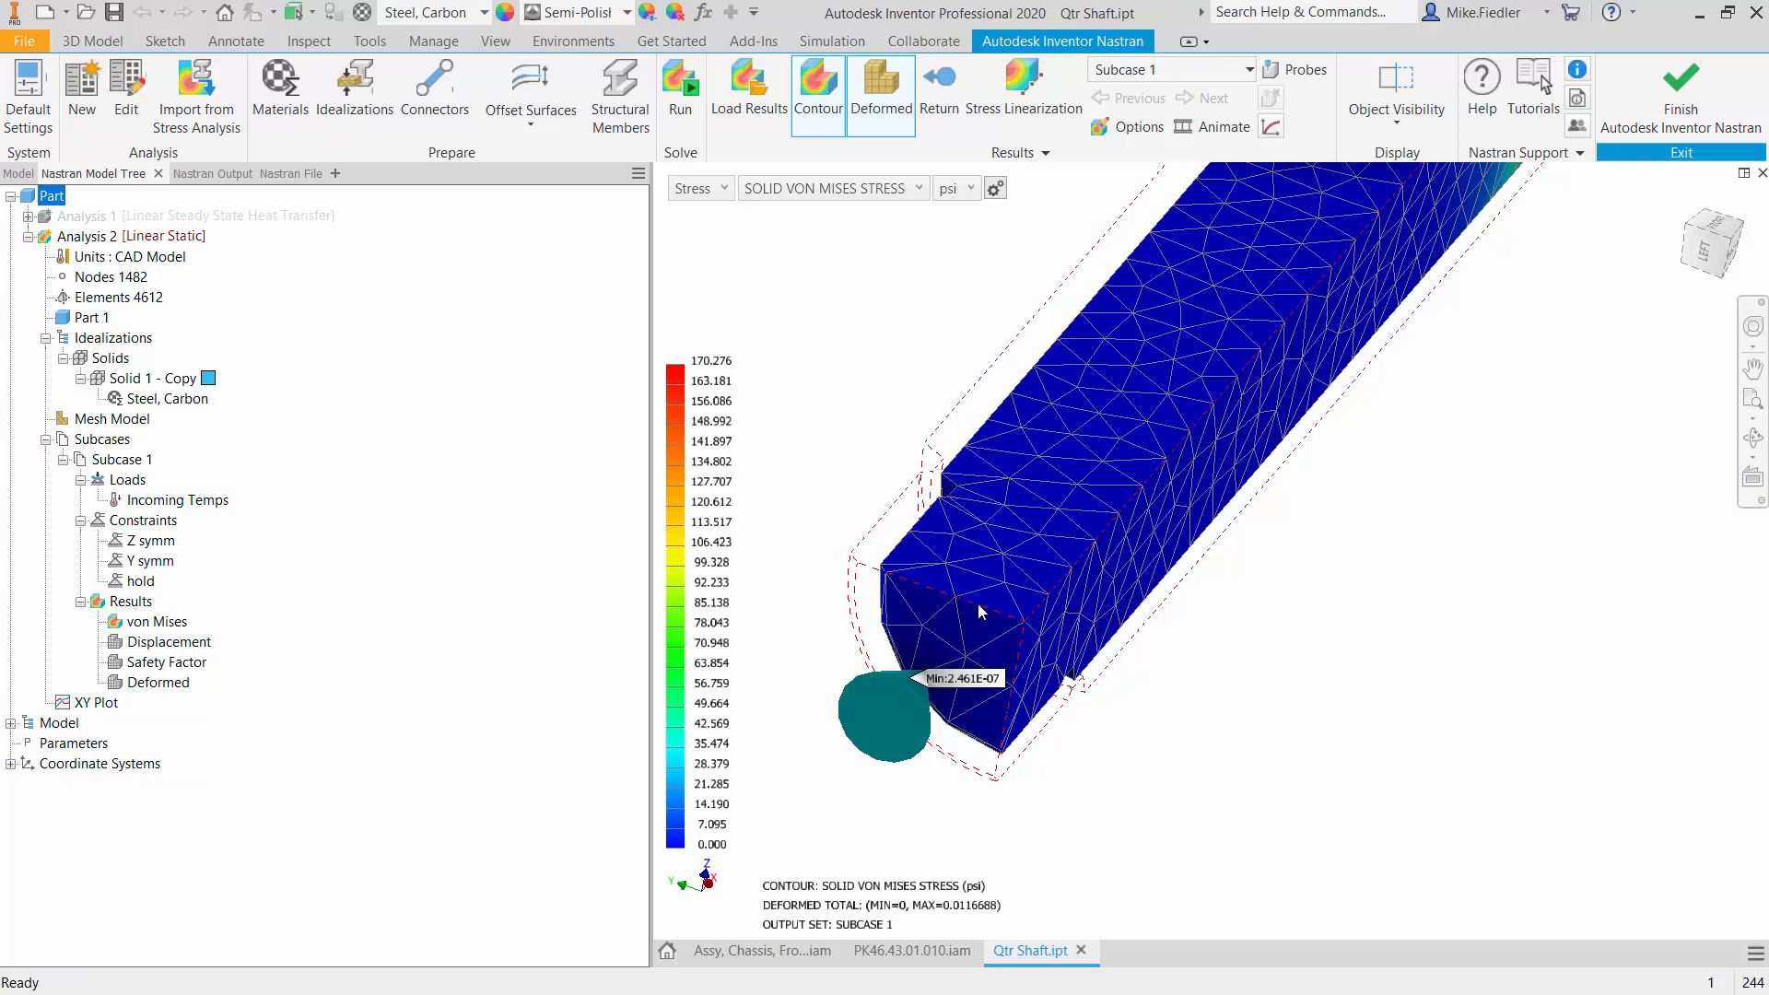
scroll(864, 568, "up", 5)
scroll(864, 567, "down", 2)
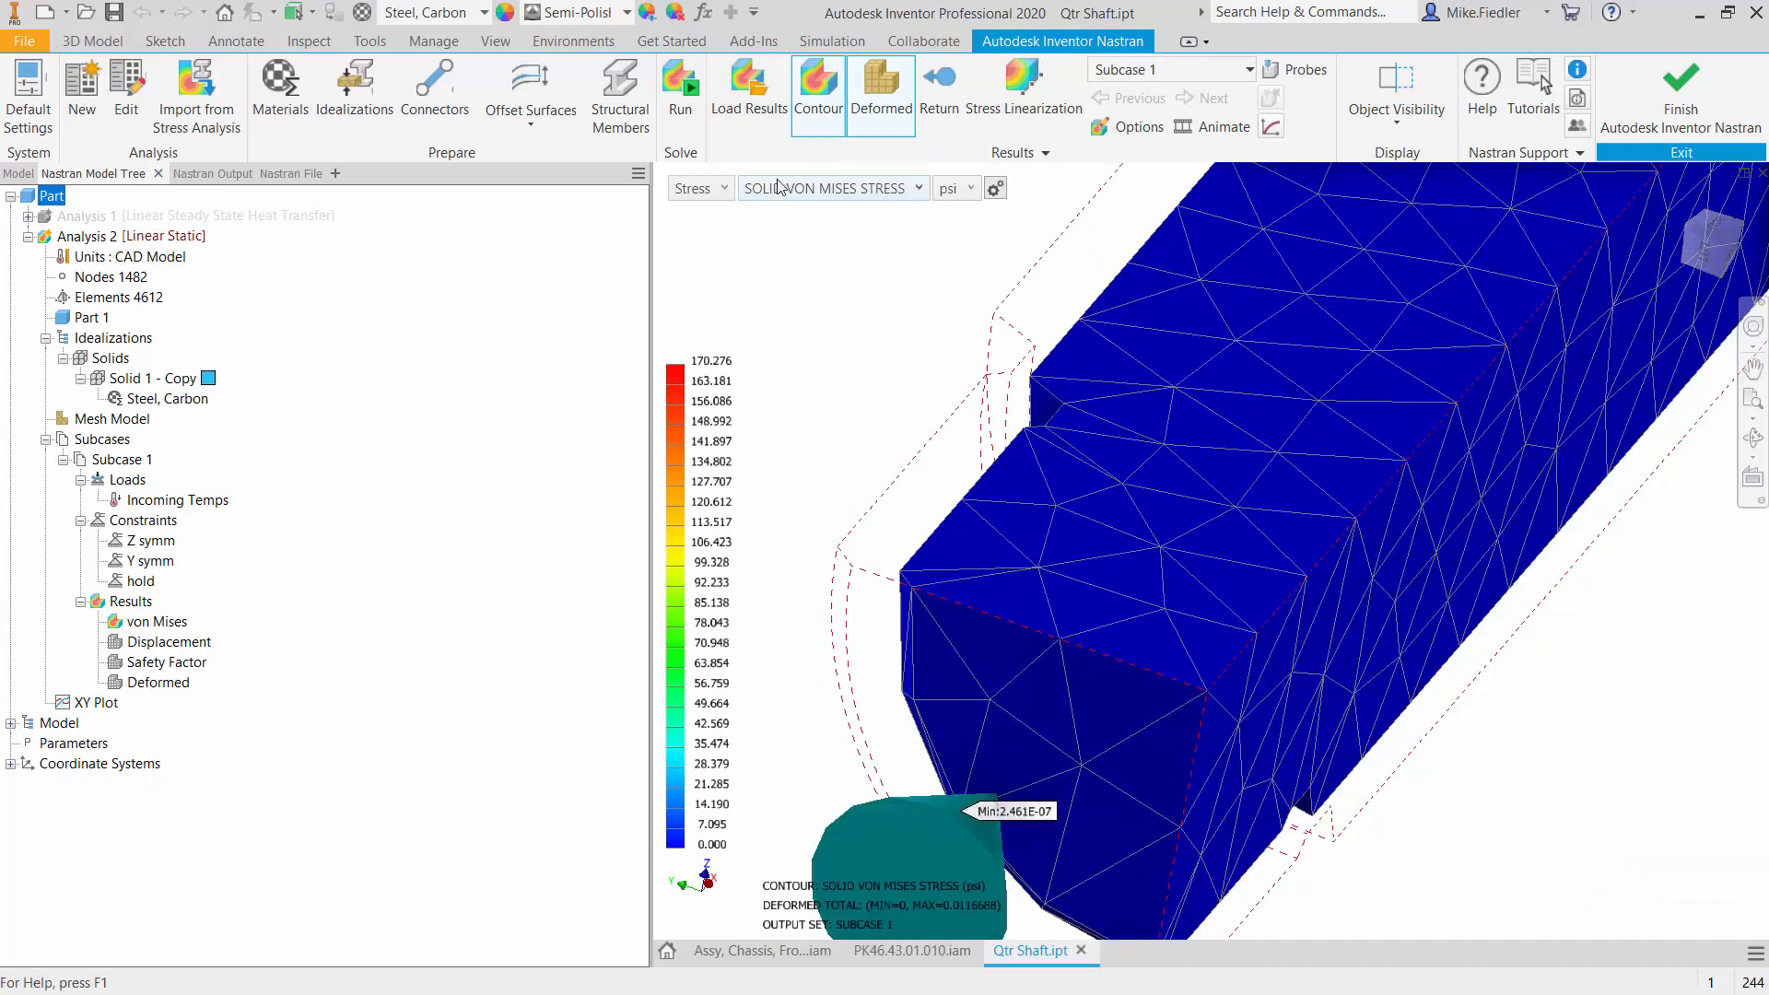
- Show the total displacement contour, inspect the shaft's held end, and switch the contour to displacement along the X-axis
left_click(718, 190)
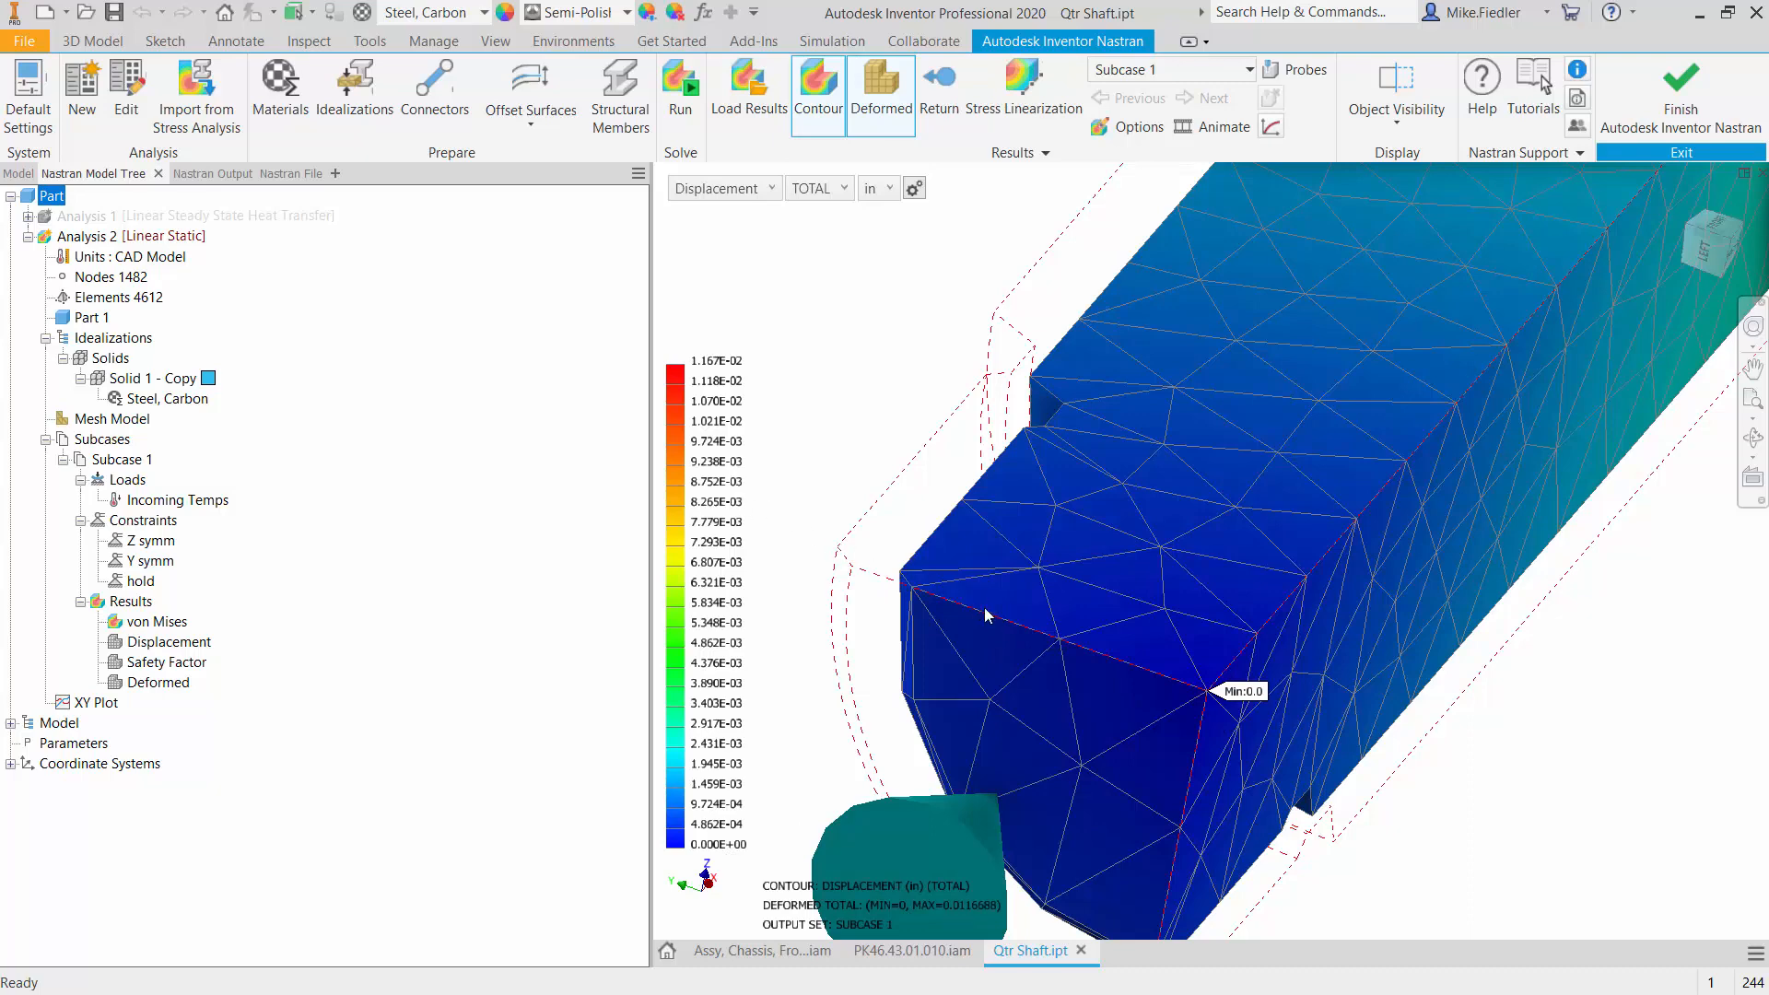
scroll(1290, 862, "up", 3)
scroll(1290, 862, "down", 5)
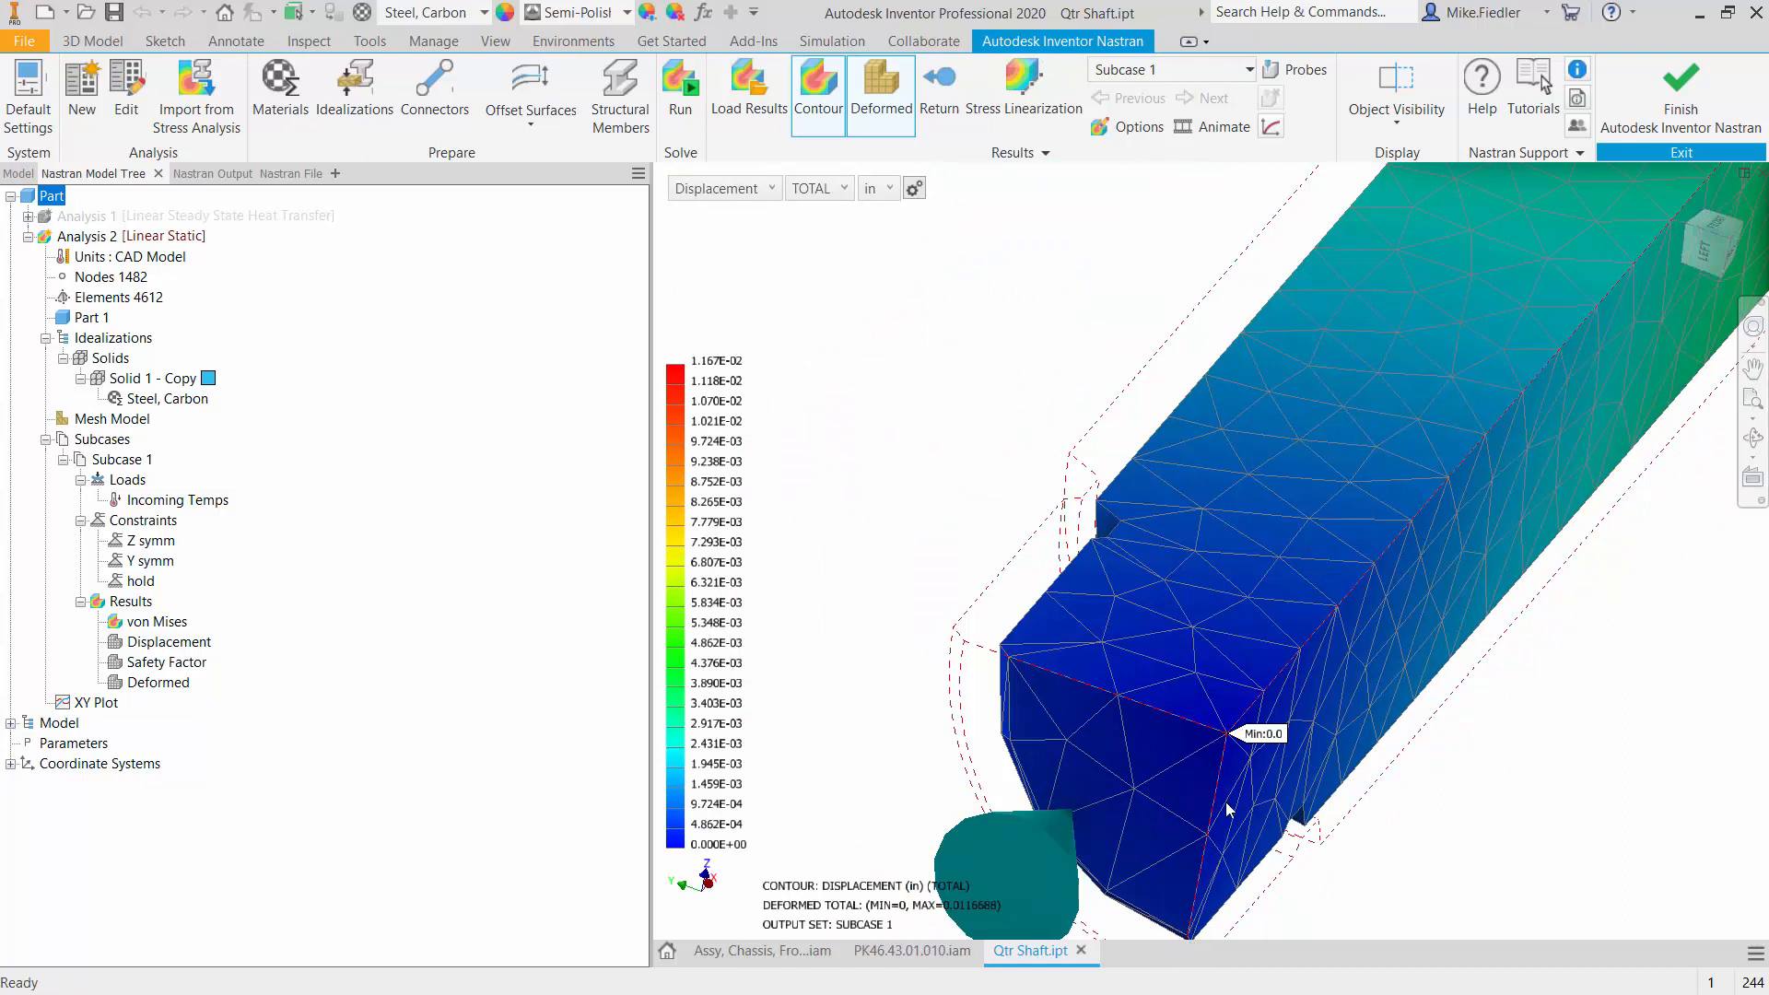
scroll(1040, 796, "up", 3)
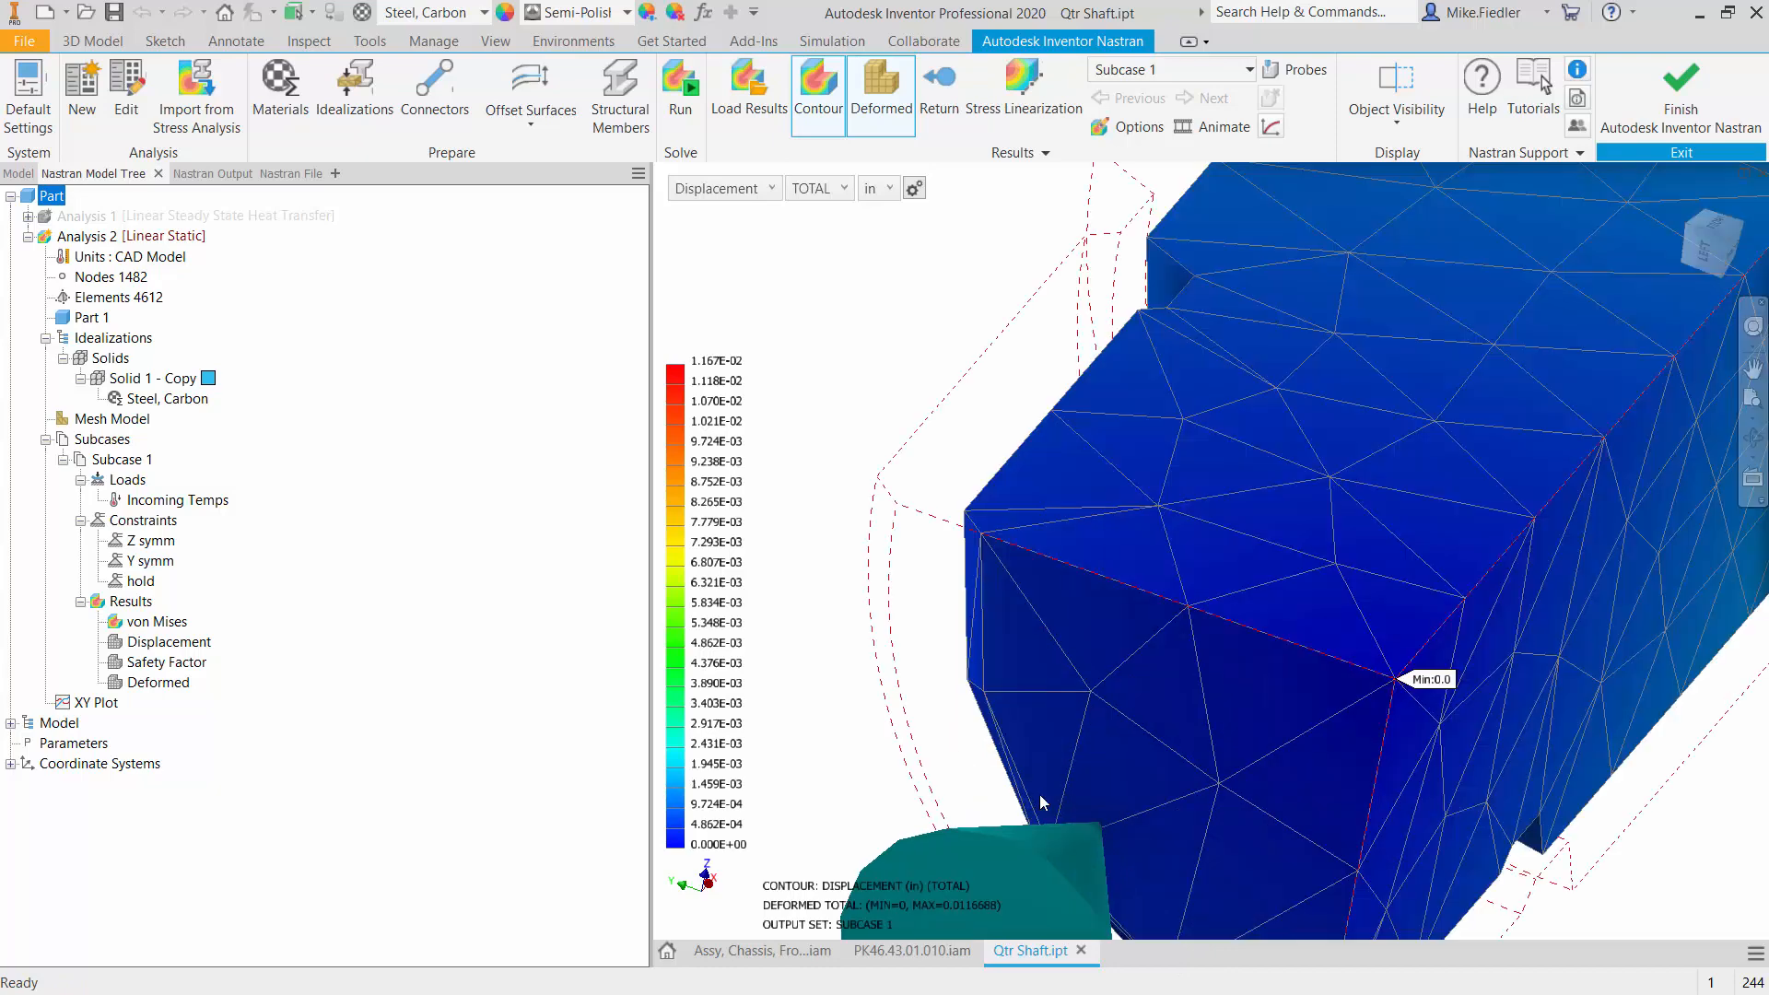
left_click(808, 191)
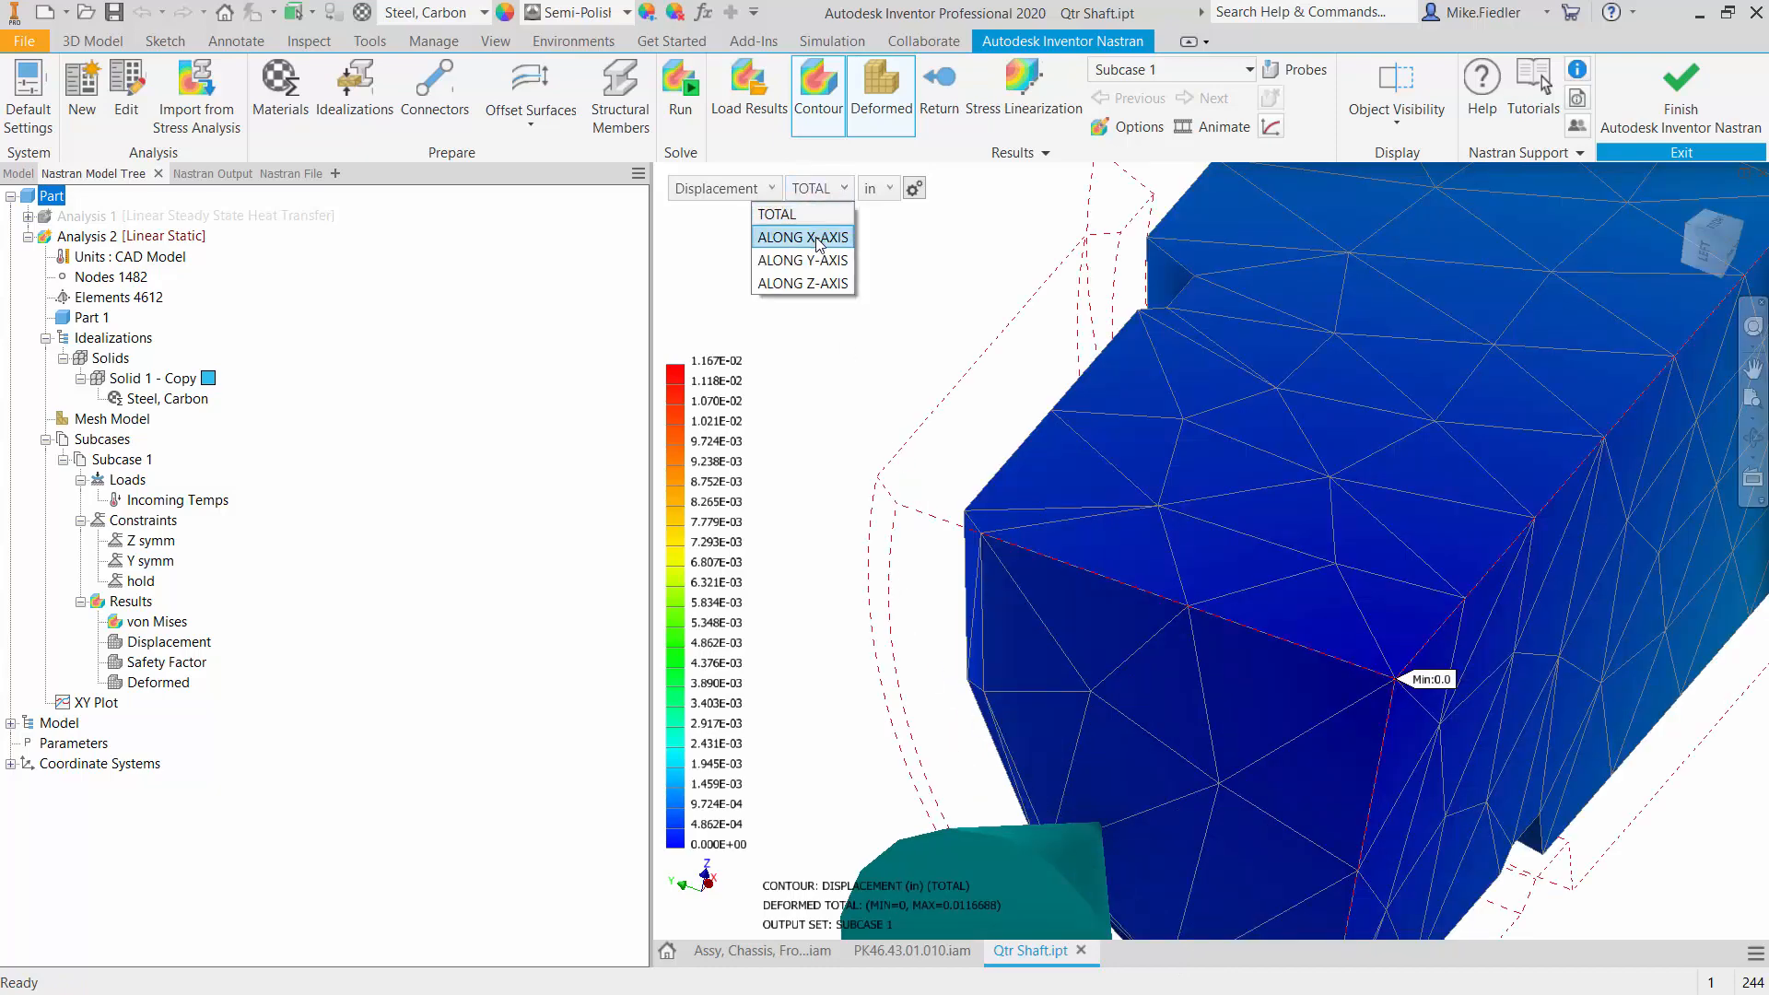
left_click(818, 238)
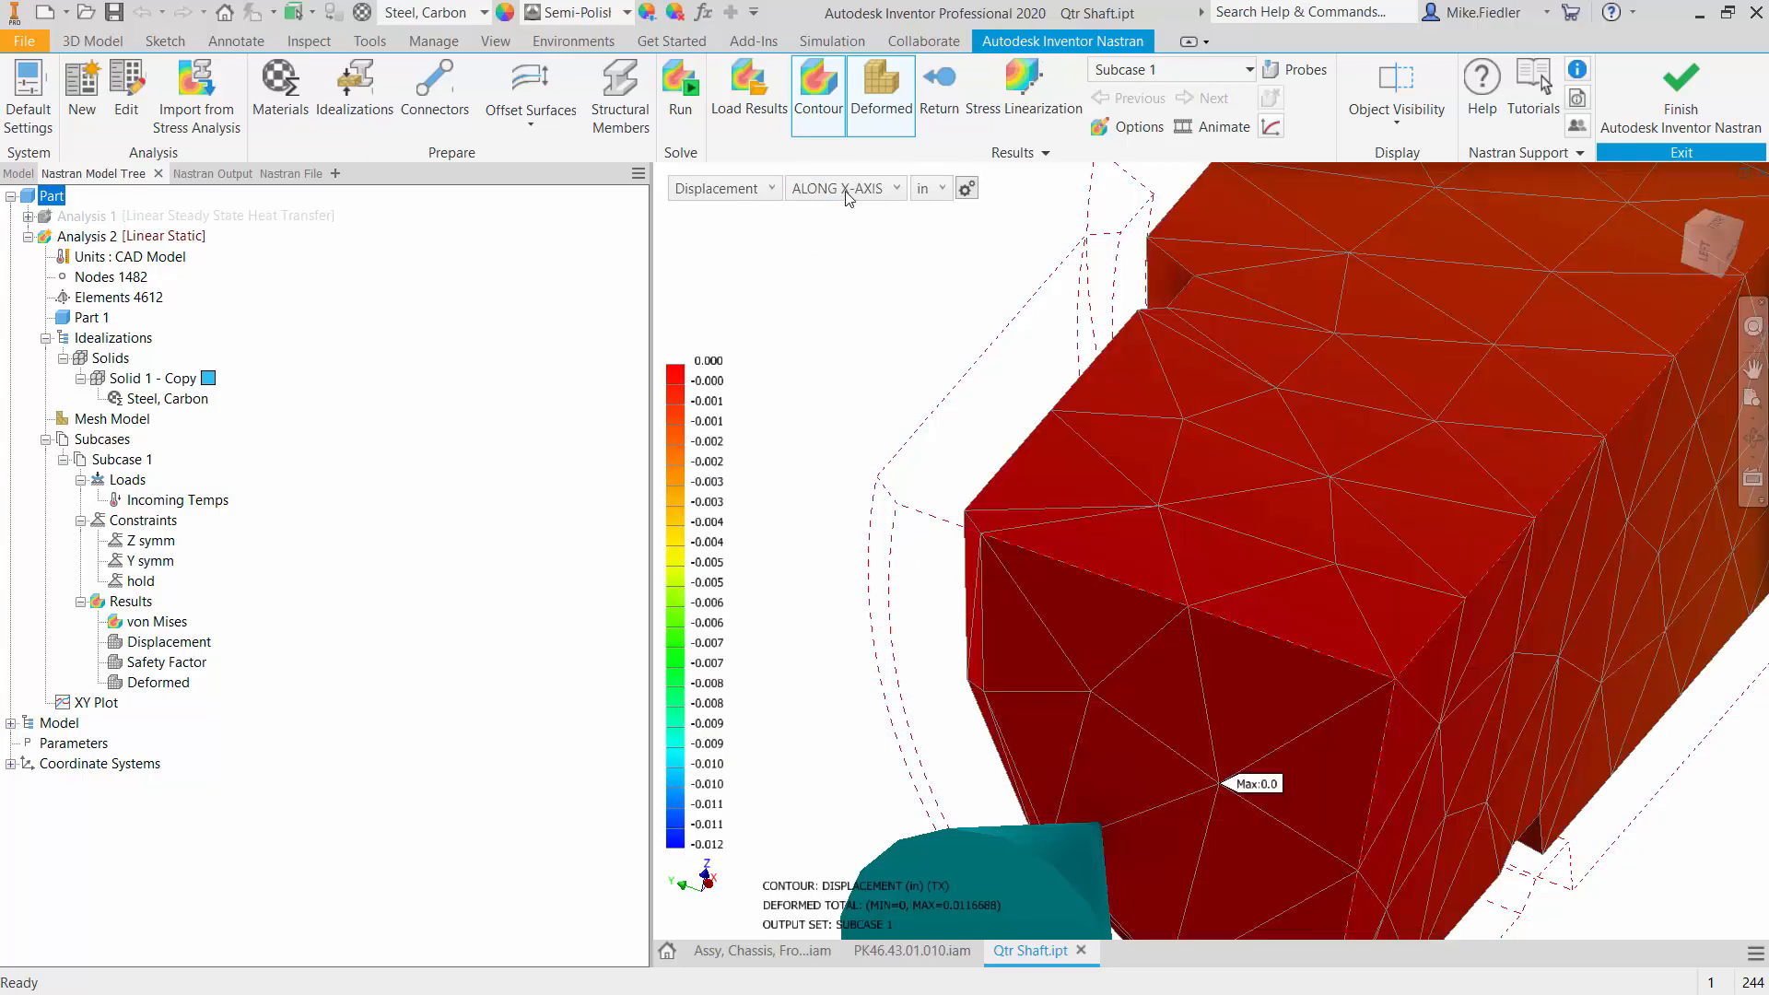
- Show the displacement contour along the Y-axis and probe the values at the corners of the shaft's end face
left_click(857, 189)
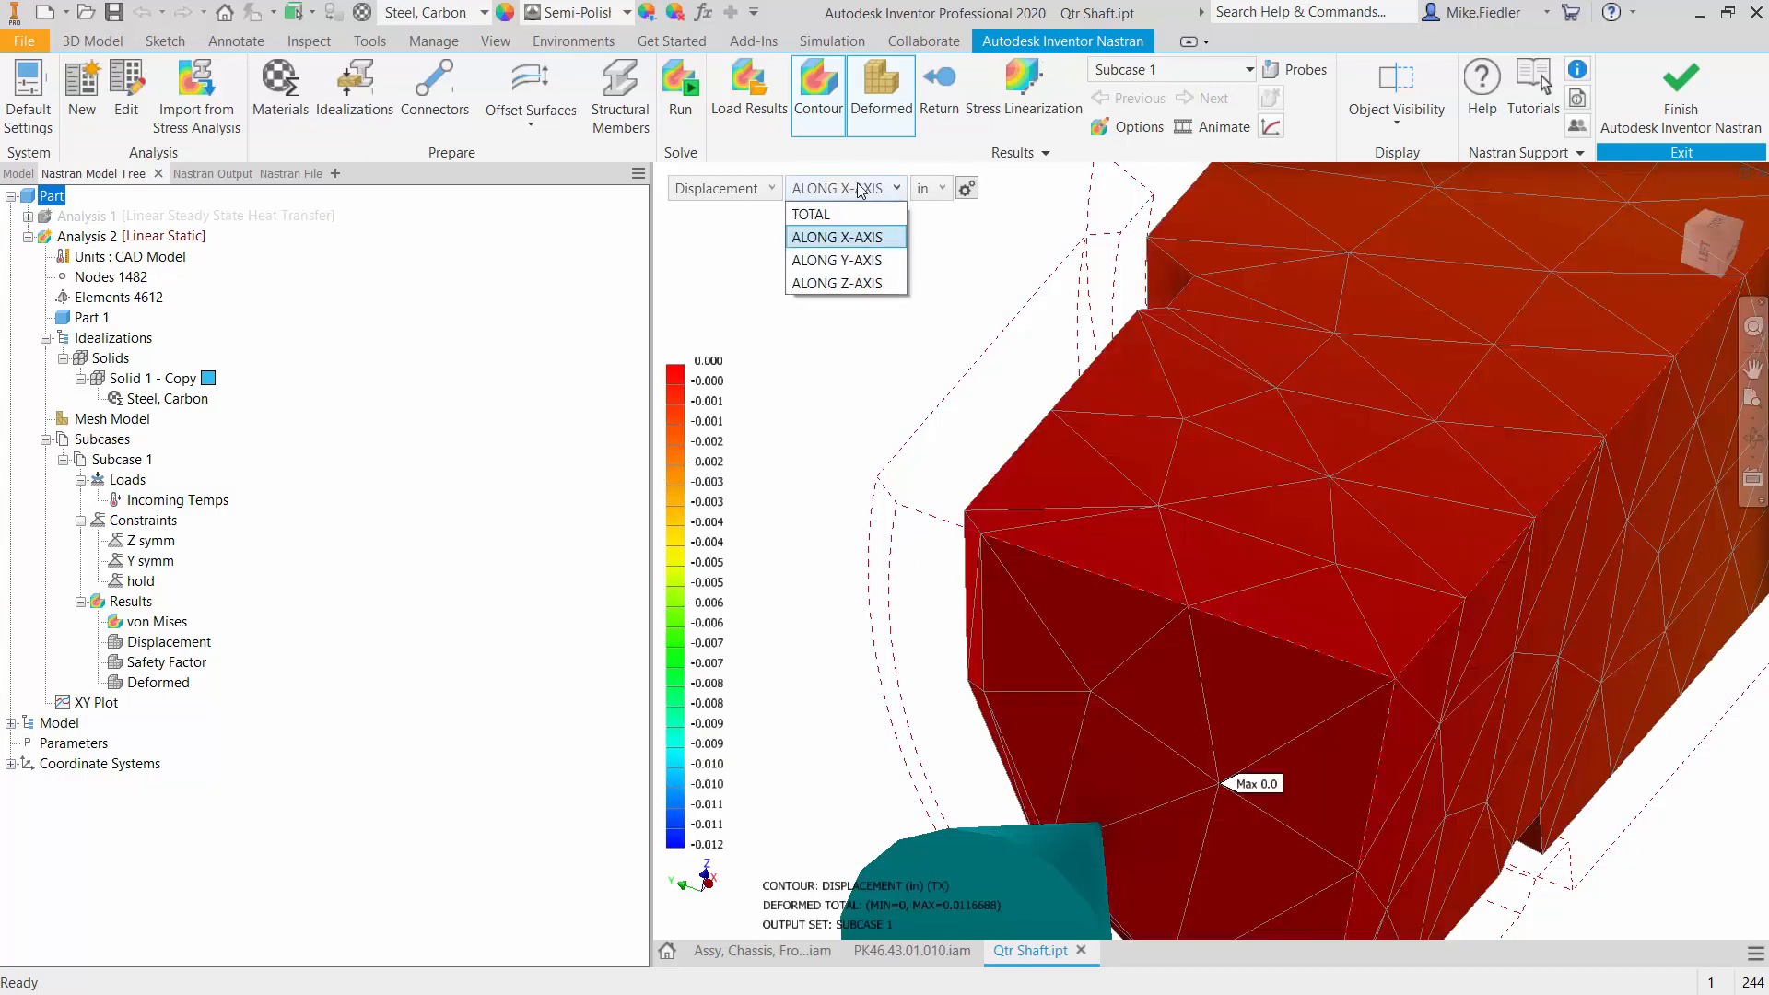
left_click(855, 261)
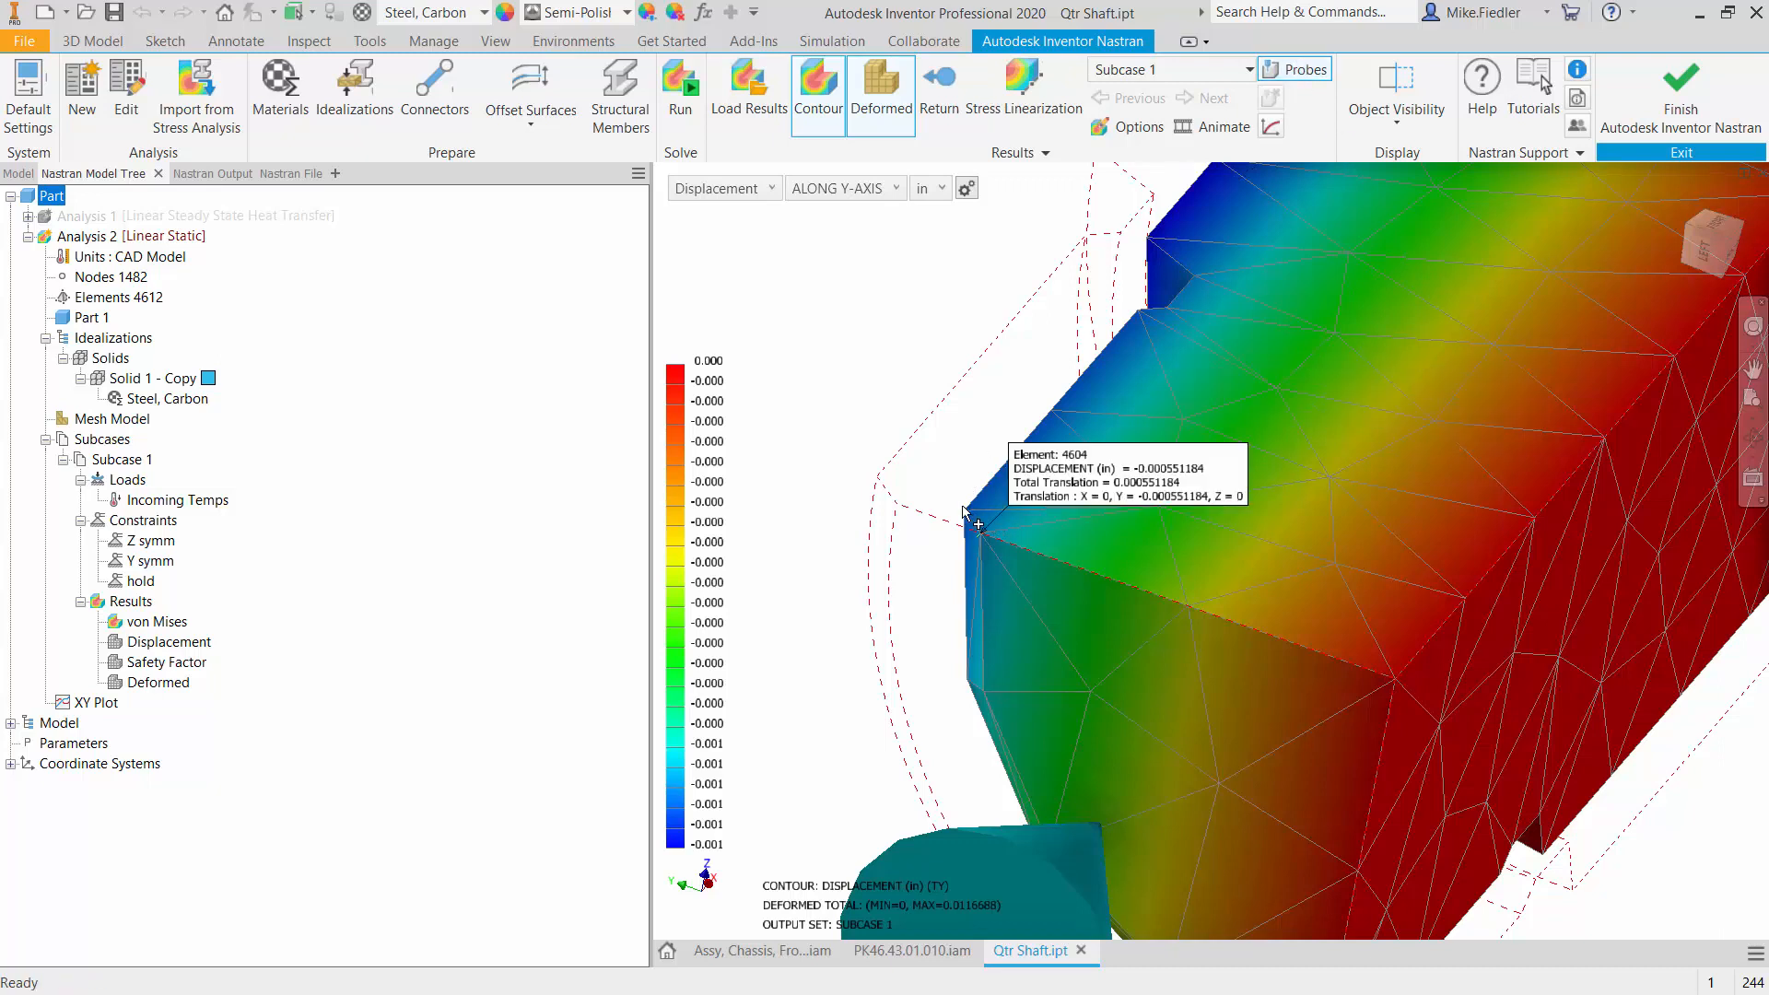
mouse_move(965, 512)
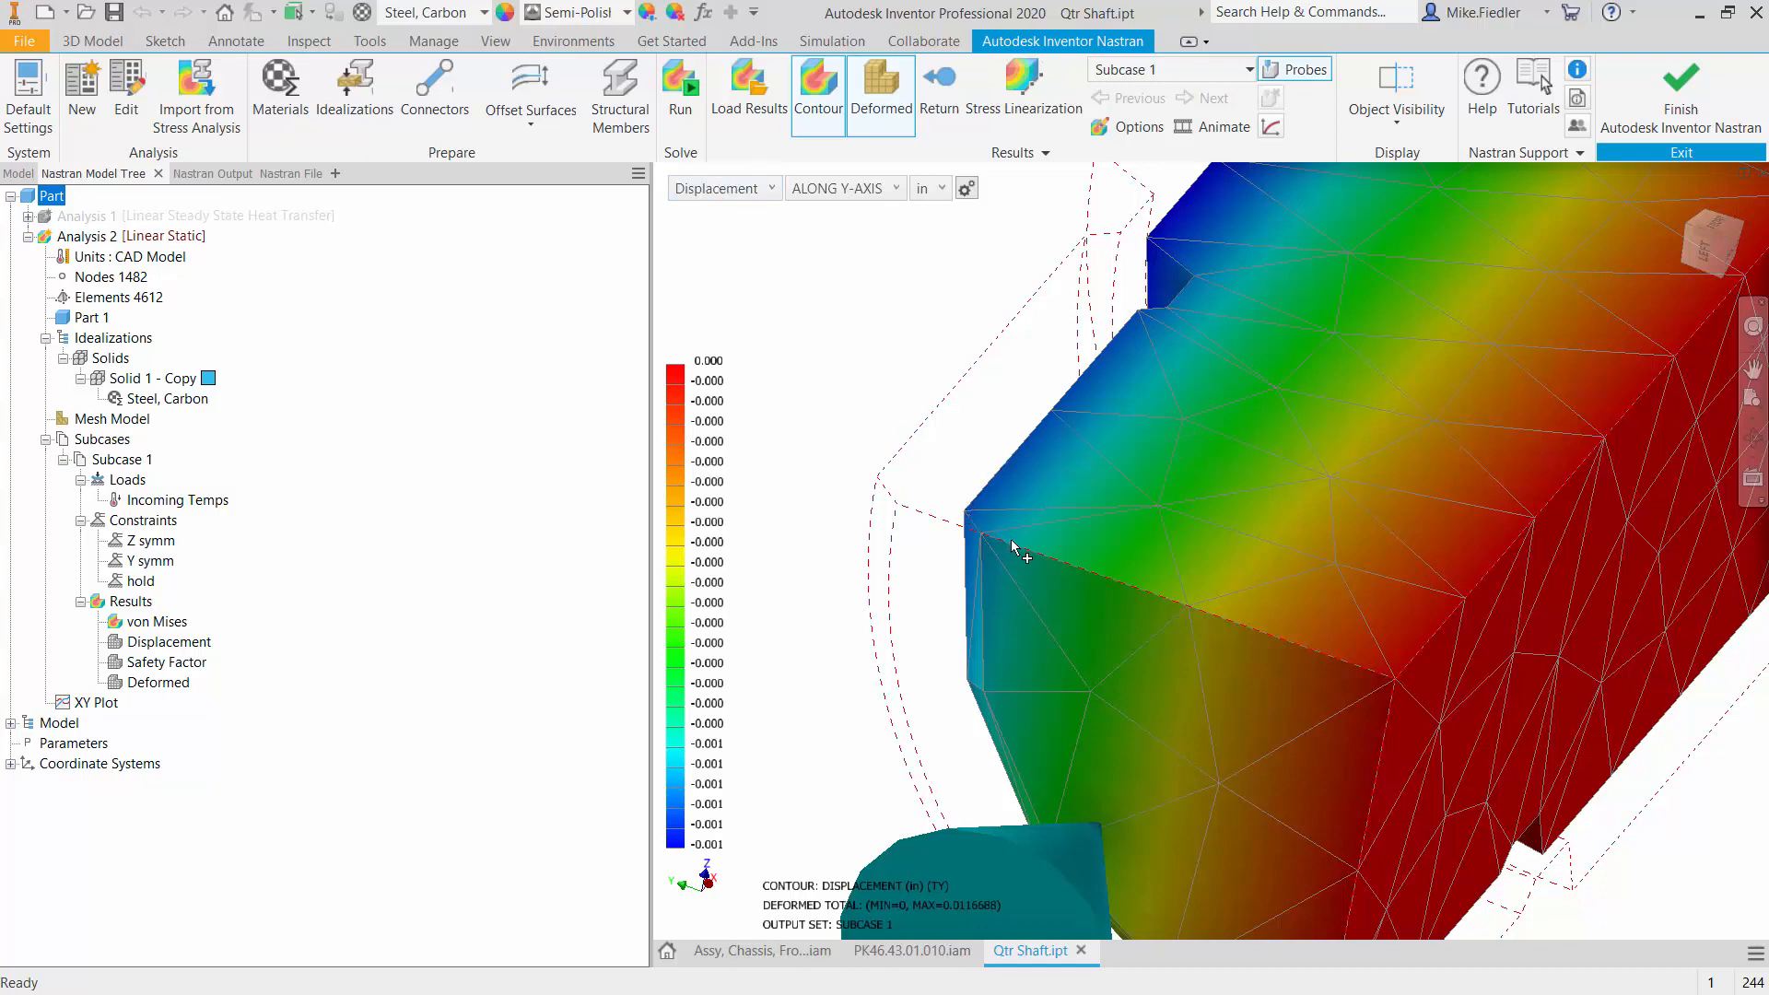
mouse_move(982, 545)
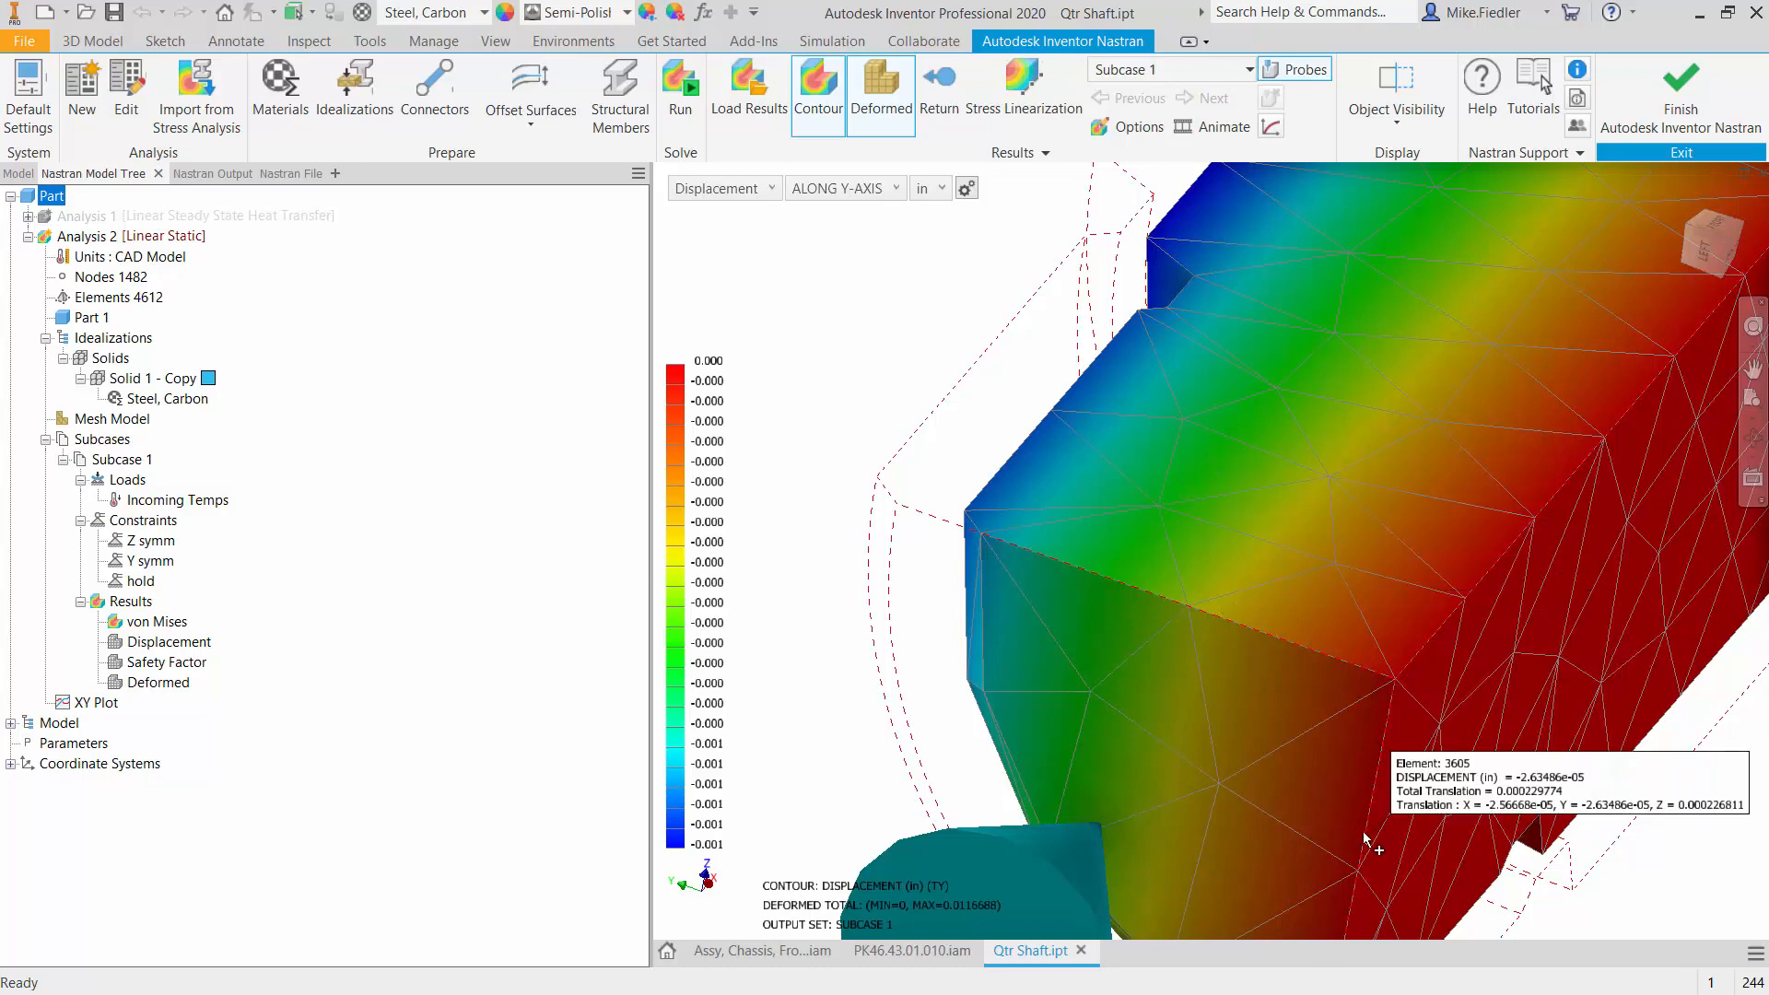
scroll(1363, 817, "down", 4)
scroll(1363, 817, "up", 4)
scroll(1363, 817, "down", 6)
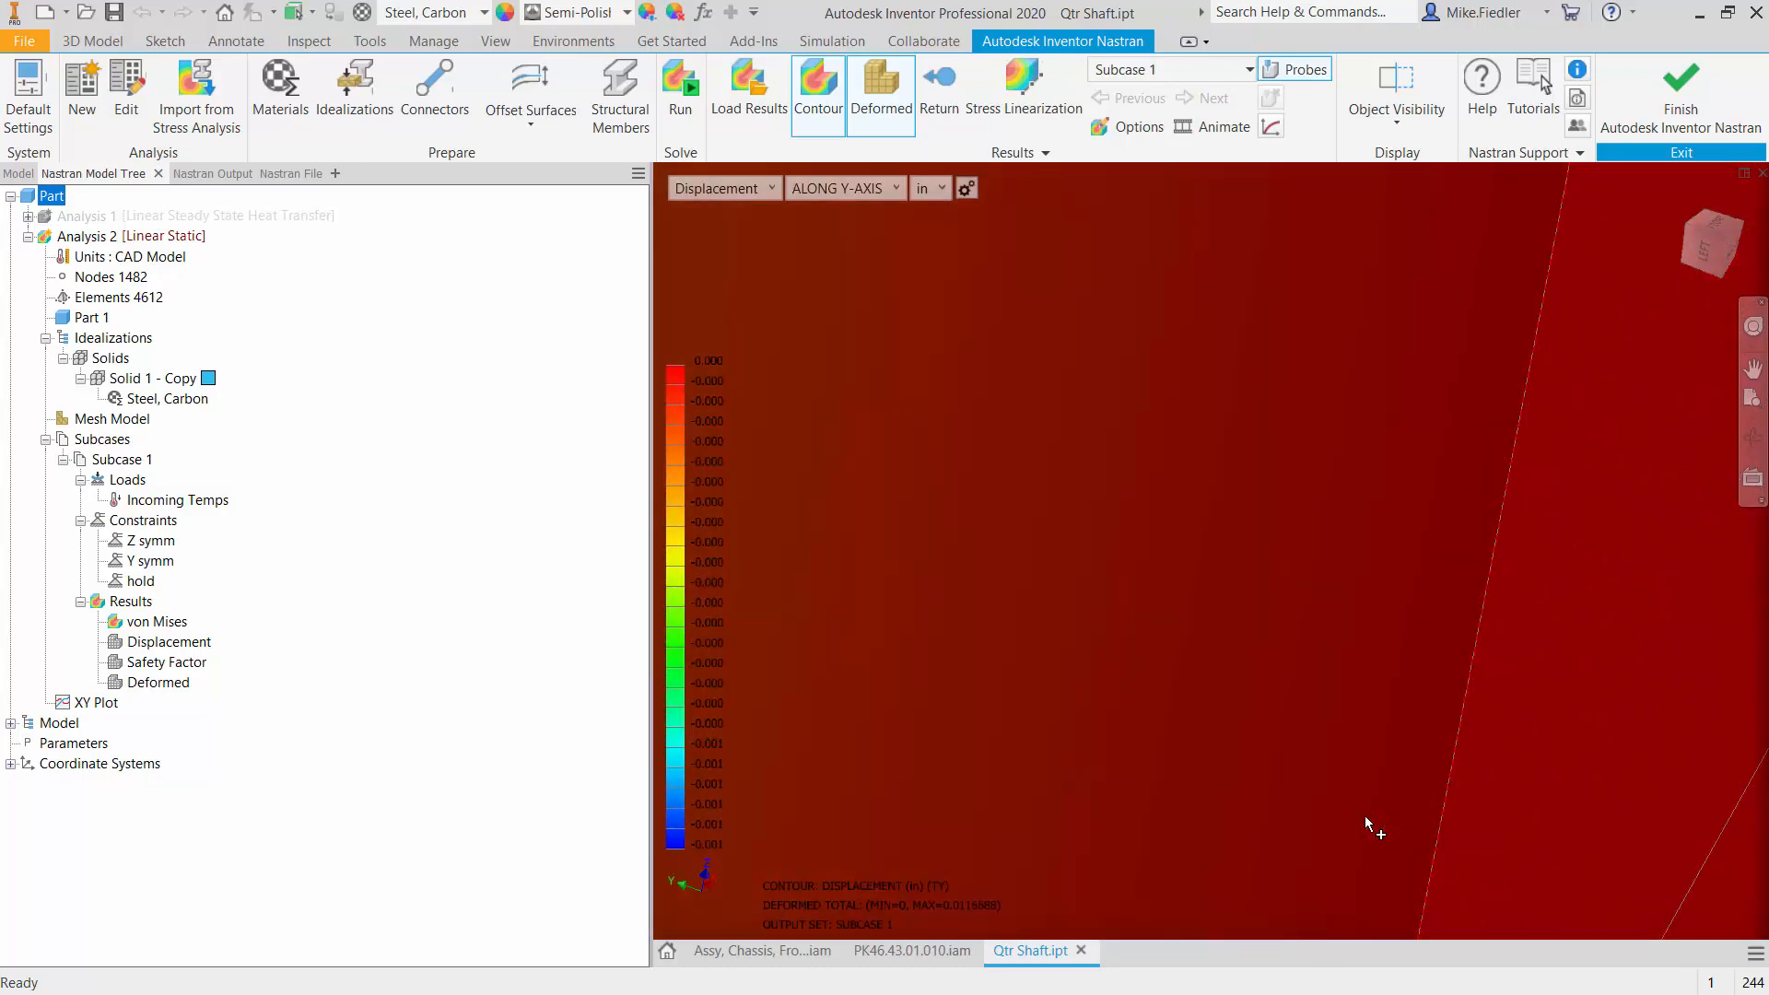
scroll(1367, 814, "up", 4)
scroll(1372, 810, "up", 5)
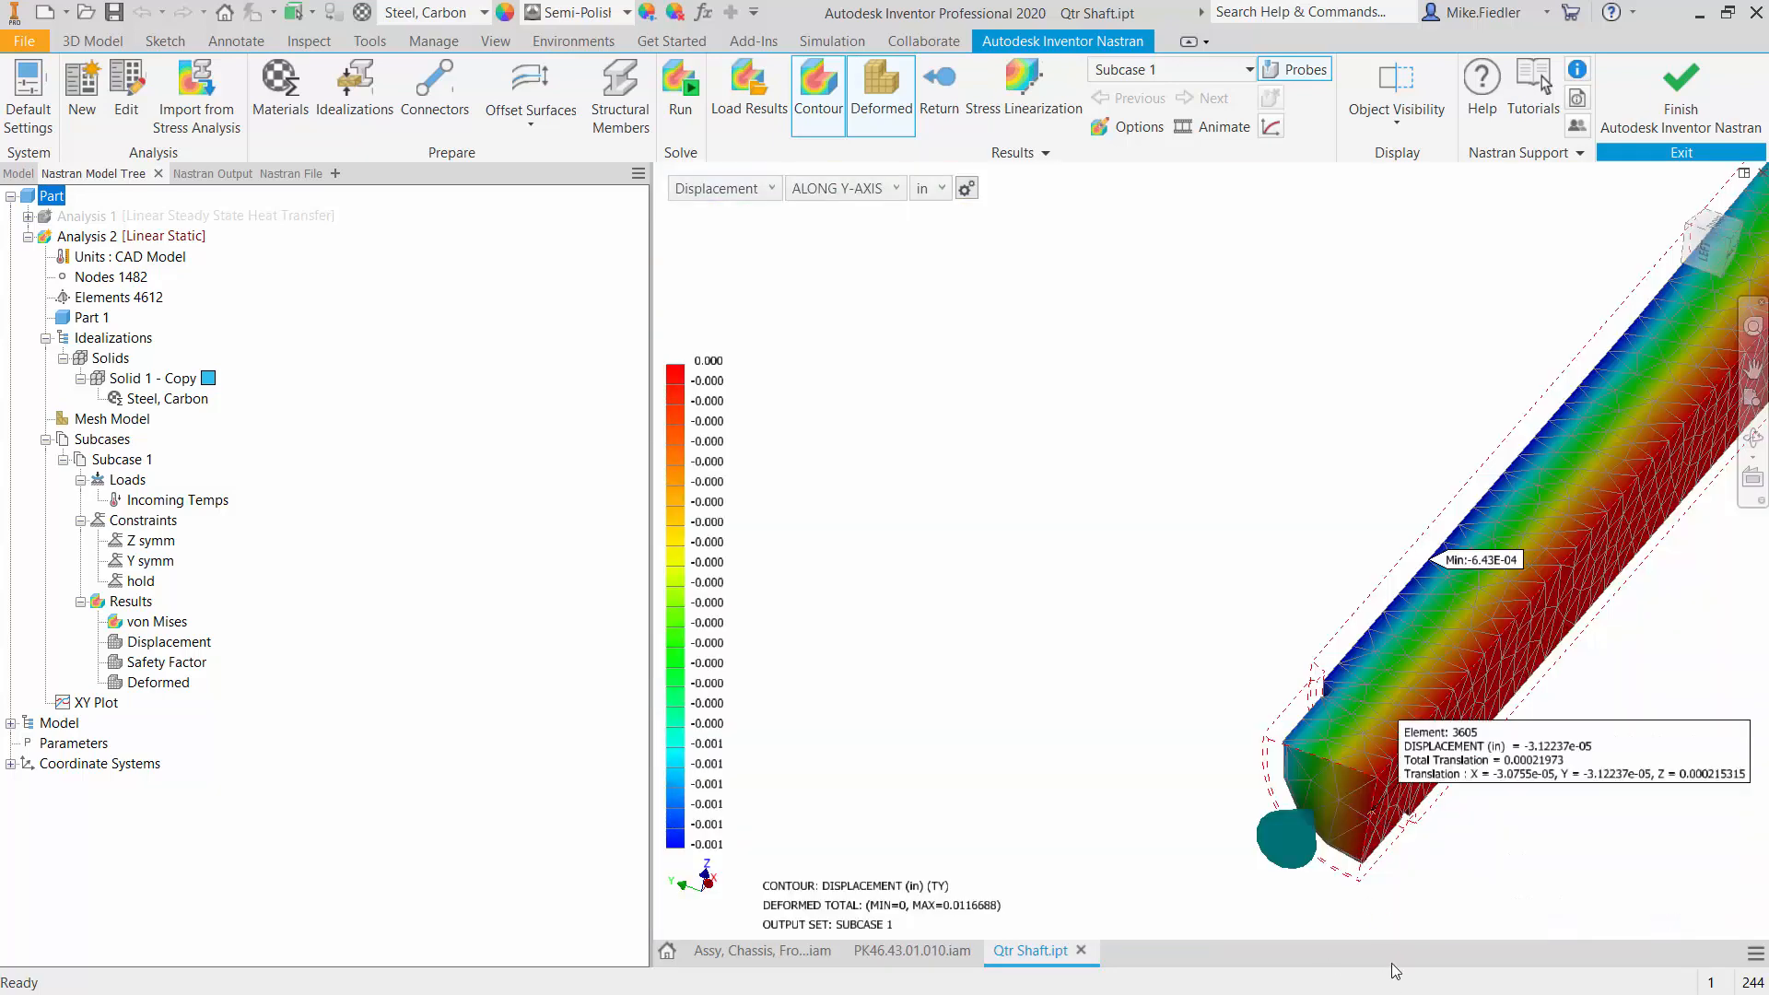
scroll(1381, 873, "down", 5)
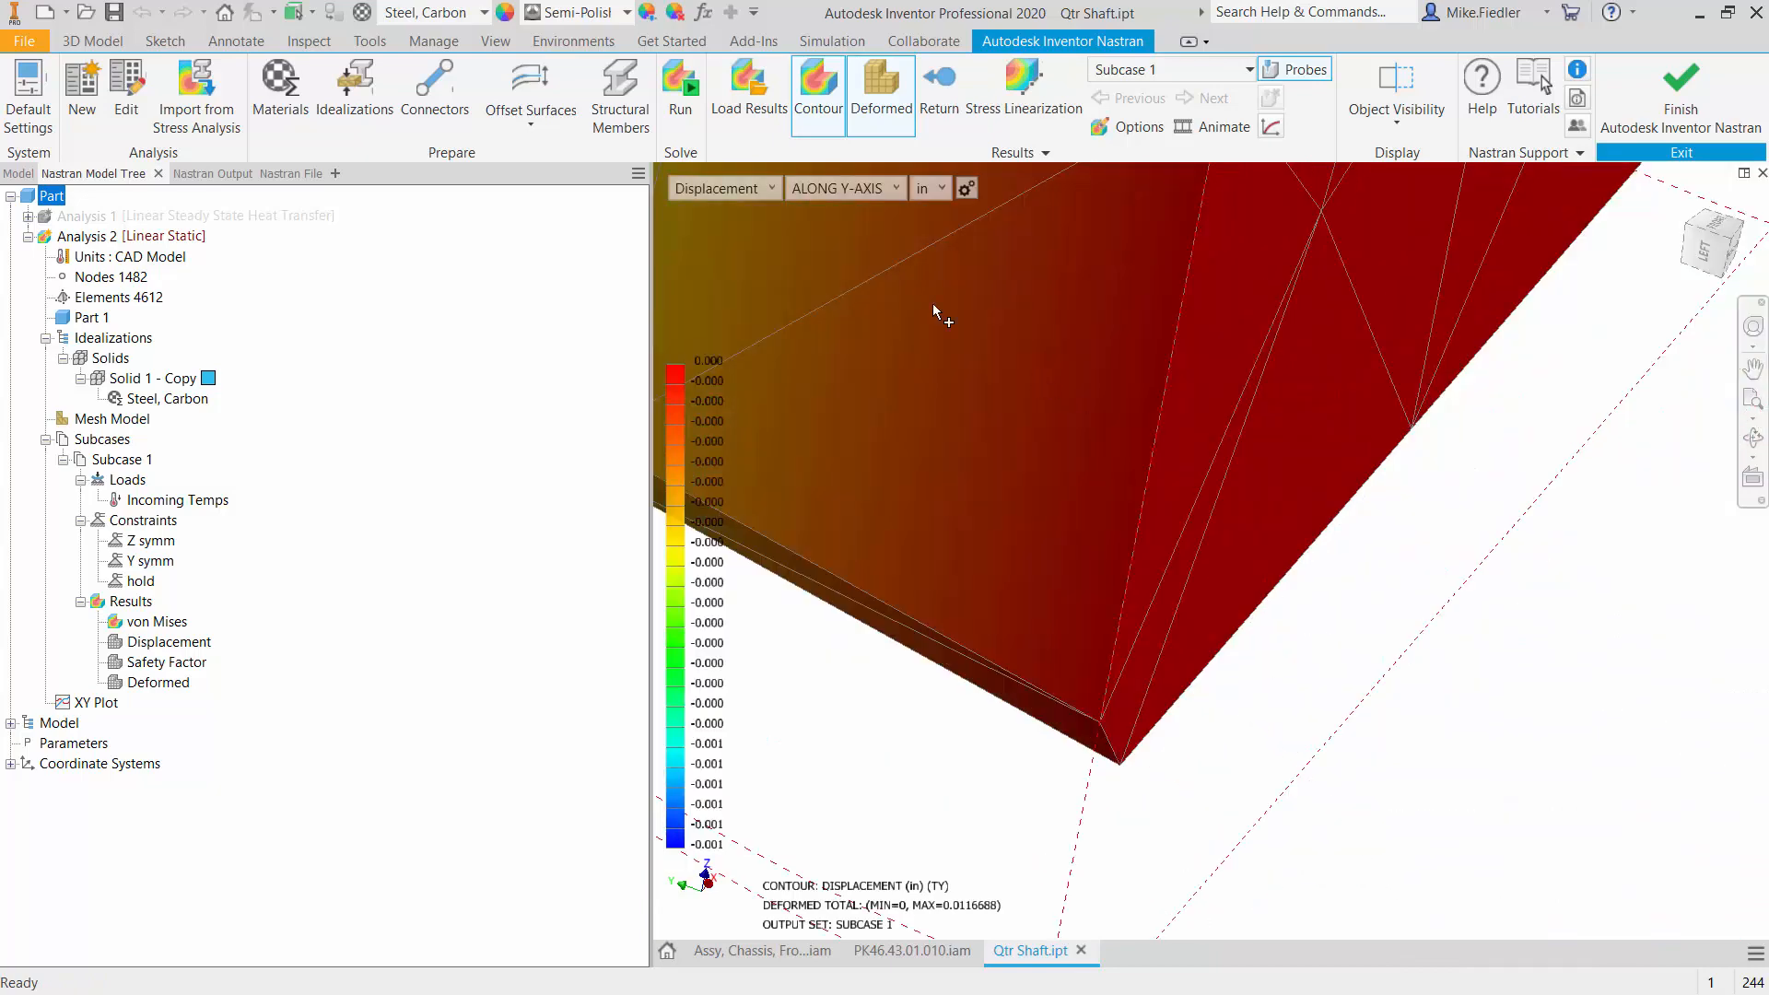
- Show the displacement contour along the Z-axis and probe the lower corner of the shaft's end face
left_click(857, 187)
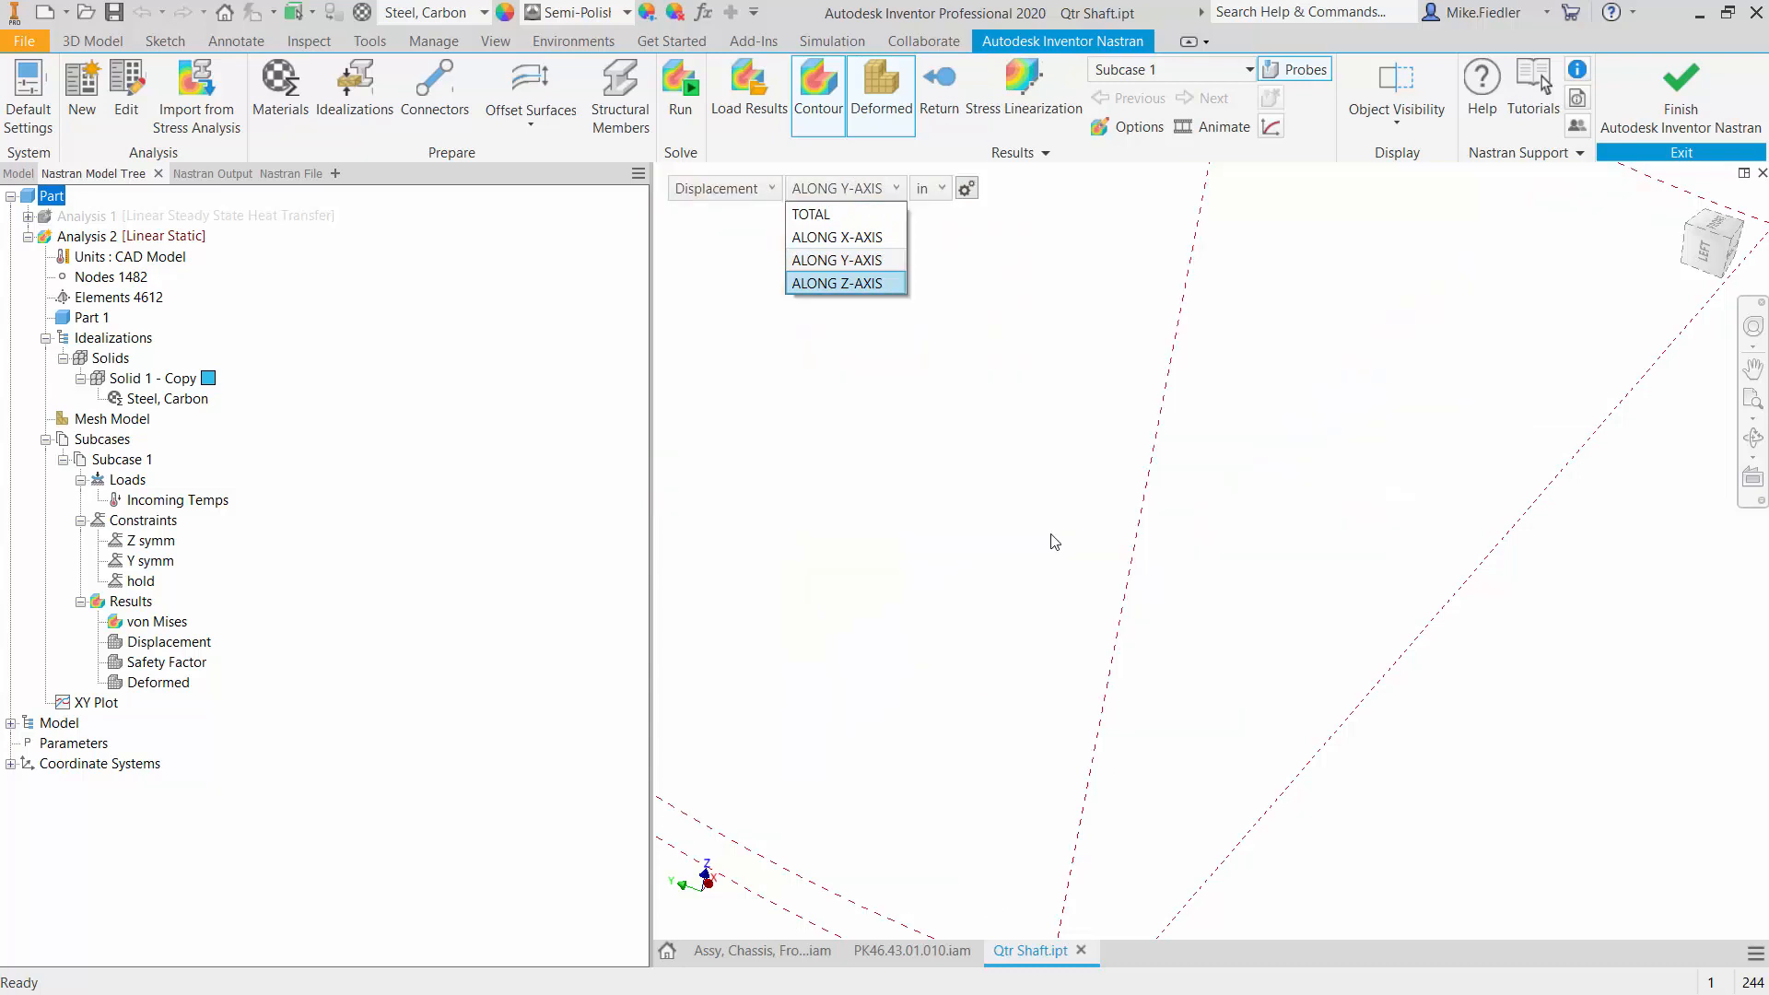
key("Return")
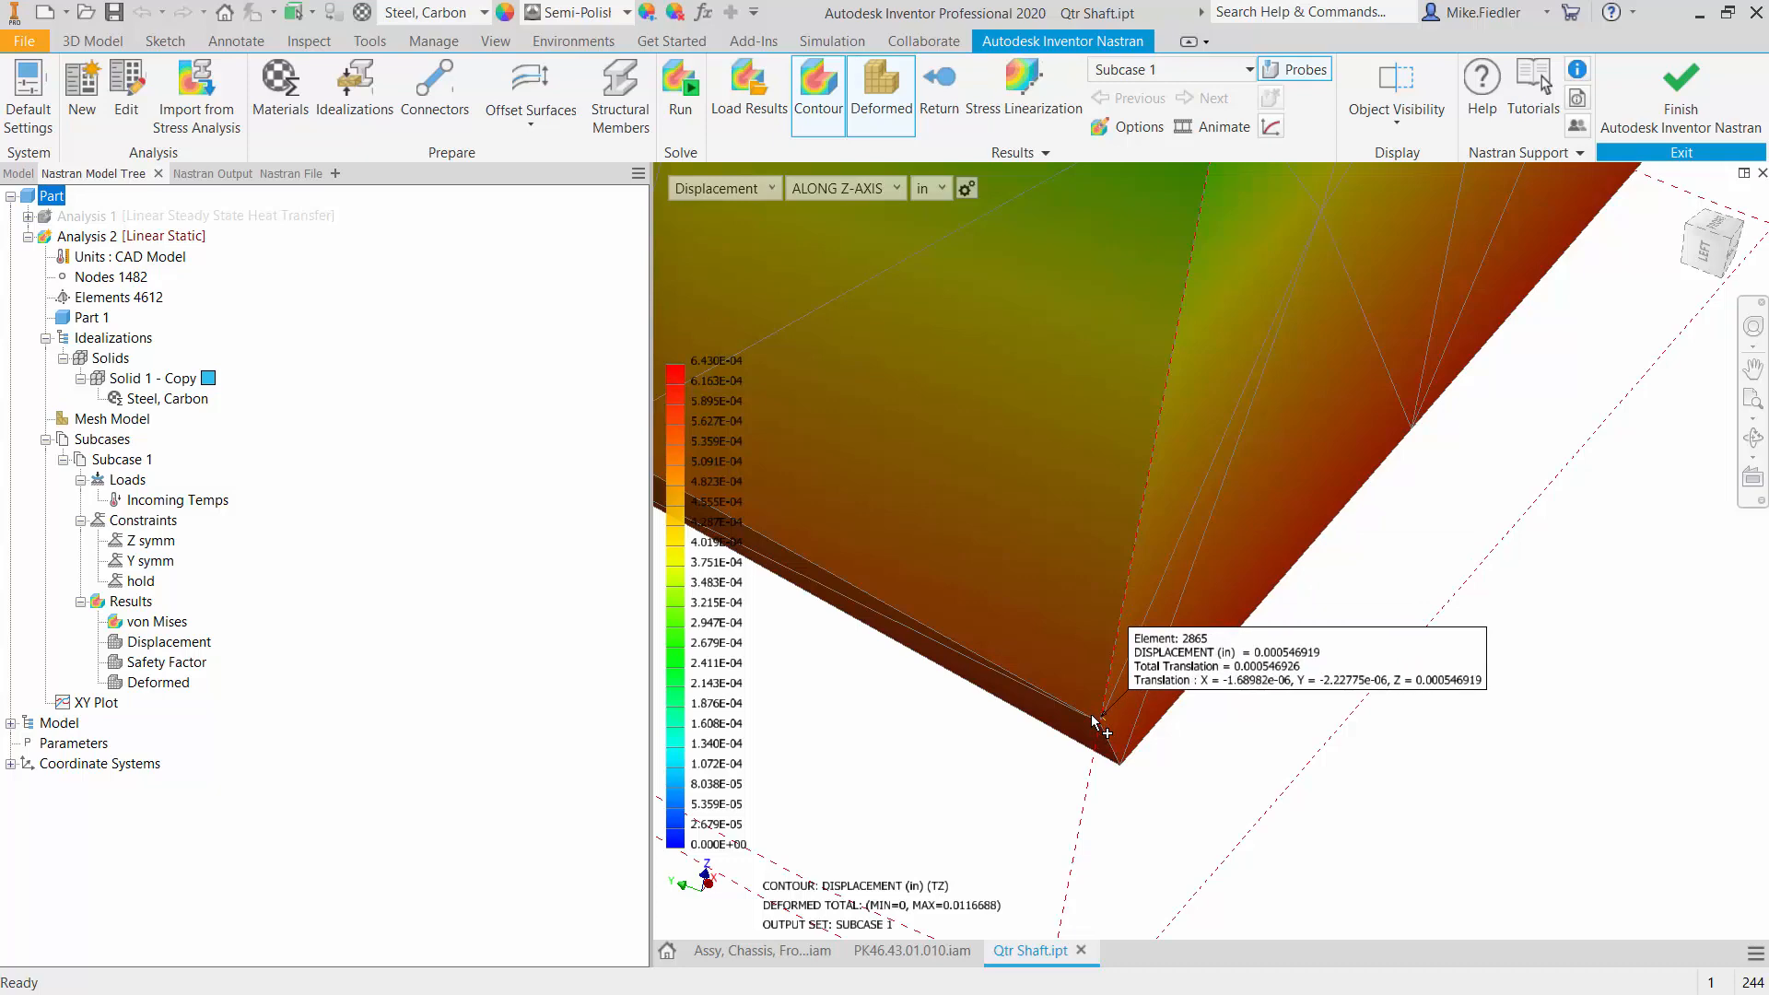
scroll(1096, 718, "up", 4)
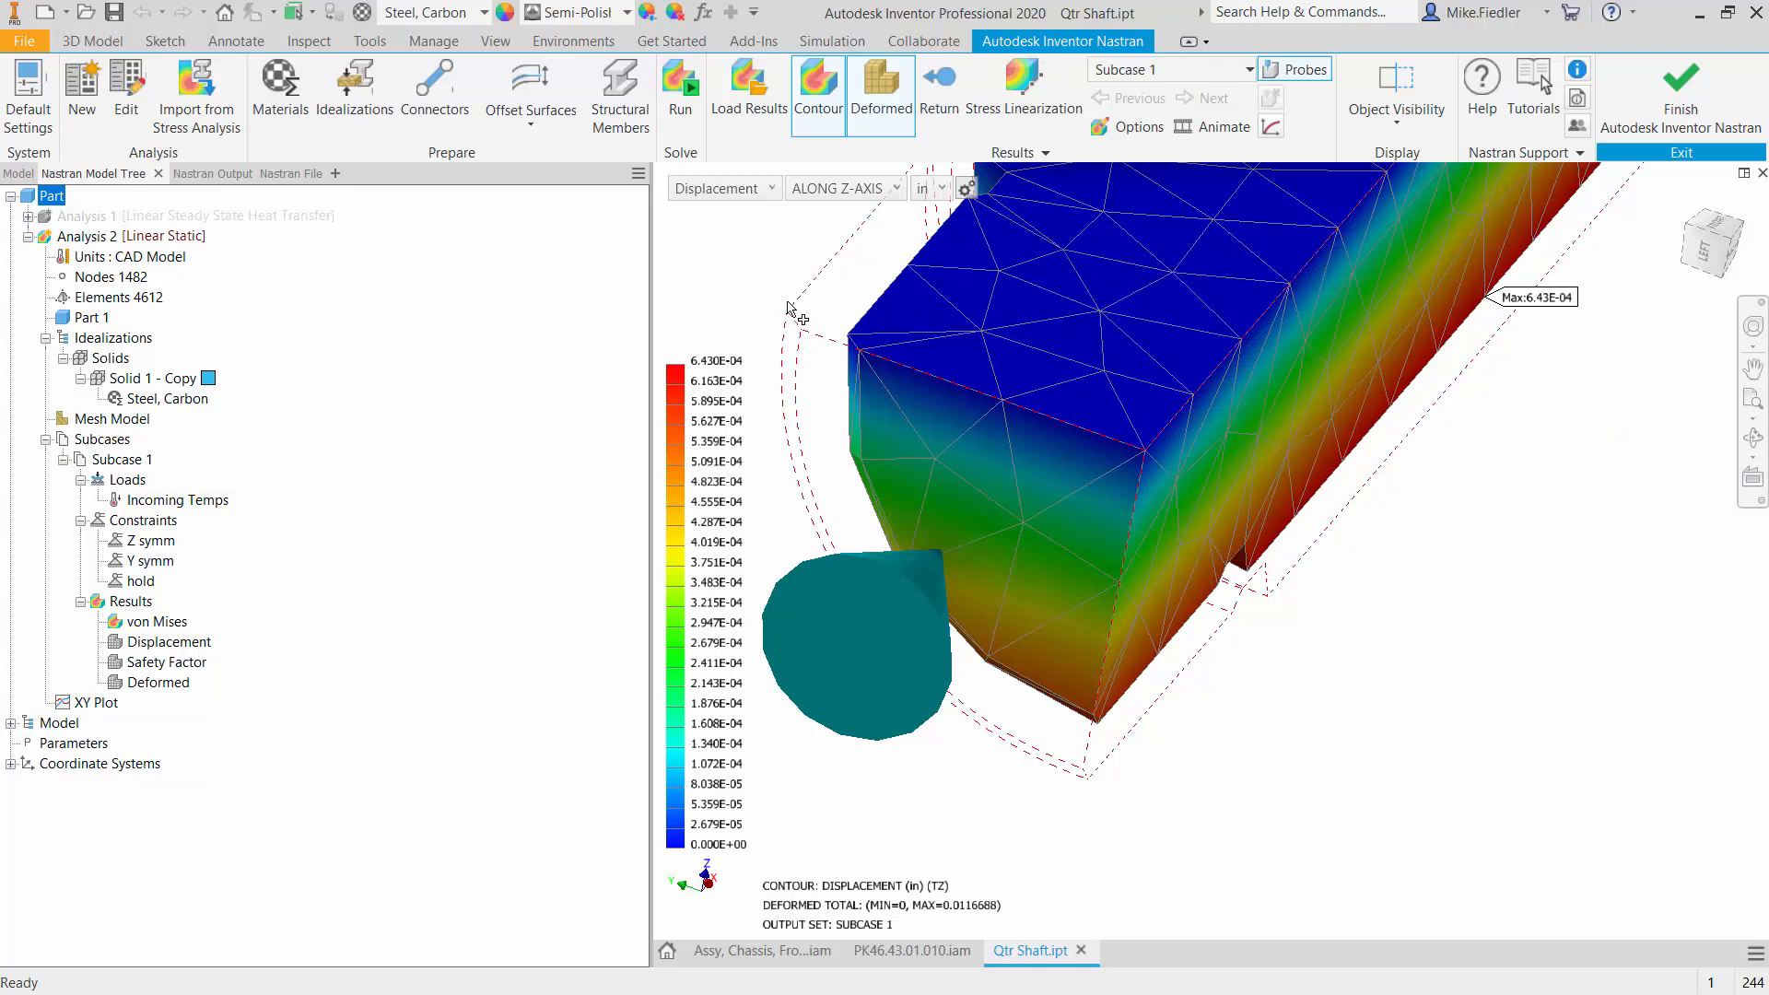
mouse_move(857, 340)
left_click(1080, 641)
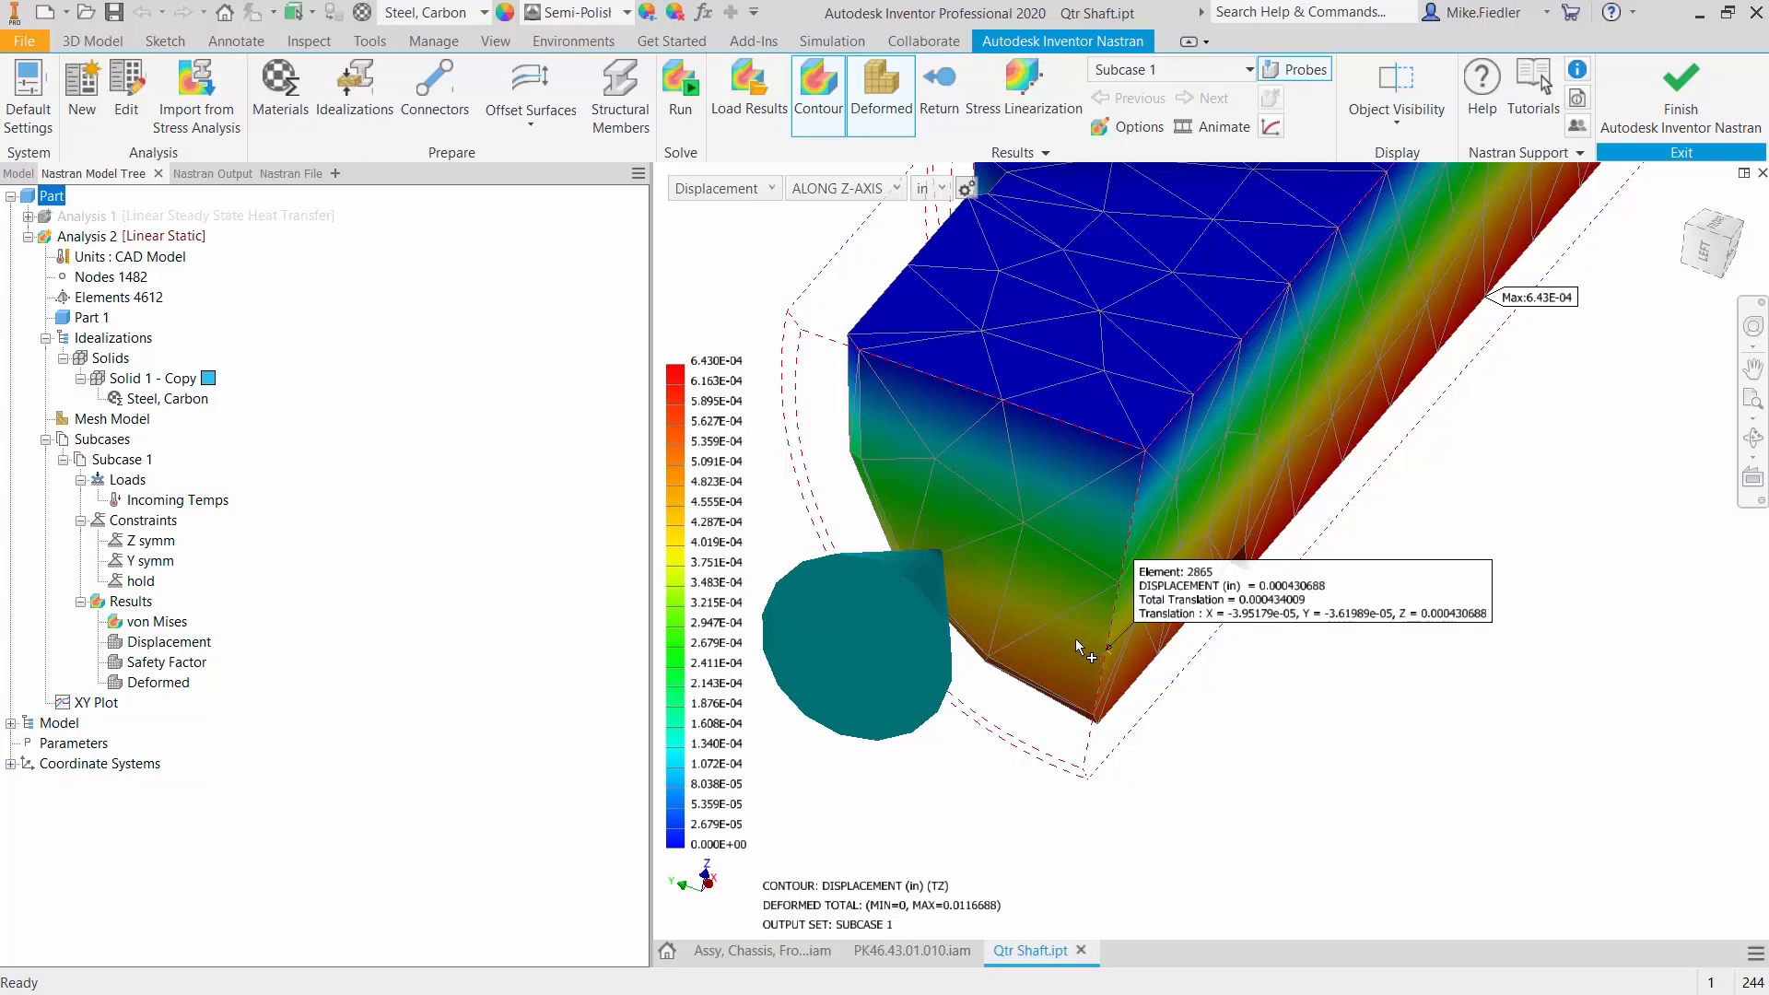
scroll(1075, 639, "up", 3)
scroll(1075, 638, "down", 4)
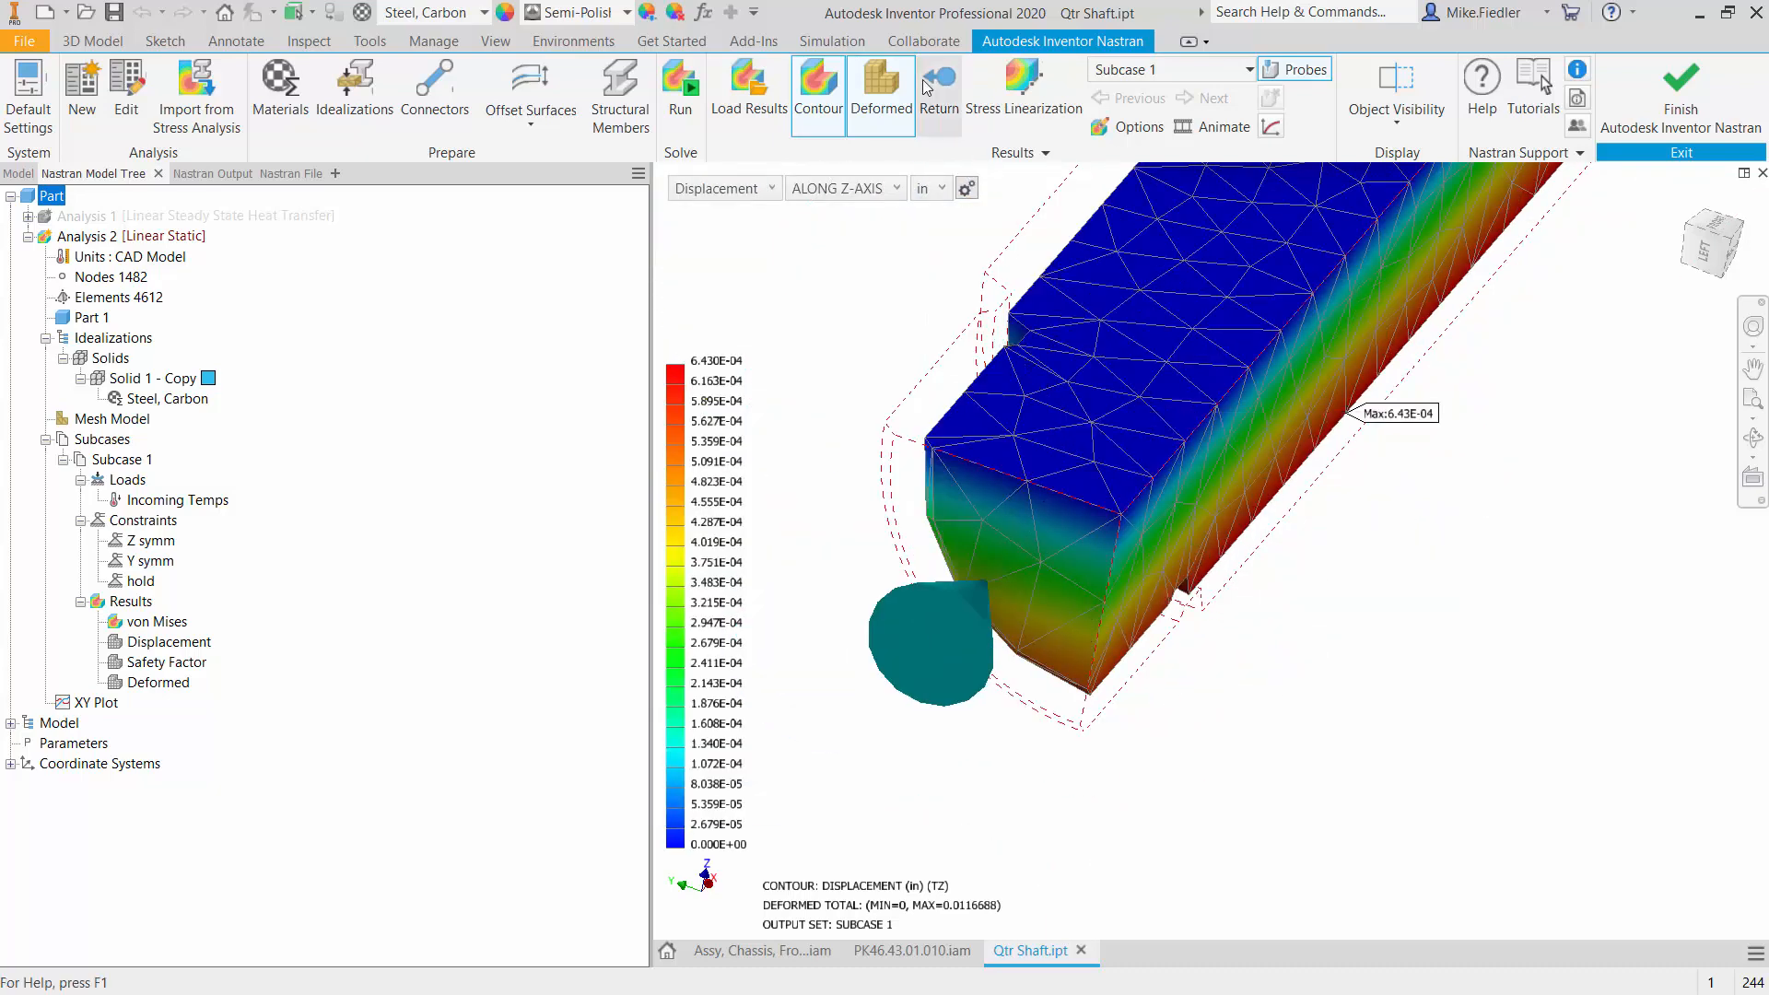
- Leave the results display and measure the upper straight edge of the quarter shaft's end face
left_click(949, 113)
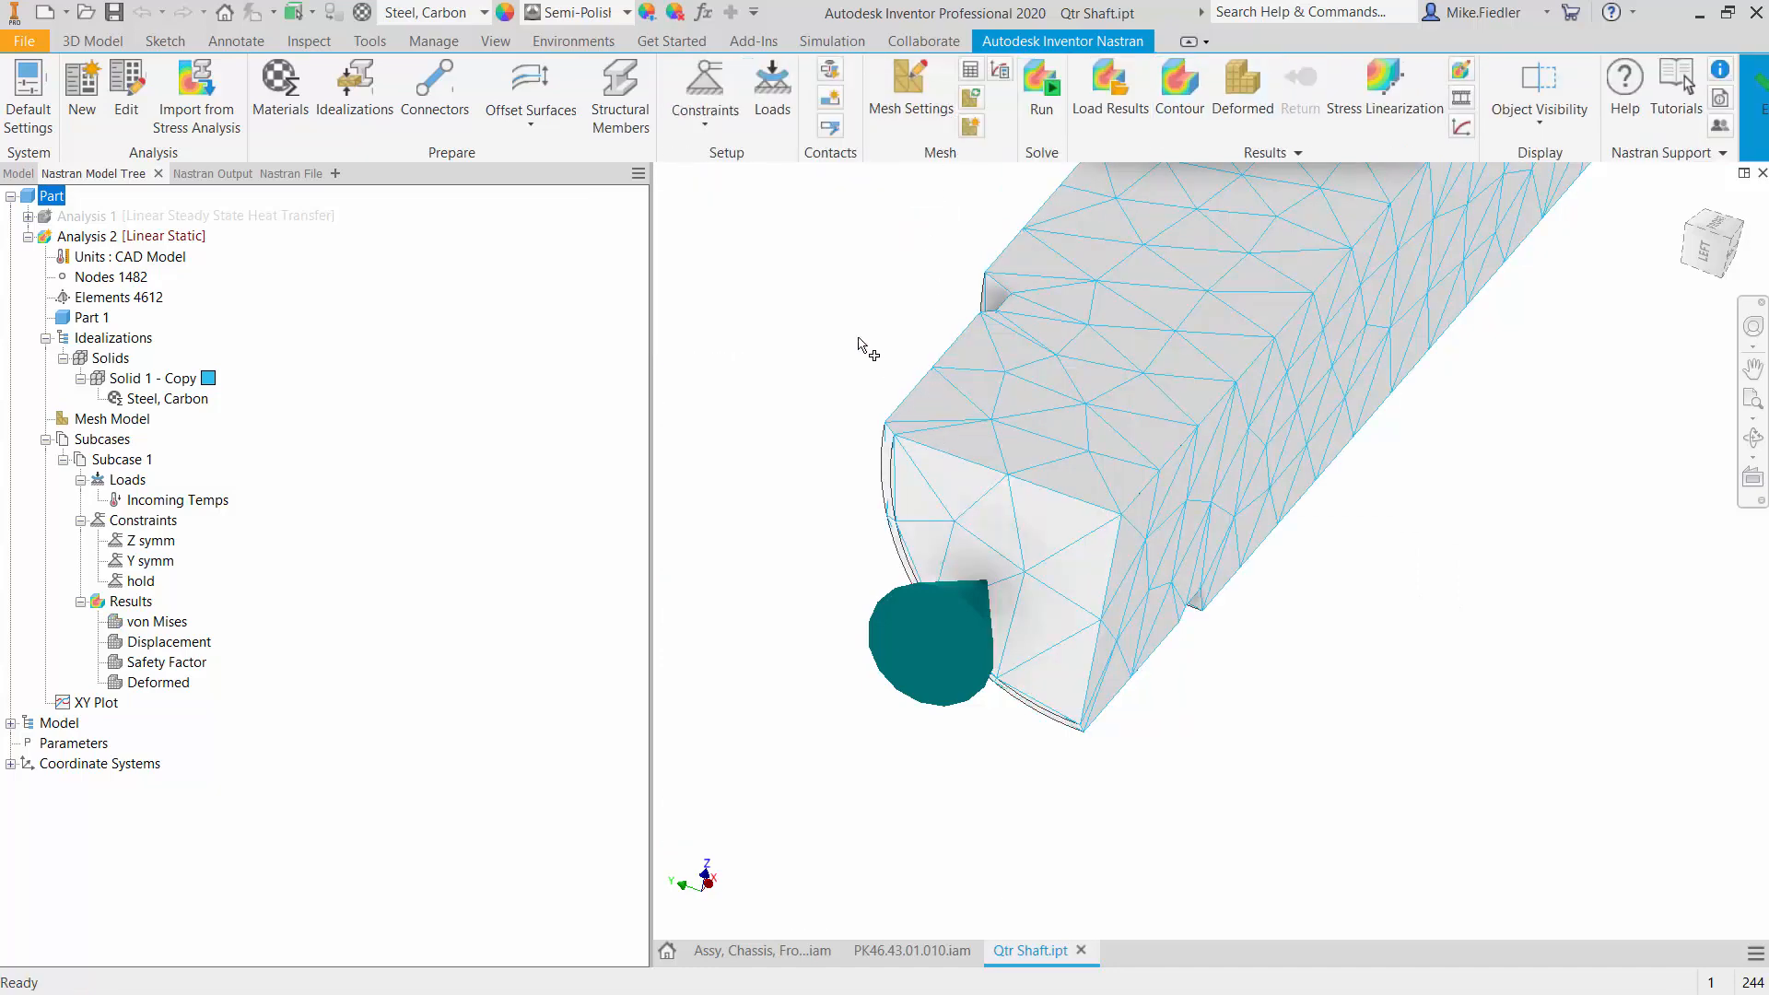
left_click(905, 949)
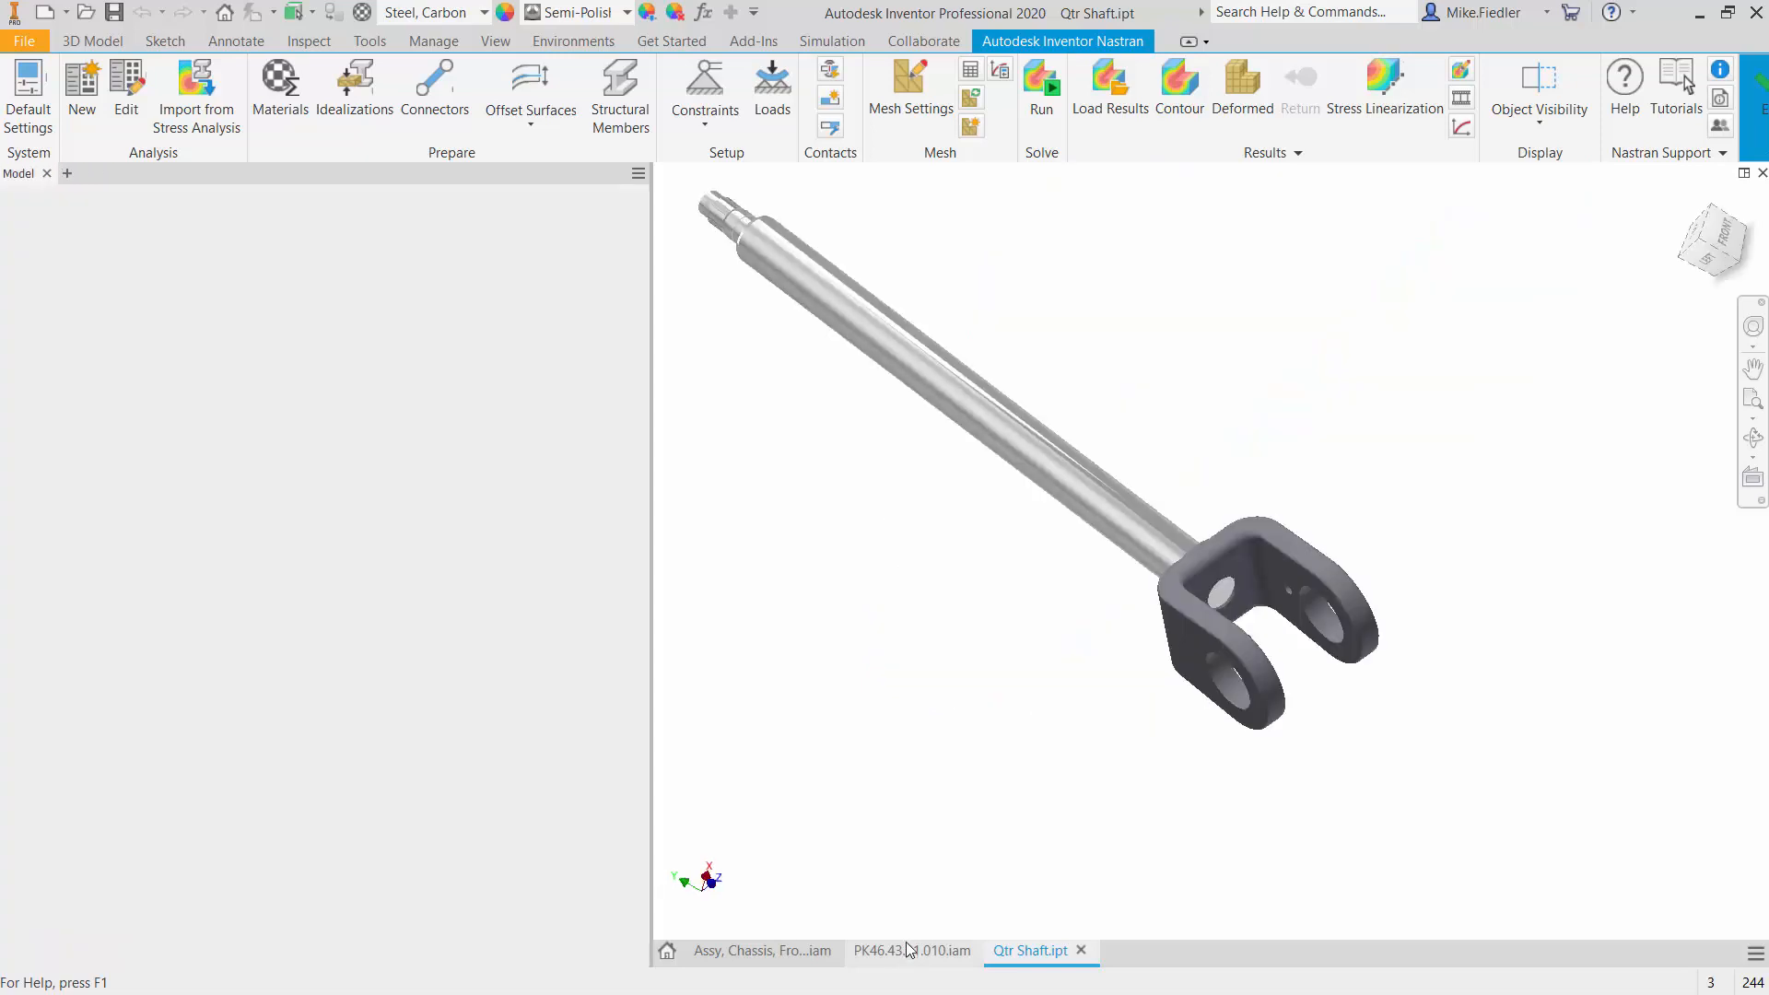
left_click(1038, 958)
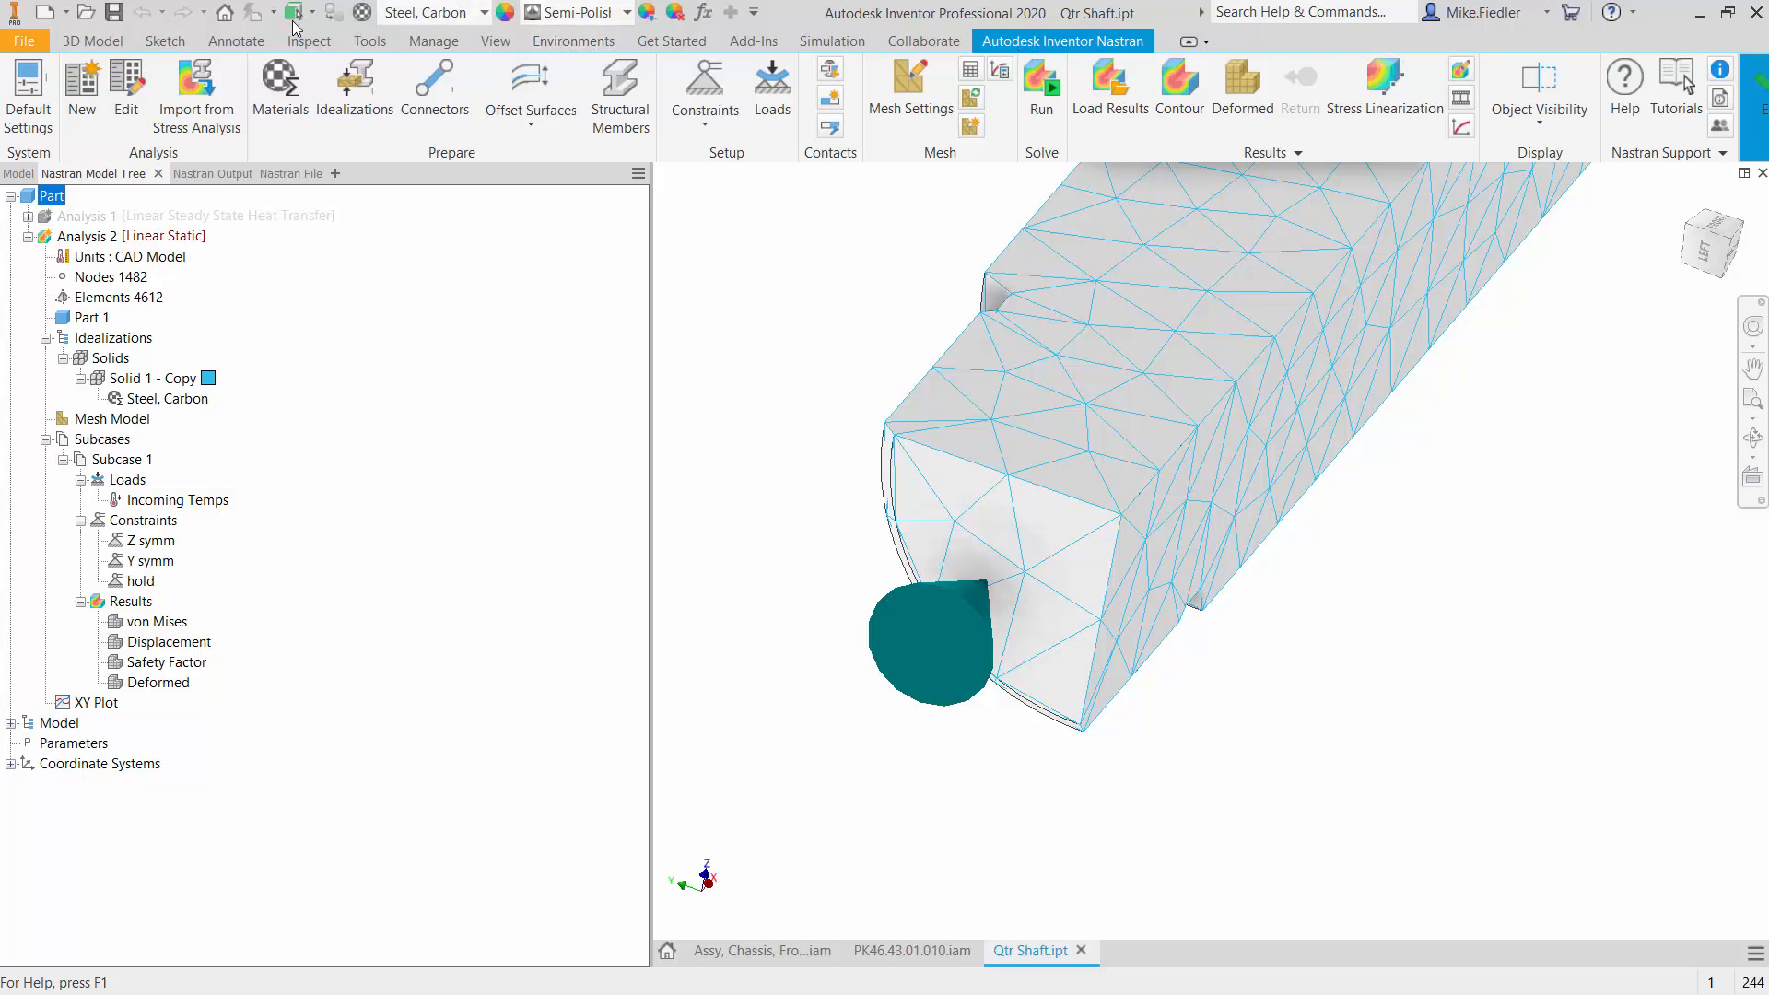
left_click(369, 42)
left_click(35, 93)
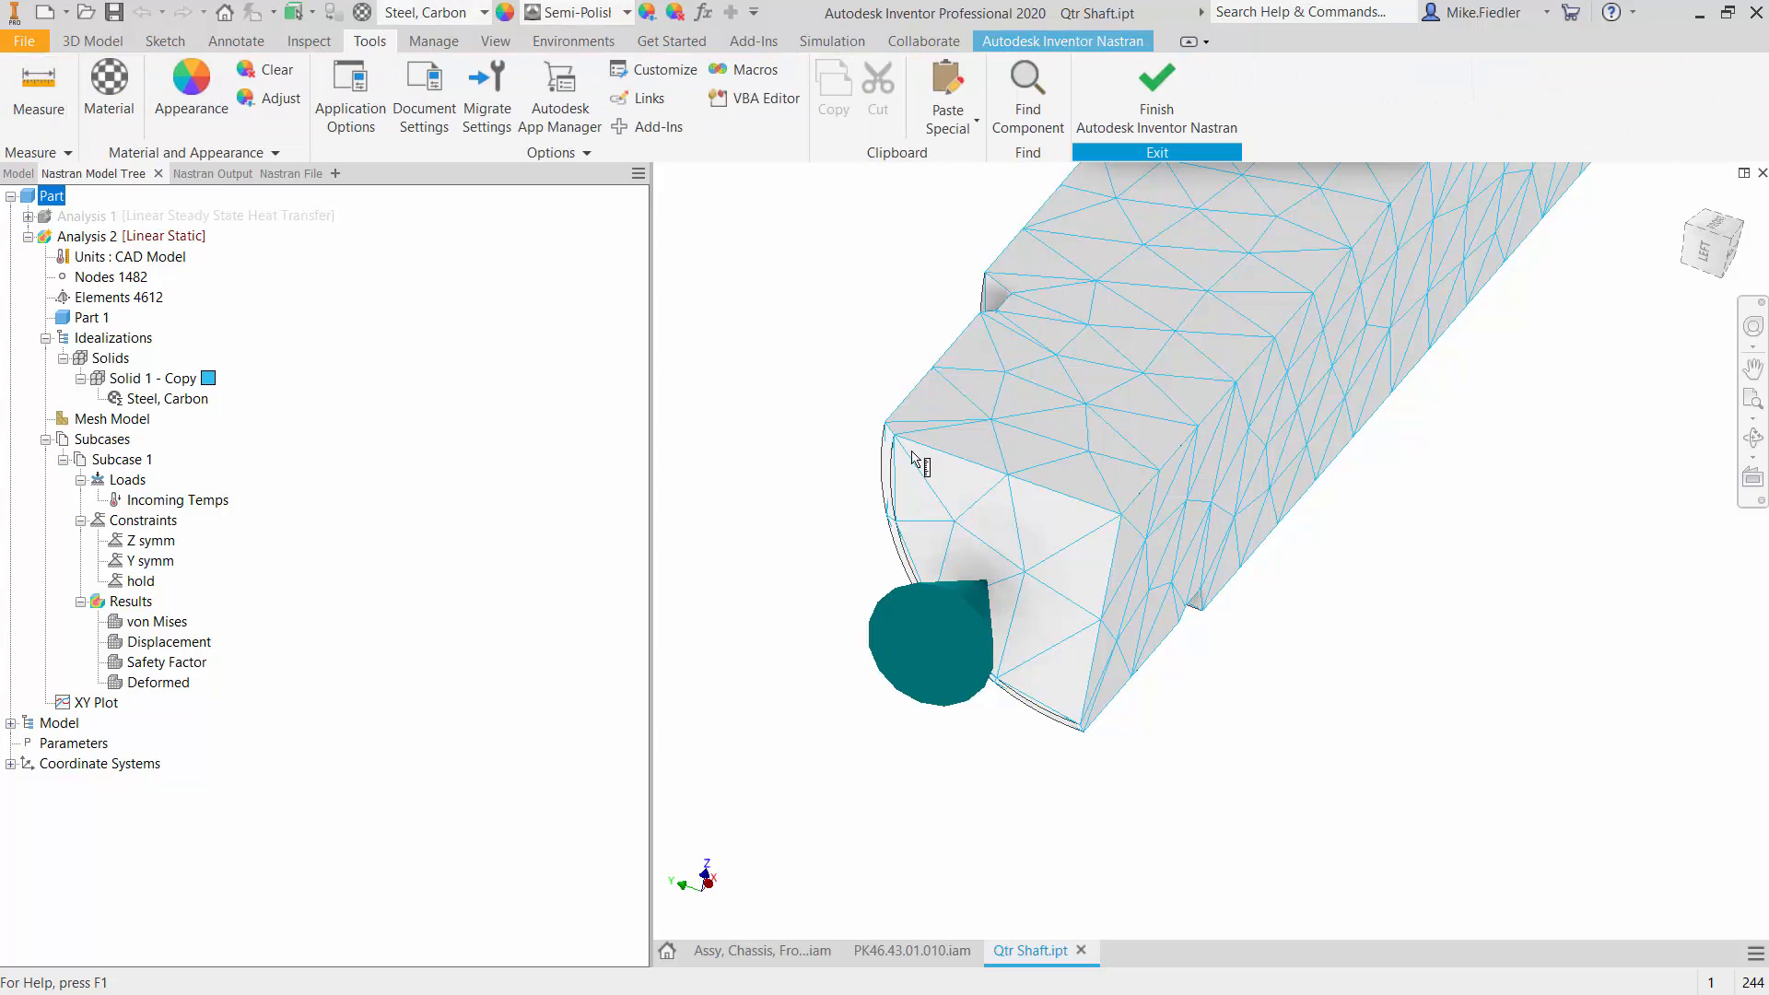
left_click(1126, 477)
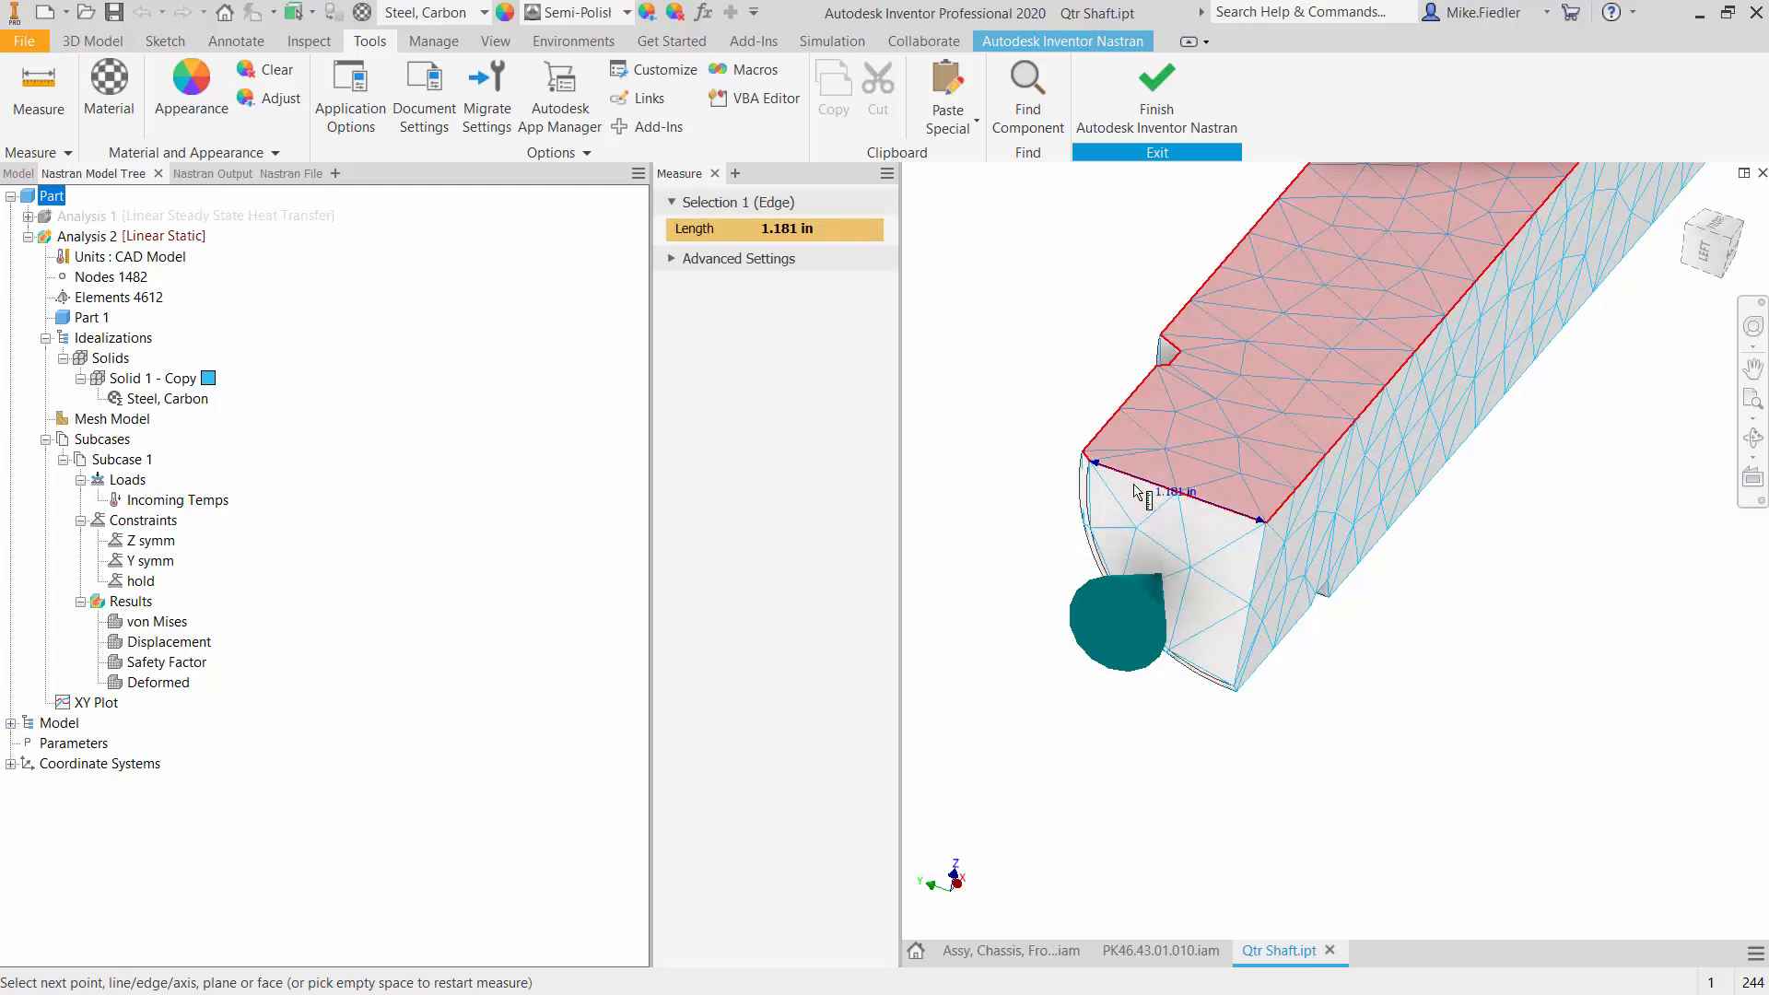
mouse_move(1135, 490)
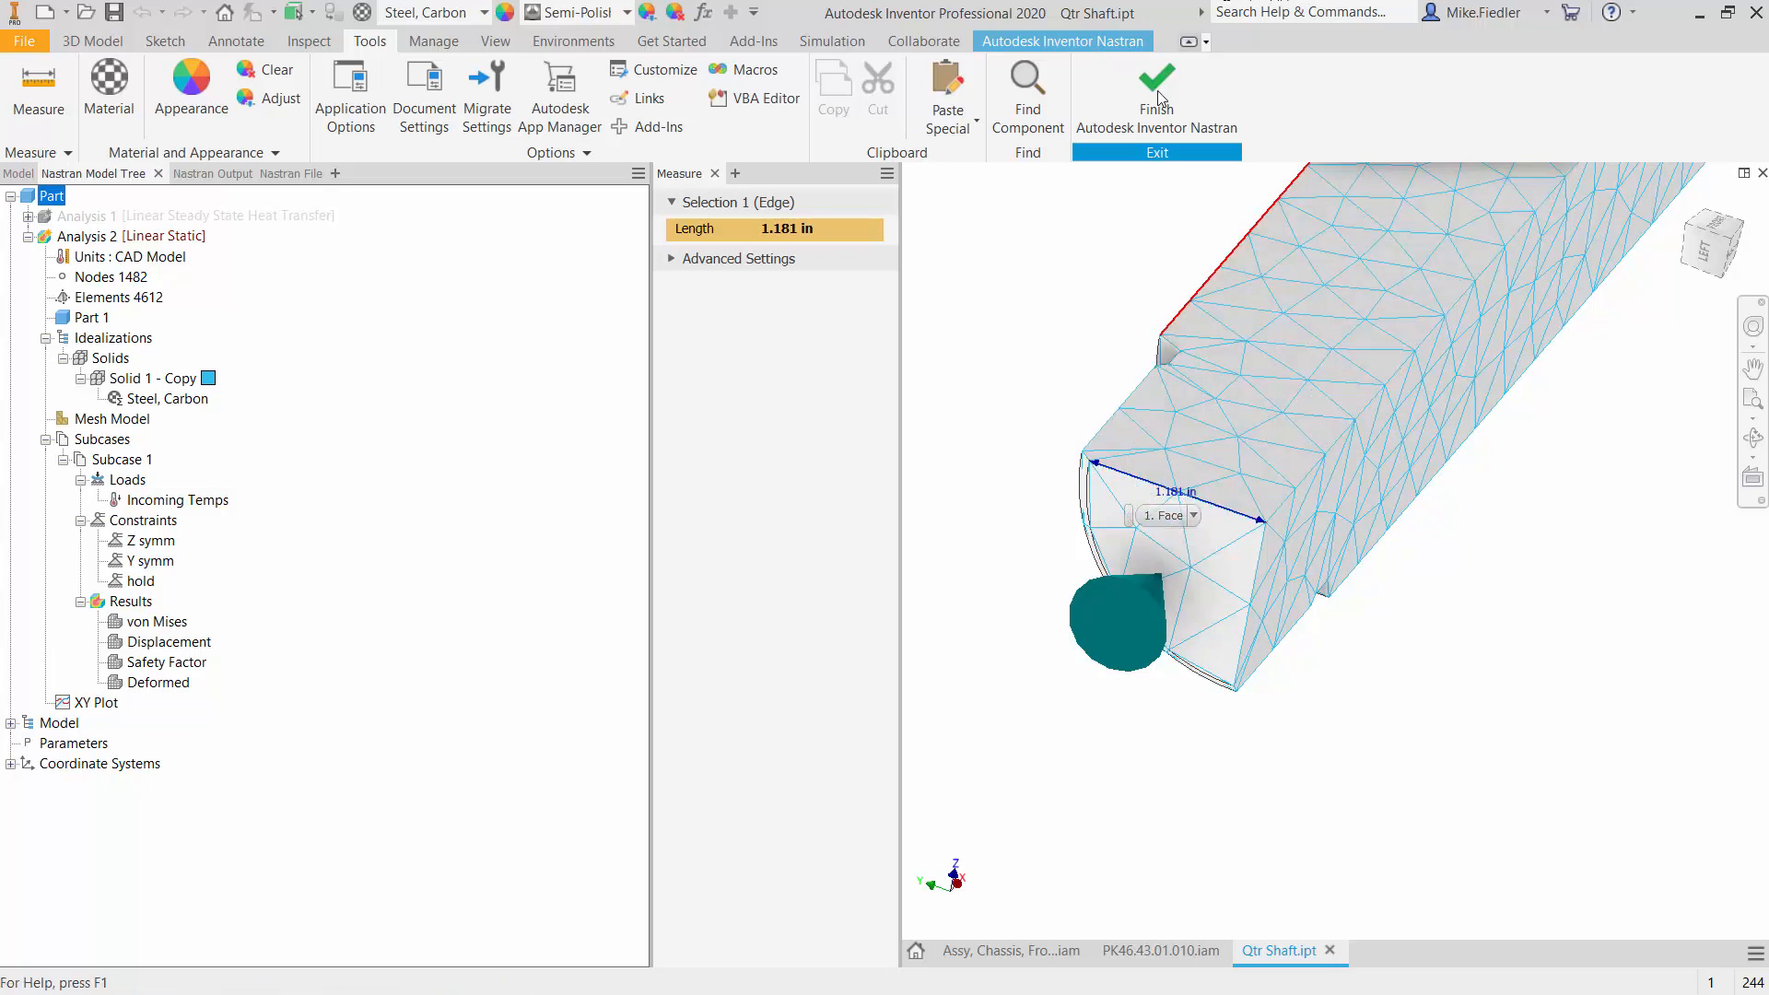
left_click(1043, 53)
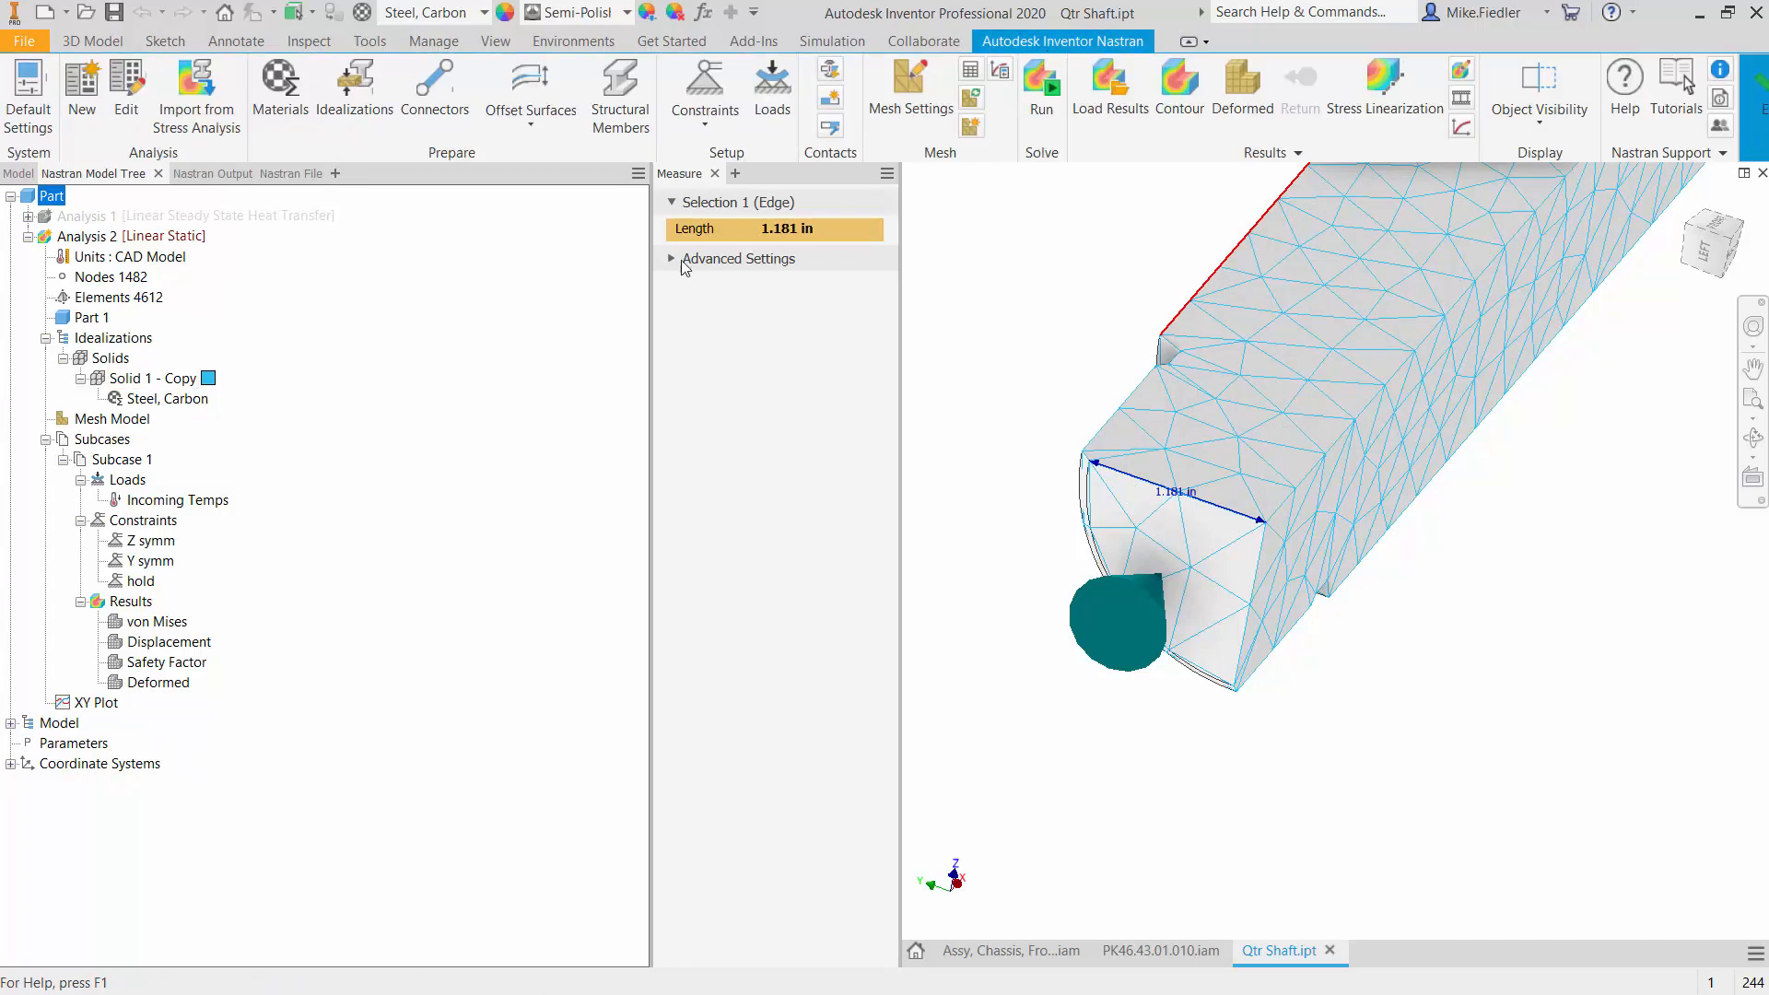
left_click(715, 173)
- Open the Steel, Carbon material of Solid 1 - Copy to read its properties and bring up the Calculator
left_click(166, 398)
right_click(155, 397)
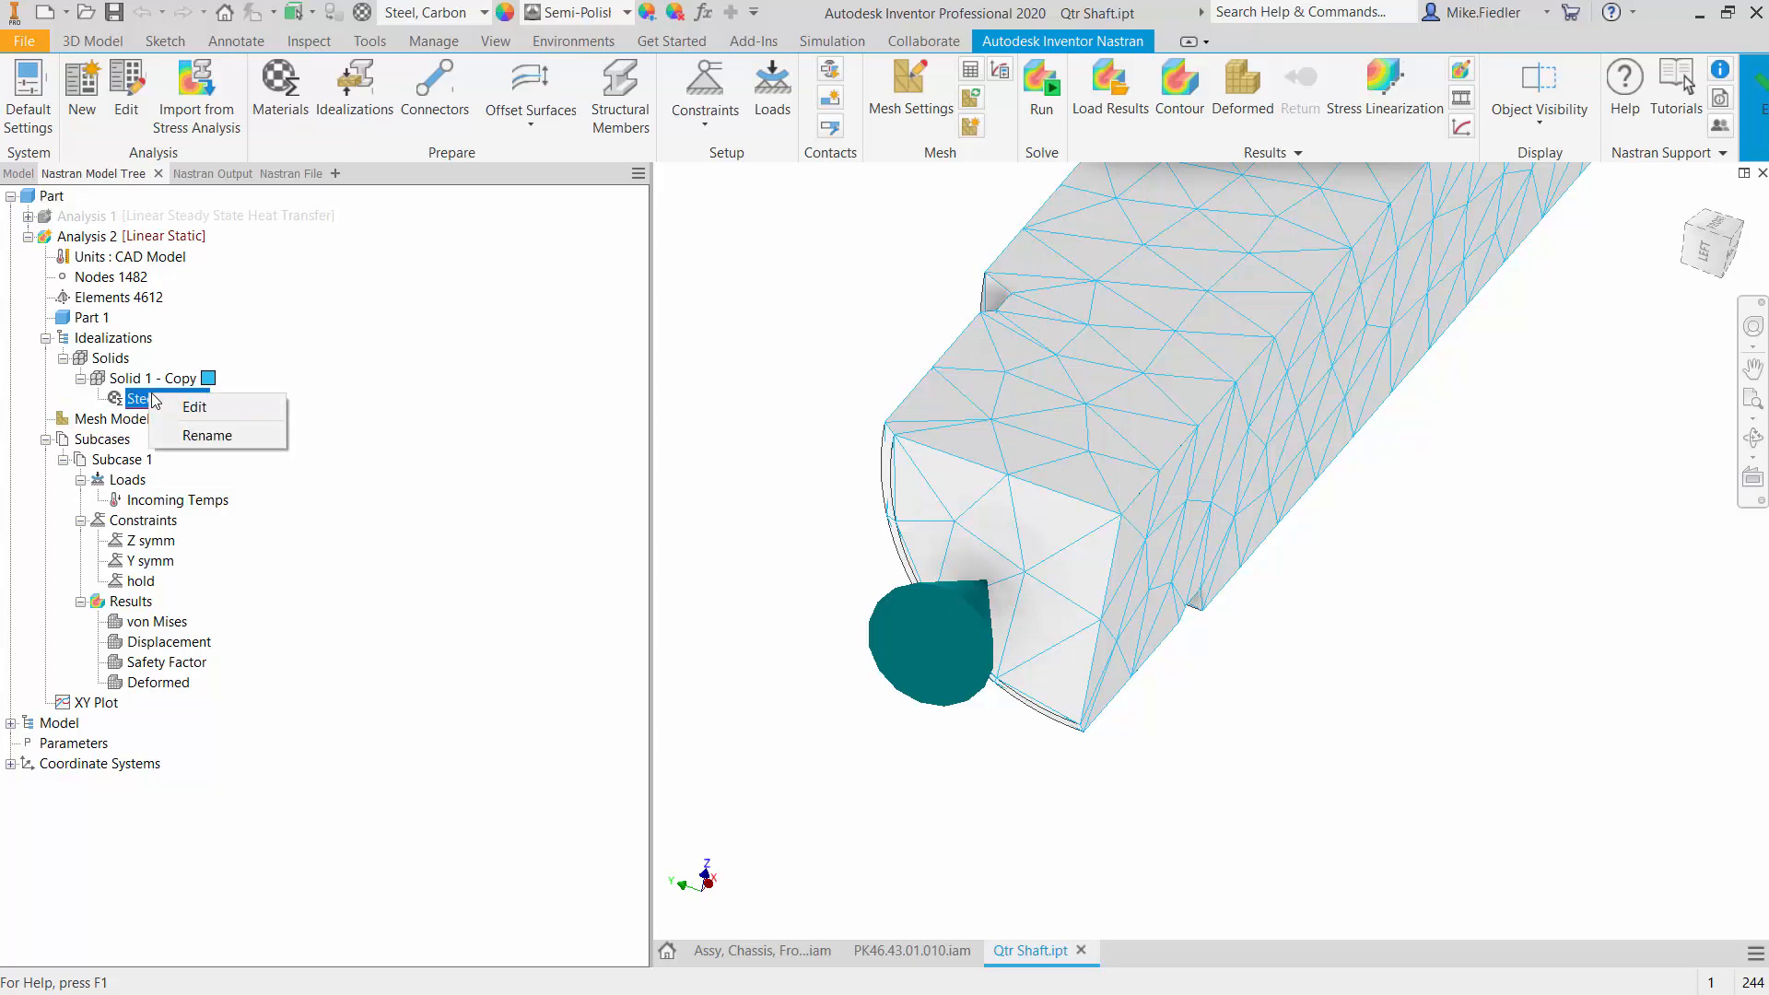
double_click(180, 397)
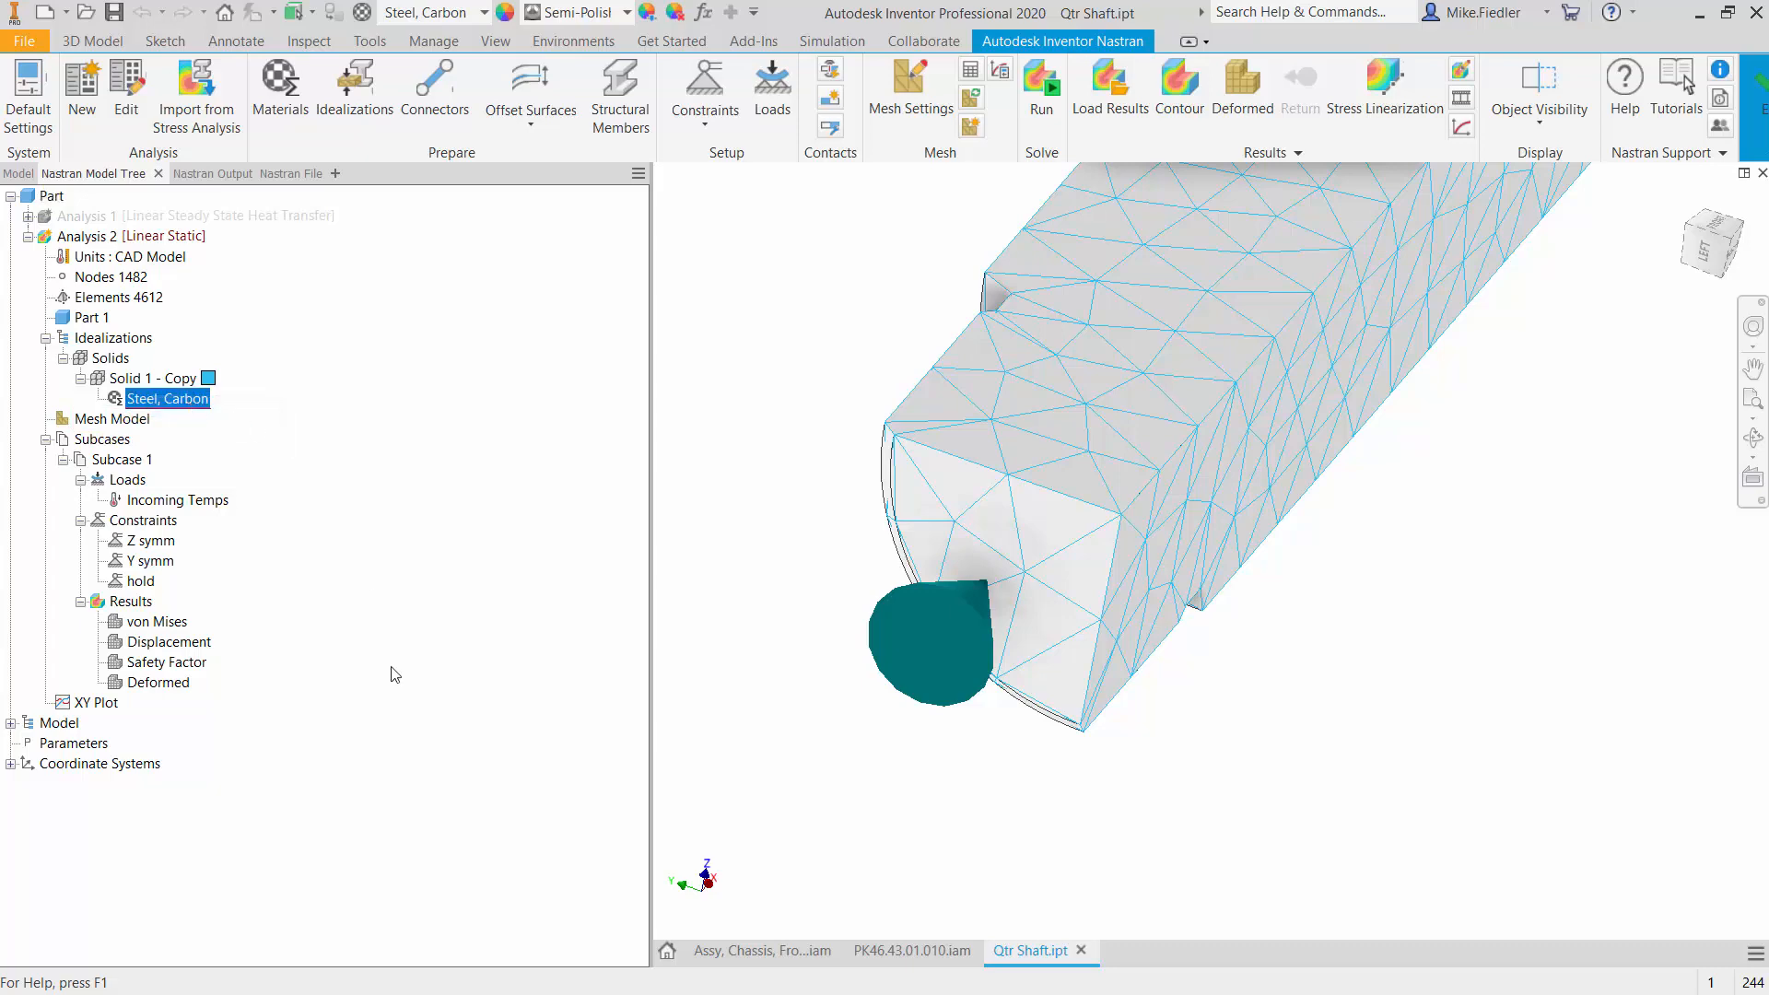
left_click(266, 804)
key("alt+Tab")
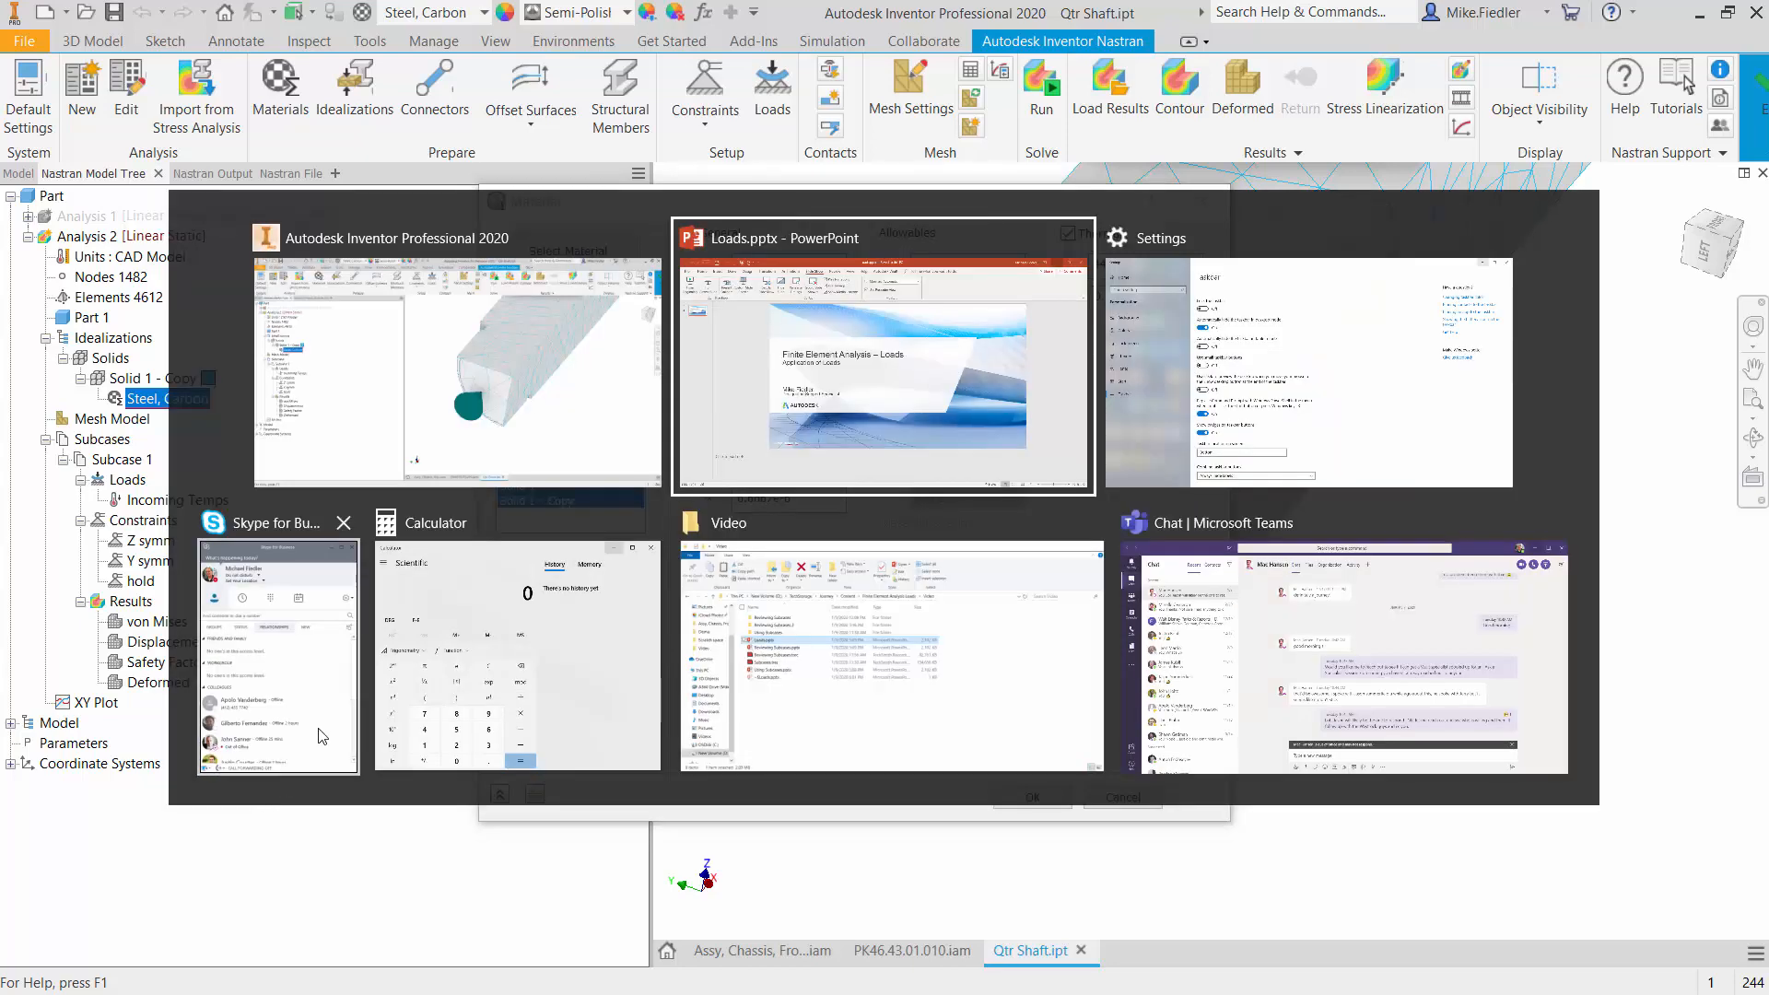
key("alt+Tab")
left_click(516, 654)
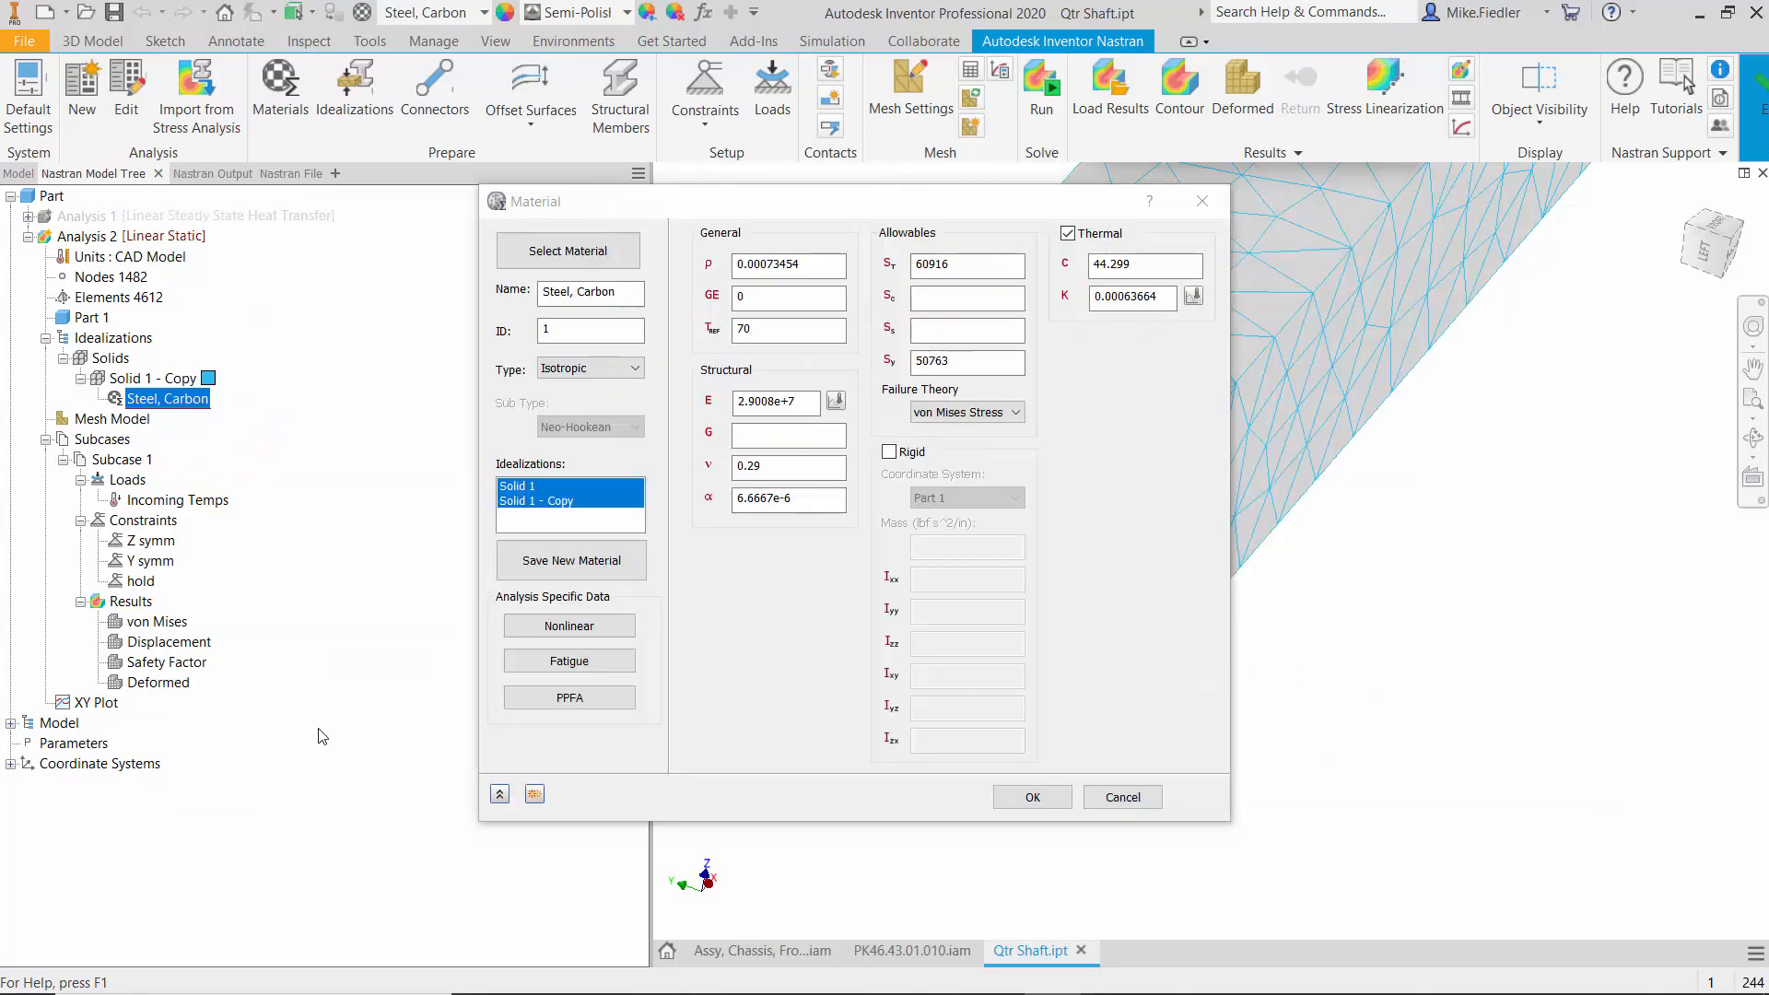
left_click_drag(1048, 227, 1125, 284)
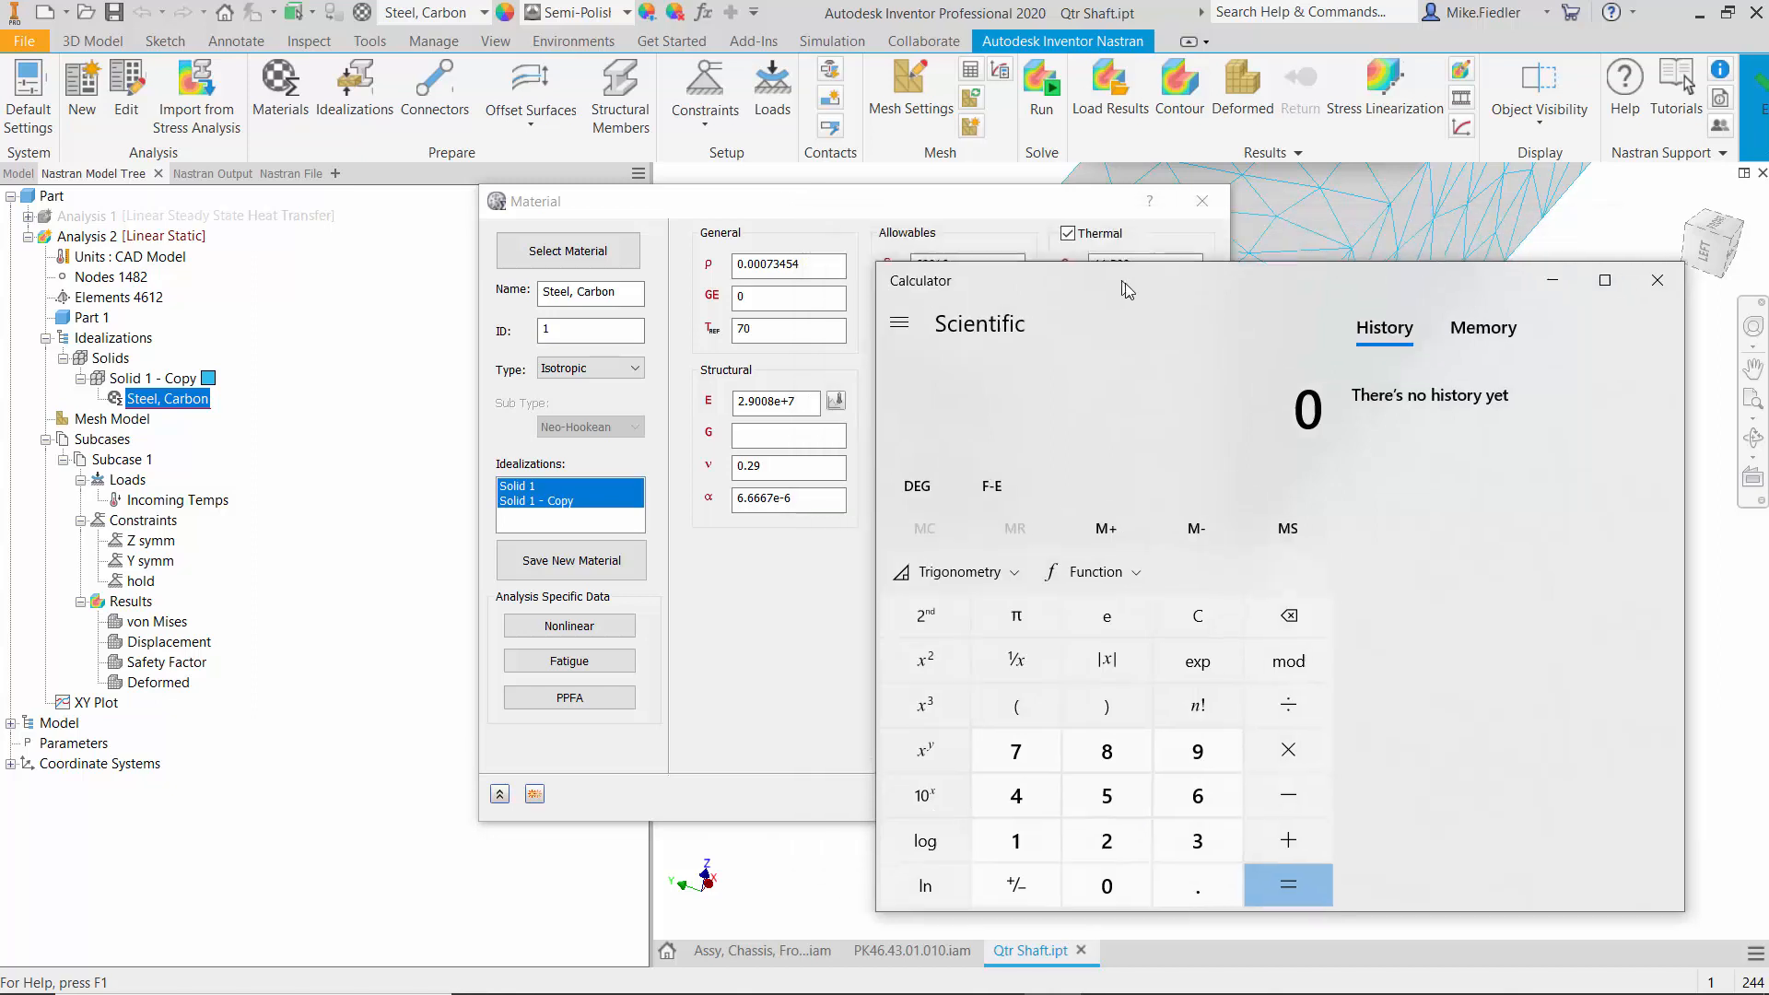
left_click_drag(1028, 213, 803, 180)
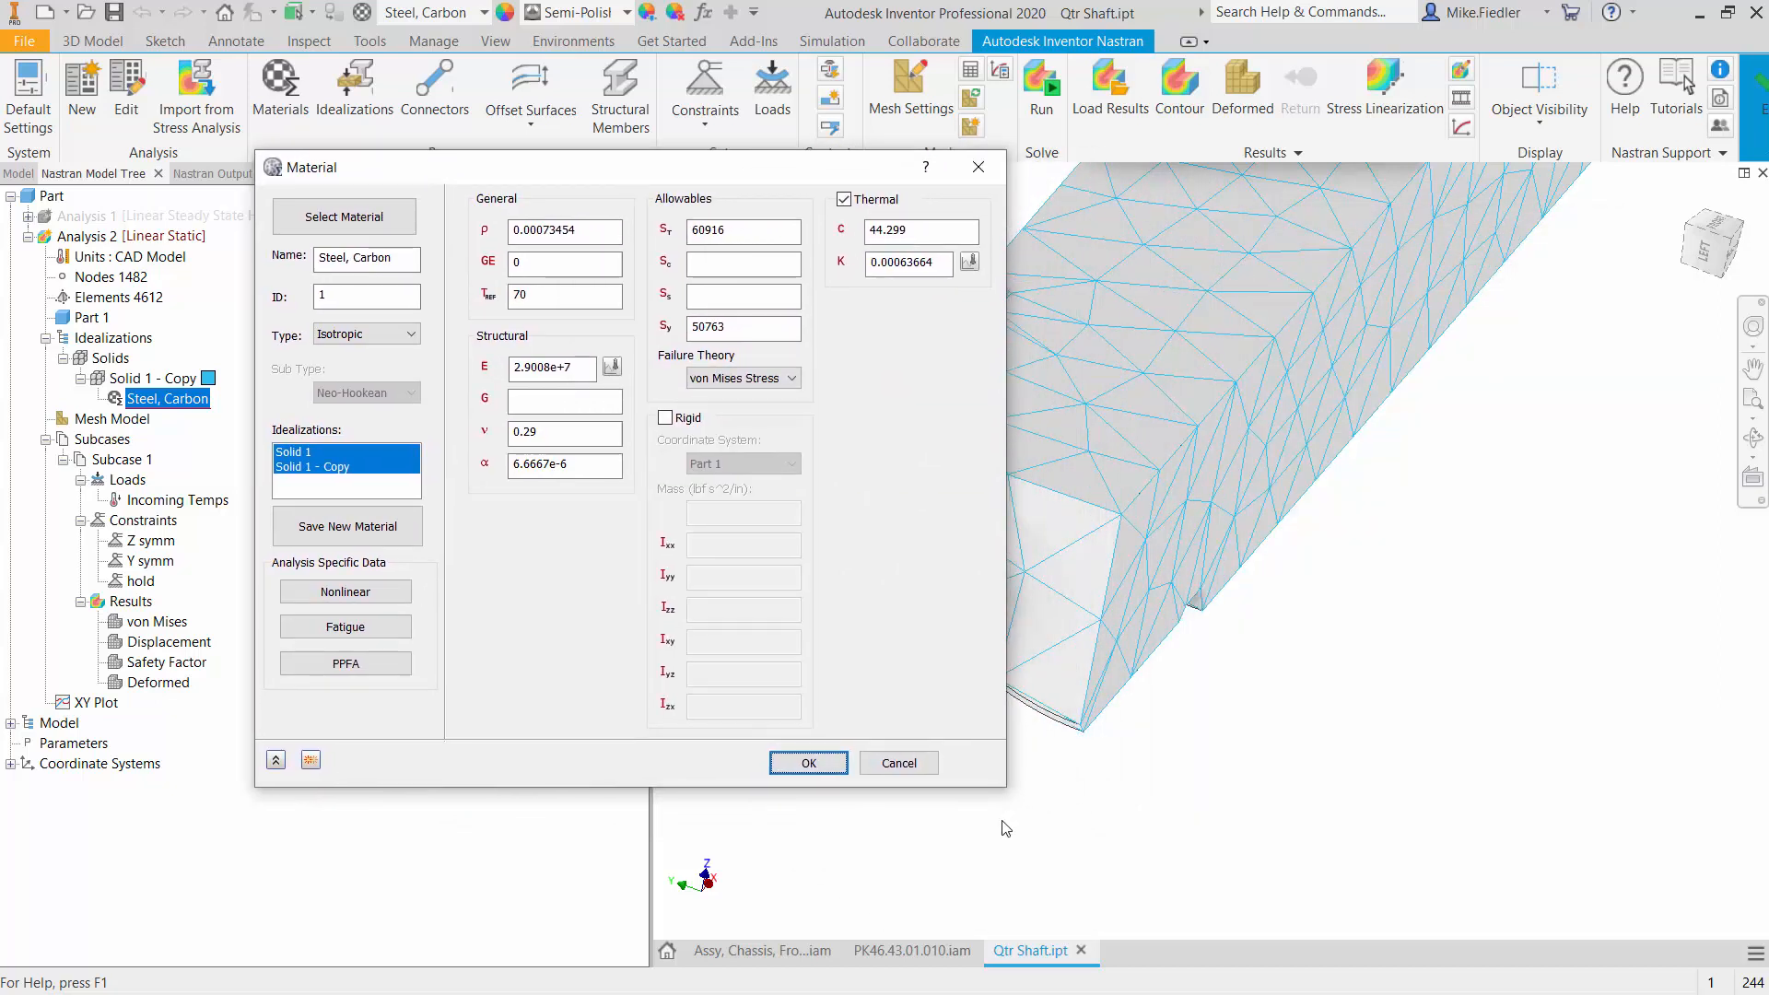
- Switch to the Calculator and enter the steel's thermal expansion coefficient as 0.0000066667
key("alt+Tab")
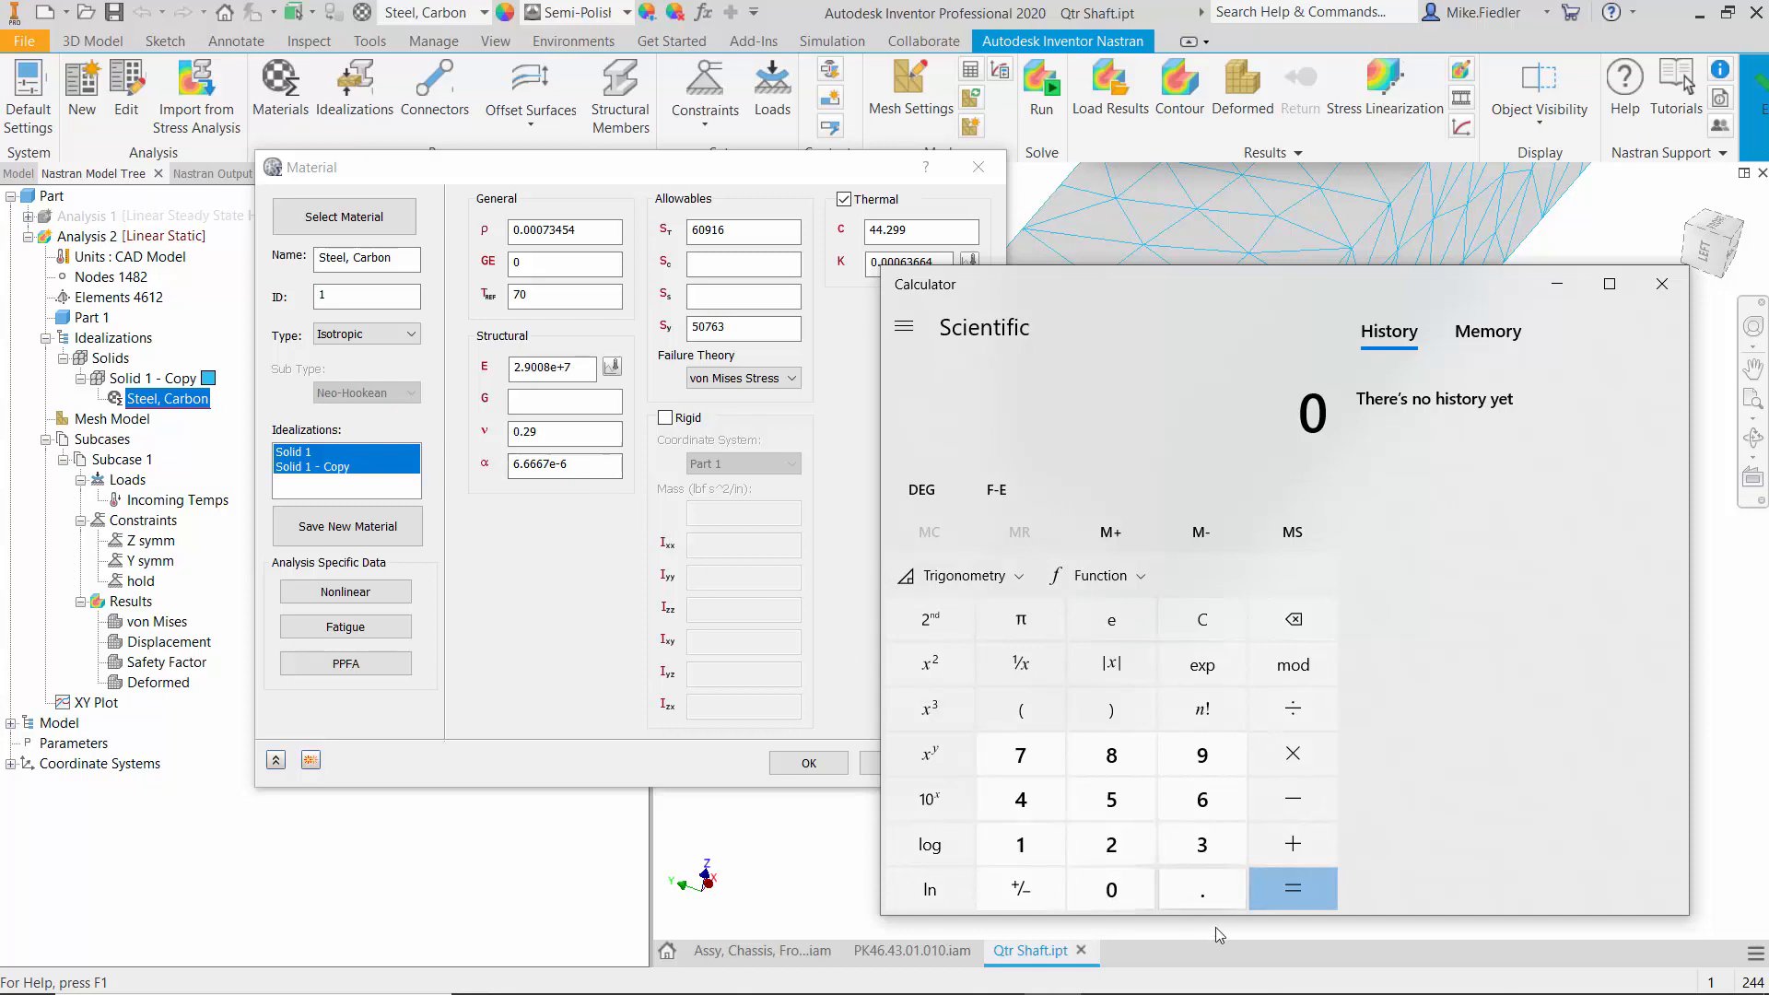
left_click(1200, 889)
left_click(1116, 896)
left_click(1113, 896)
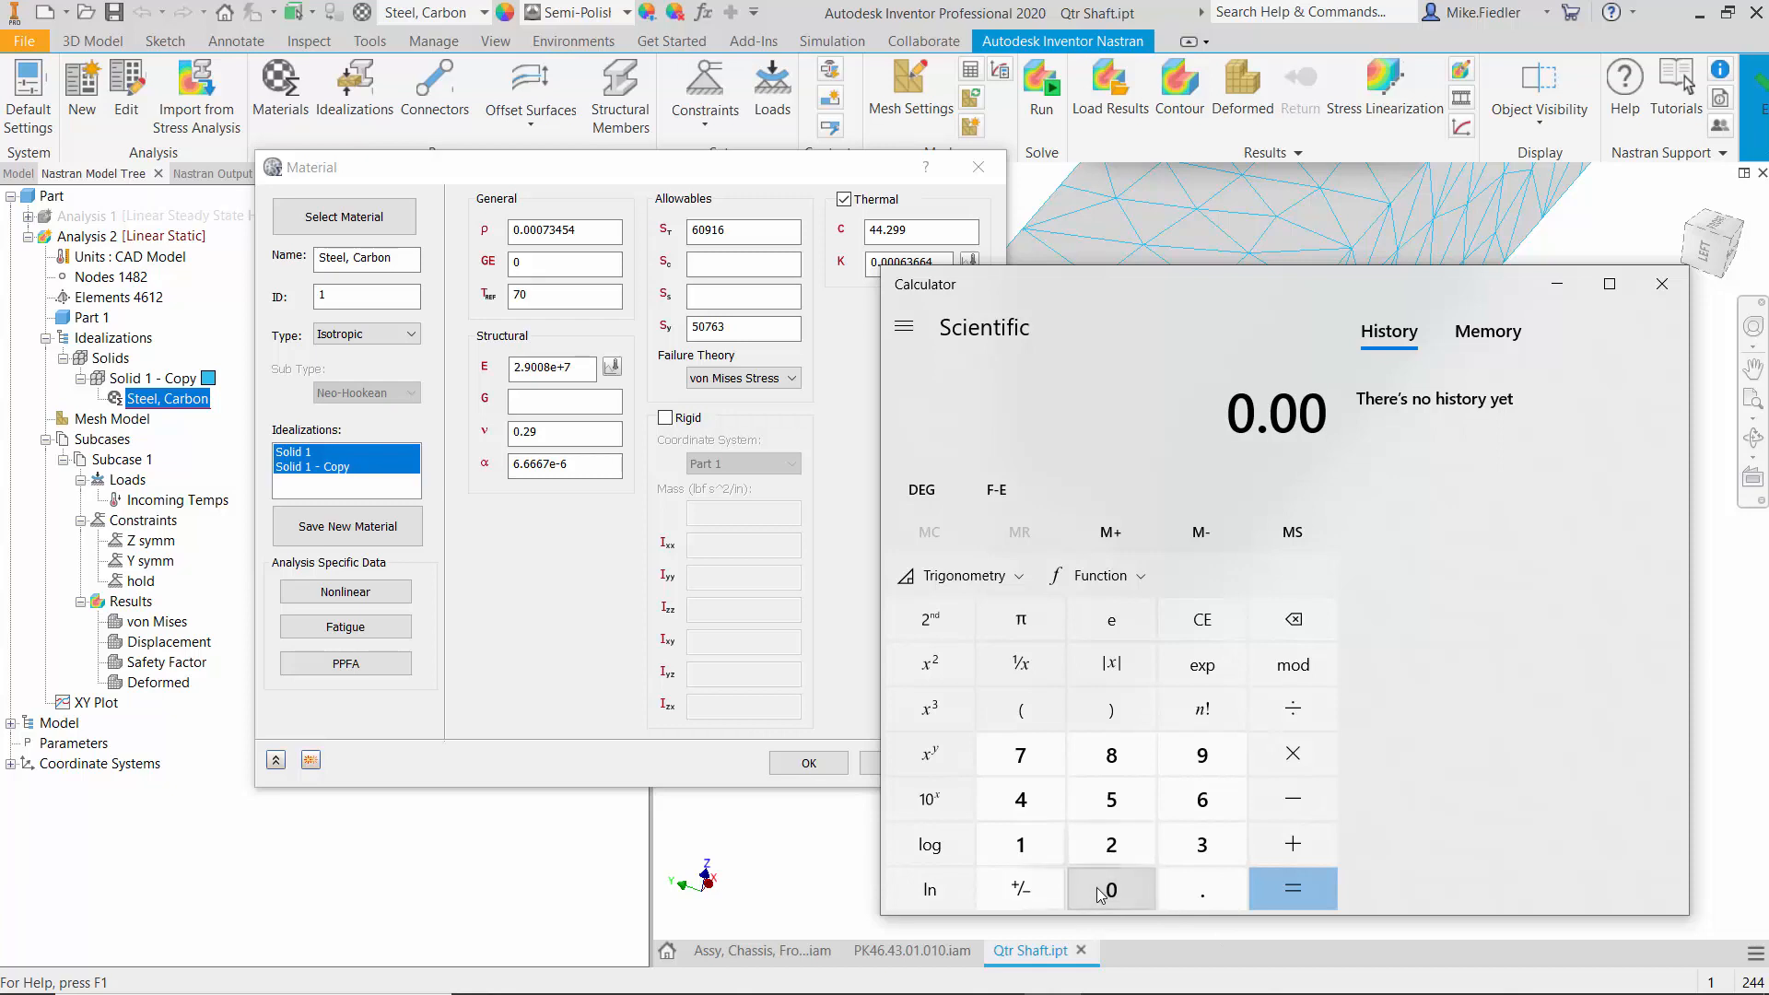
left_click(1107, 895)
left_click(1101, 894)
left_click(1099, 893)
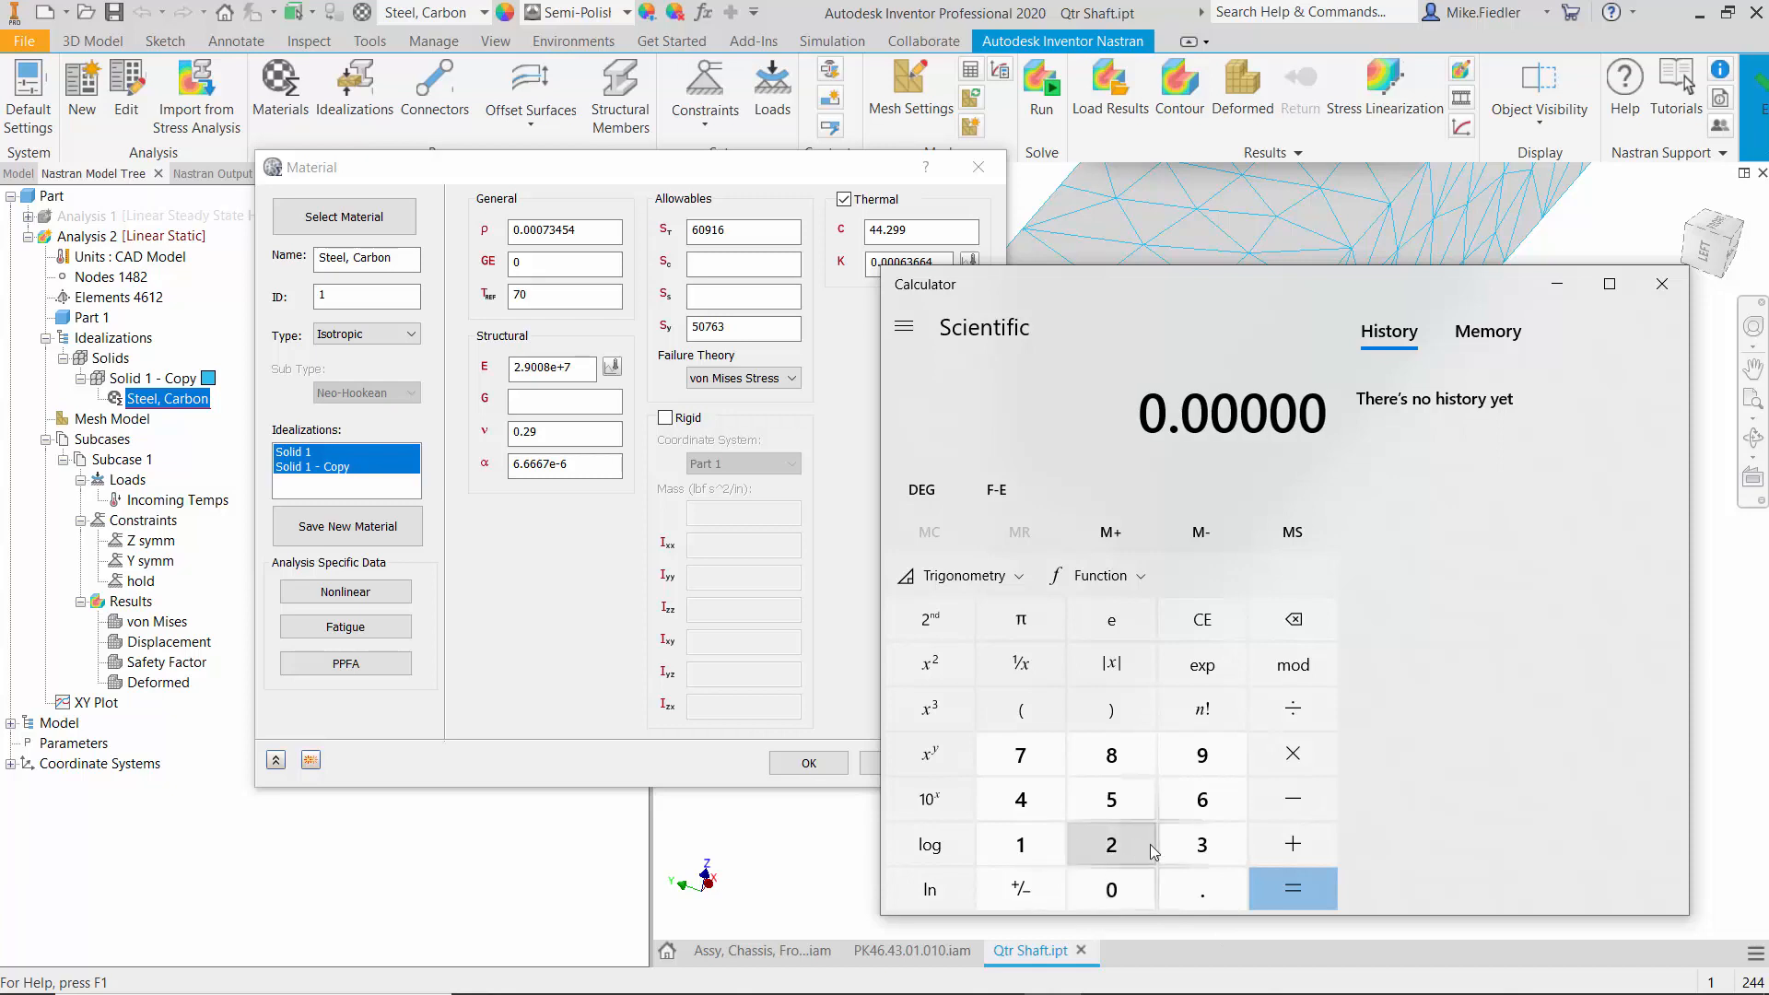
left_click(1230, 793)
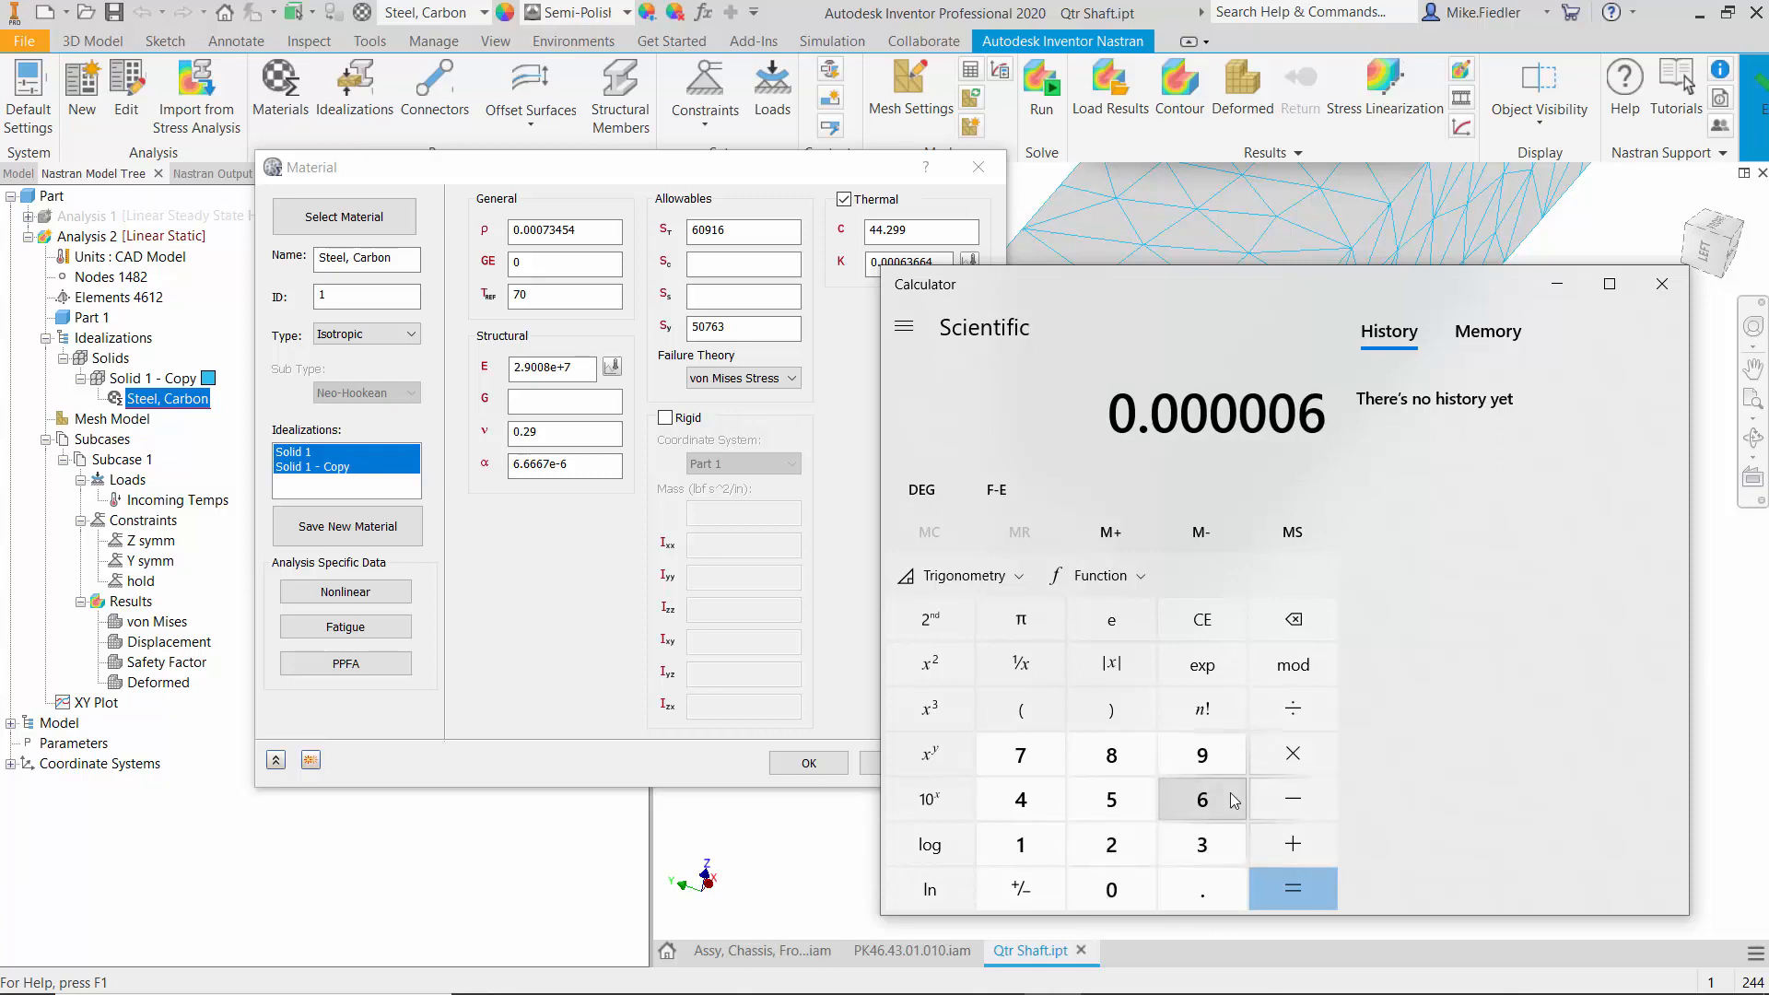
left_click(1230, 792)
left_click(1229, 792)
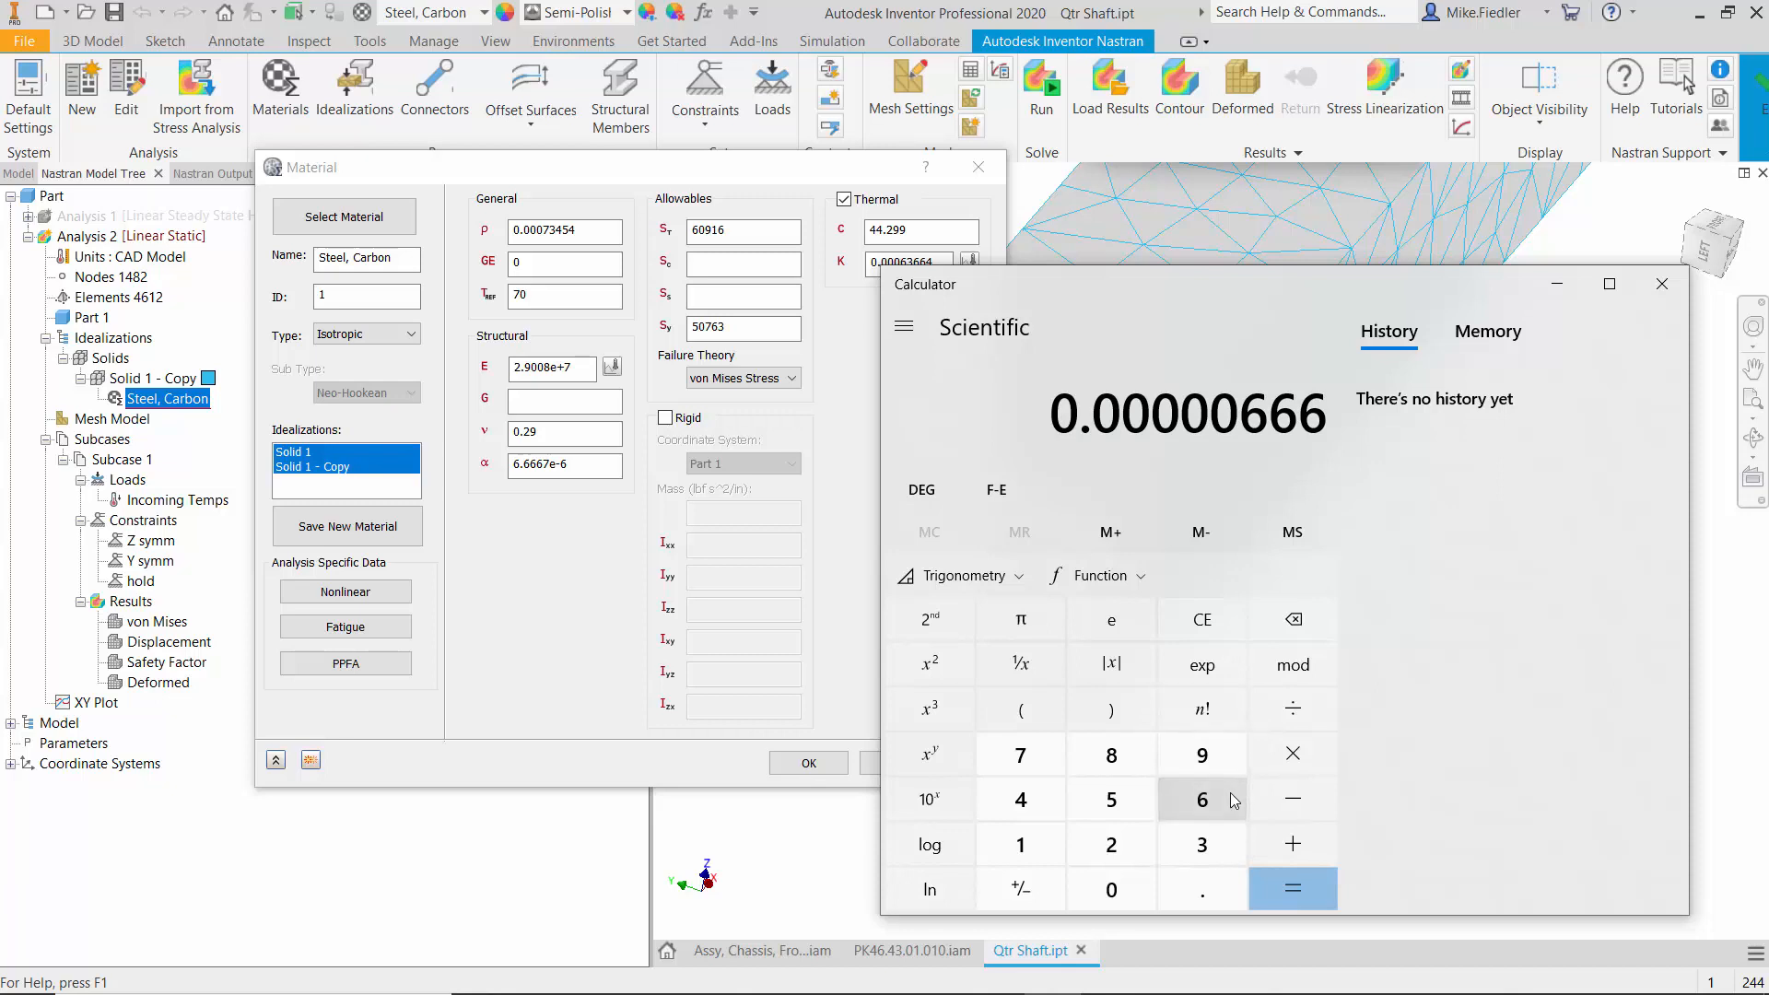
left_click(1230, 792)
left_click(1039, 754)
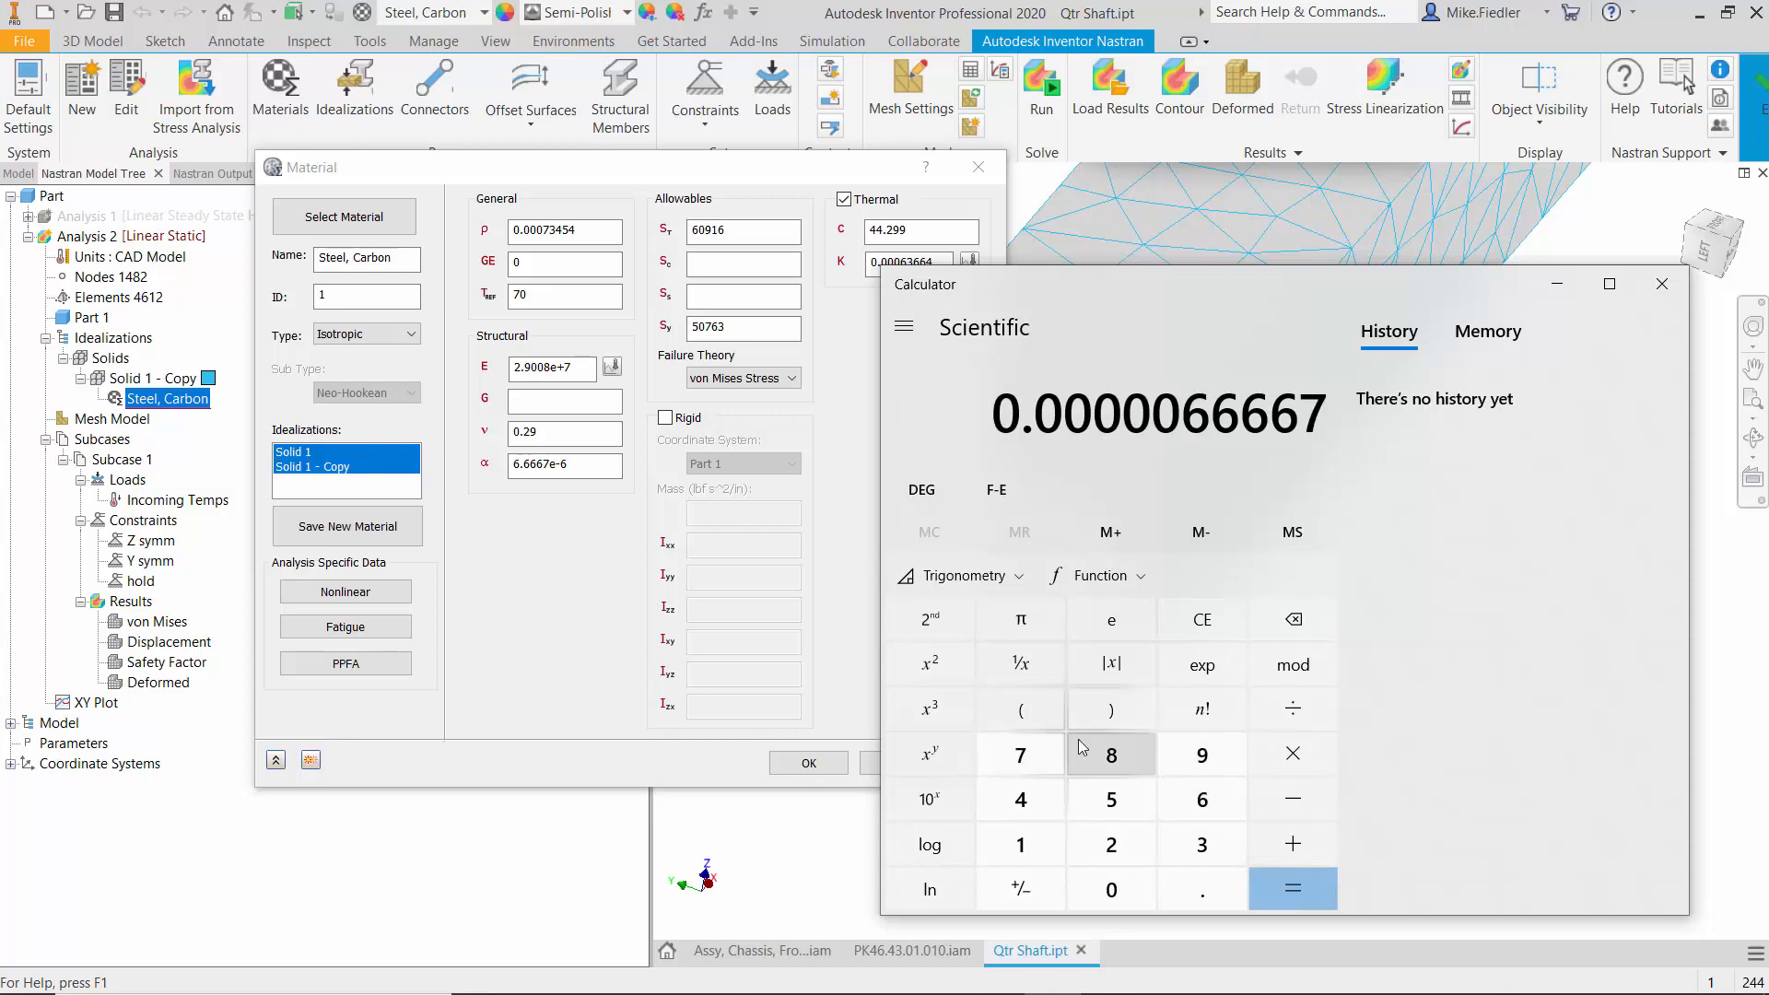
- Multiply the expansion coefficient by 70 and by 1.181, evaluate the product, and close the Calculator and the material properties
left_click(1322, 765)
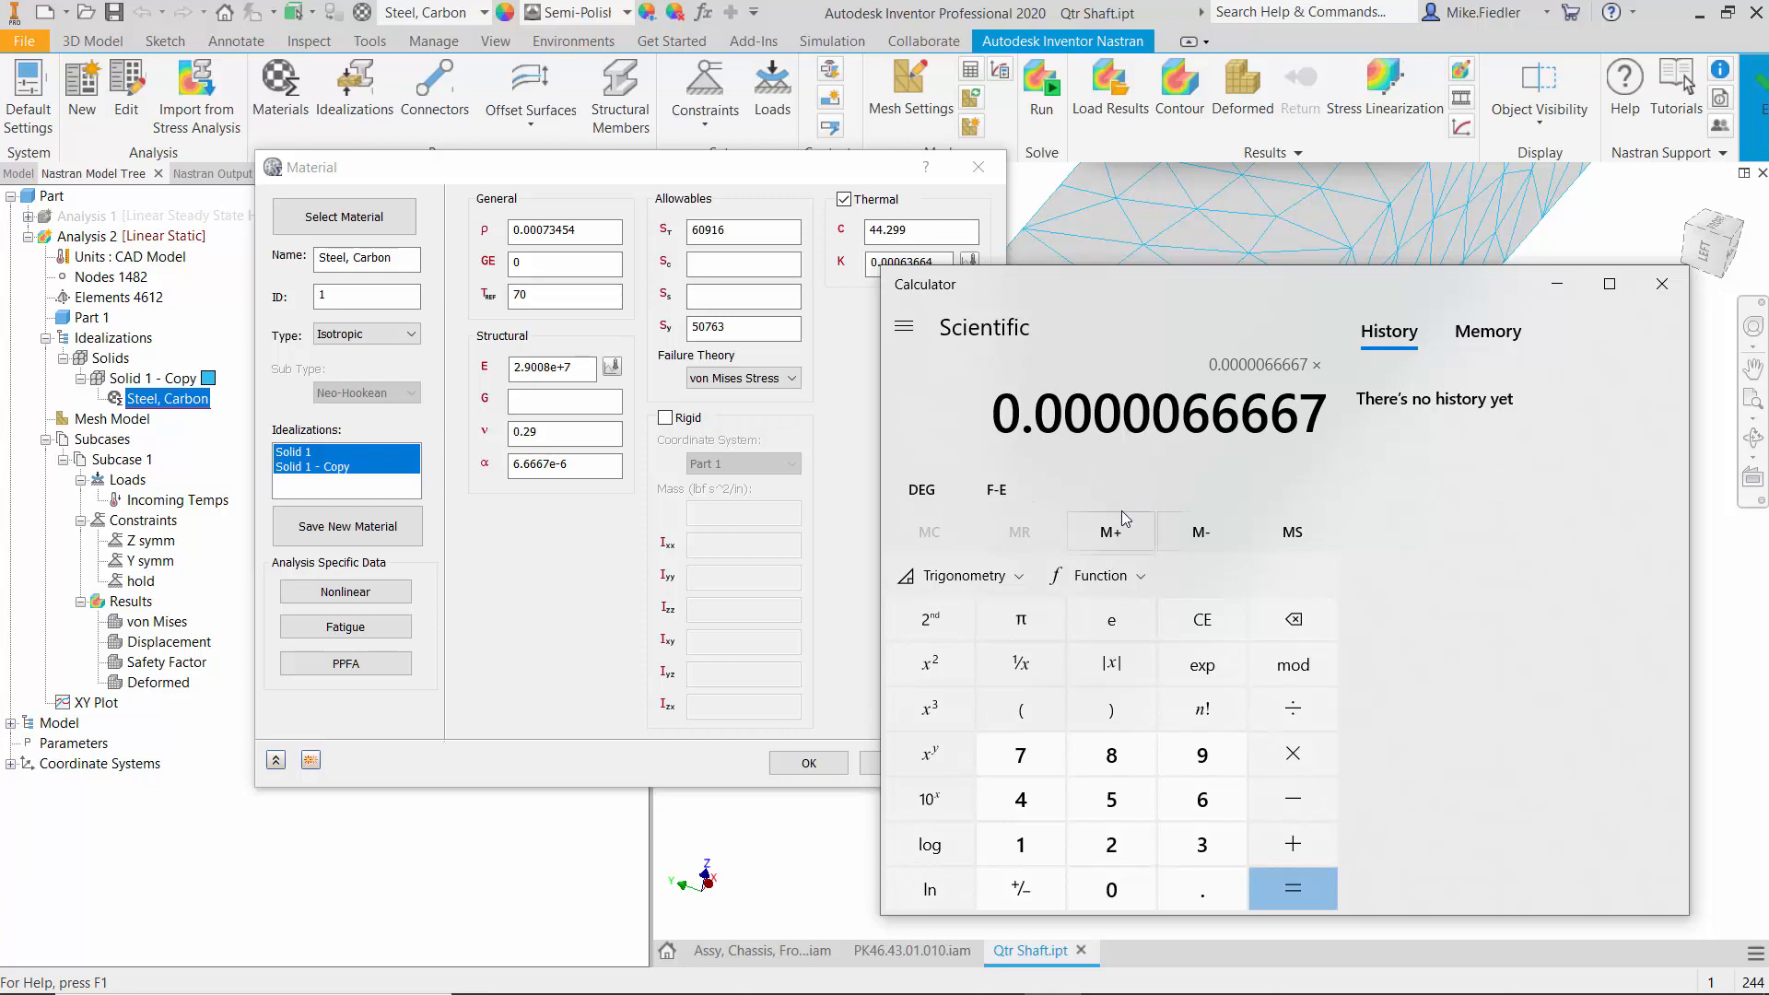
left_click(1020, 755)
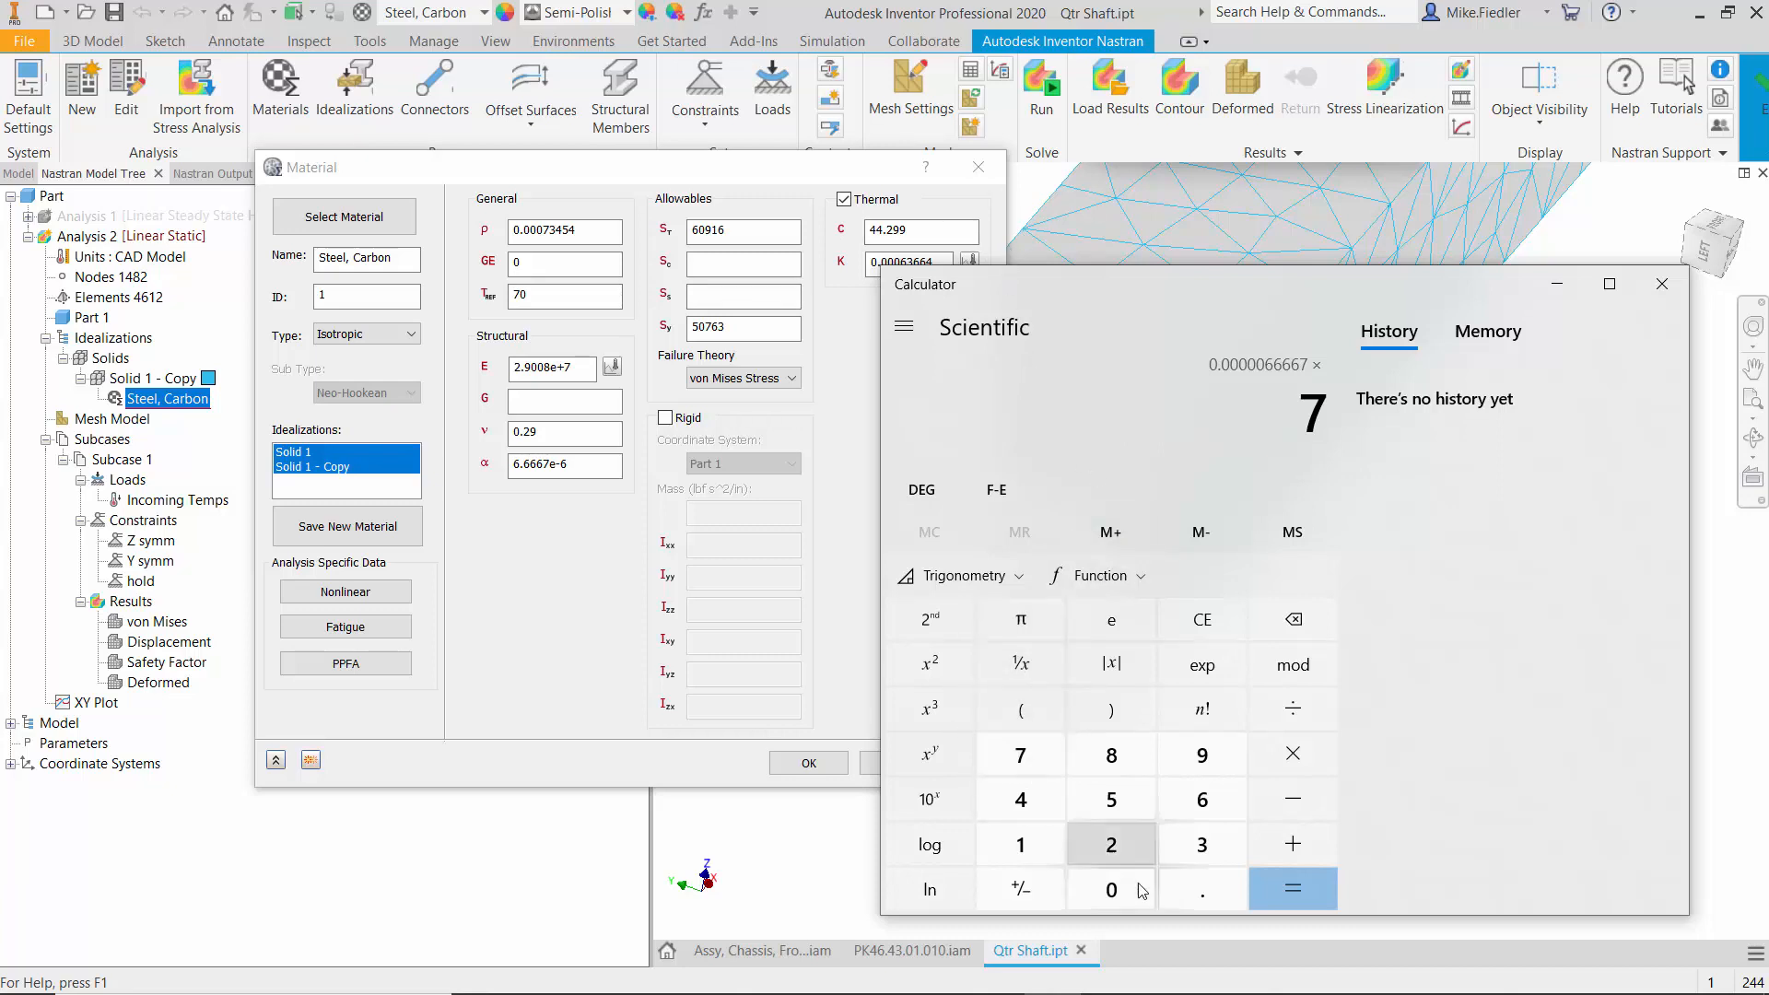
left_click(1134, 898)
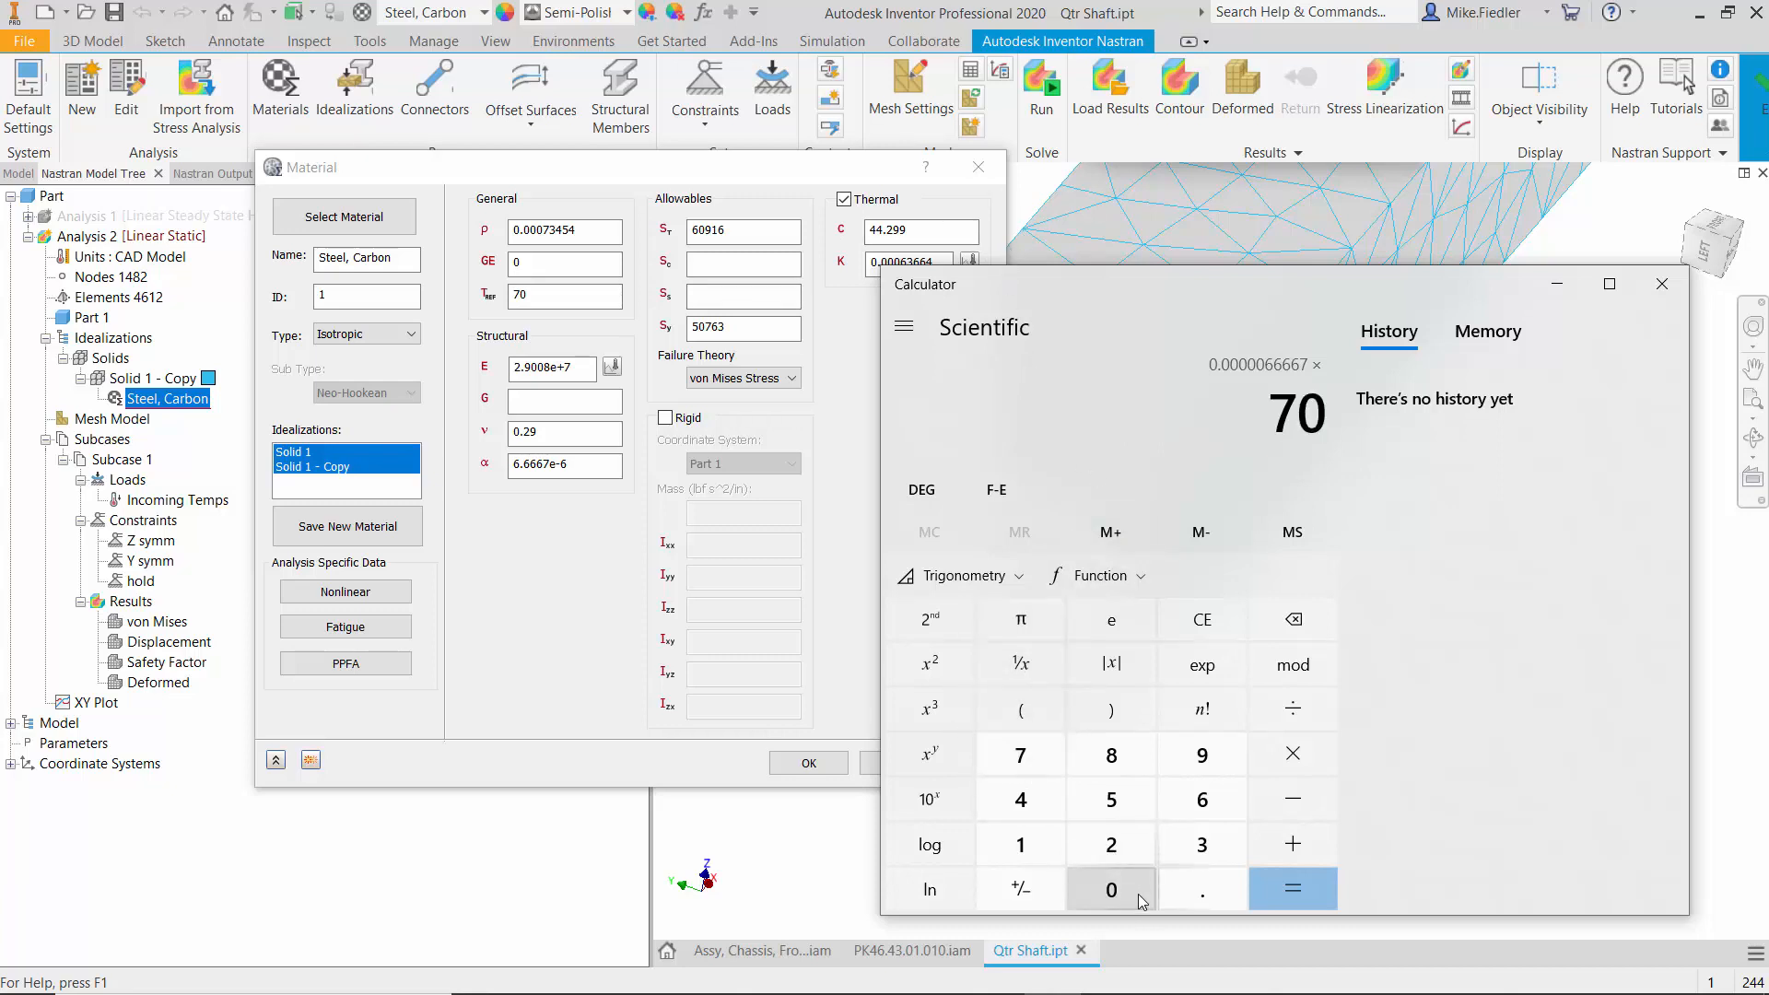
left_click(1280, 758)
left_click(1052, 847)
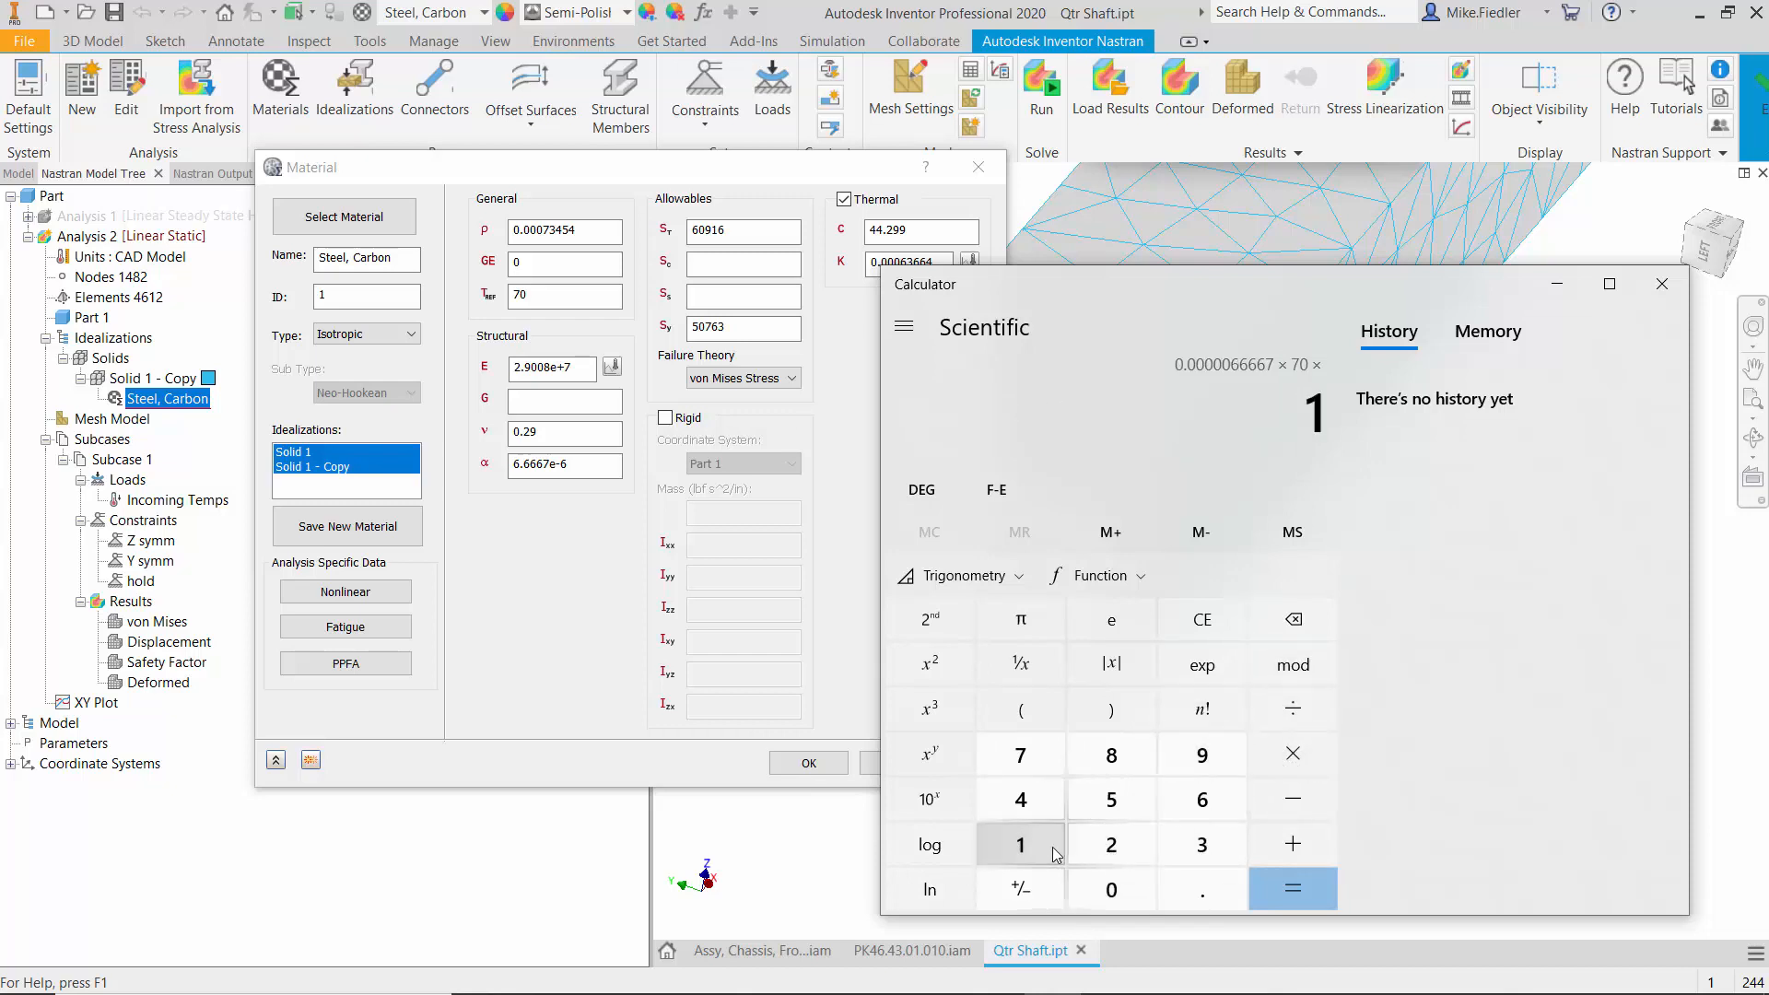
left_click(1193, 886)
left_click(1045, 842)
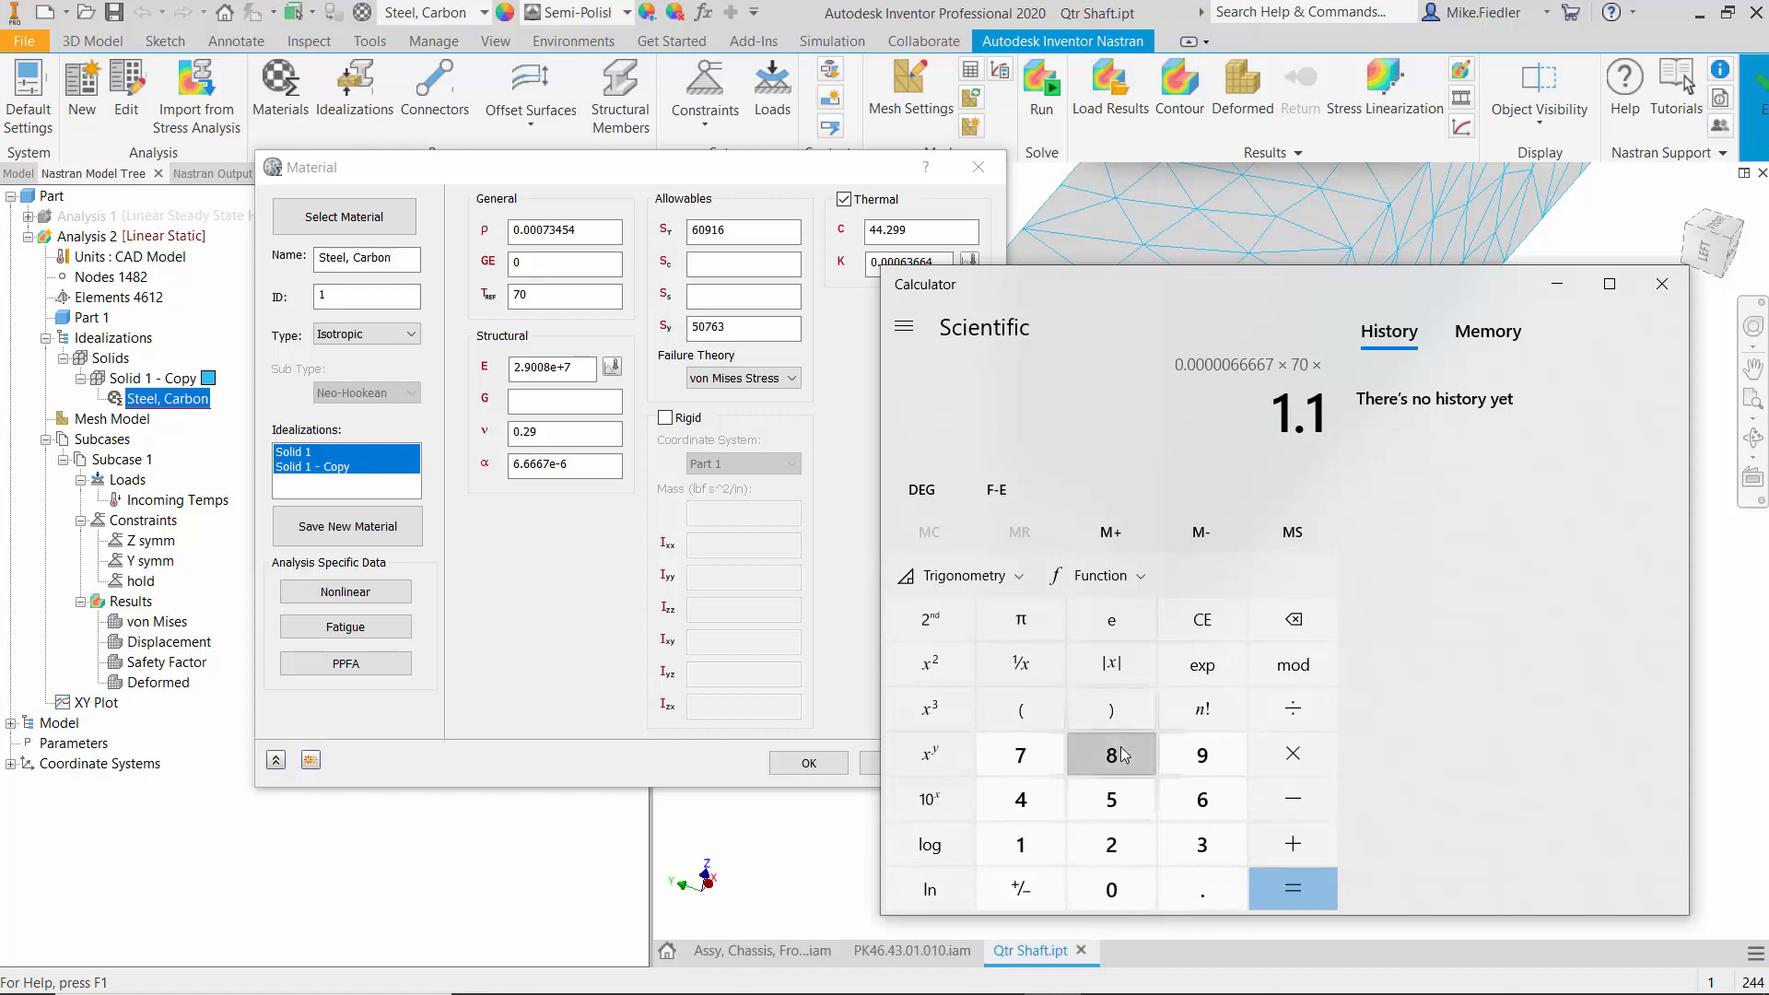
left_click(1111, 755)
left_click(1022, 843)
left_click(1284, 897)
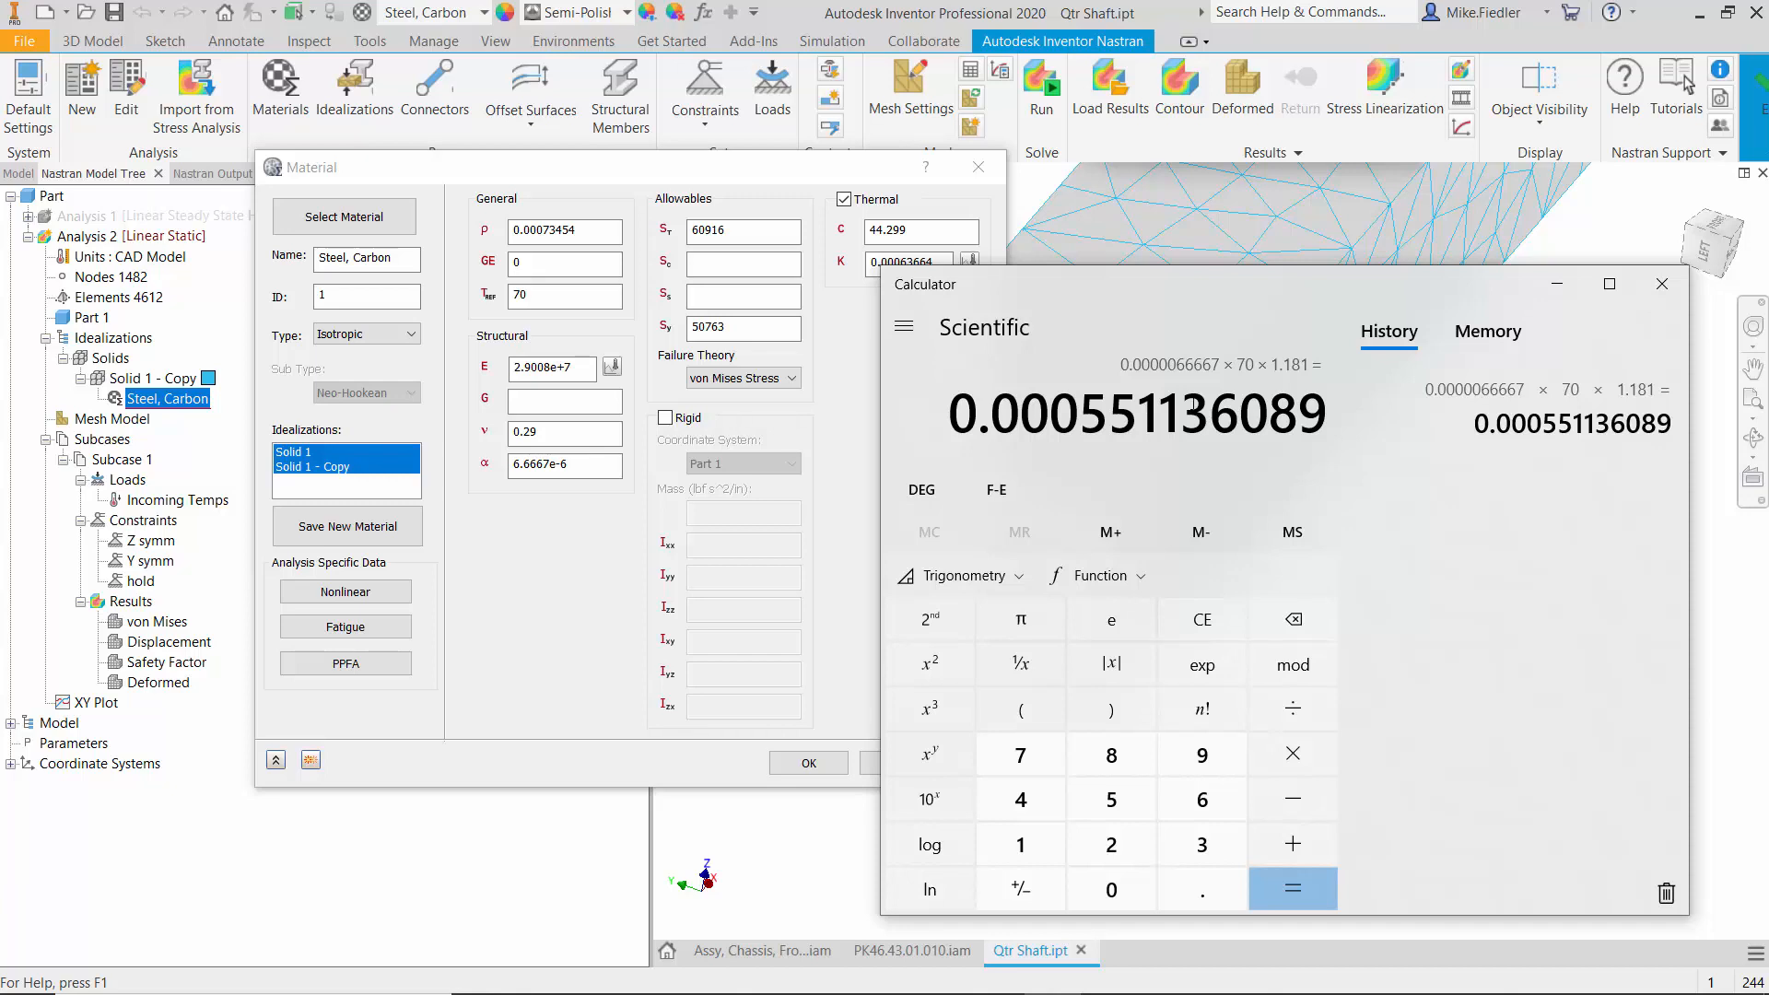
left_click(1662, 283)
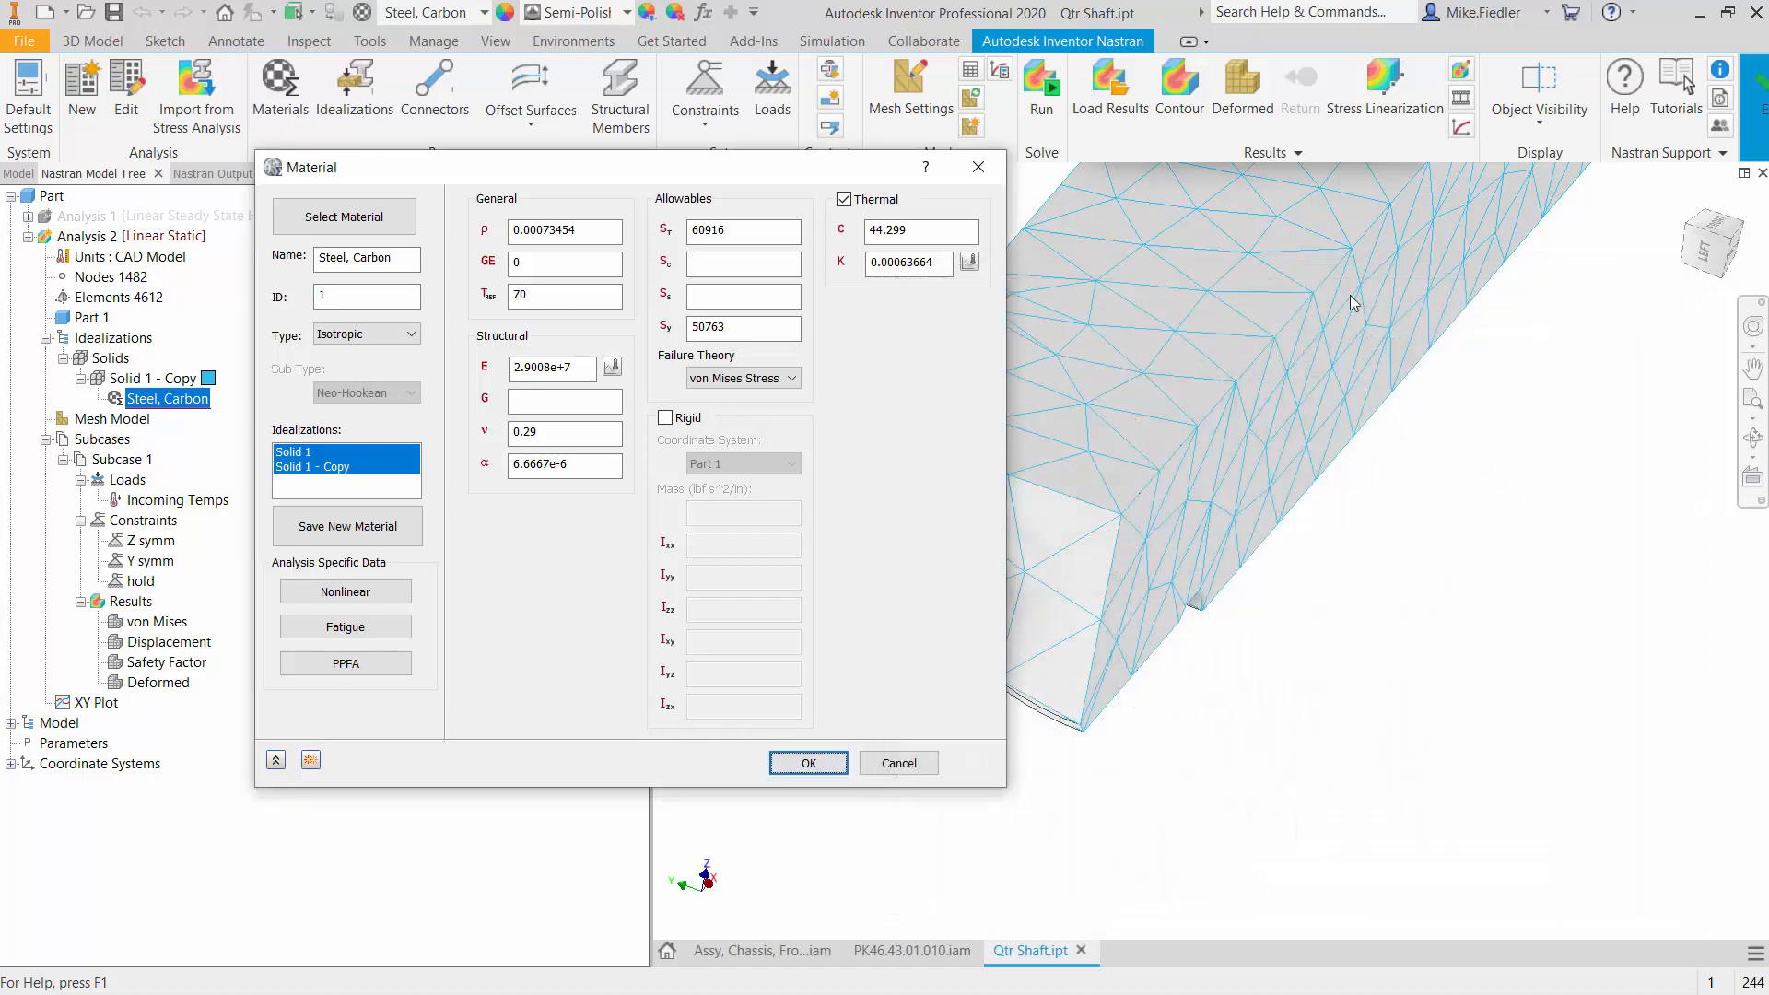
left_click(978, 167)
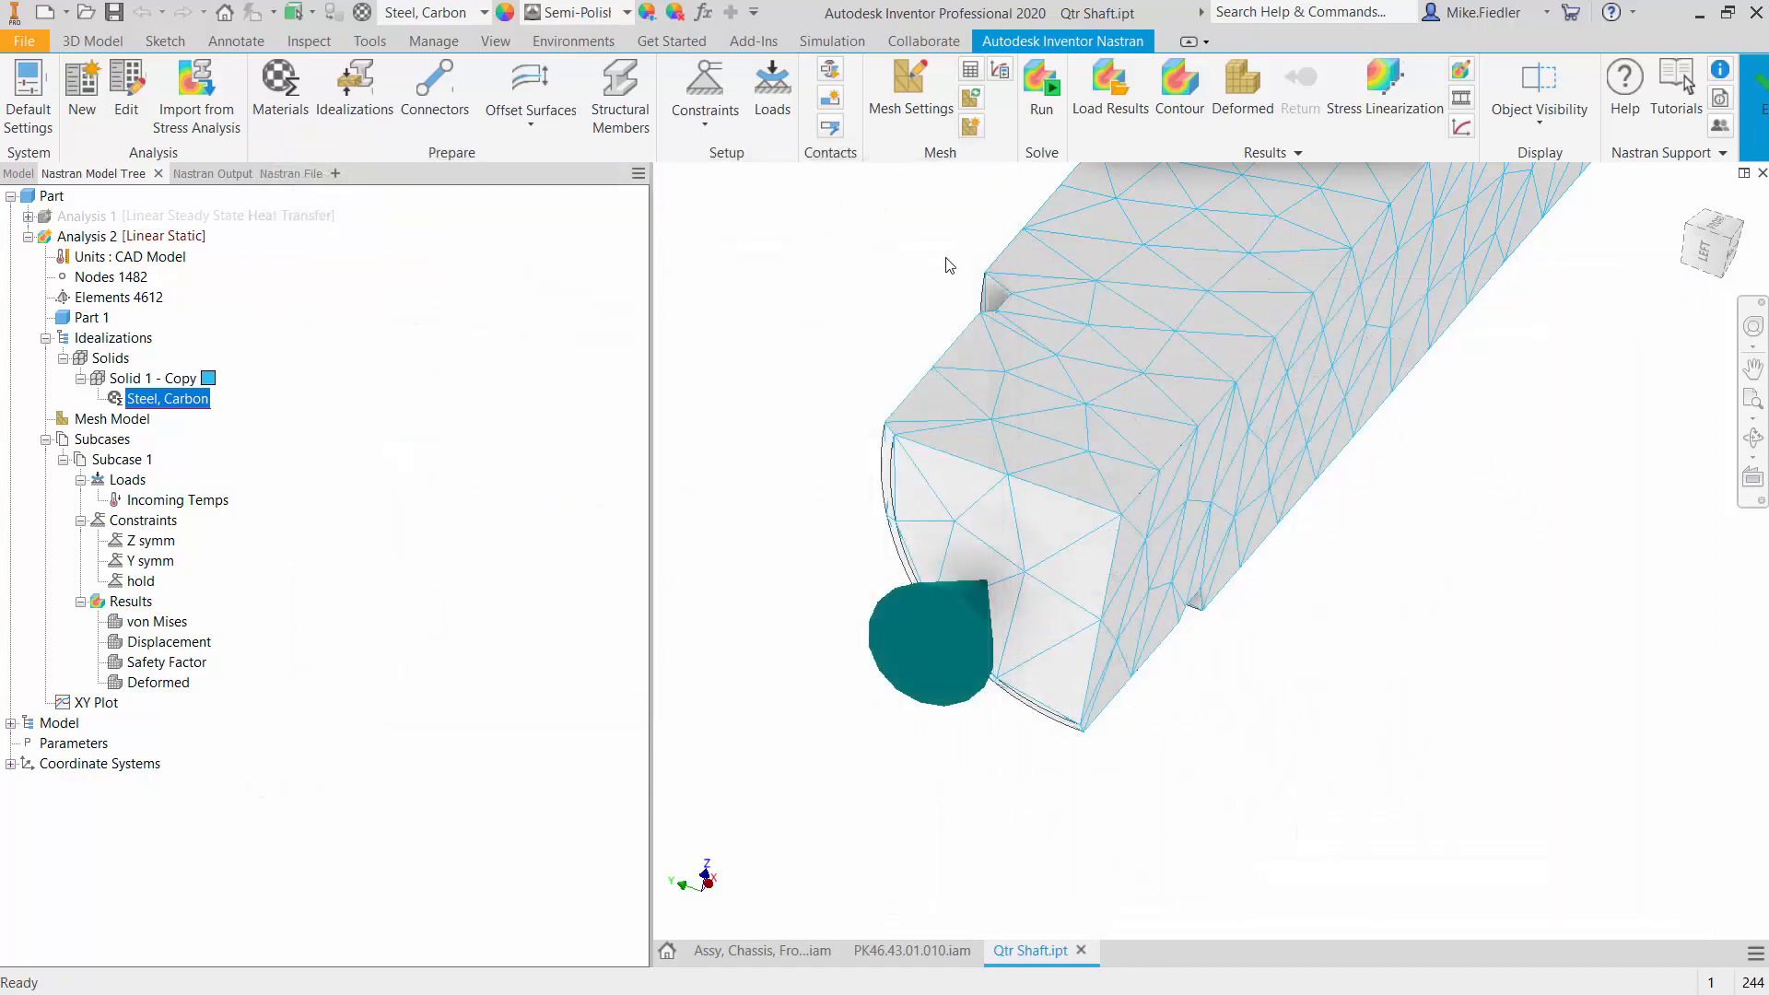